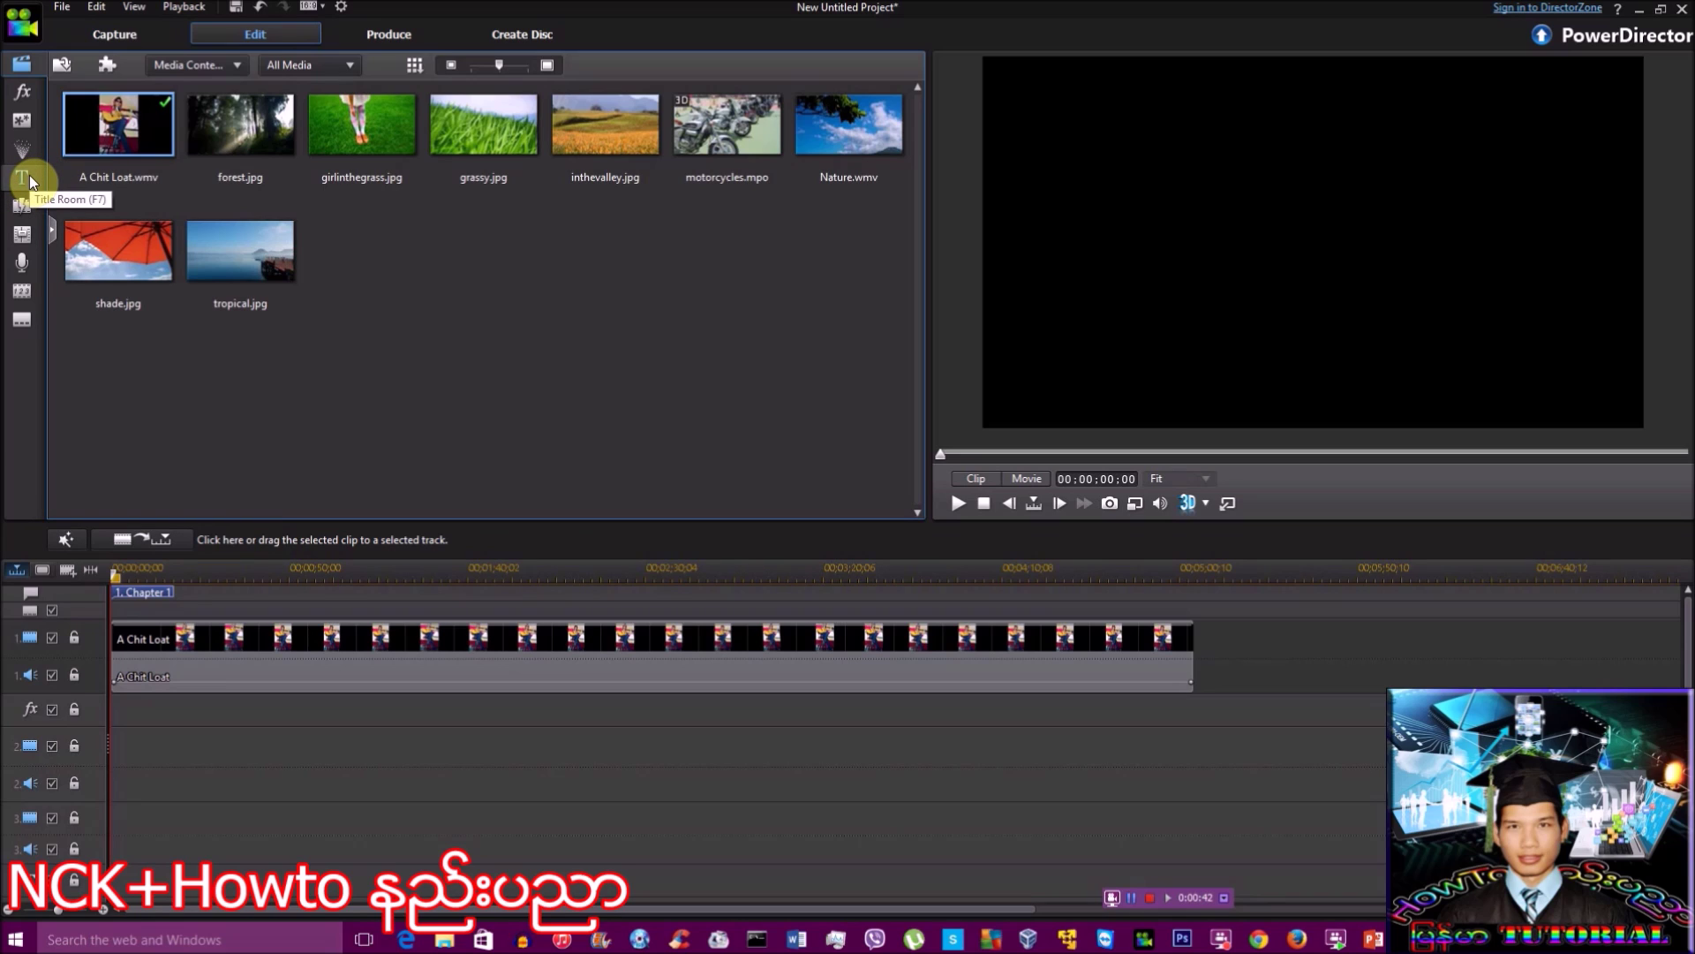
- Open the Title Room, check the lyrics in Word, and play the music video
left_click(19, 178)
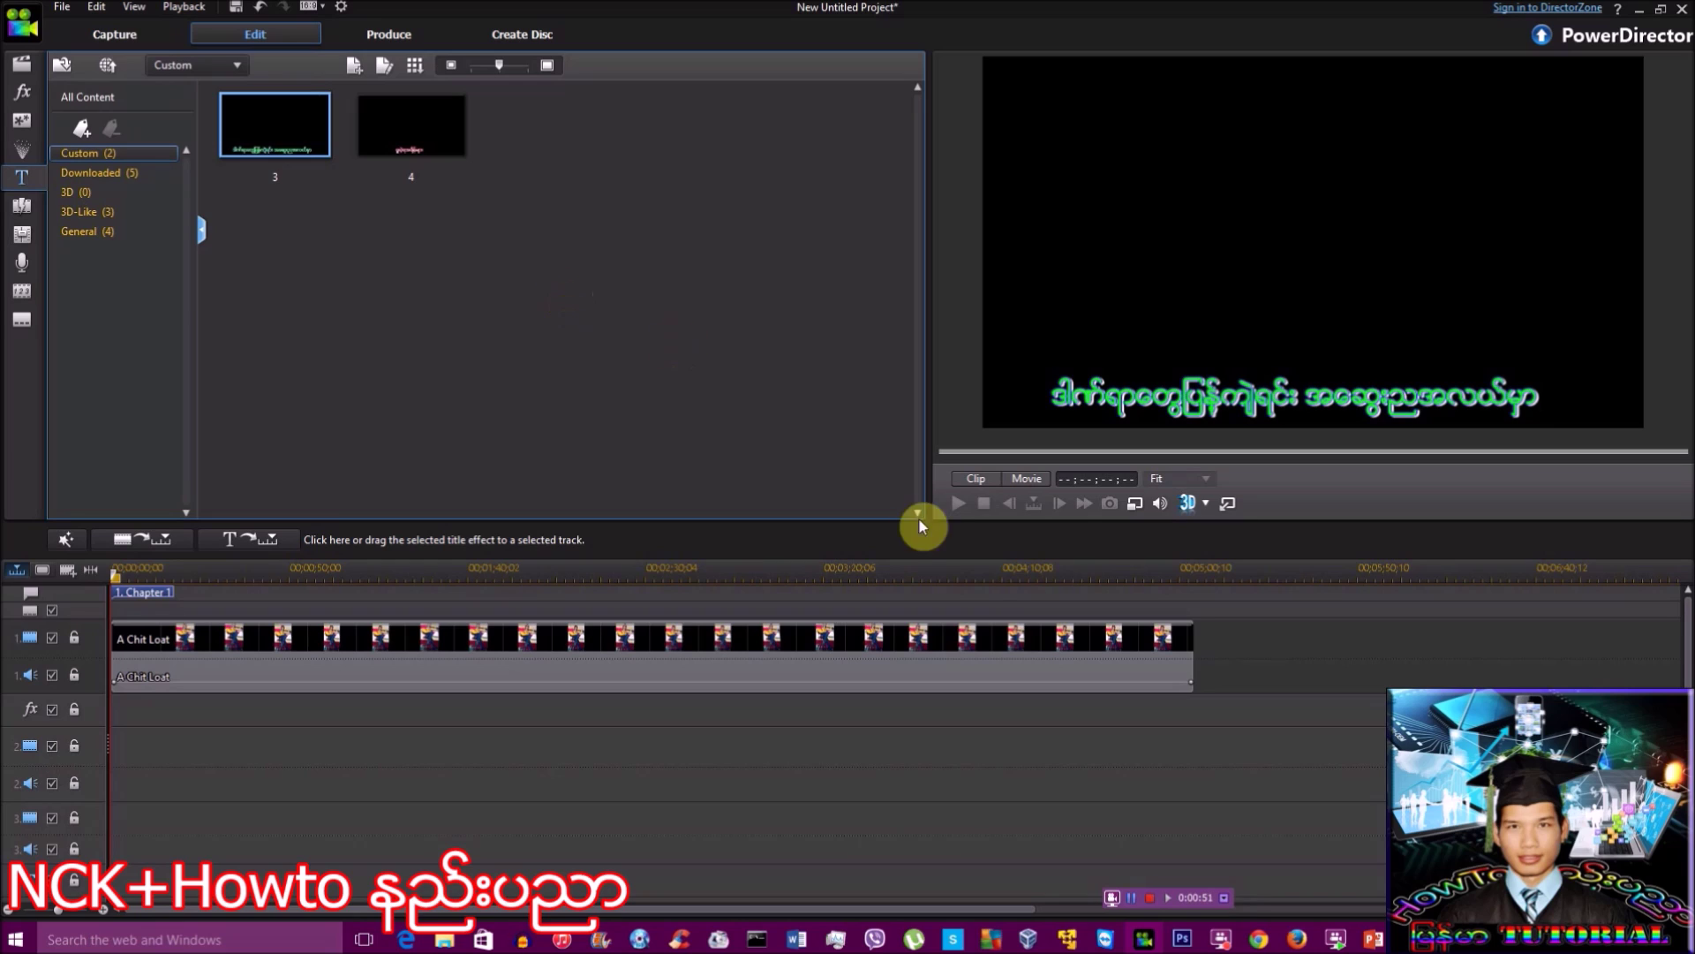
left_click(799, 940)
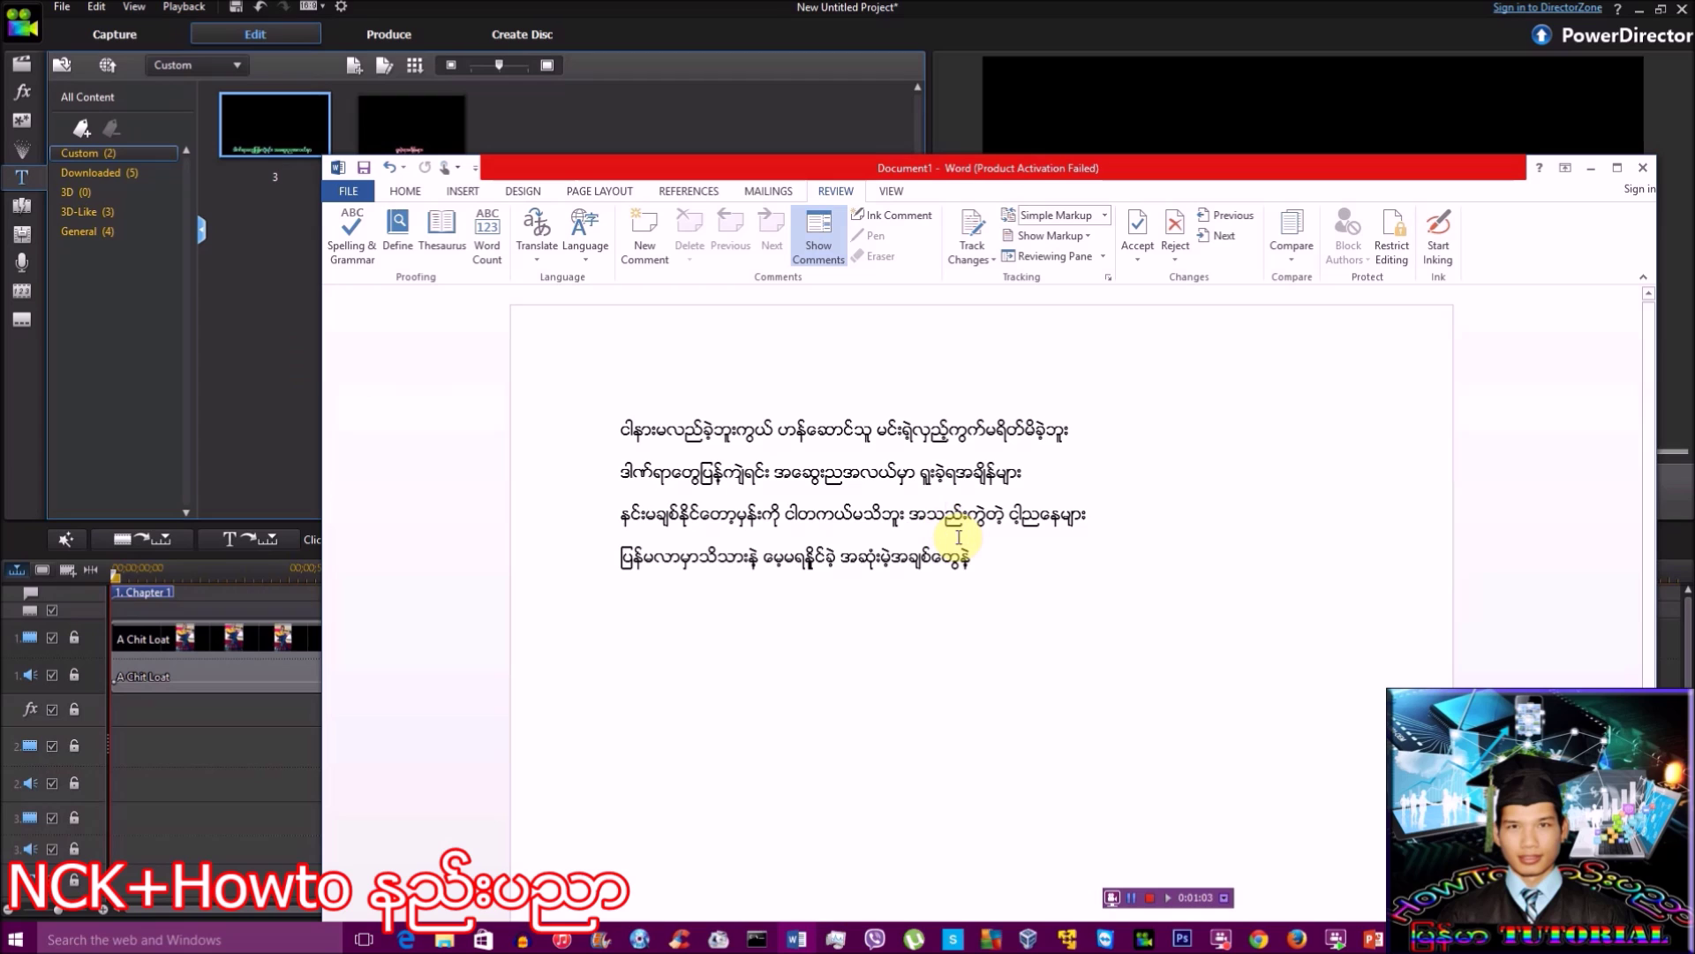
key("alt+Tab")
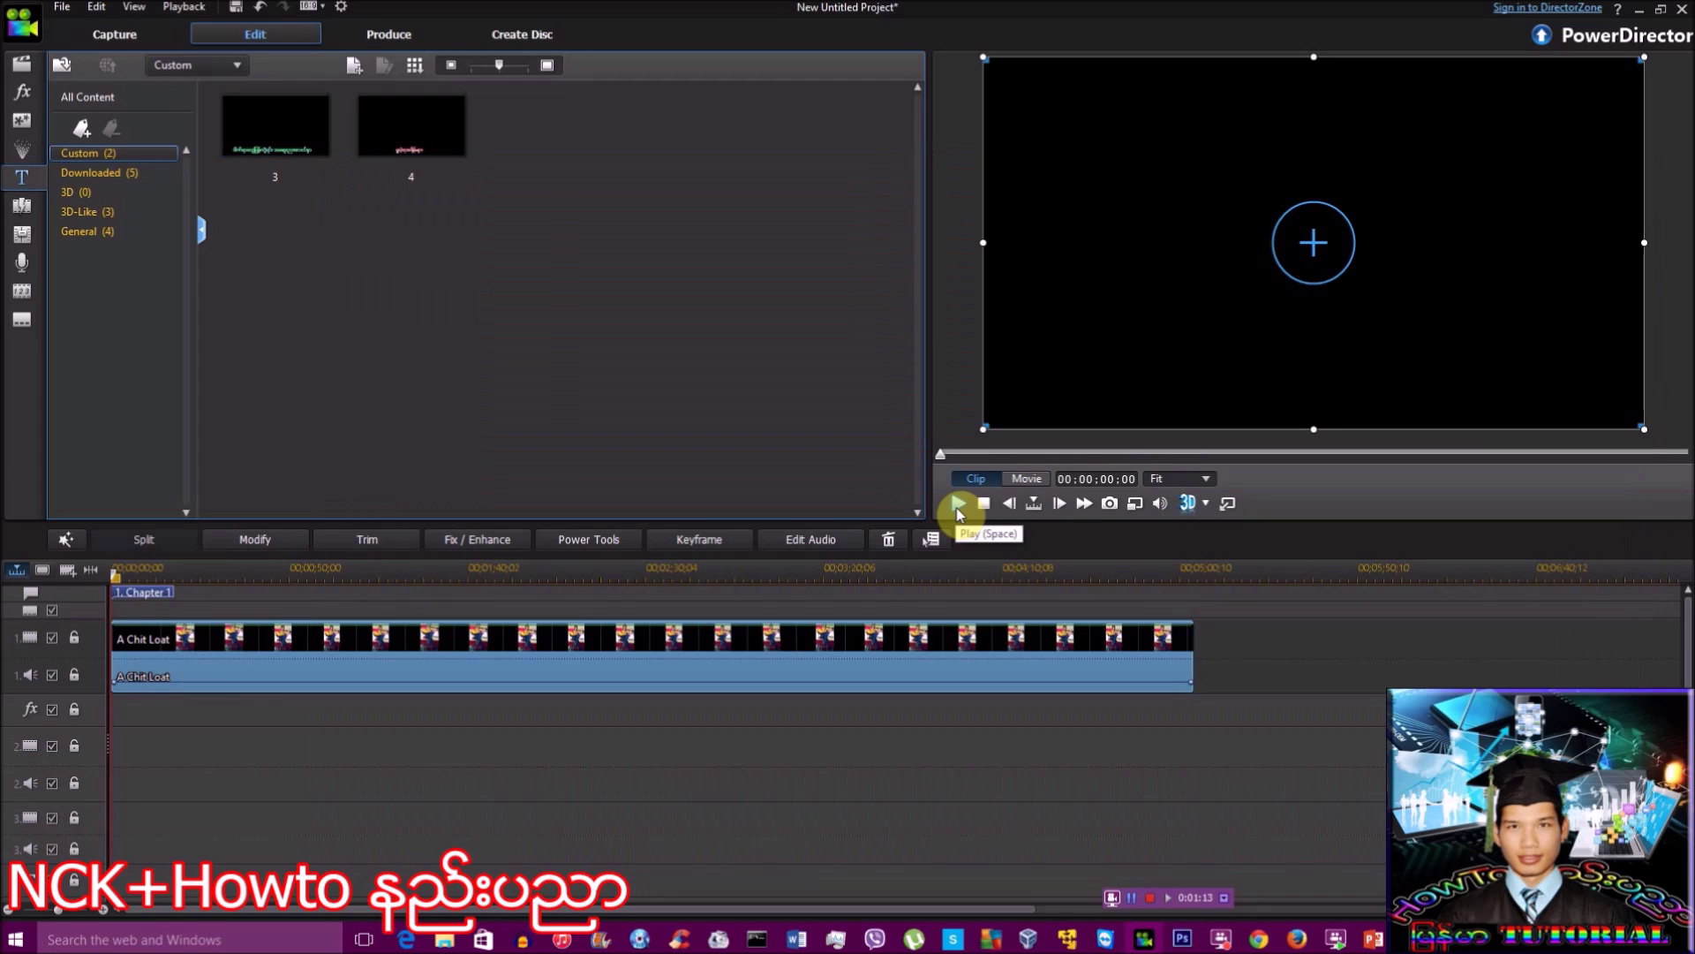
left_click(957, 508)
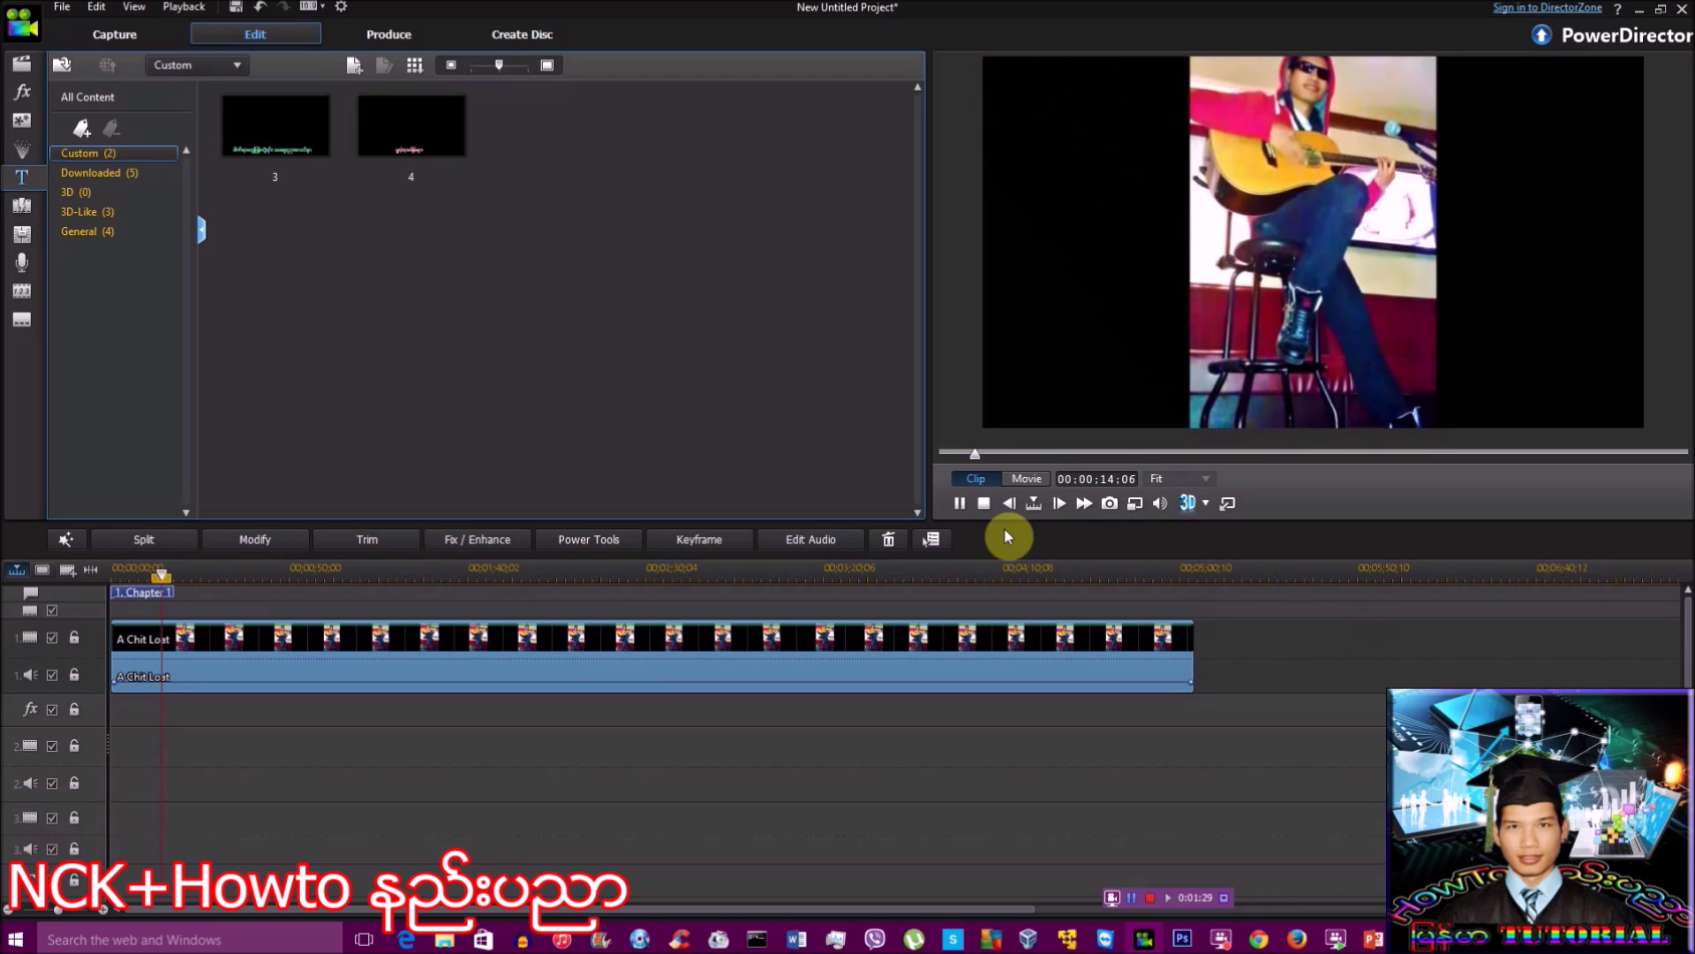
- Stop playback near 15 seconds, check the Word lyrics, and return to PowerDirector
left_click(959, 503)
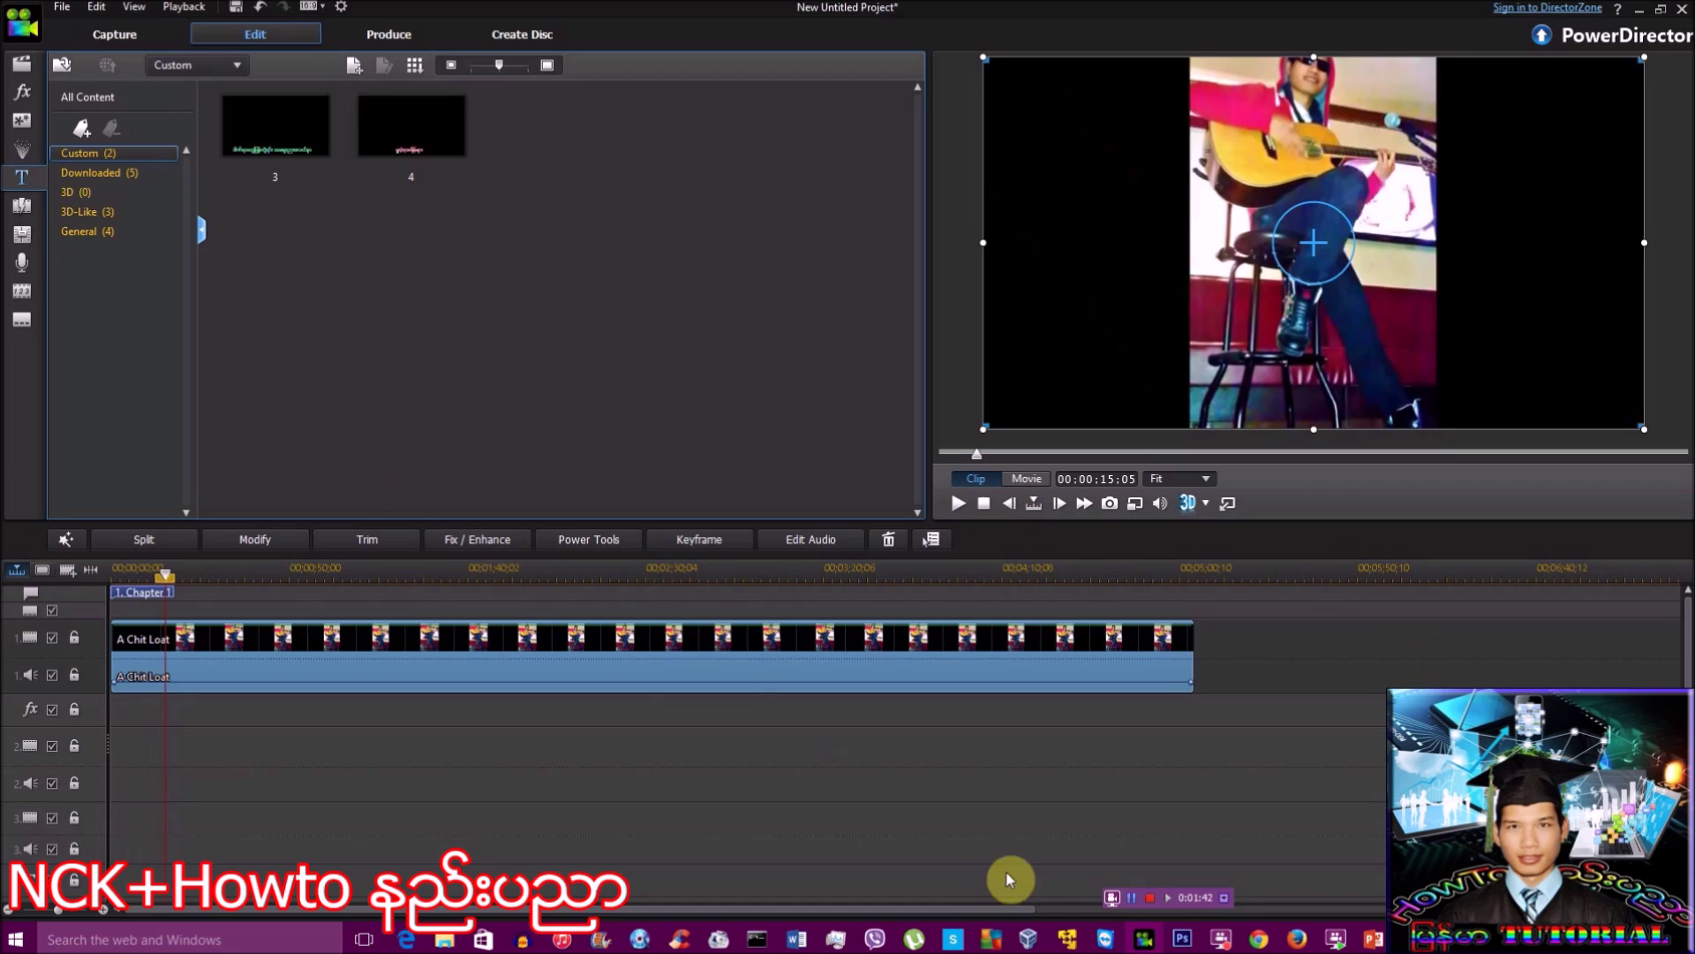
left_click(797, 940)
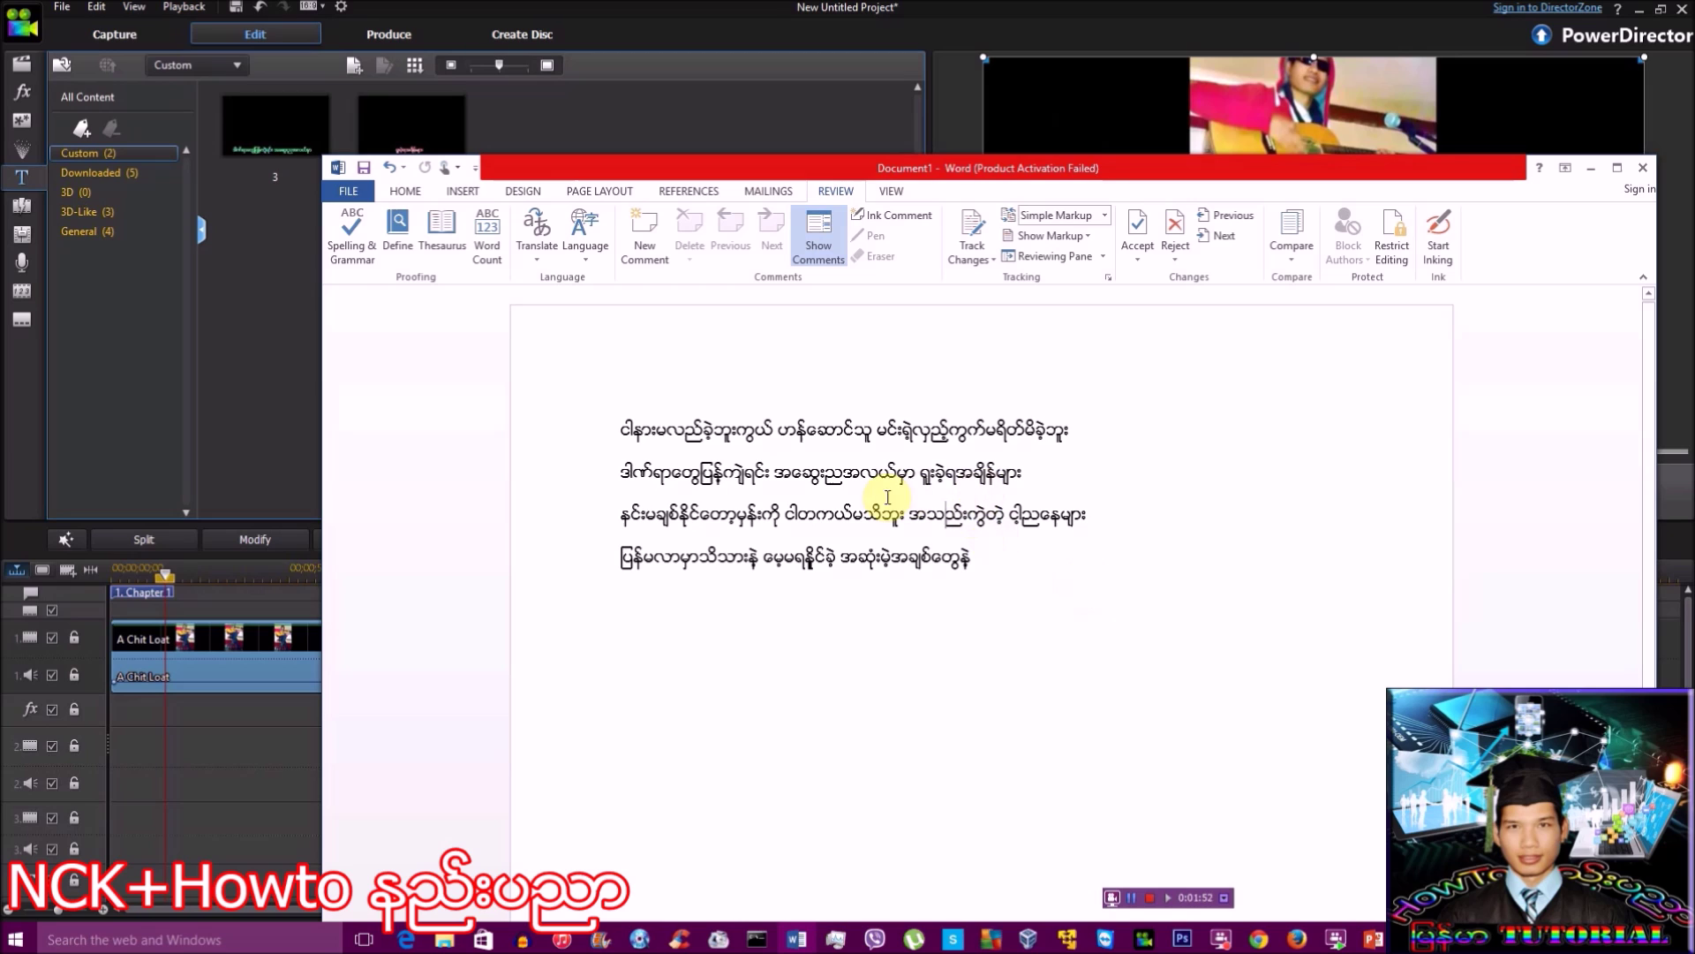
left_click(285, 347)
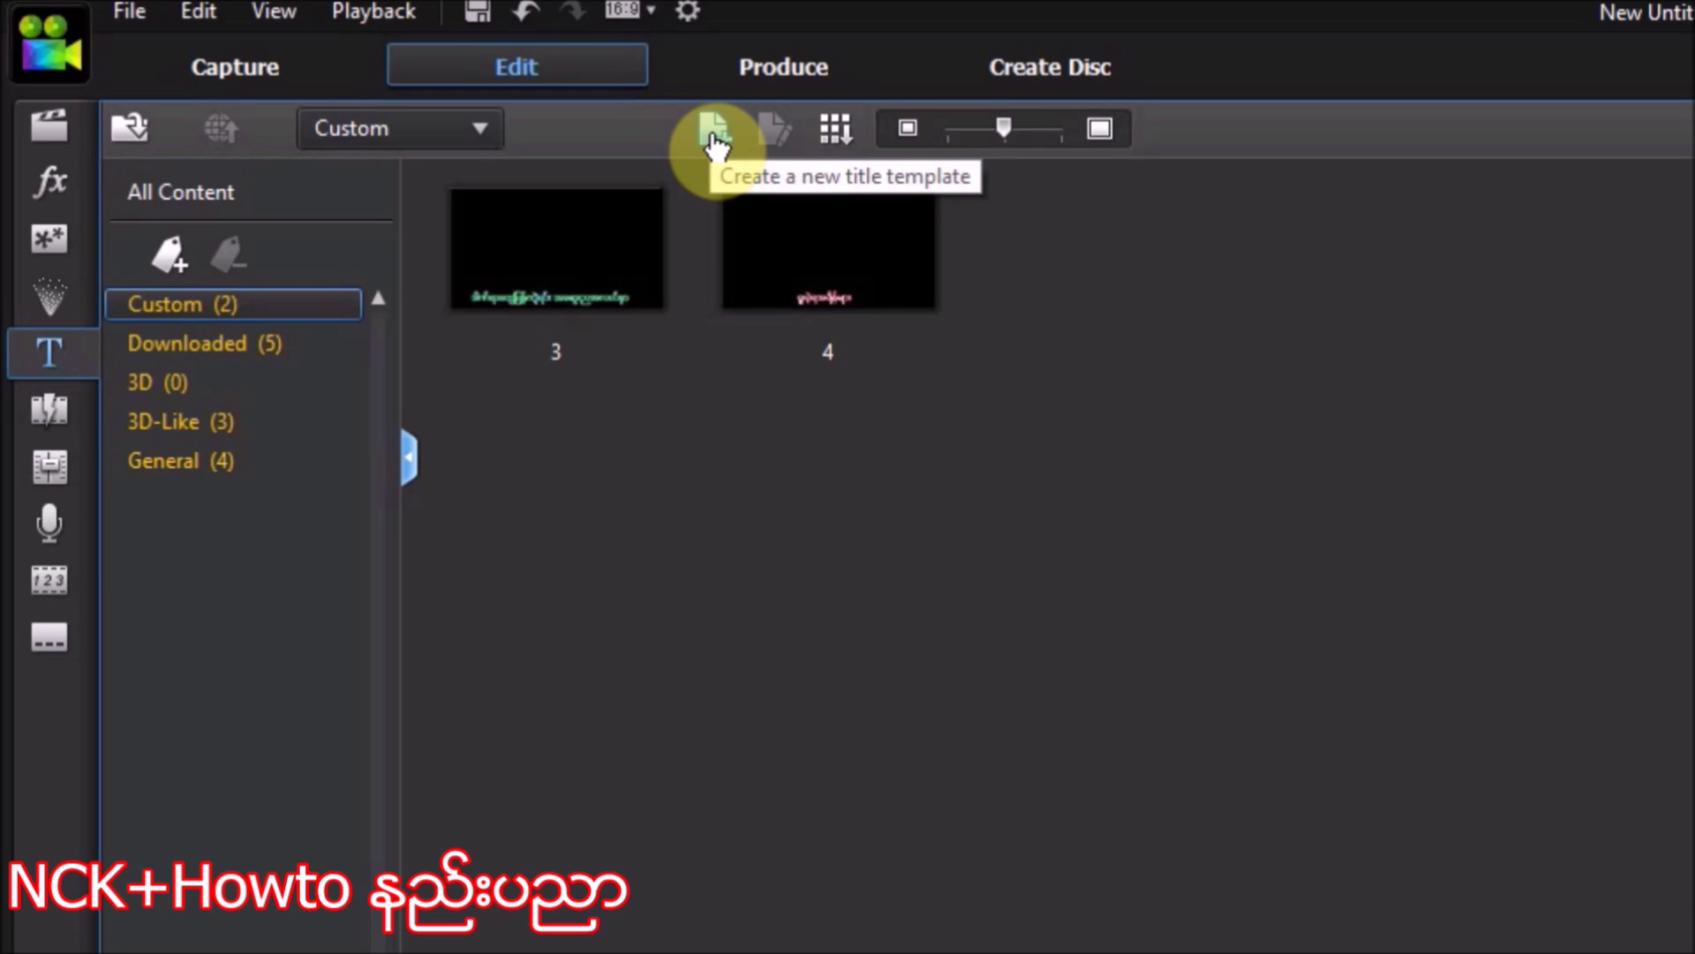
- Create a new 2D title and select all of its My Title placeholder text
left_click(715, 143)
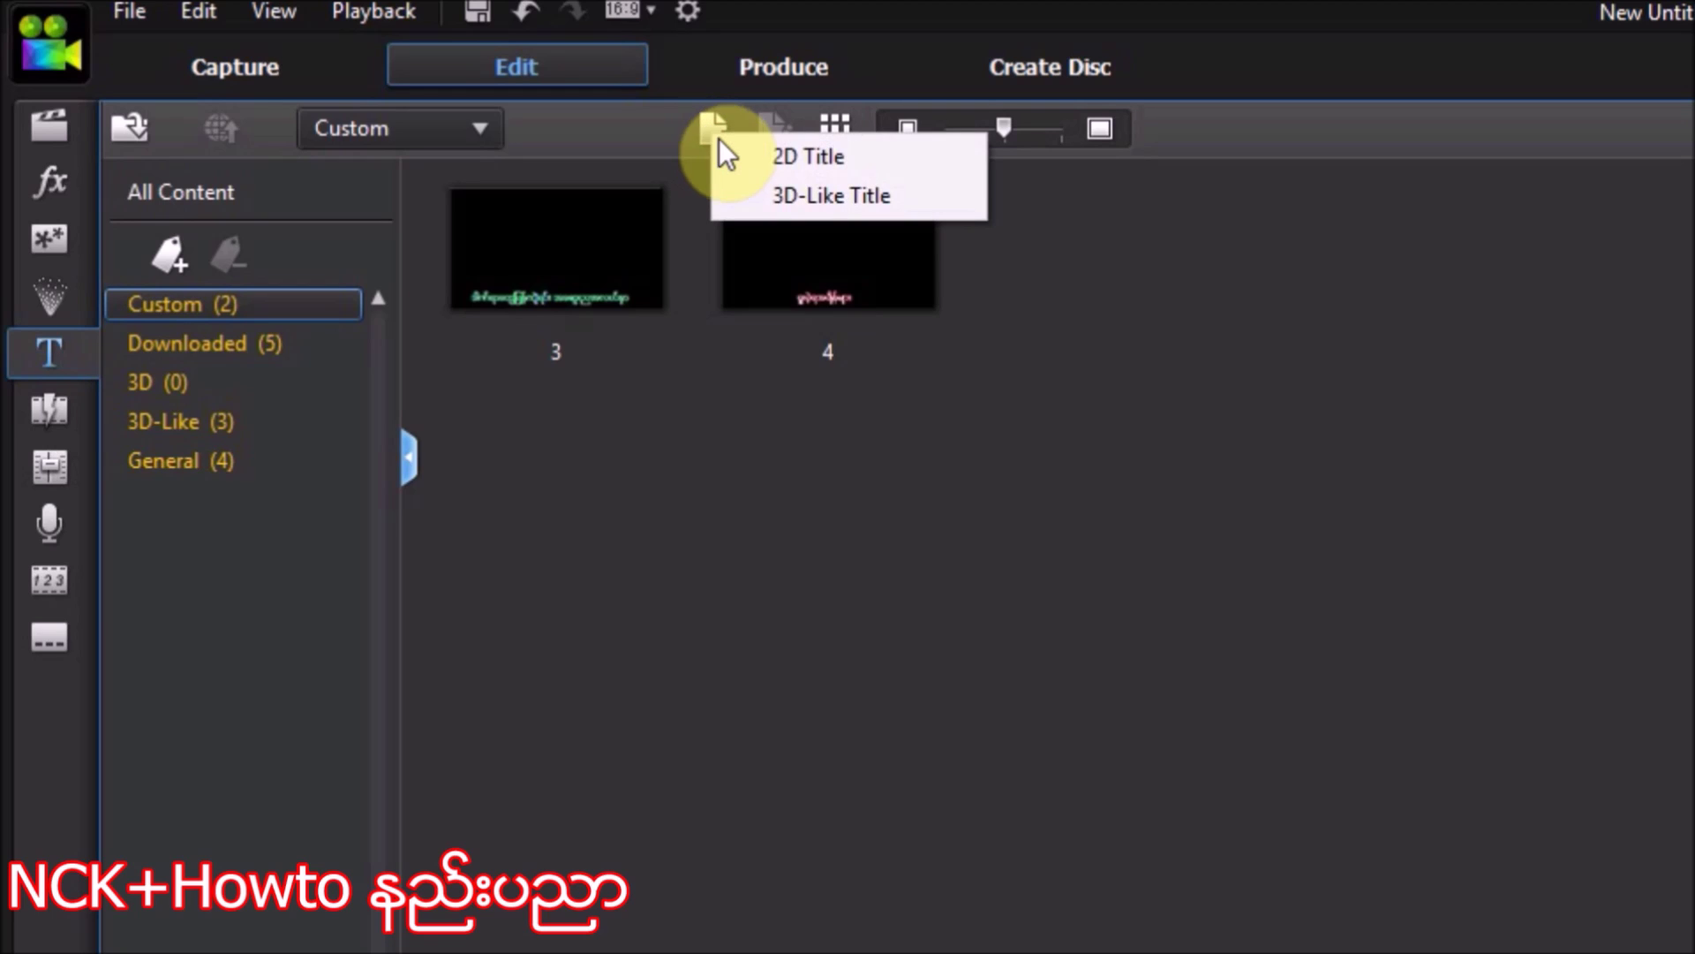
left_click(807, 160)
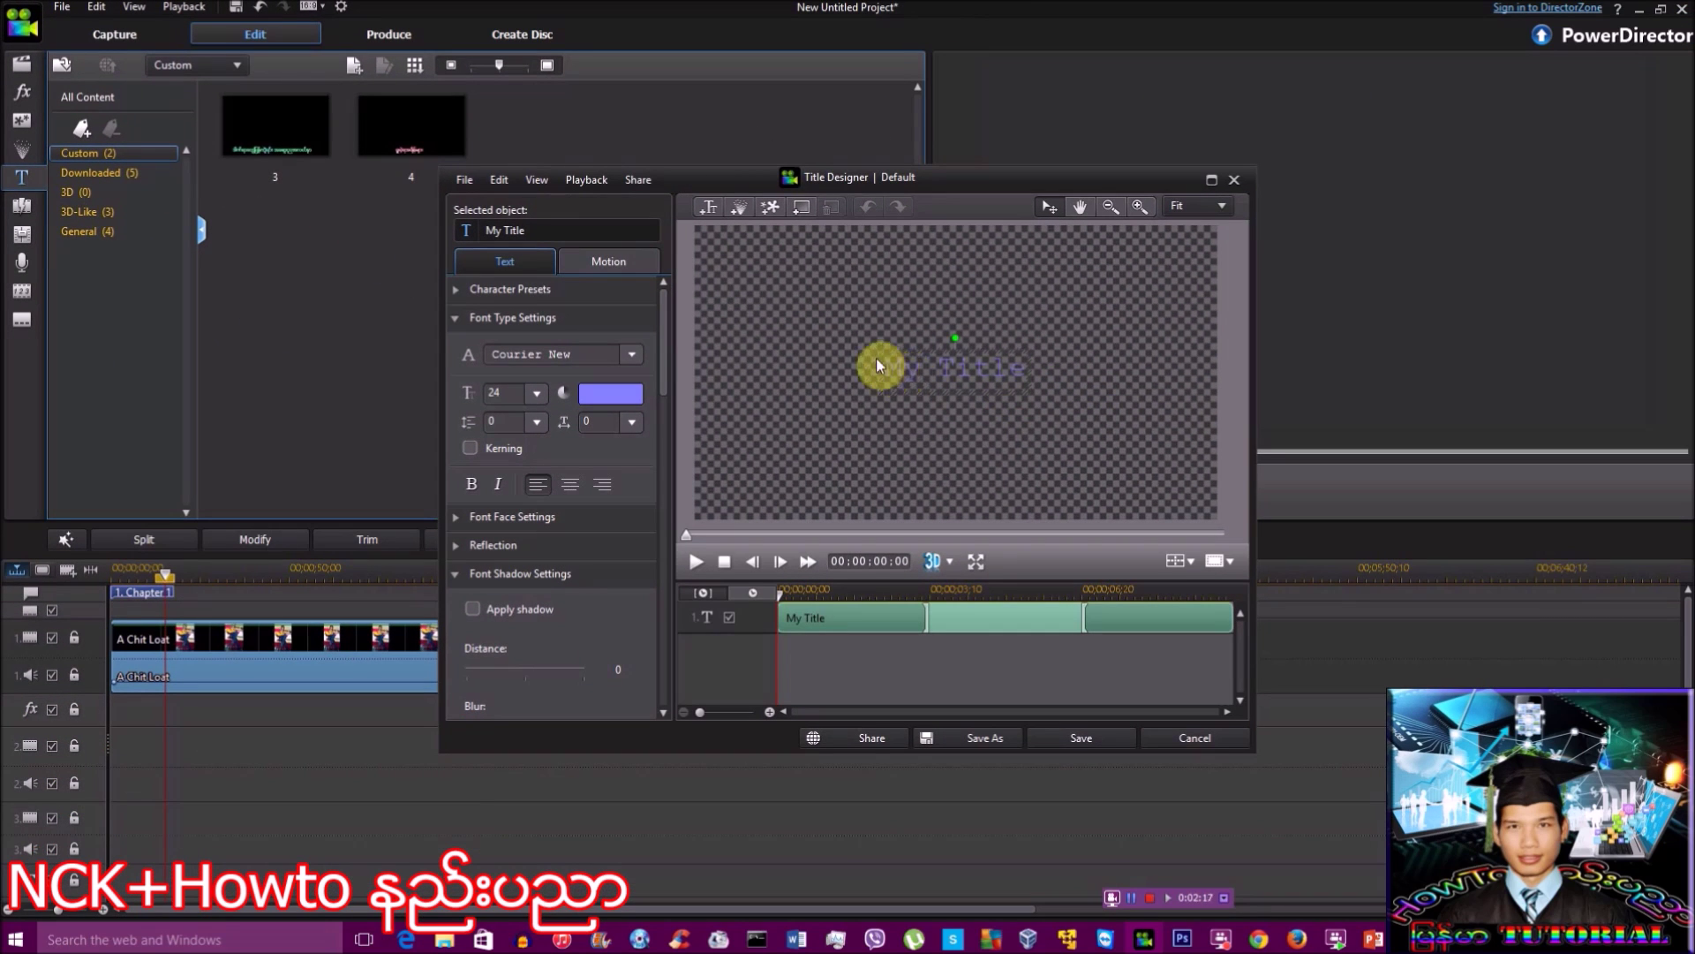
double_click(878, 358)
left_click_drag(891, 371, 1131, 372)
left_click(972, 373)
key("ctrl+a")
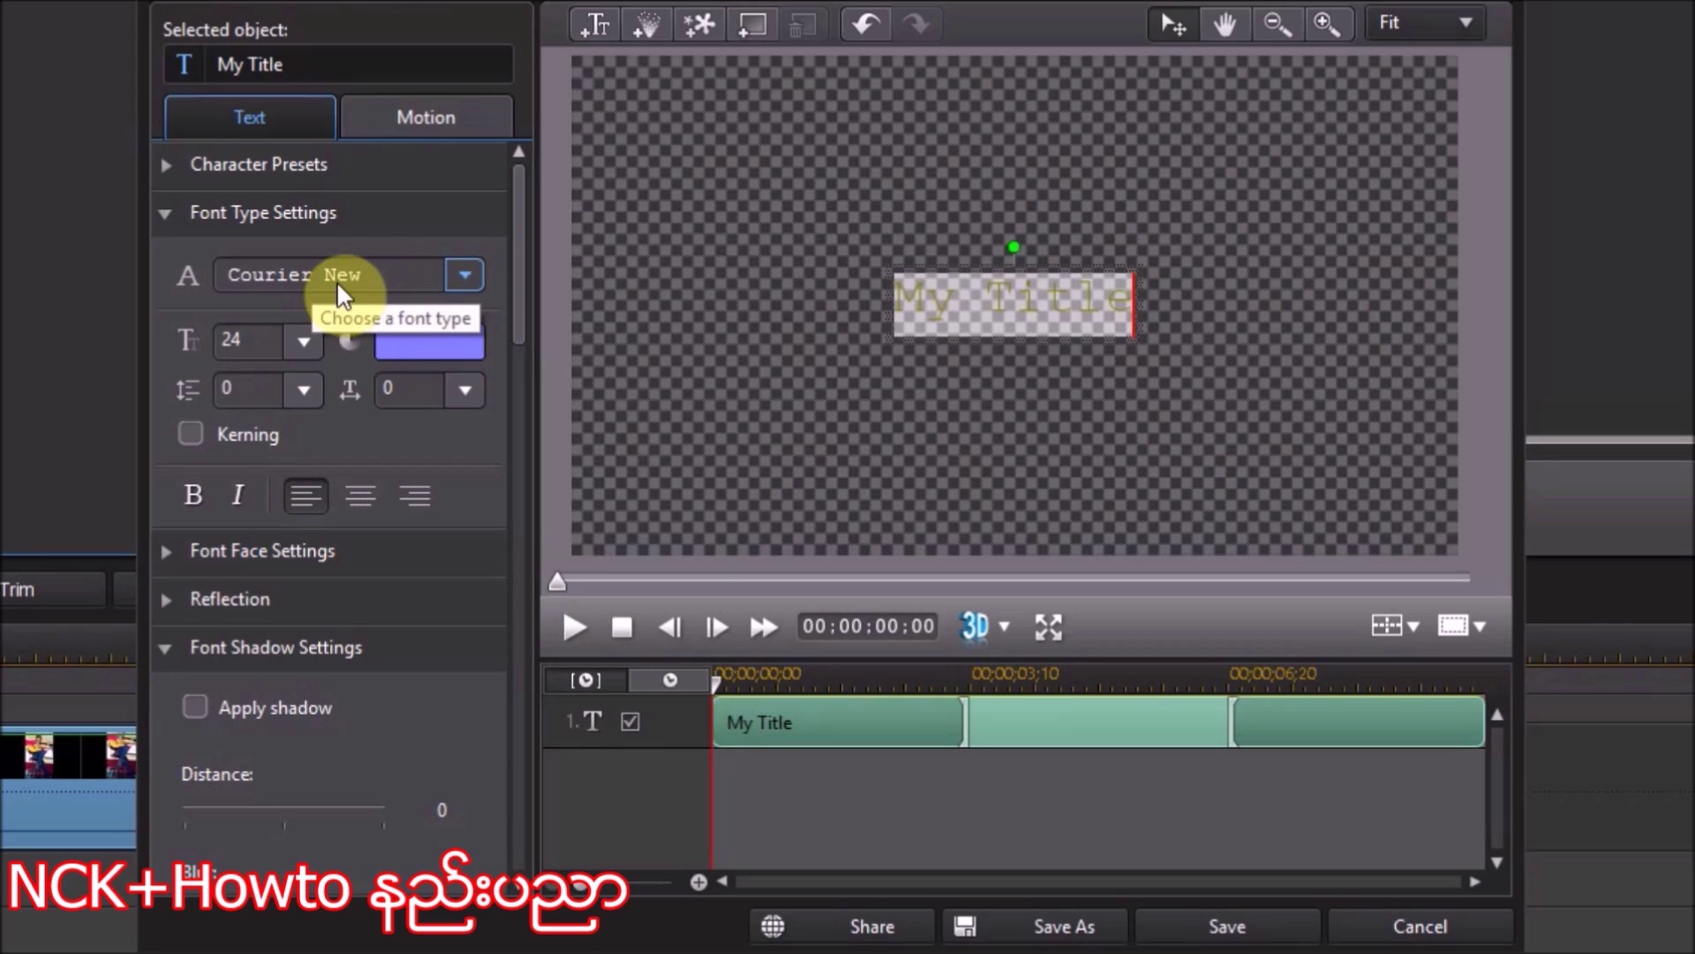
- Set the selected title text's font to Zawgyi-One
left_click(457, 279)
left_click(476, 511)
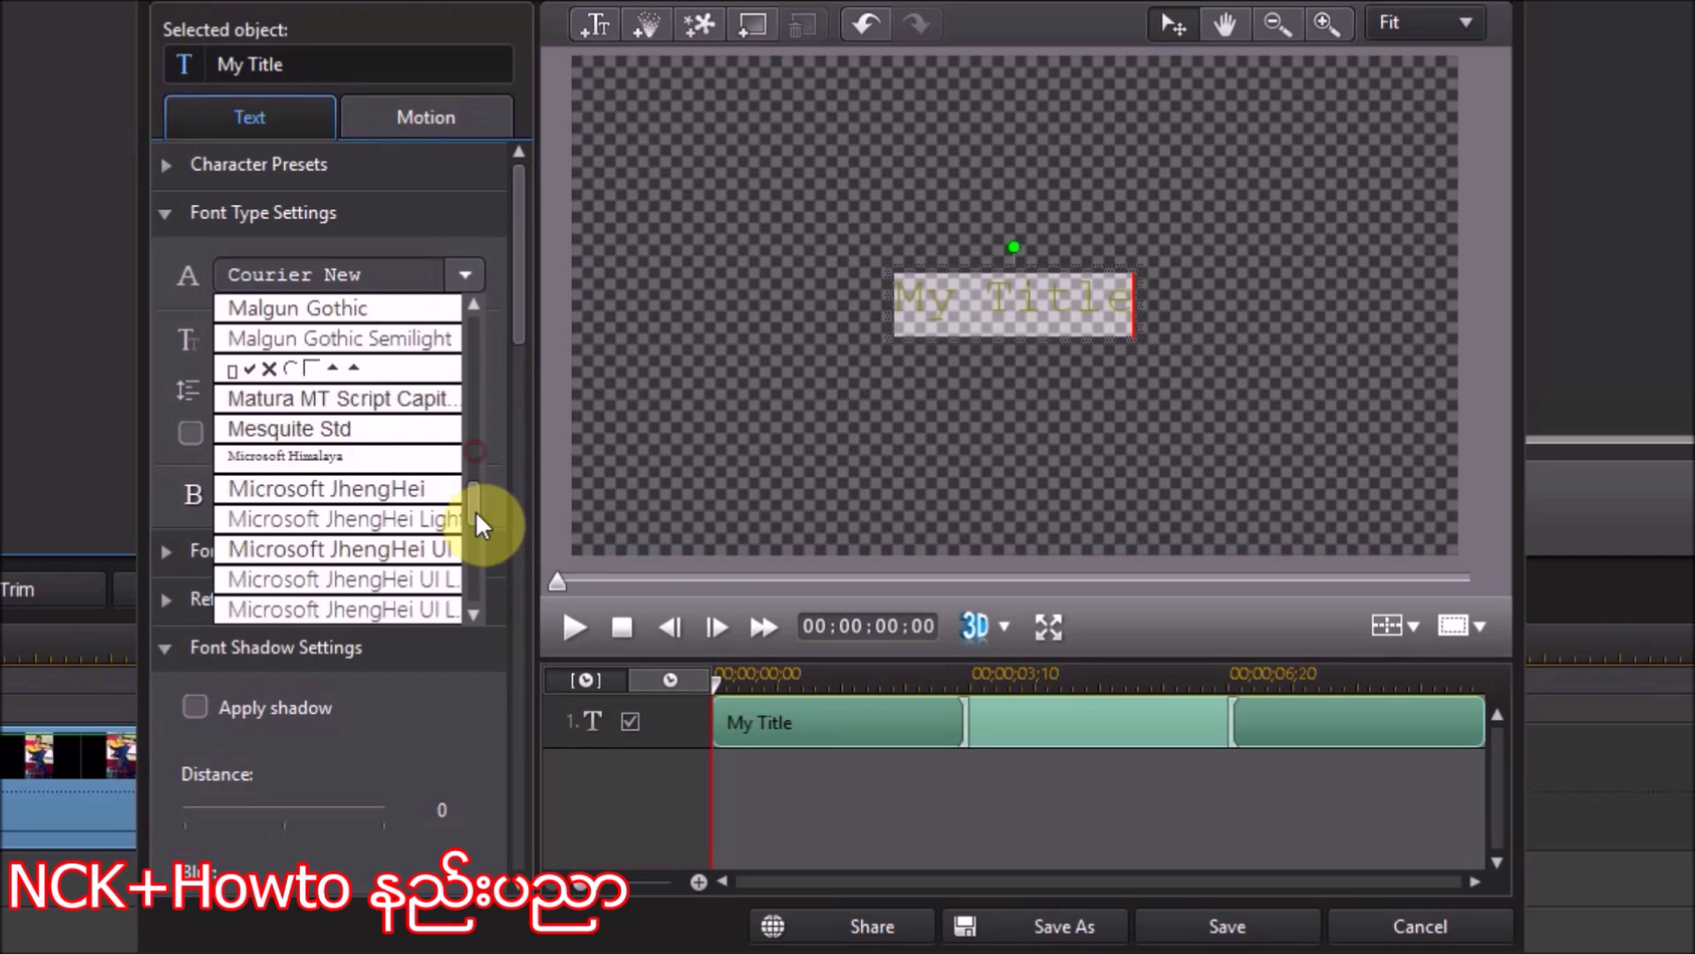
left_click_drag(476, 513, 472, 597)
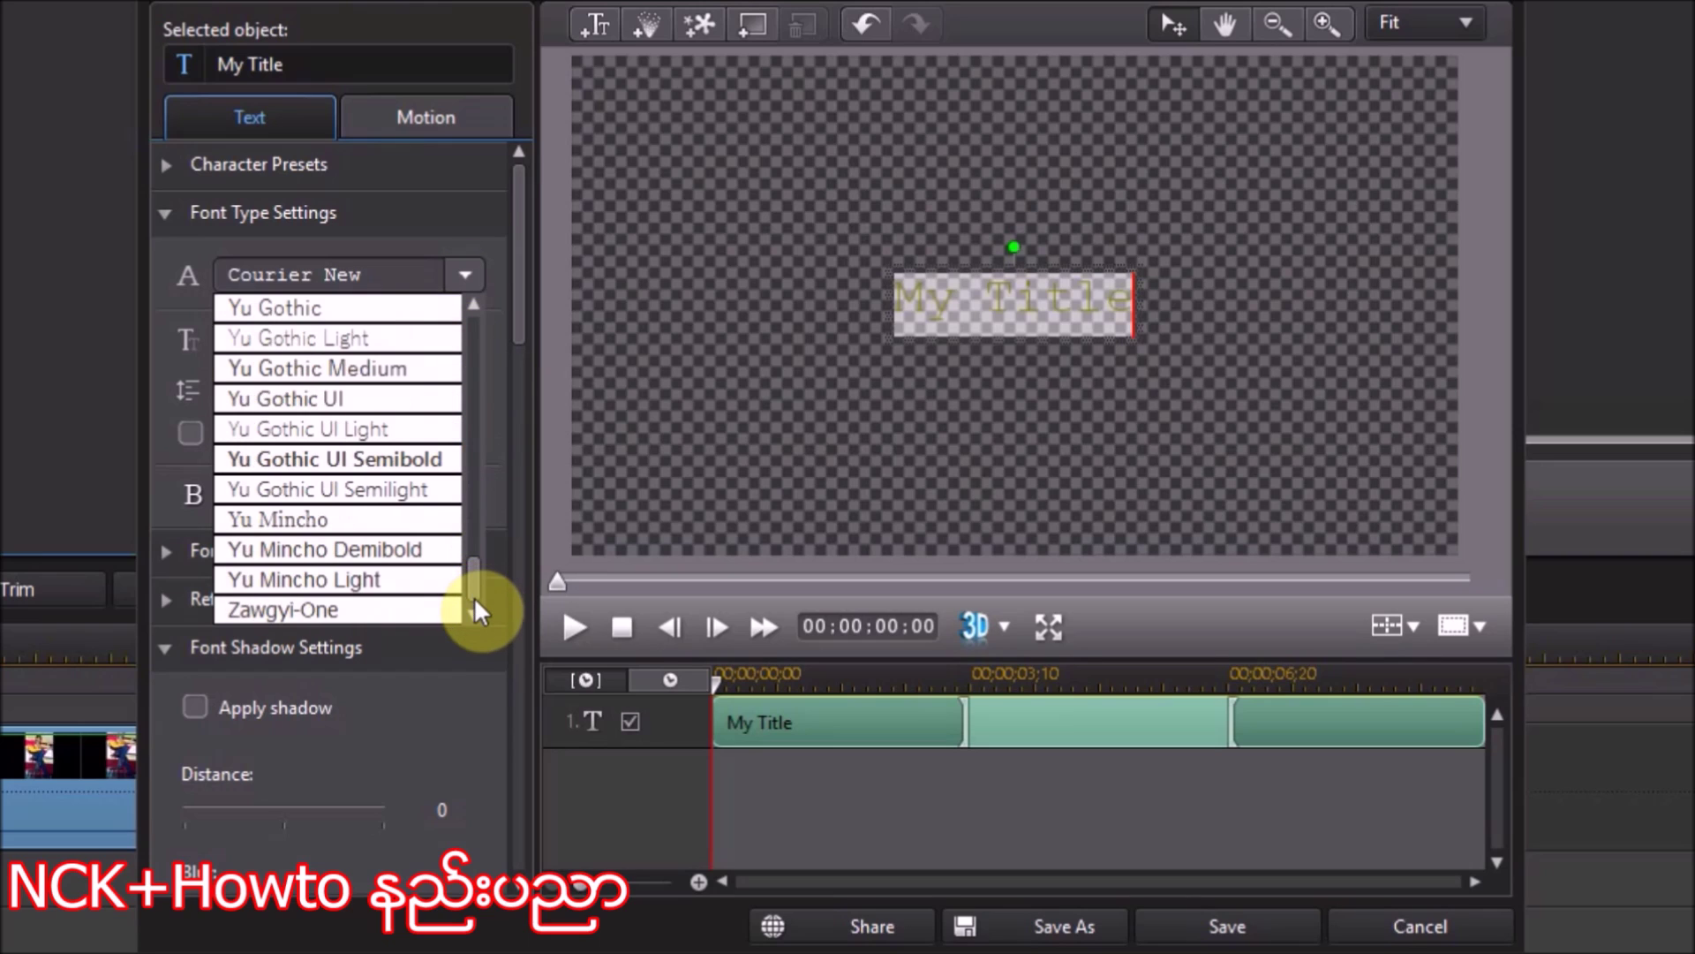
left_click(371, 604)
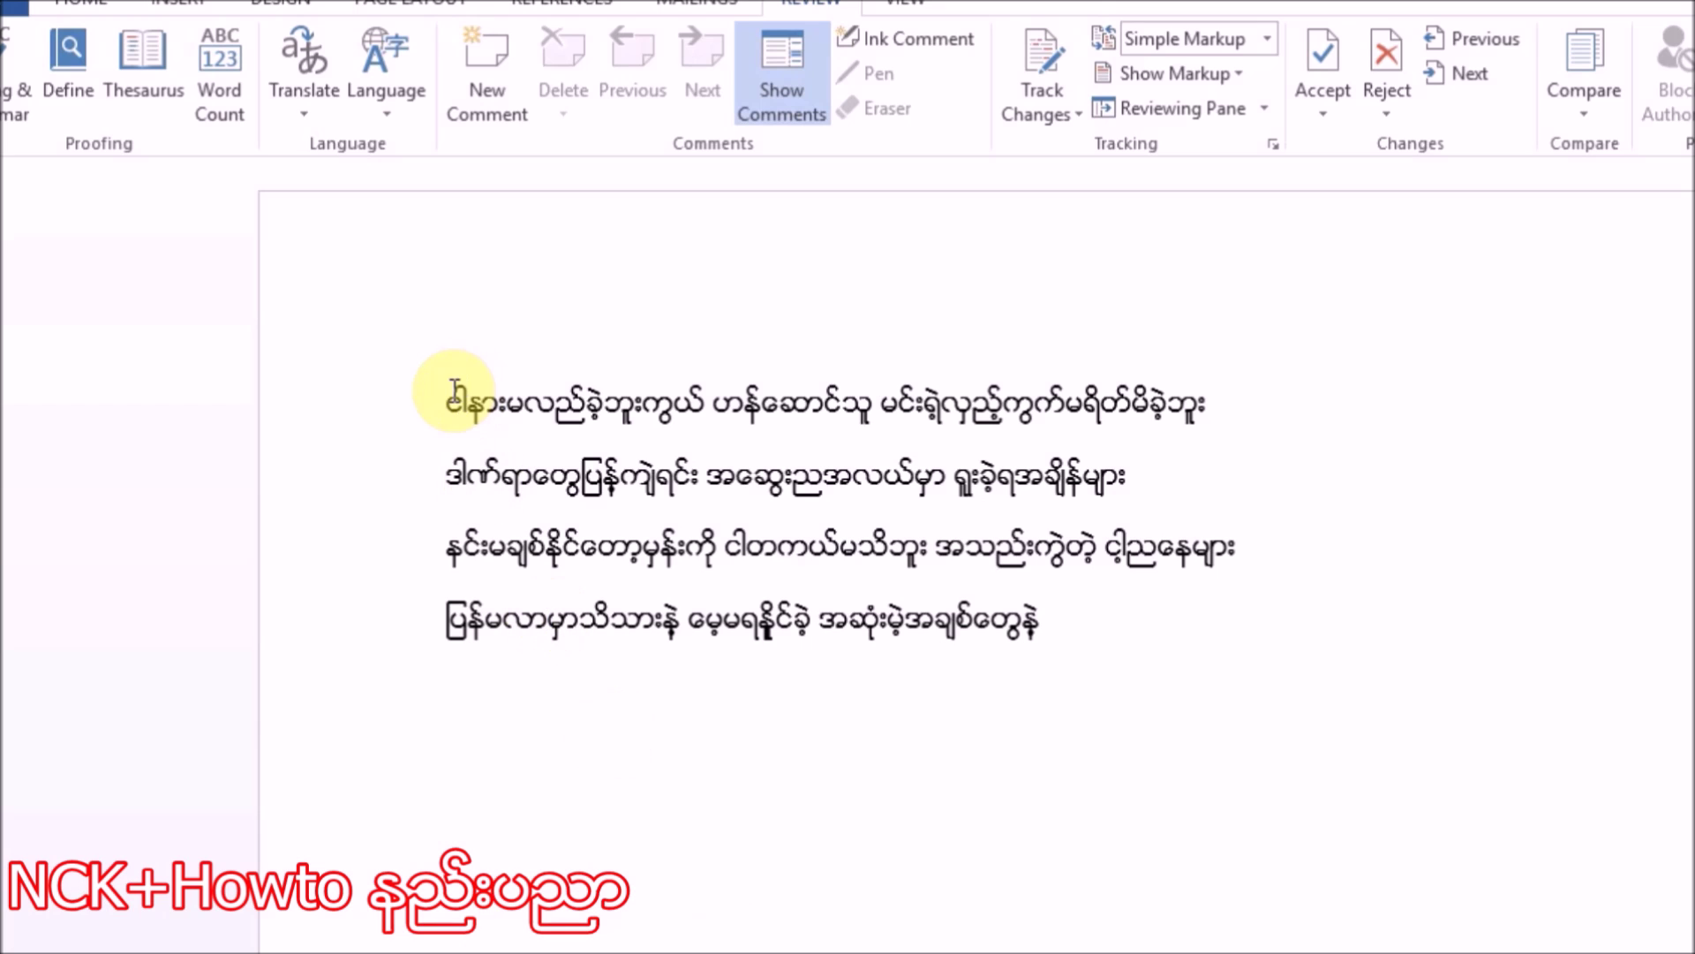
- Copy the opening phrase of the first Burmese lyric line in Word
mouse_move(444, 413)
left_mouse_down()
mouse_move(768, 407)
mouse_move(675, 392)
mouse_move(708, 398)
left_mouse_up()
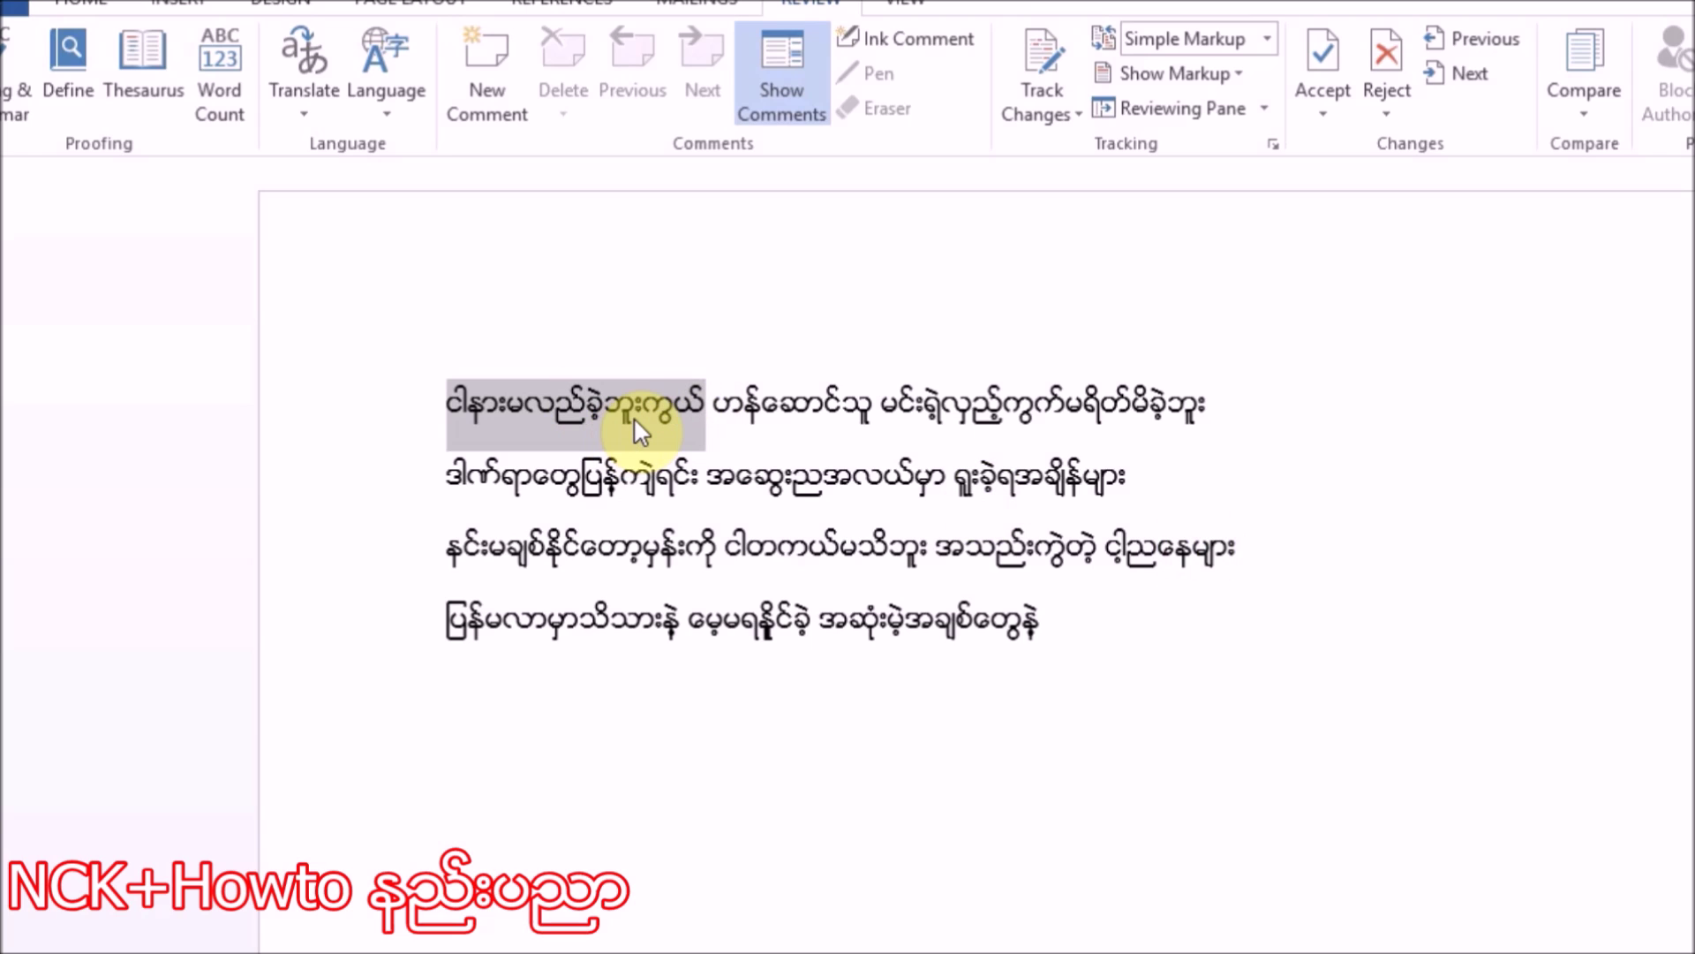
key("ctrl+c")
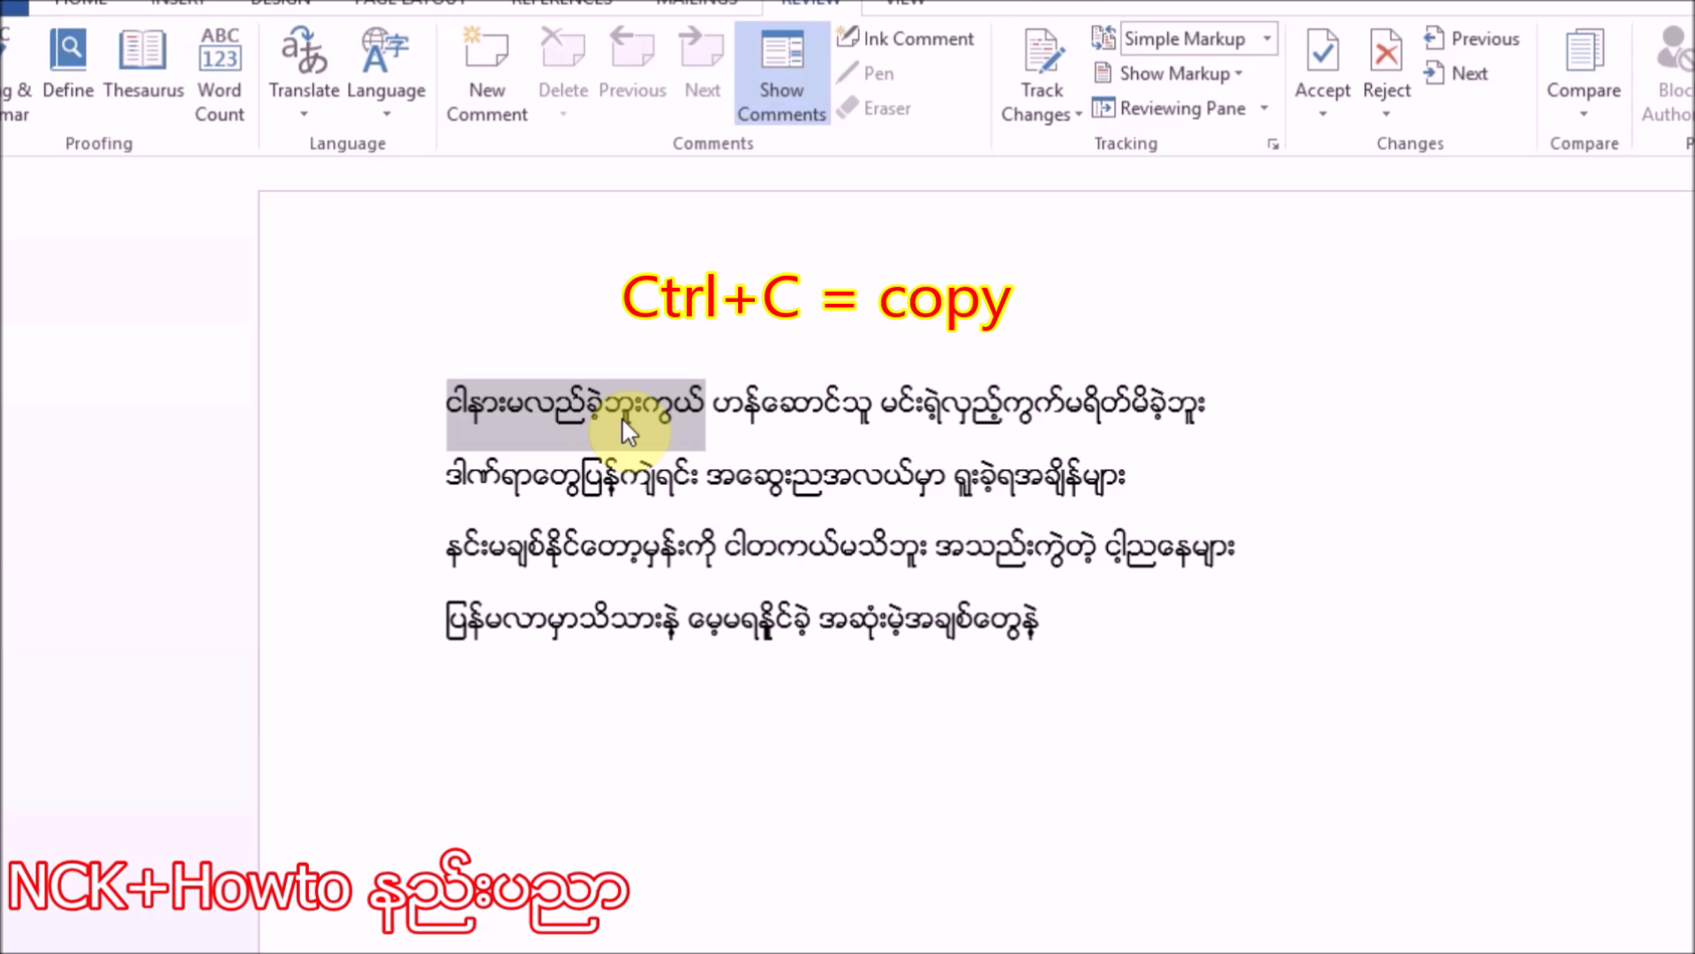
right_click(622, 409)
left_click(698, 474)
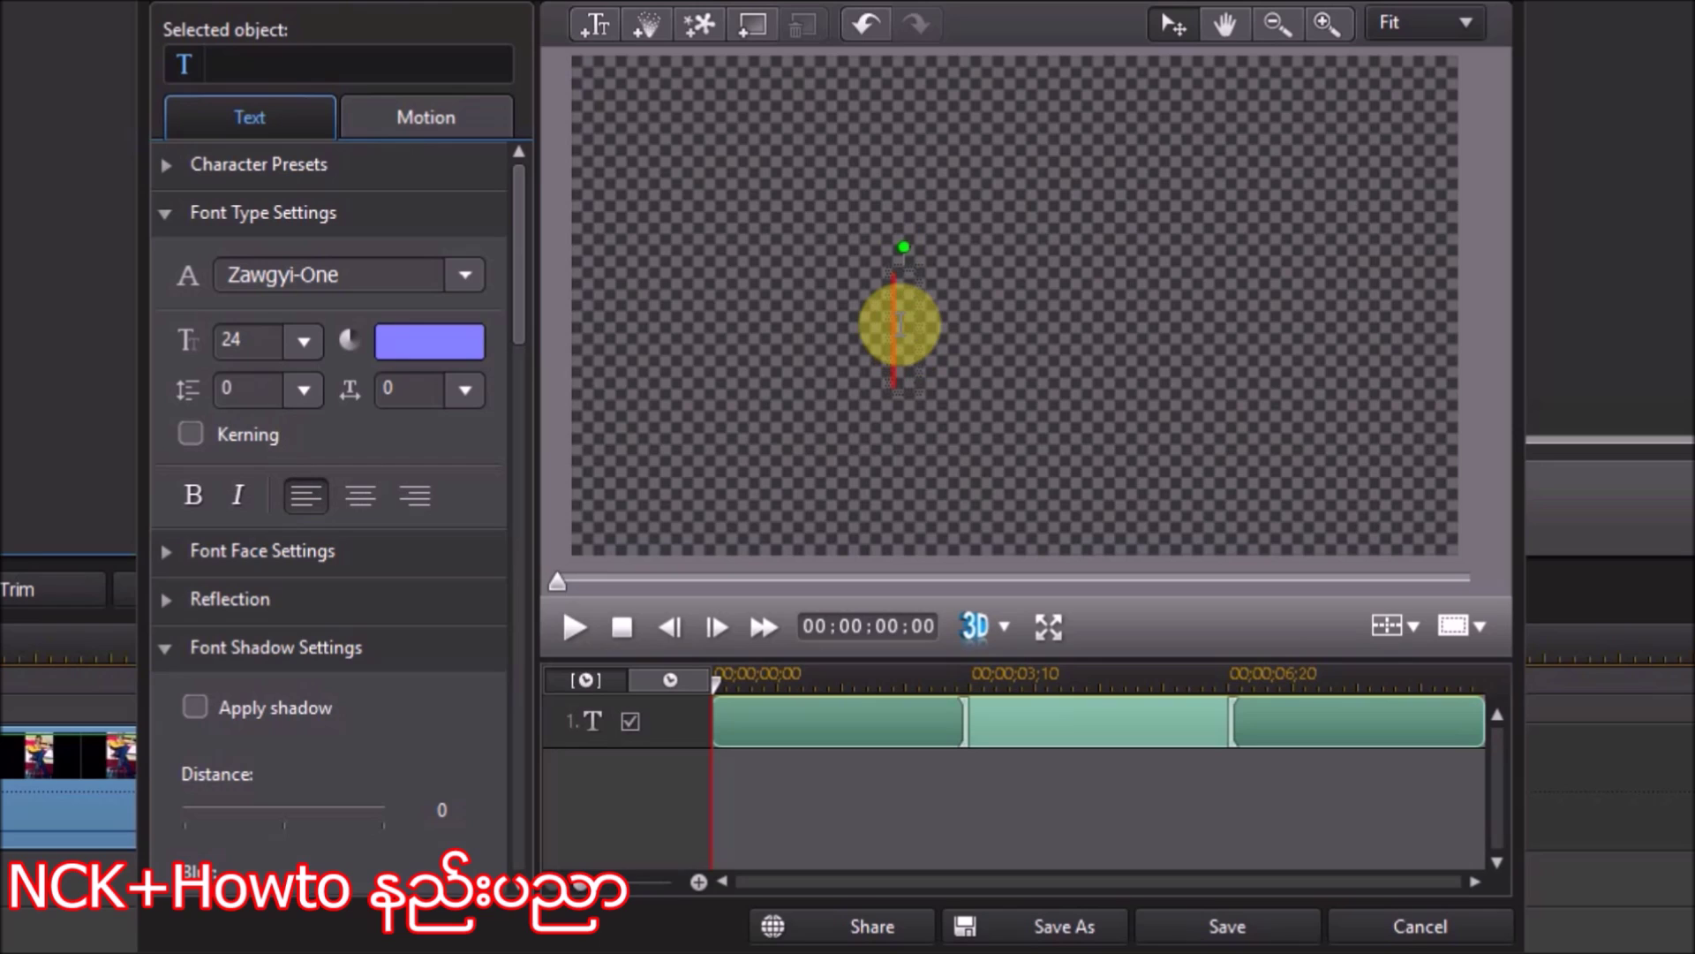
- Paste the Burmese lyric phrase into the title and move it lower in the frame
key("ctrl+v")
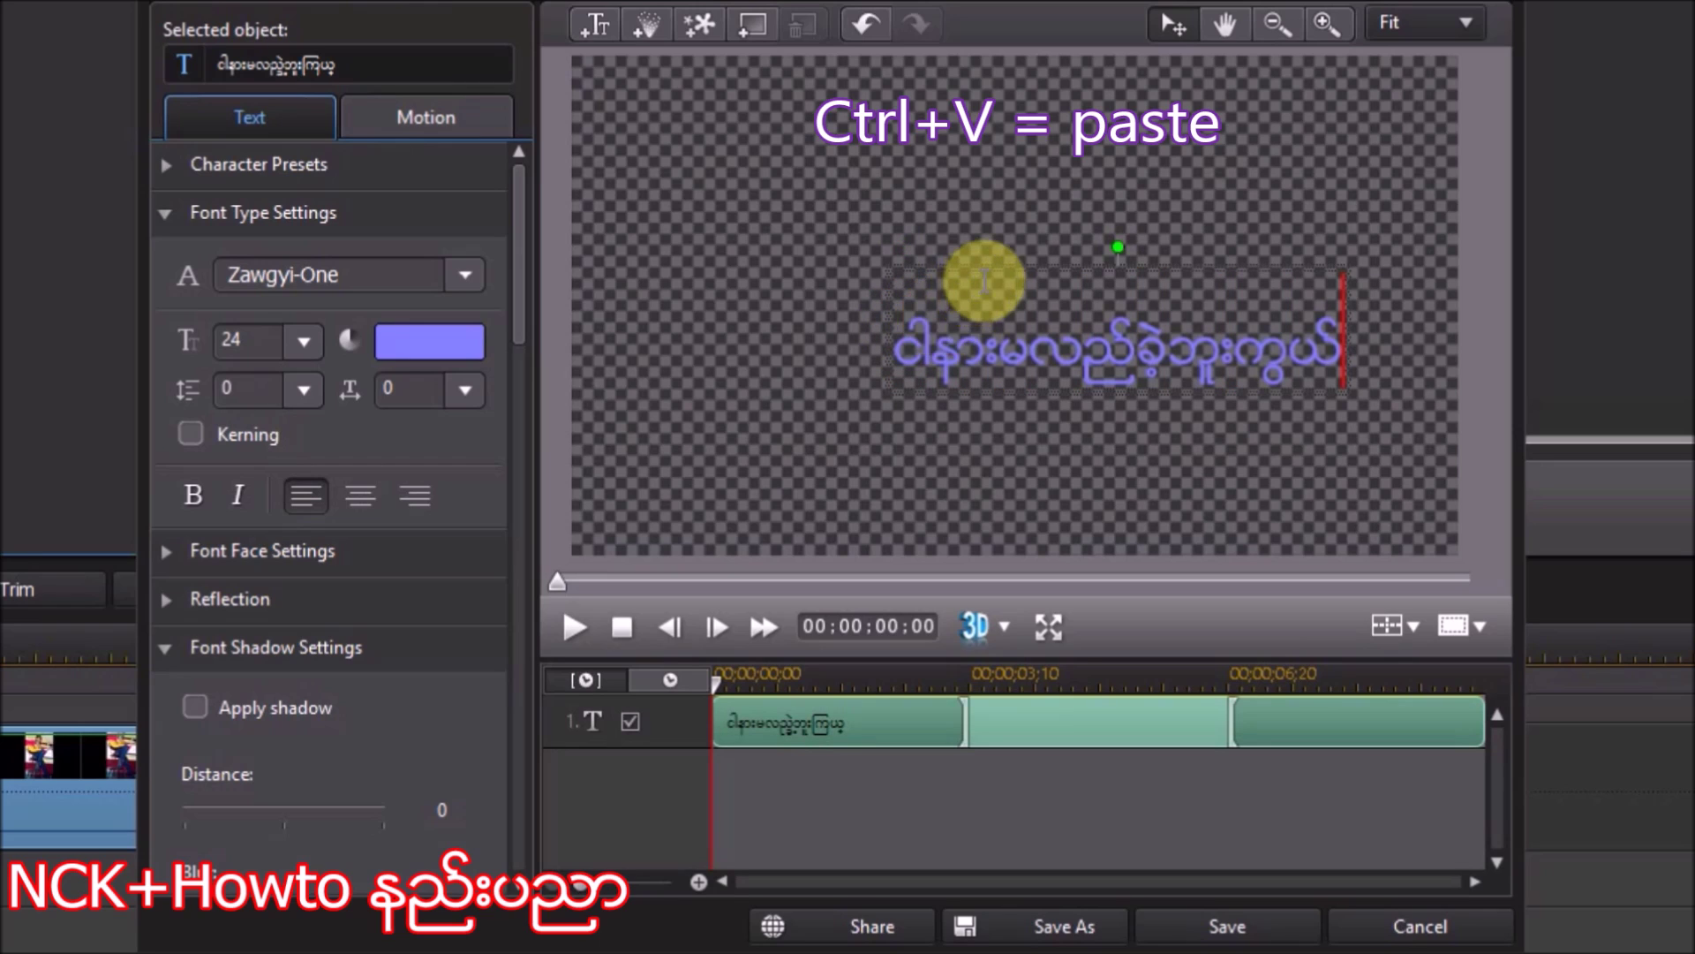
left_click_drag(998, 266, 837, 270)
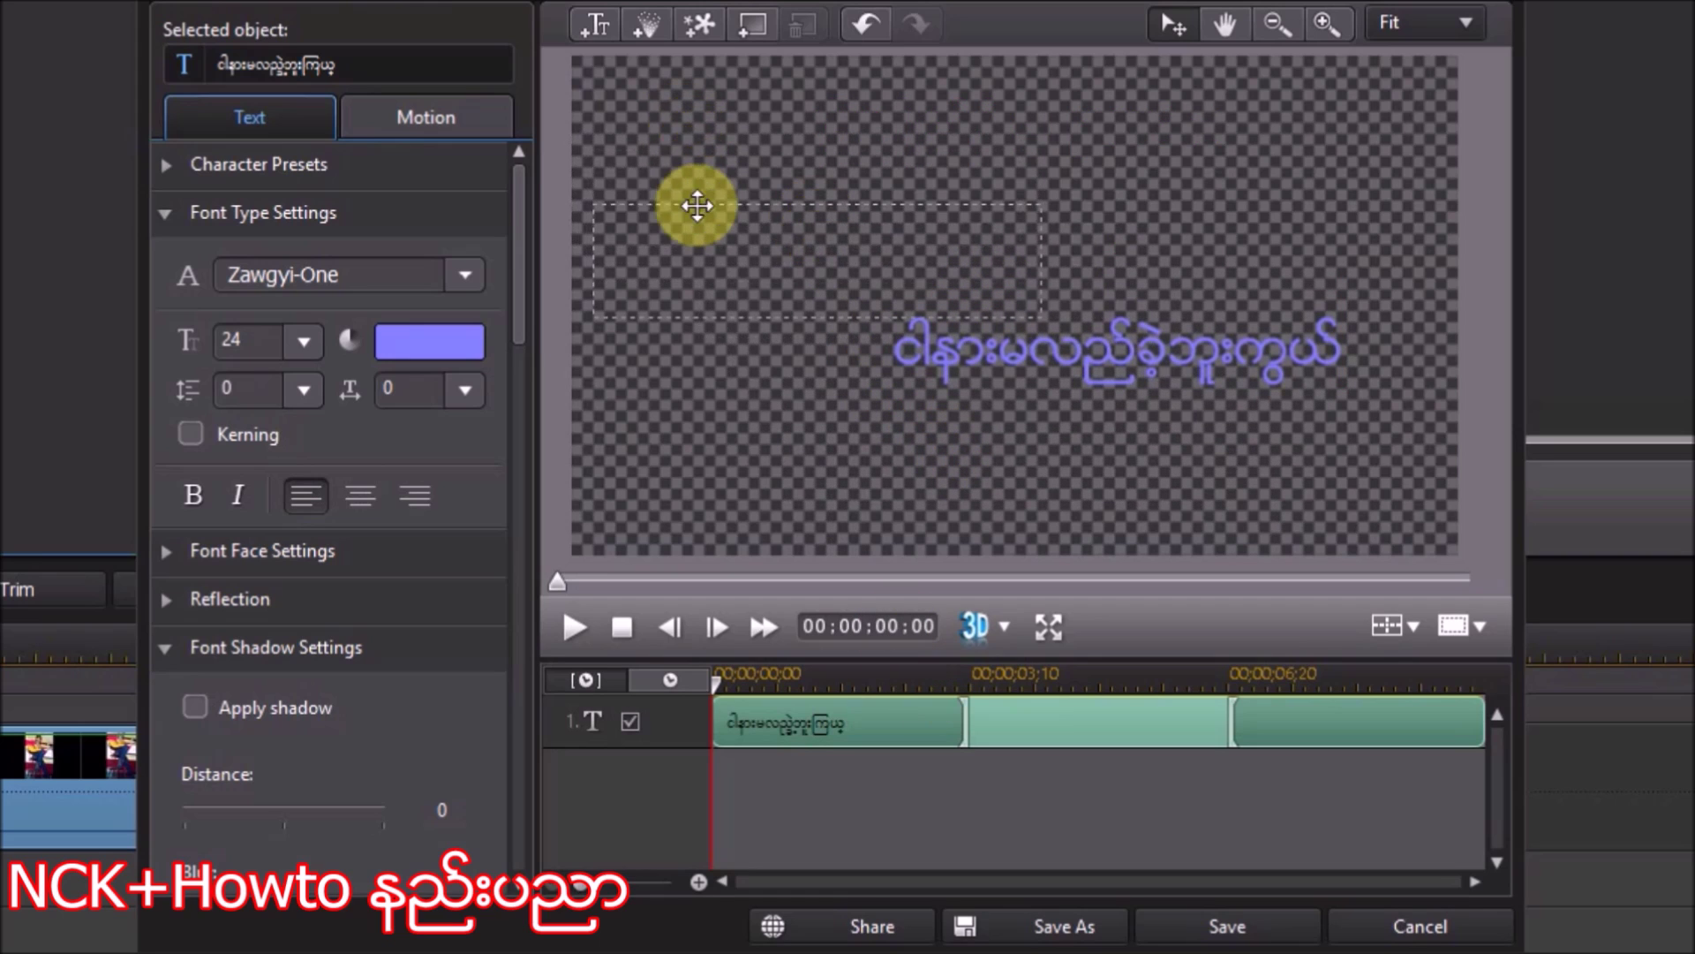
mouse_move(837, 269)
left_mouse_down()
mouse_move(678, 47)
mouse_move(914, 441)
mouse_move(889, 436)
left_mouse_up()
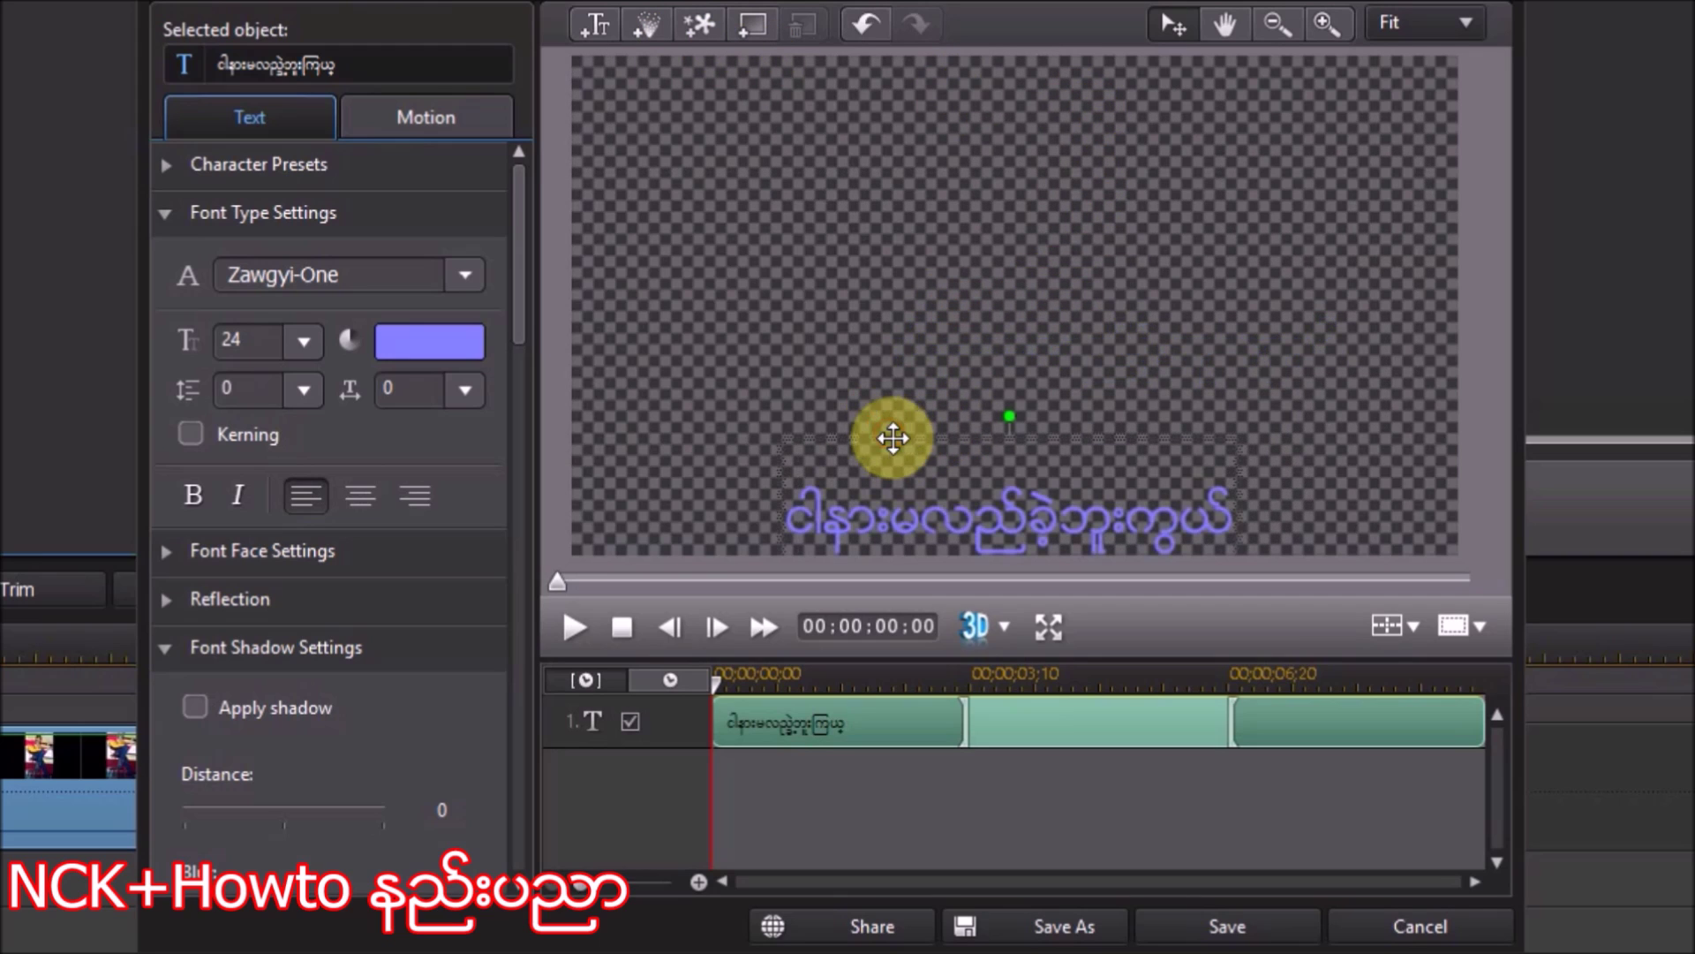
left_click(977, 451)
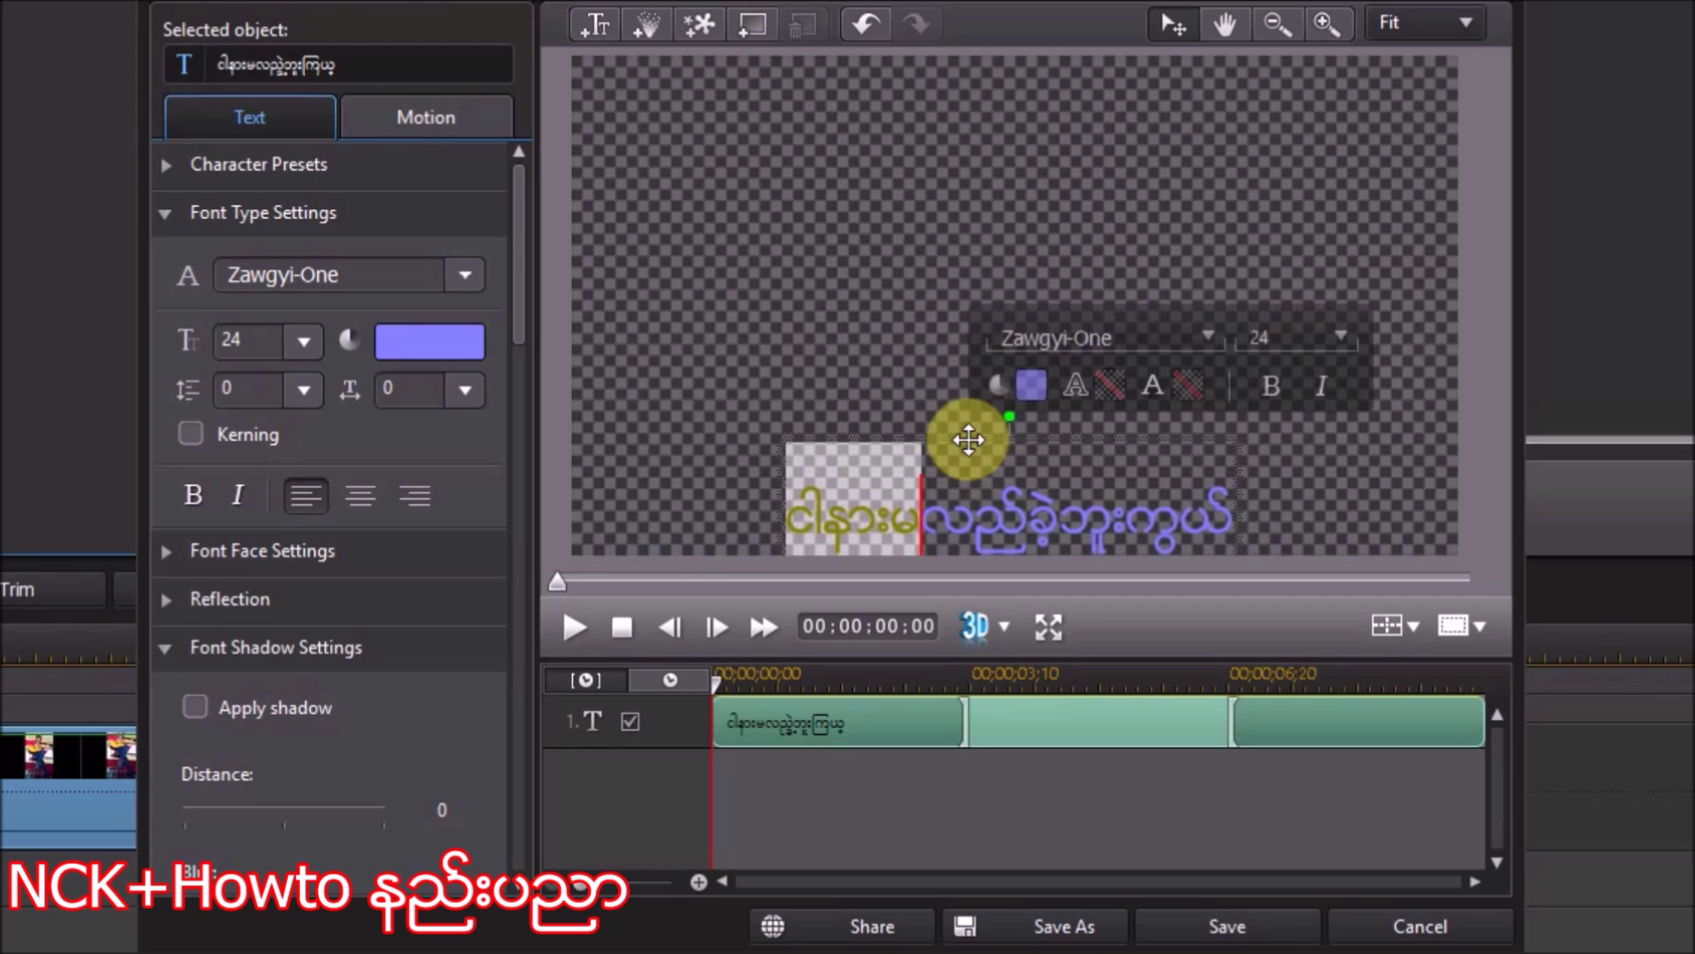
left_click_drag(976, 441, 976, 389)
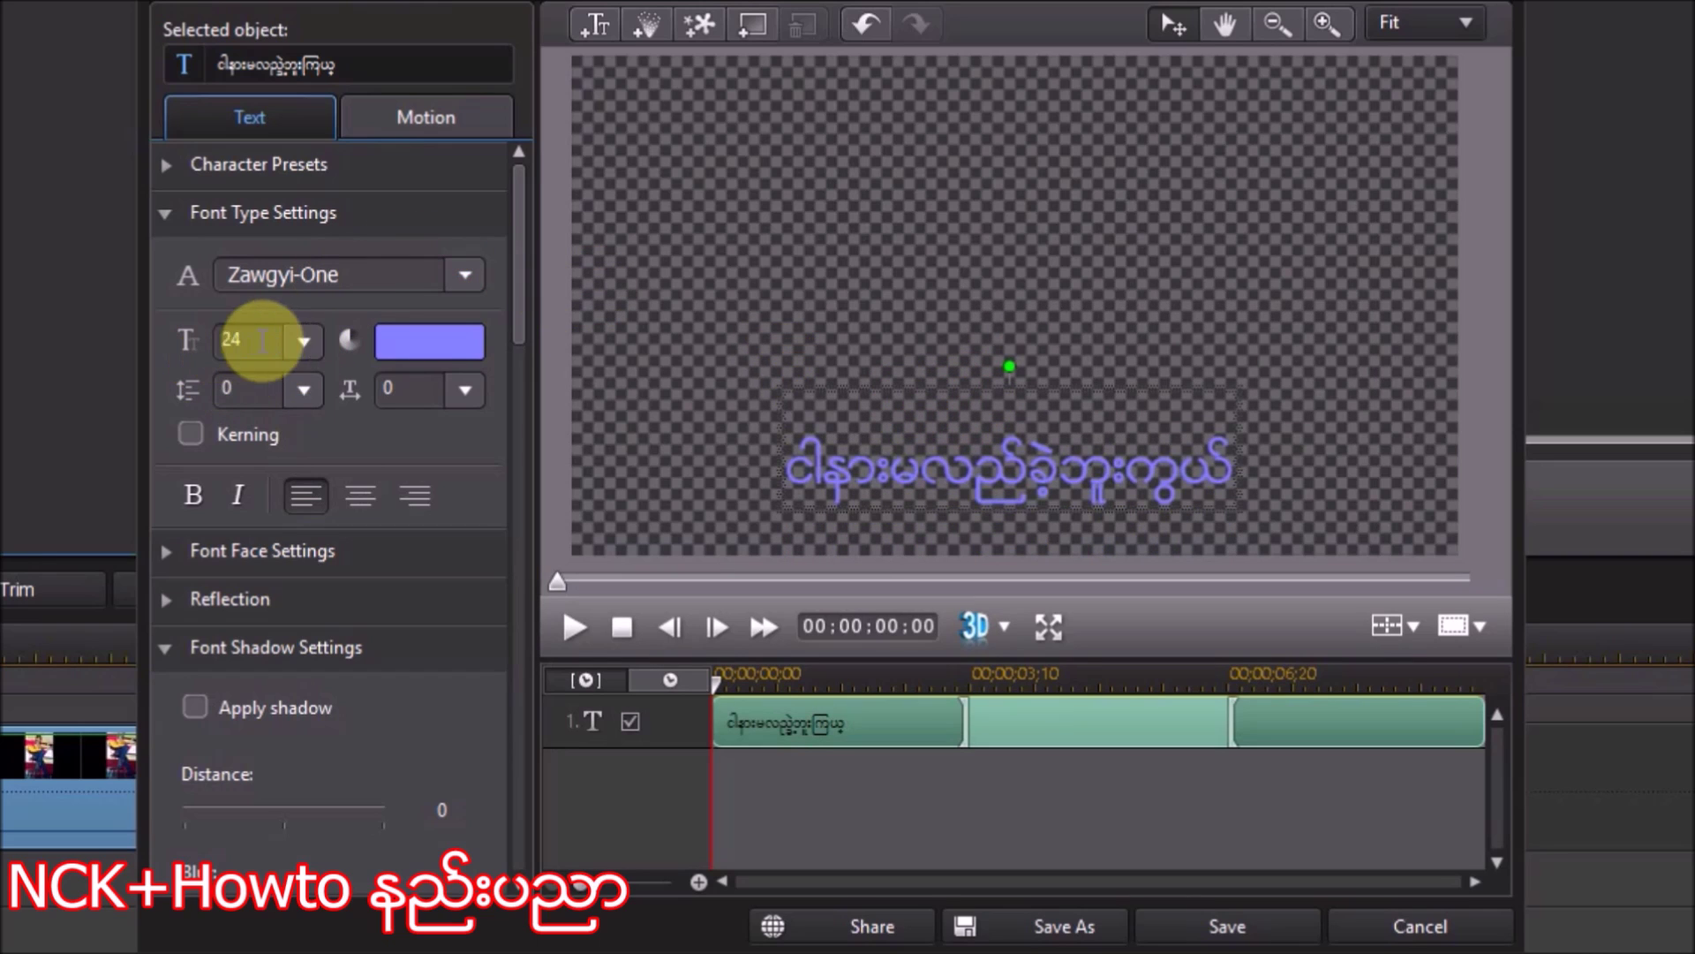
- Set the title text size to 18 and nudge it down and right
left_click(306, 341)
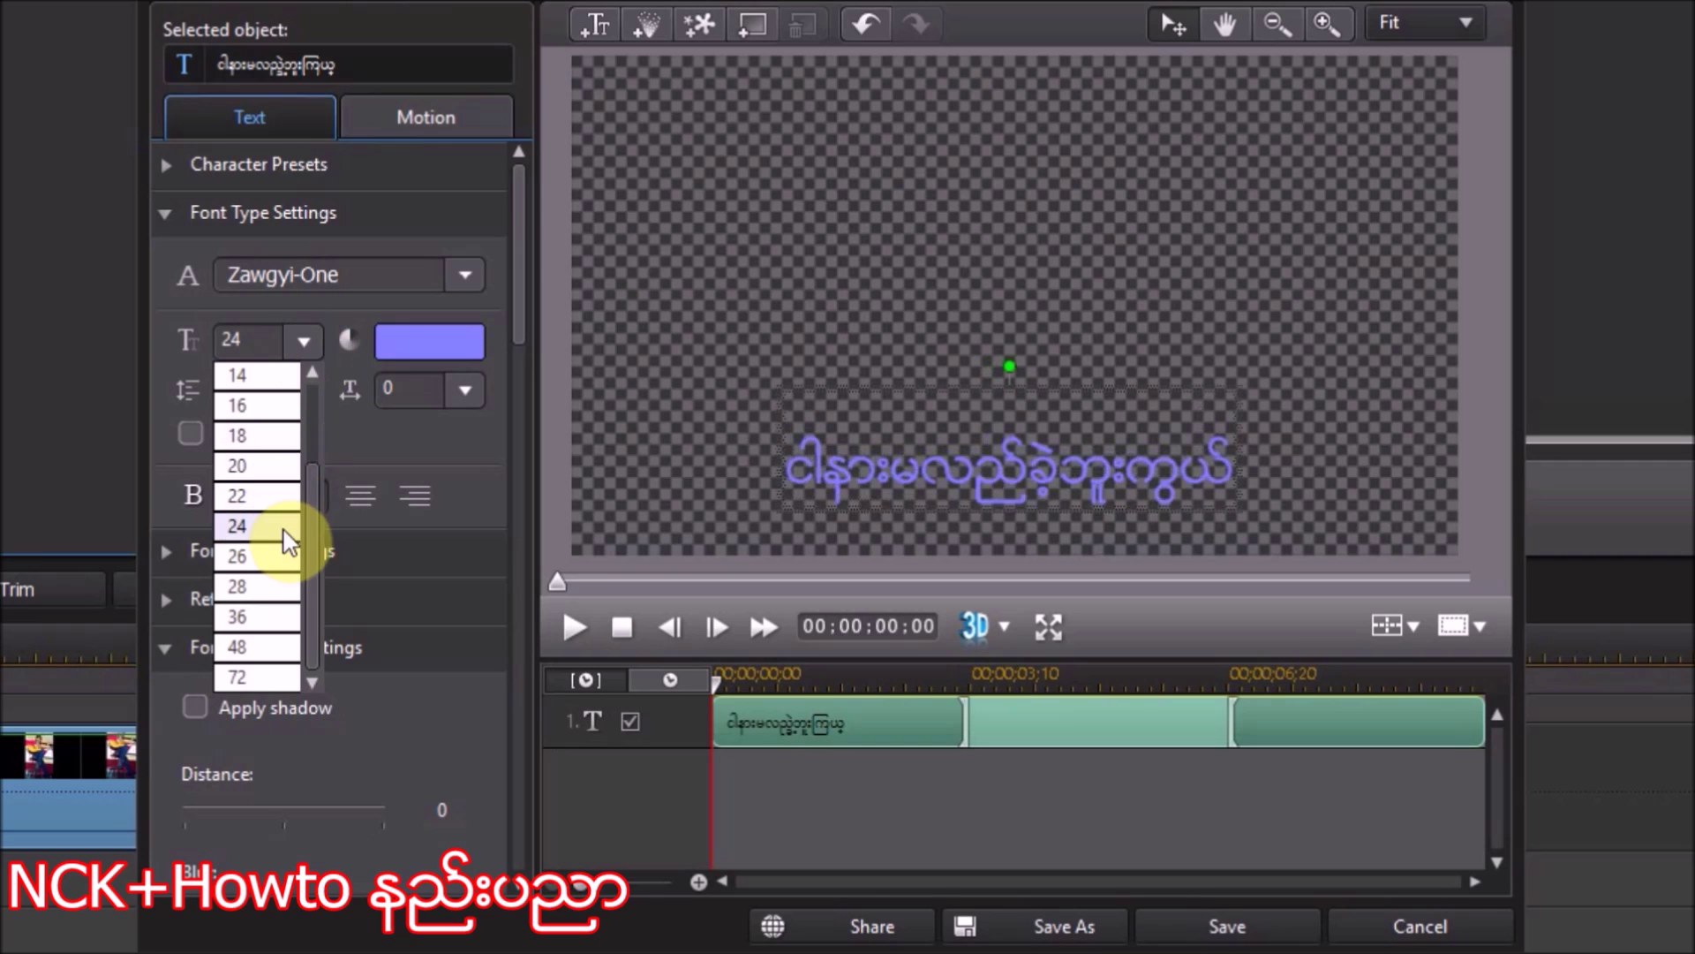
left_click(281, 433)
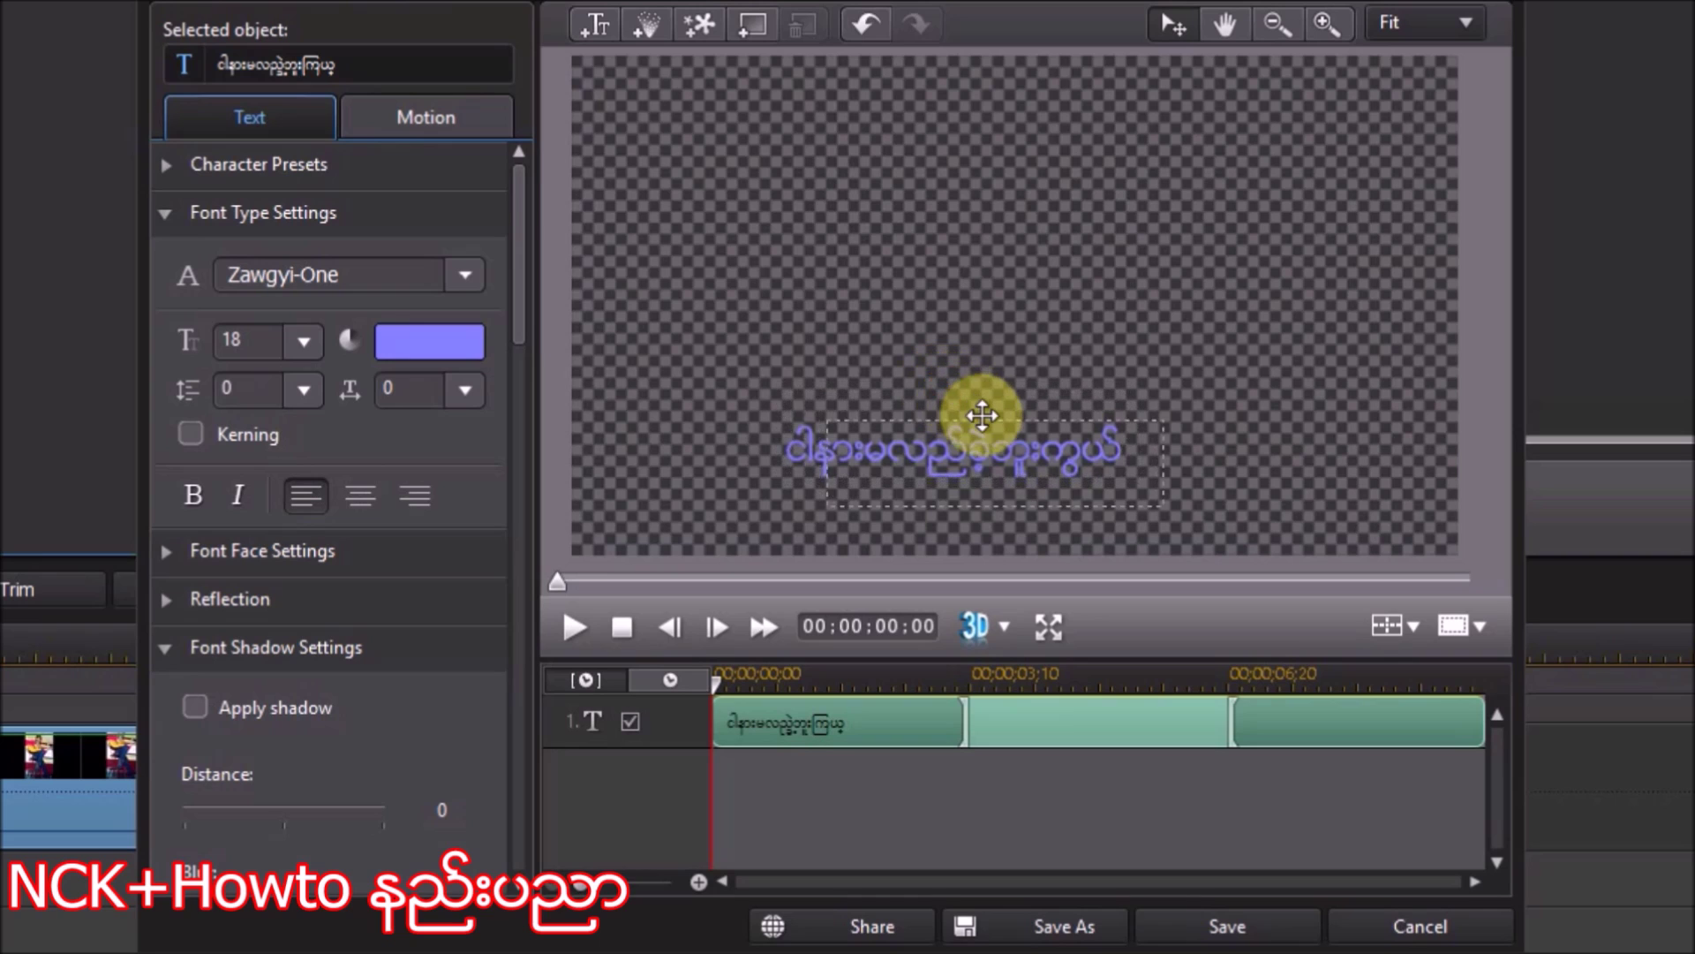
left_click_drag(941, 385, 982, 416)
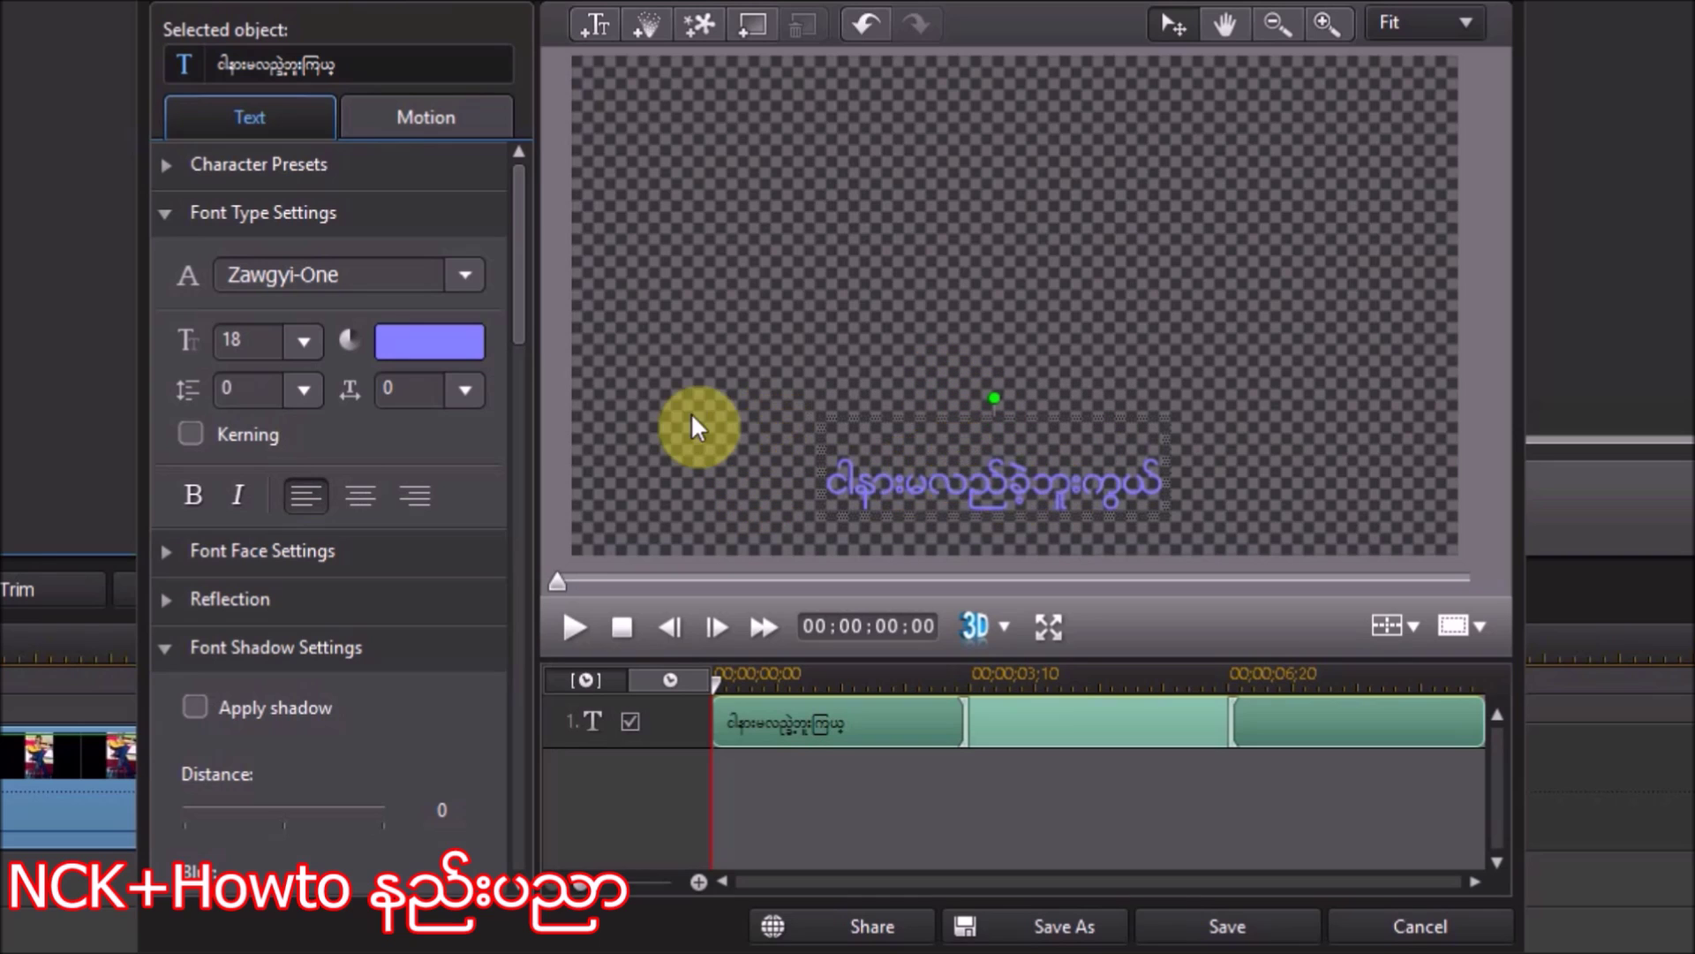
left_click(460, 341)
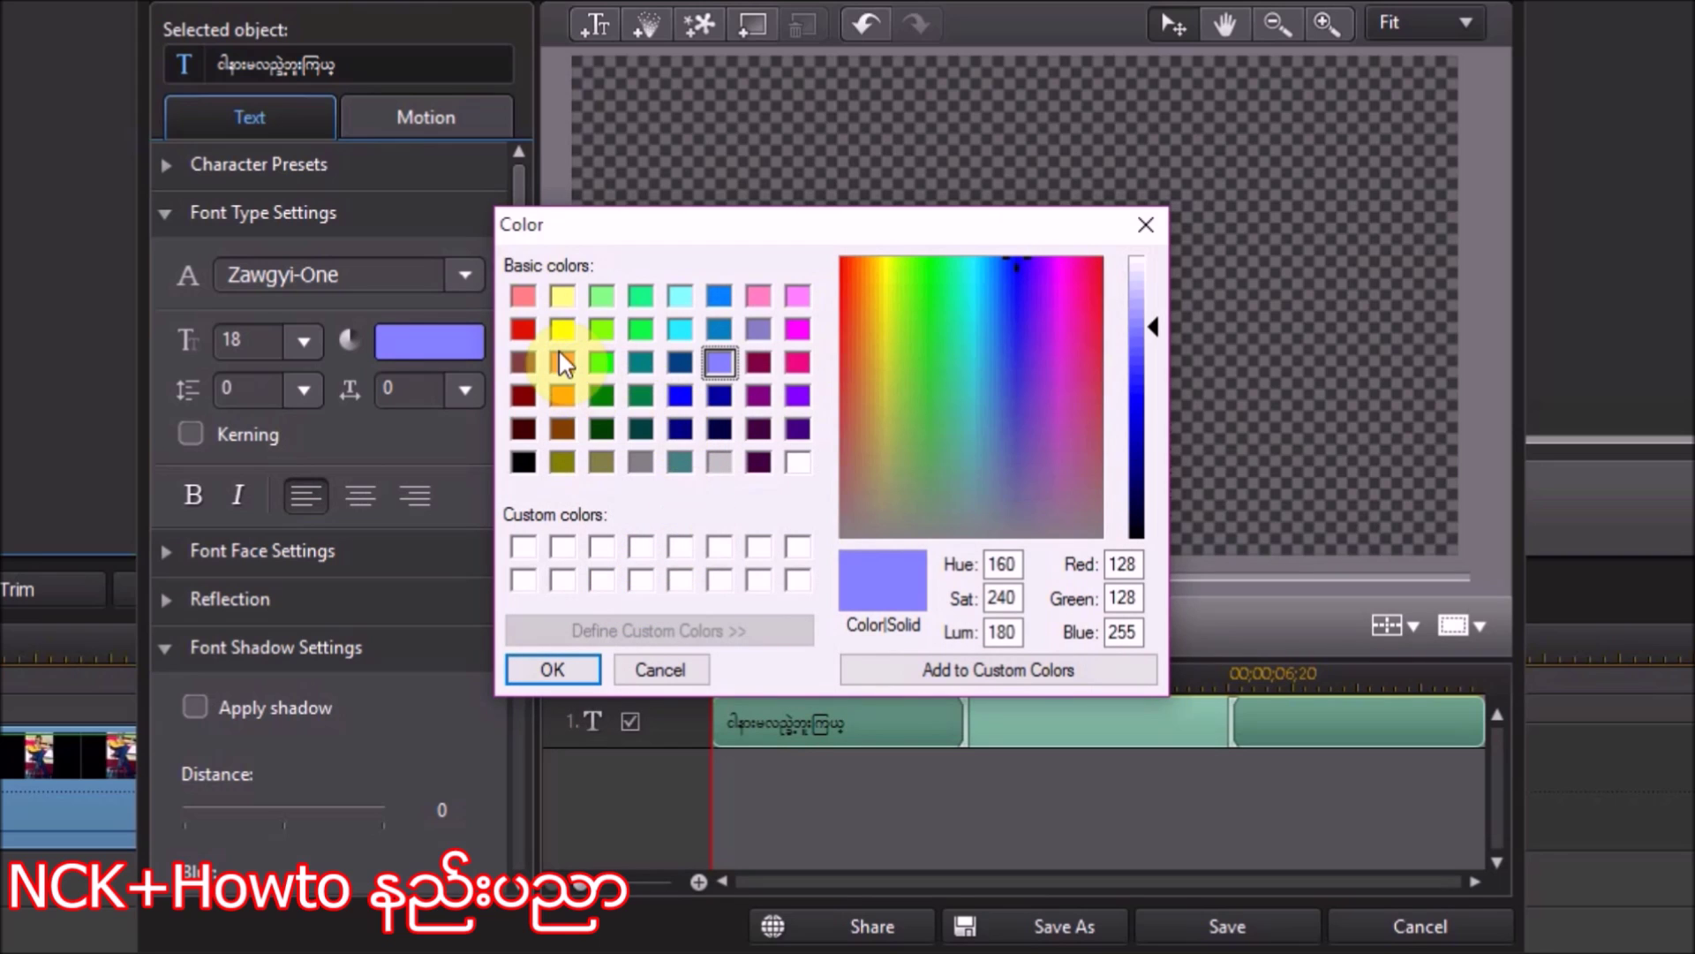
left_click(523, 329)
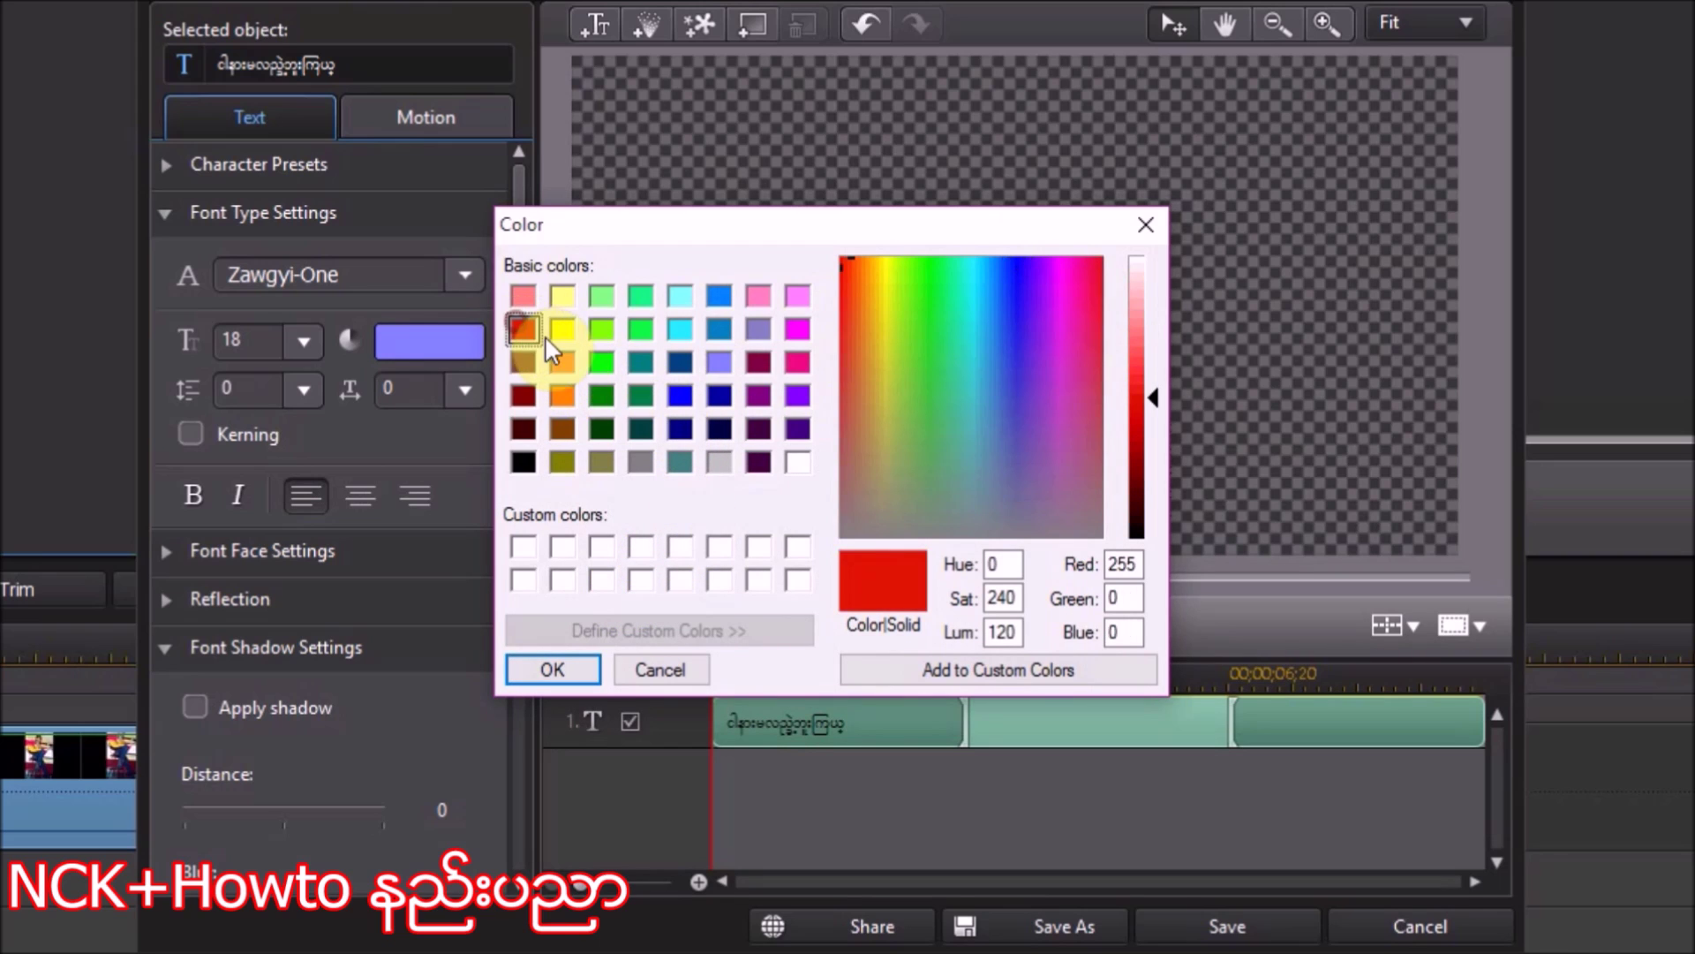
left_click(557, 670)
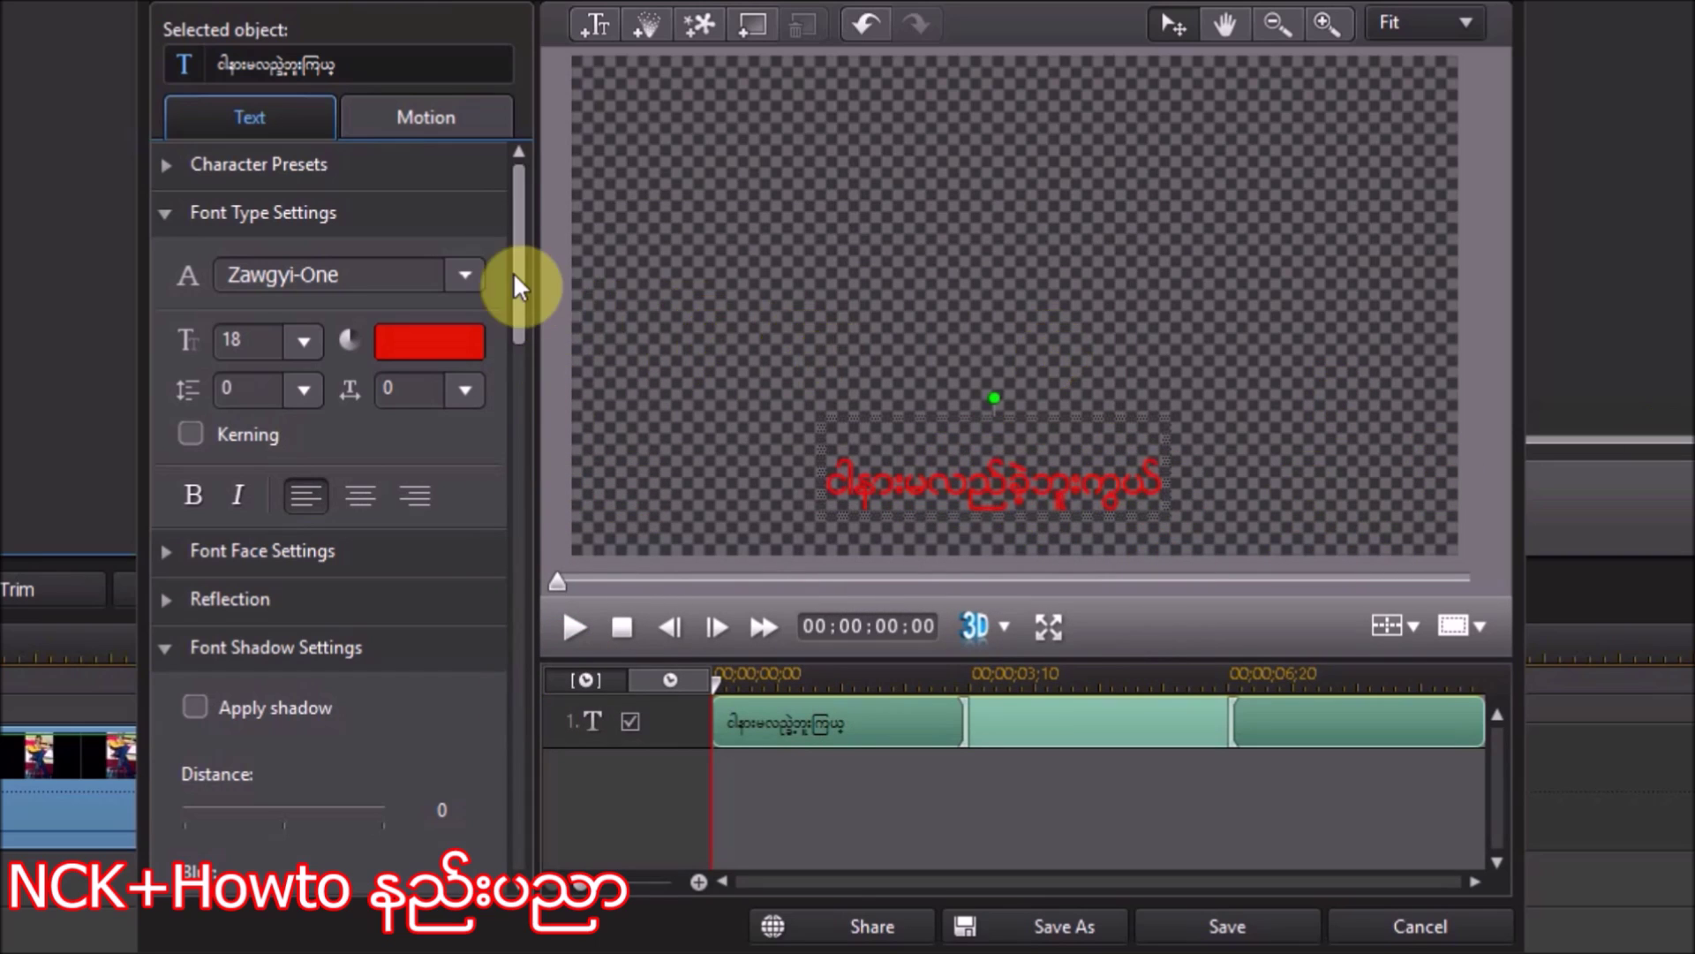
left_click_drag(513, 277, 526, 341)
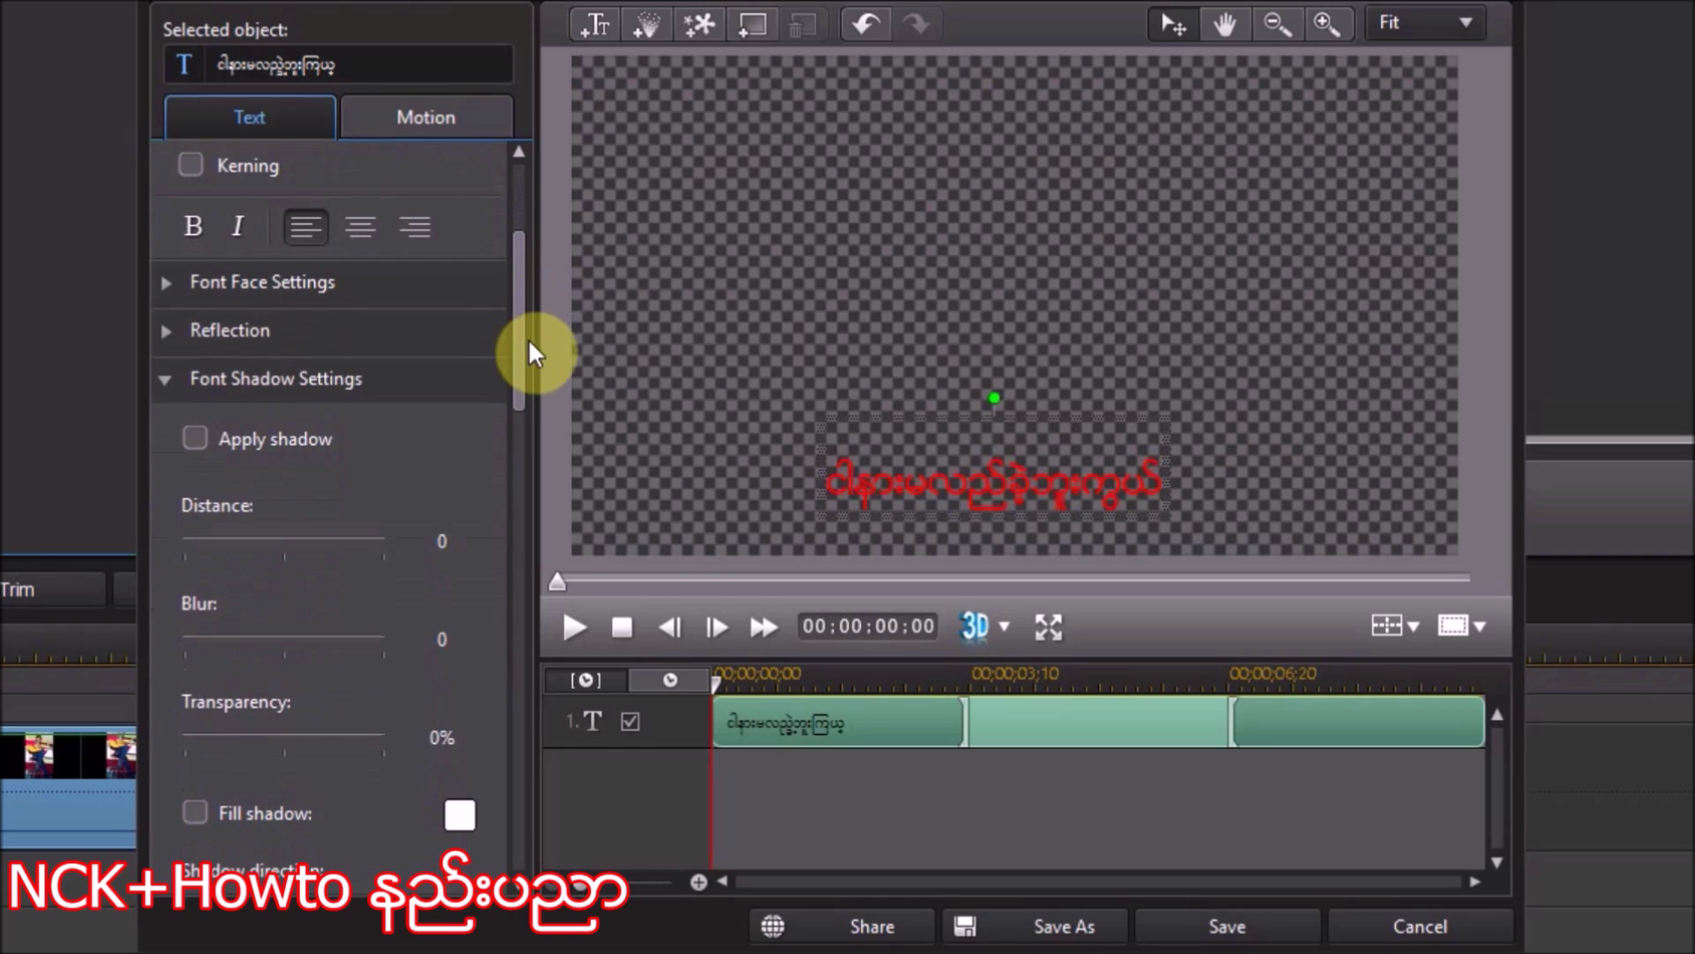
left_click(163, 379)
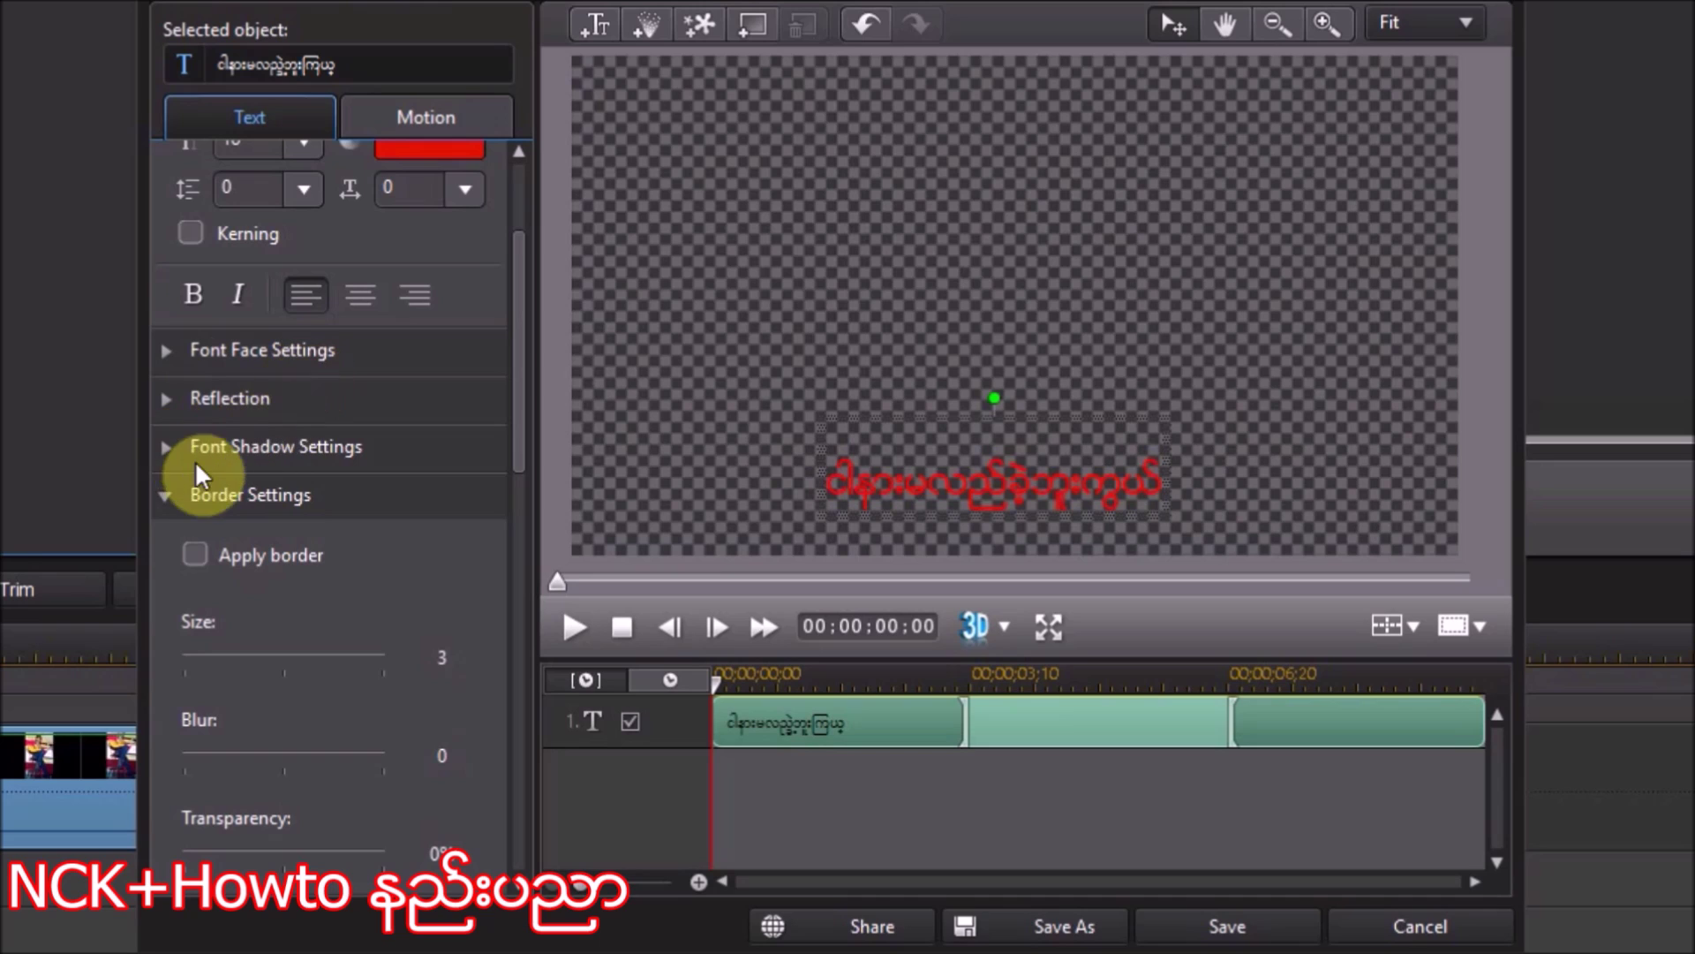
left_click(173, 493)
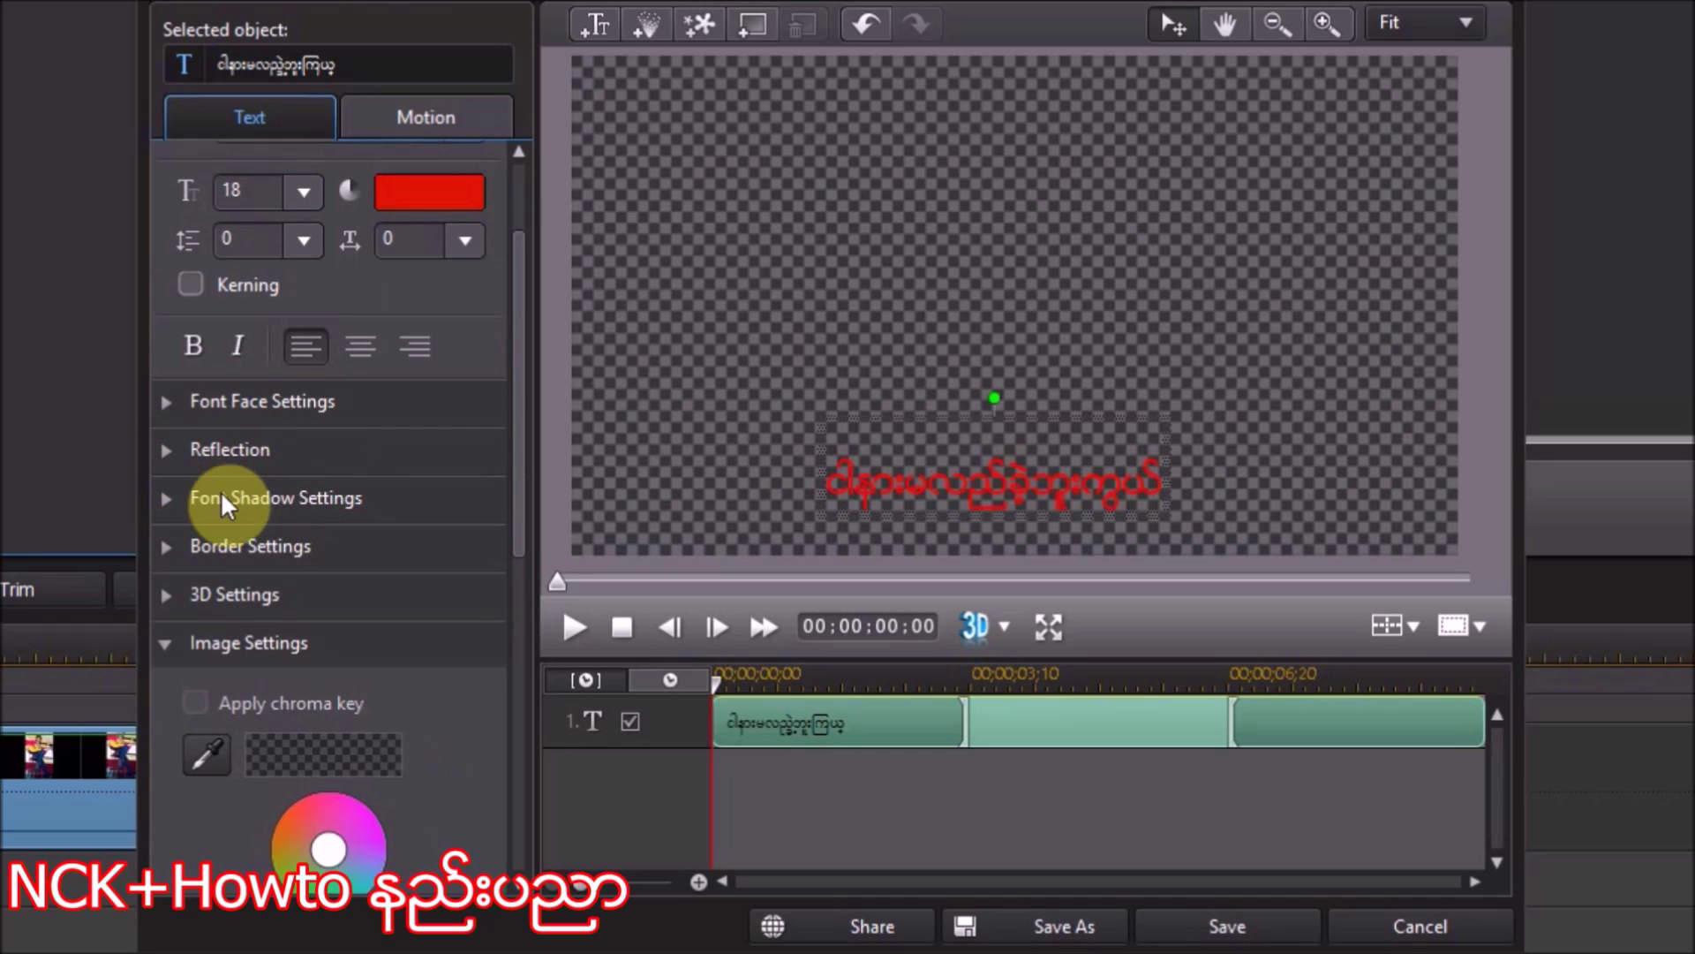
left_click(165, 494)
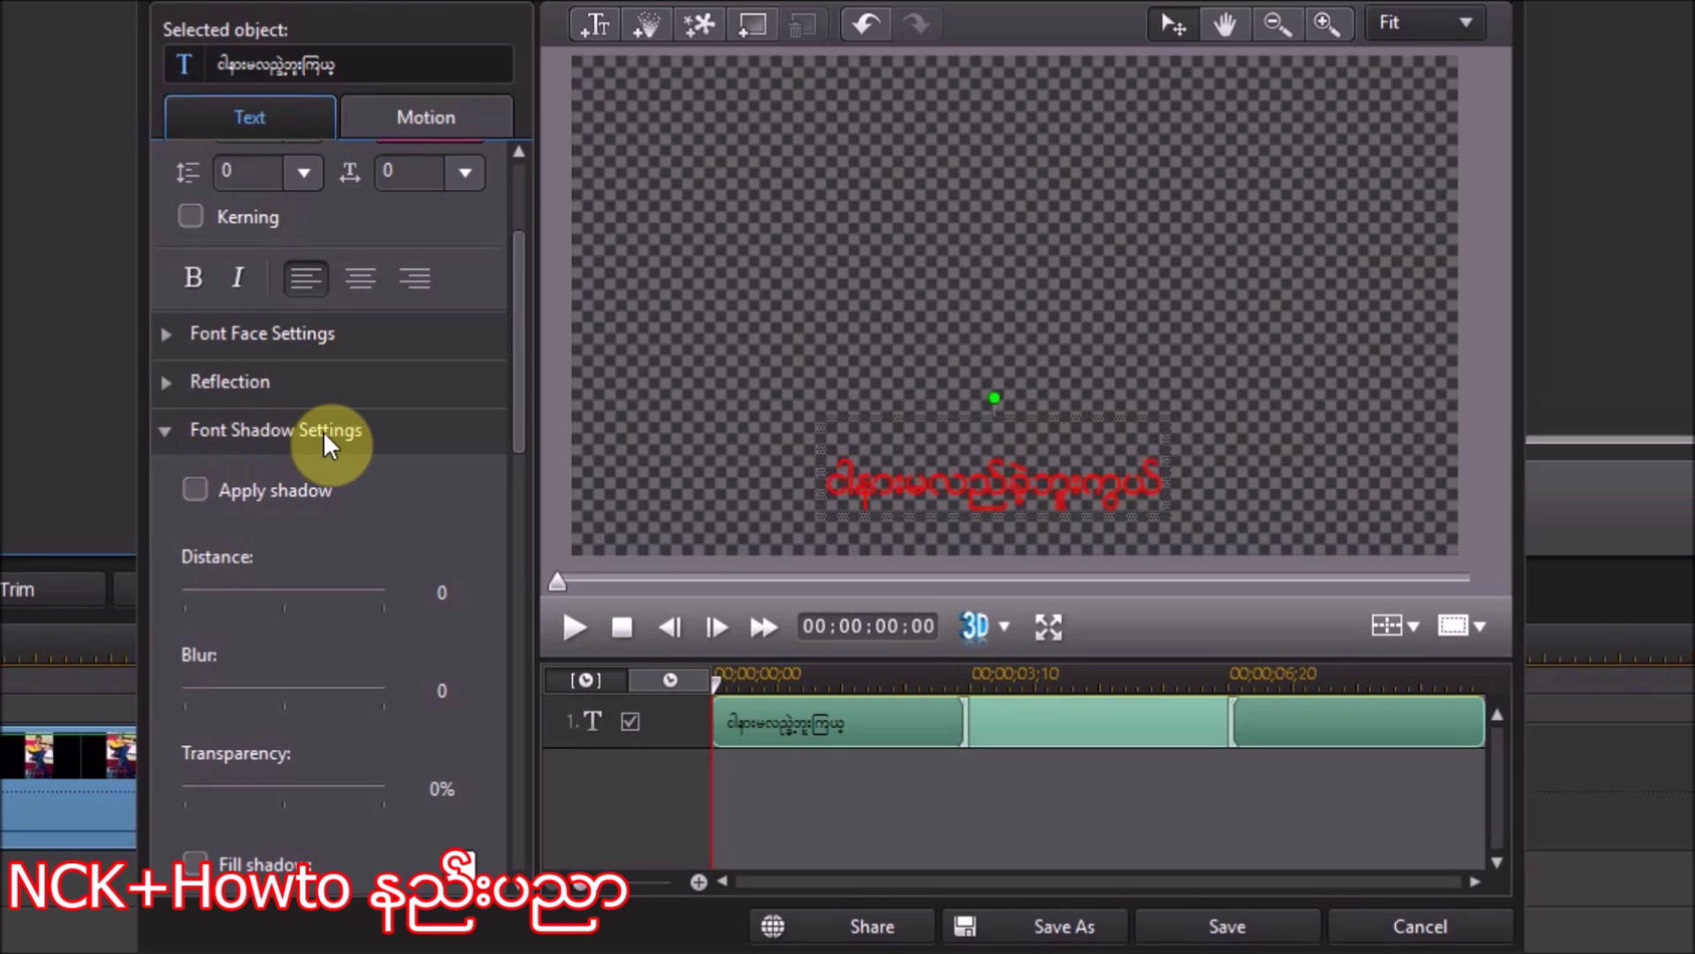
- Apply a bright green shadow at distance 1 to the red Burmese title
left_click(196, 489)
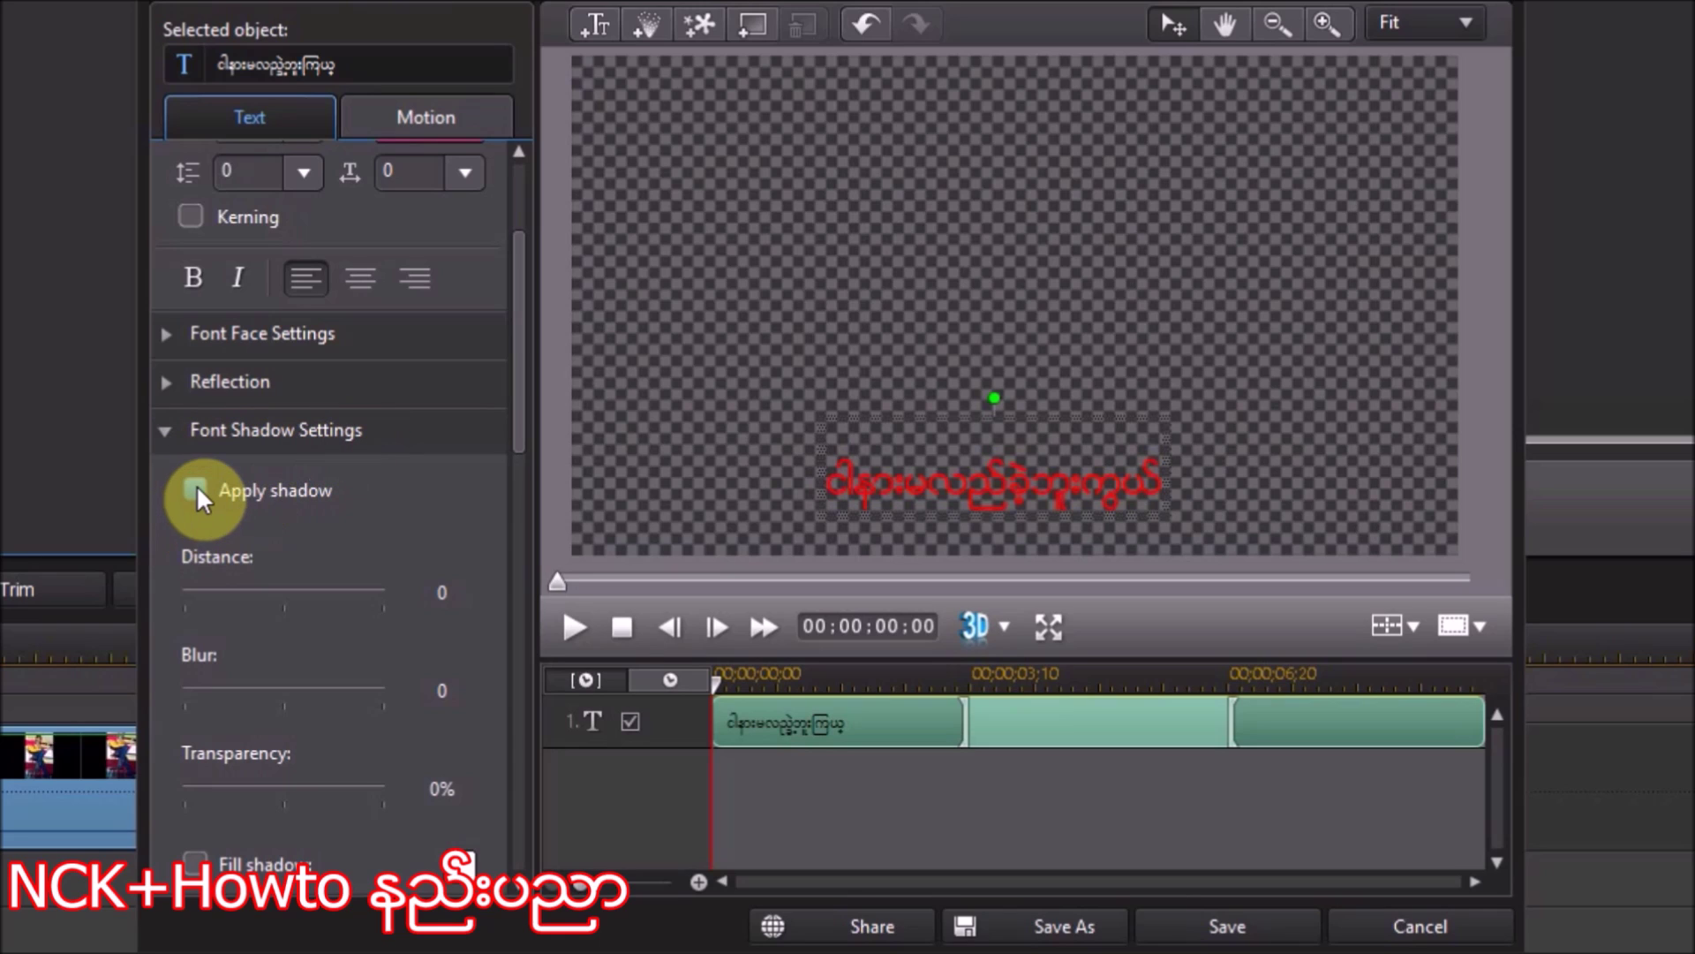
left_click(196, 491)
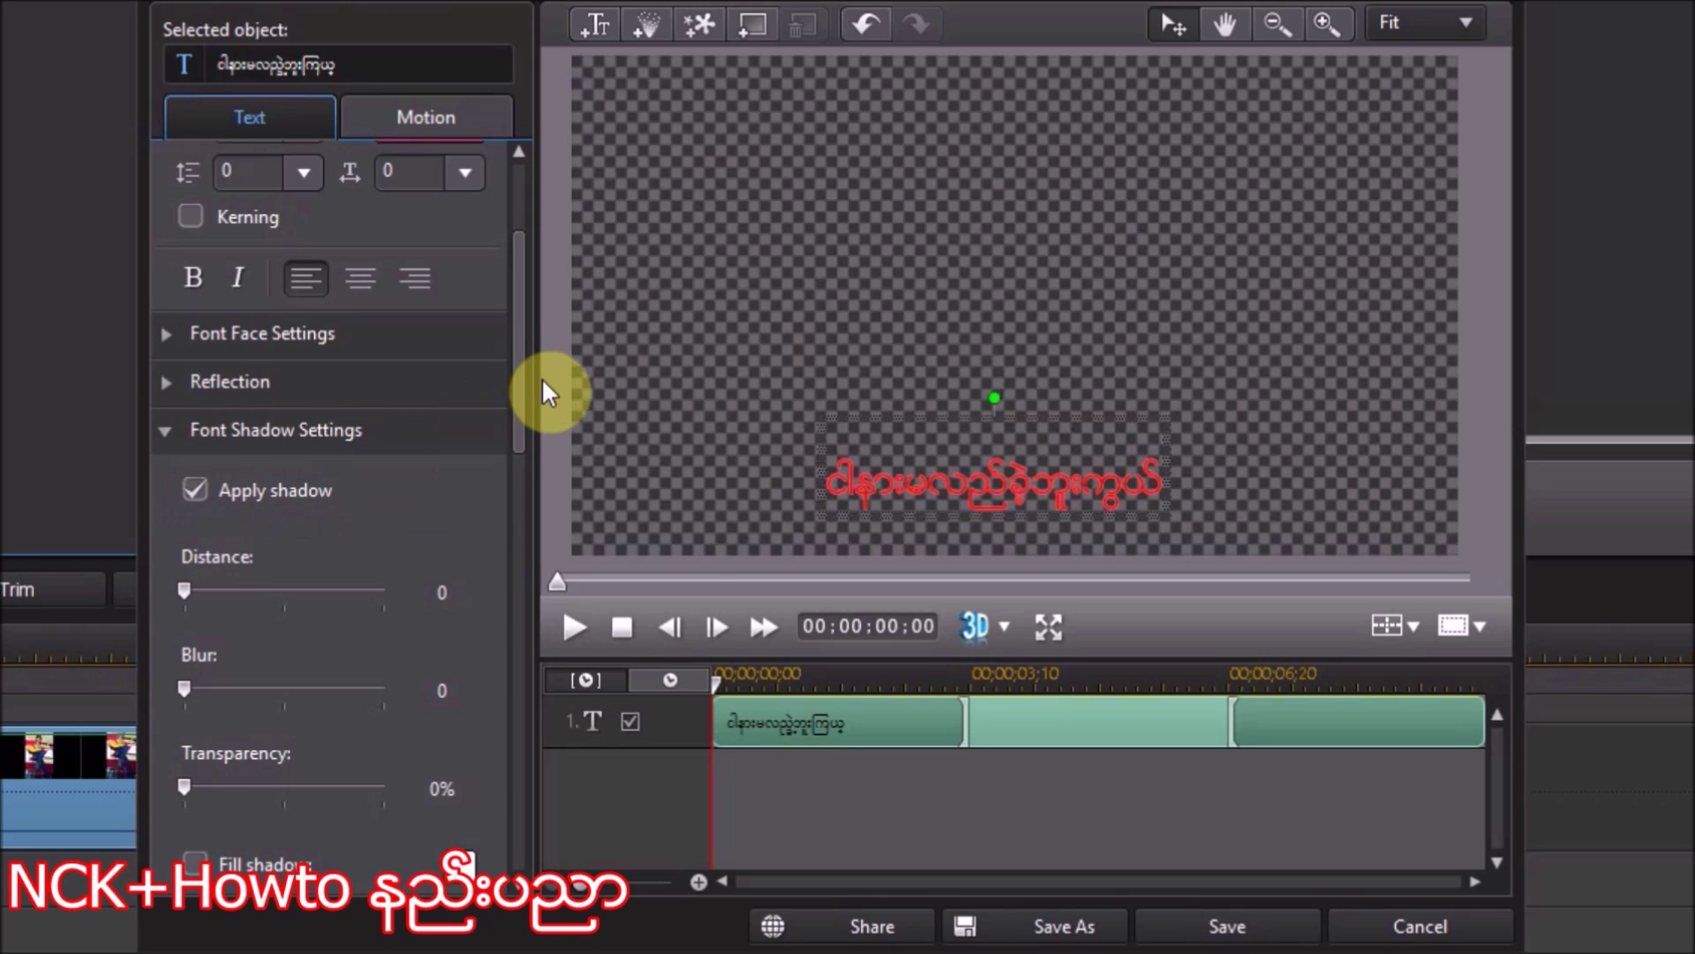
left_click_drag(526, 359, 518, 479)
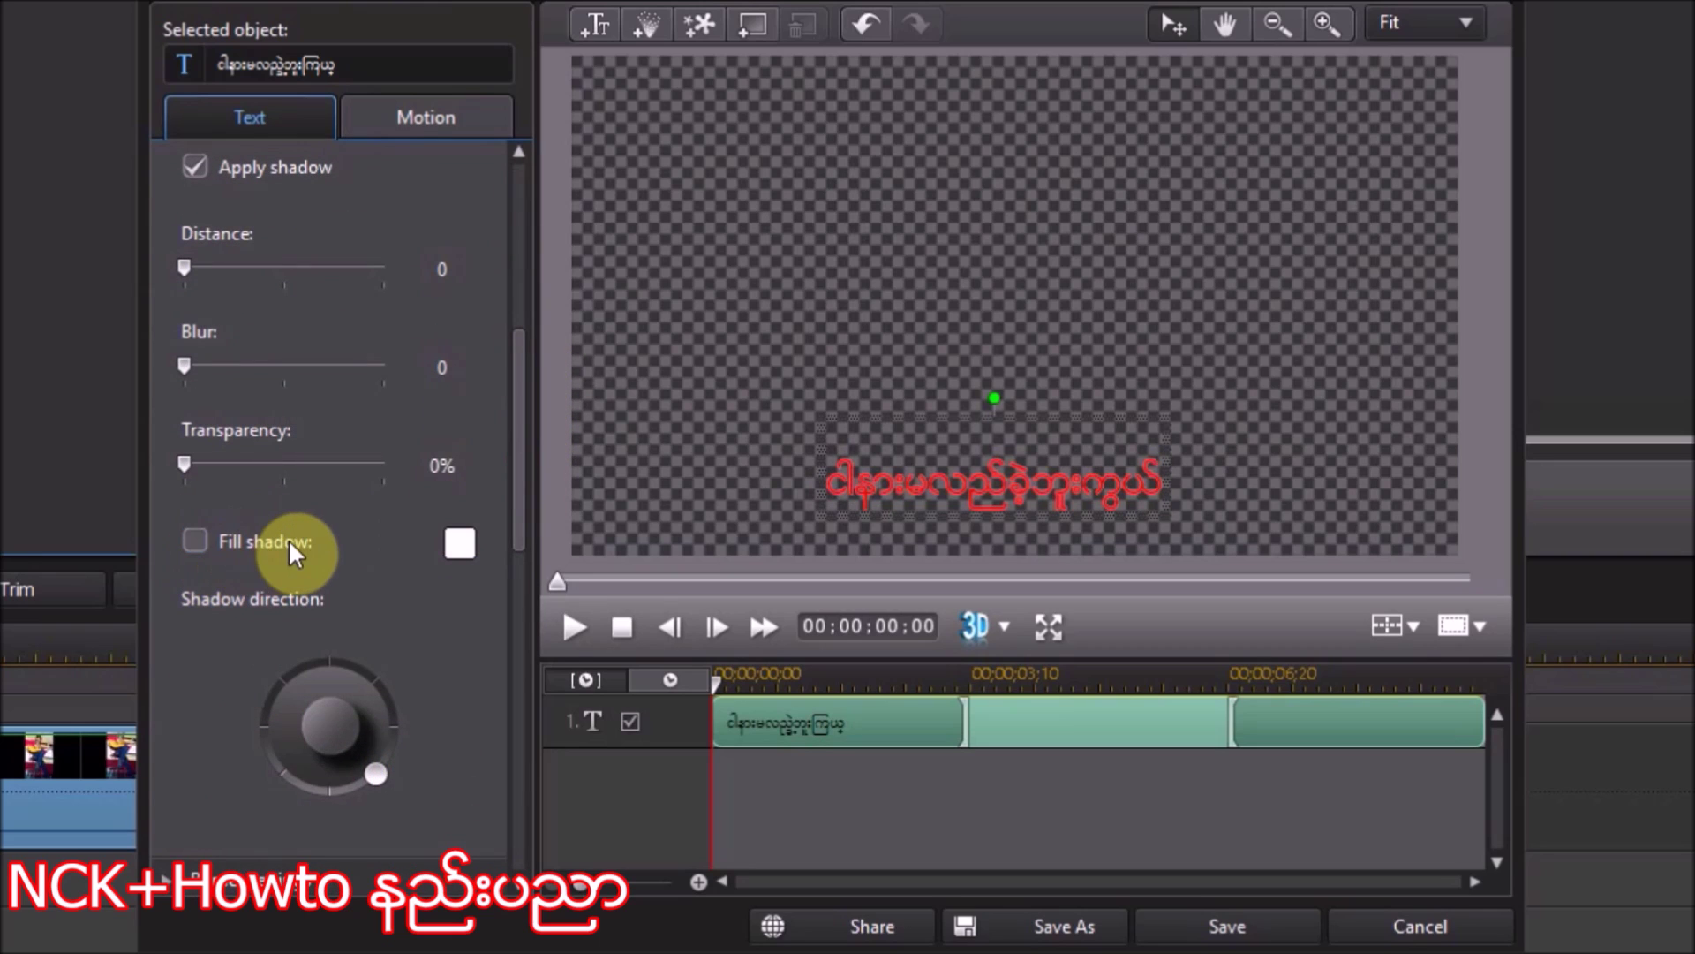
left_click(467, 547)
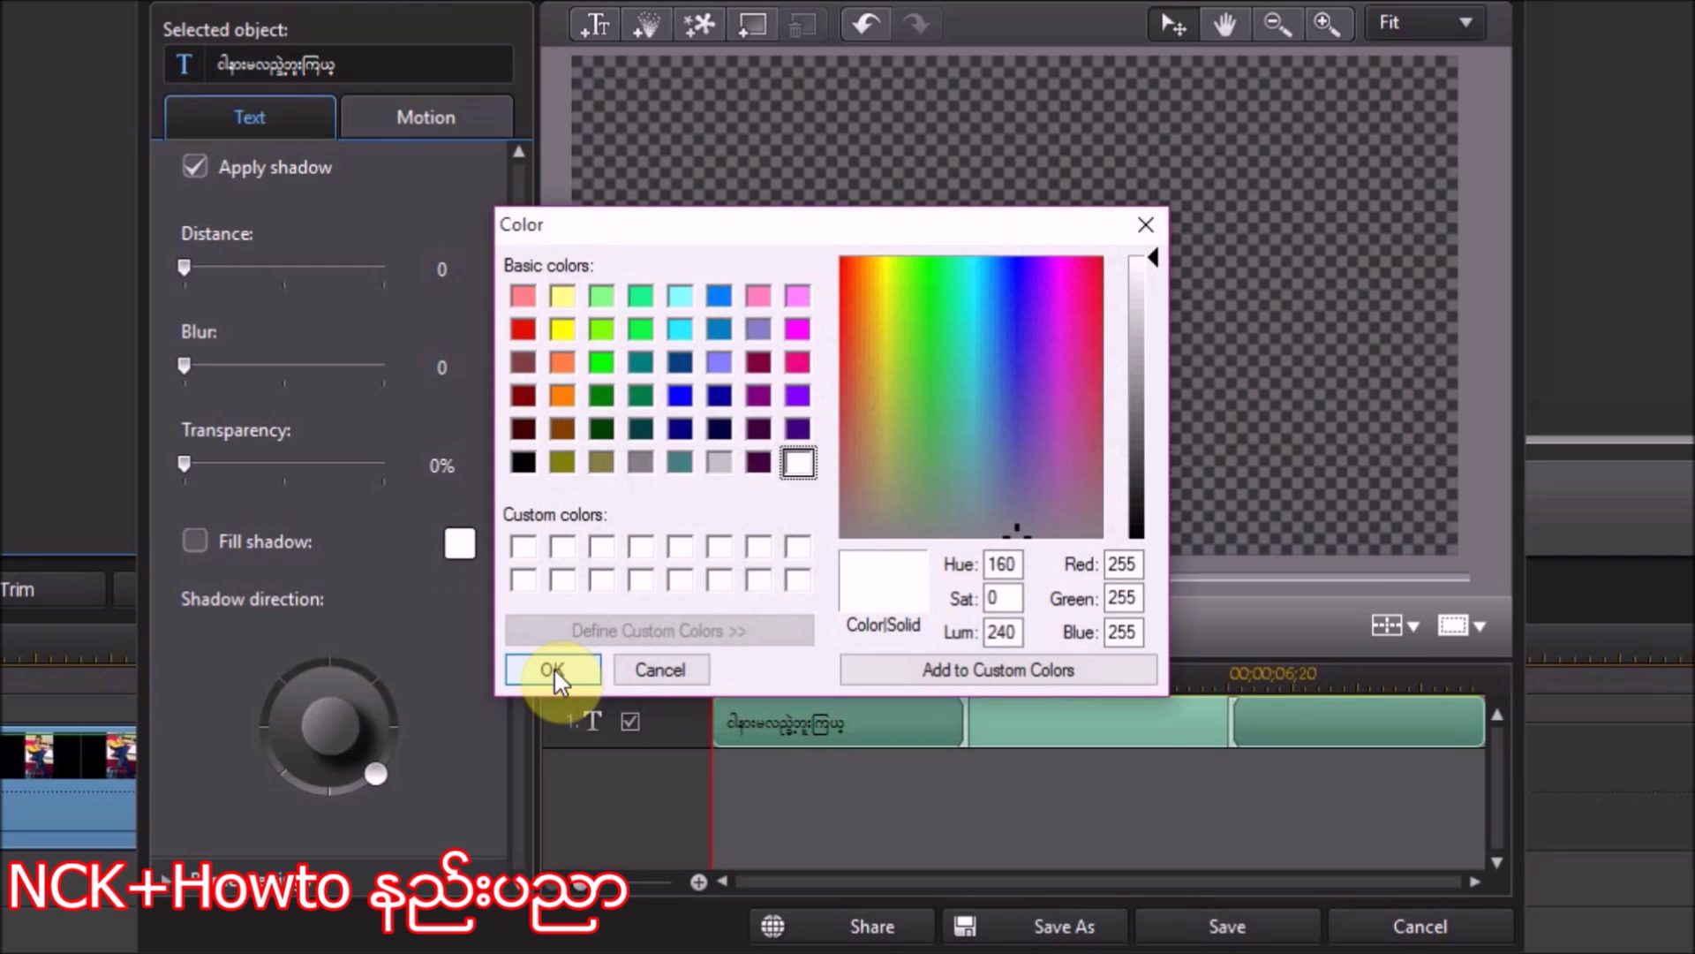
left_click(663, 671)
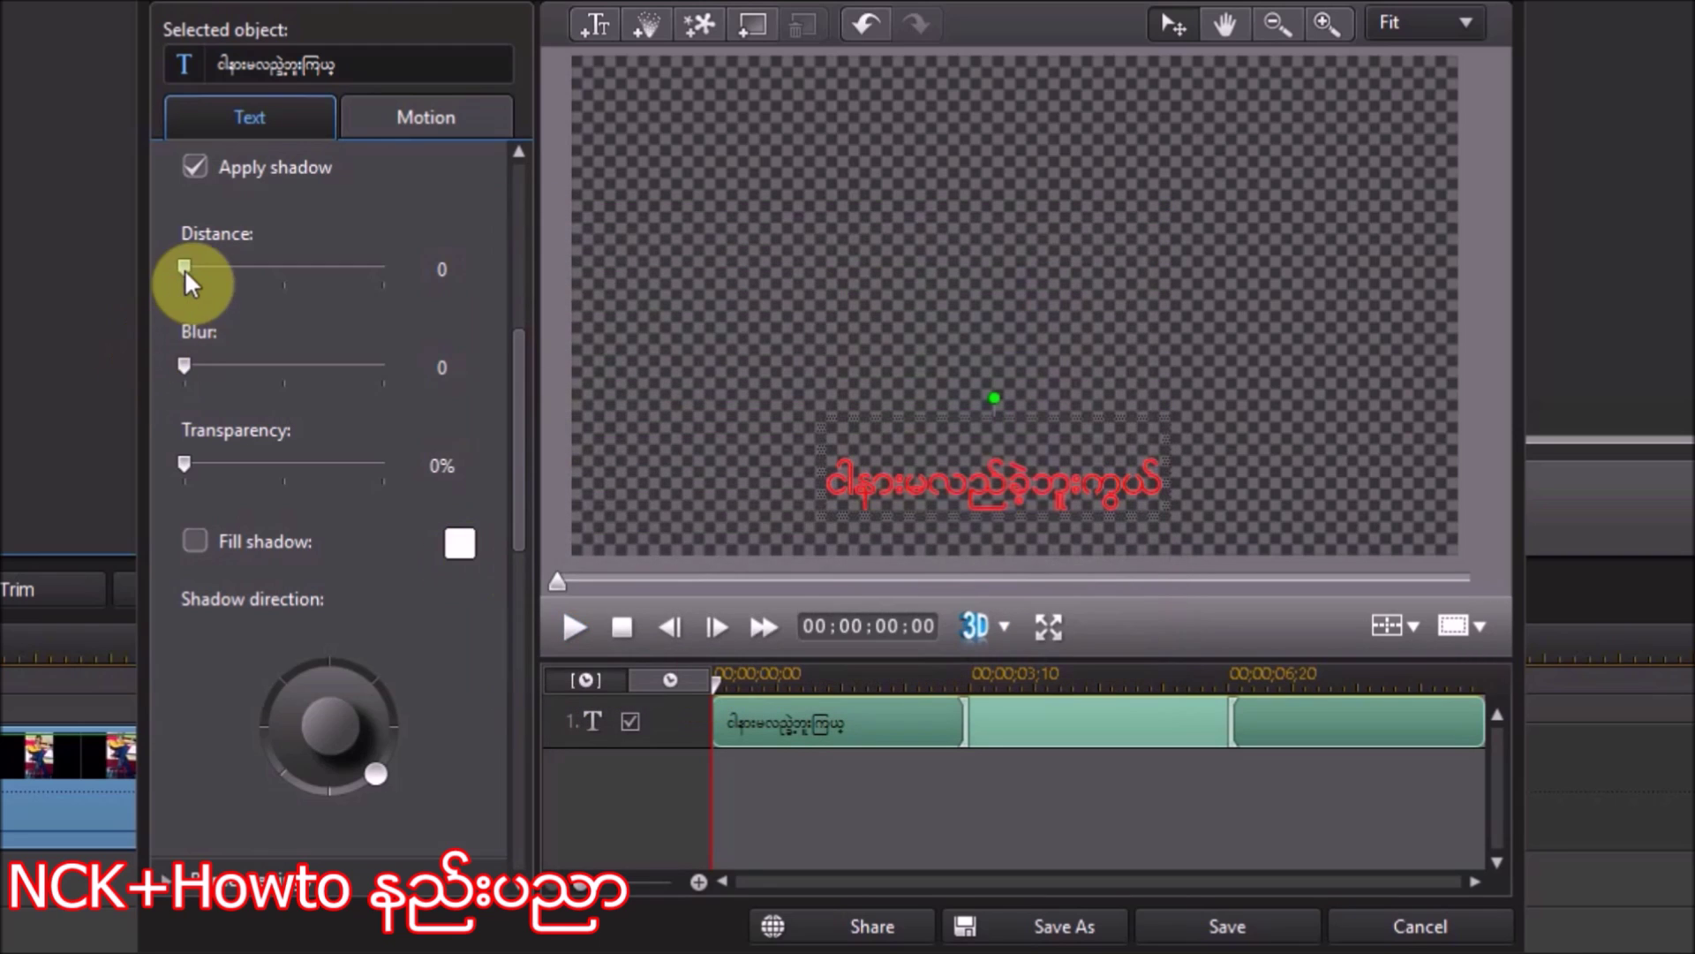
left_click_drag(184, 267, 186, 267)
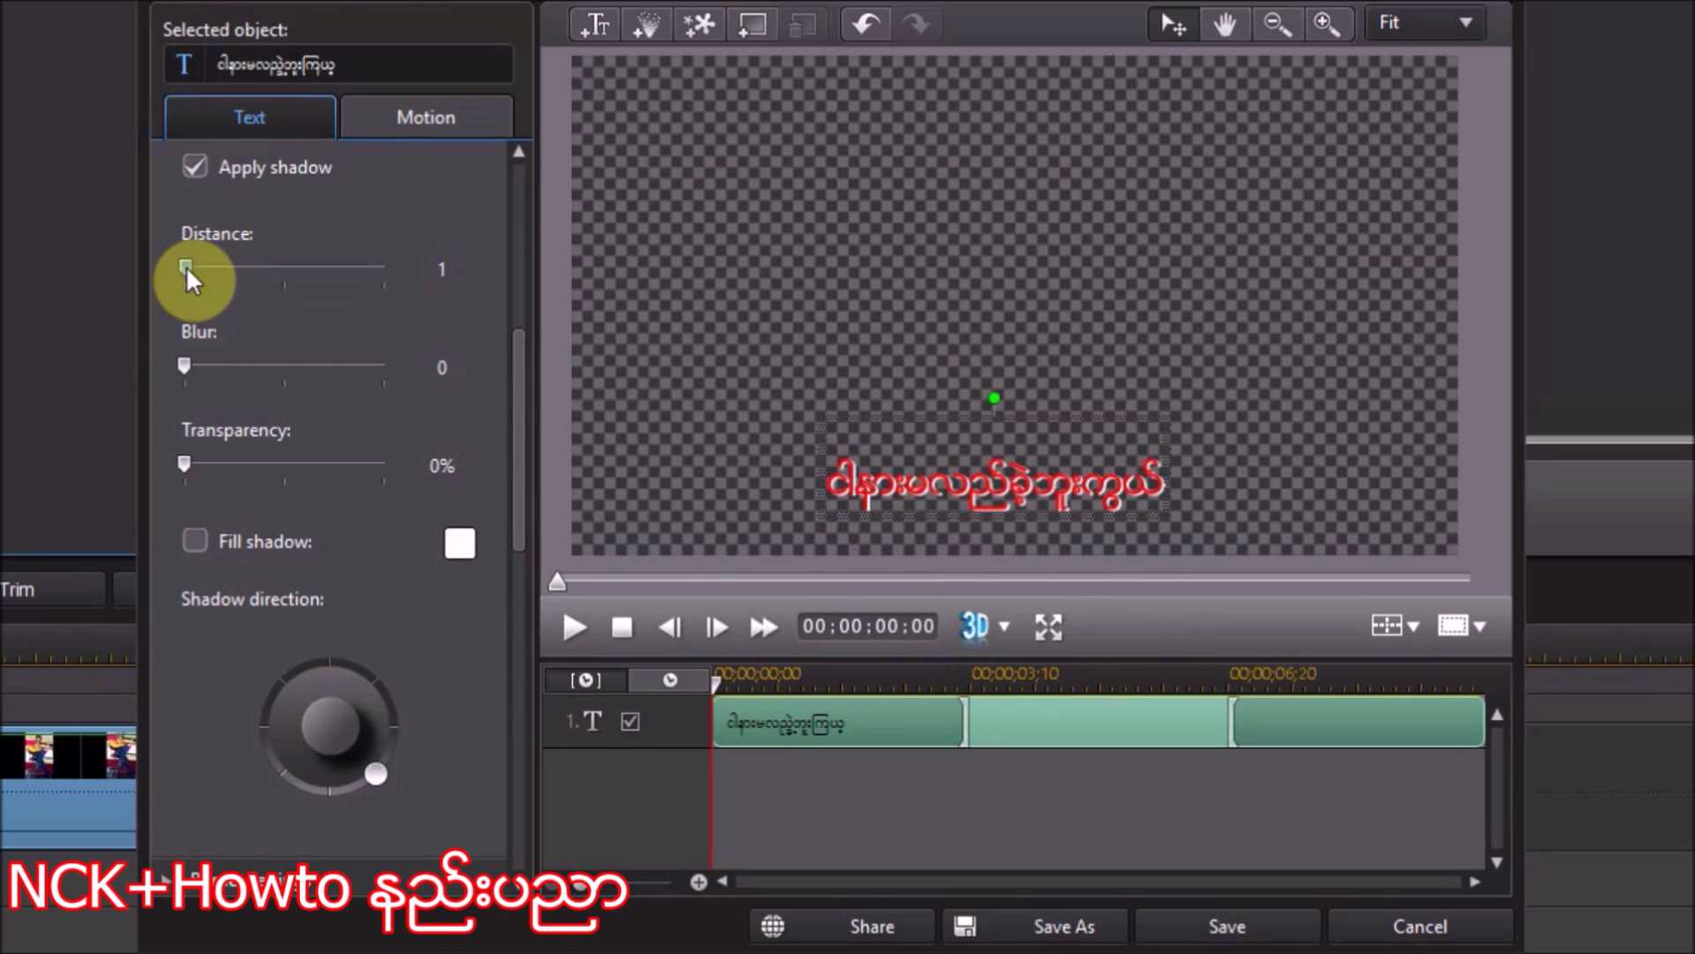
mouse_move(187, 267)
left_mouse_down()
mouse_move(254, 281)
mouse_move(187, 271)
left_mouse_up()
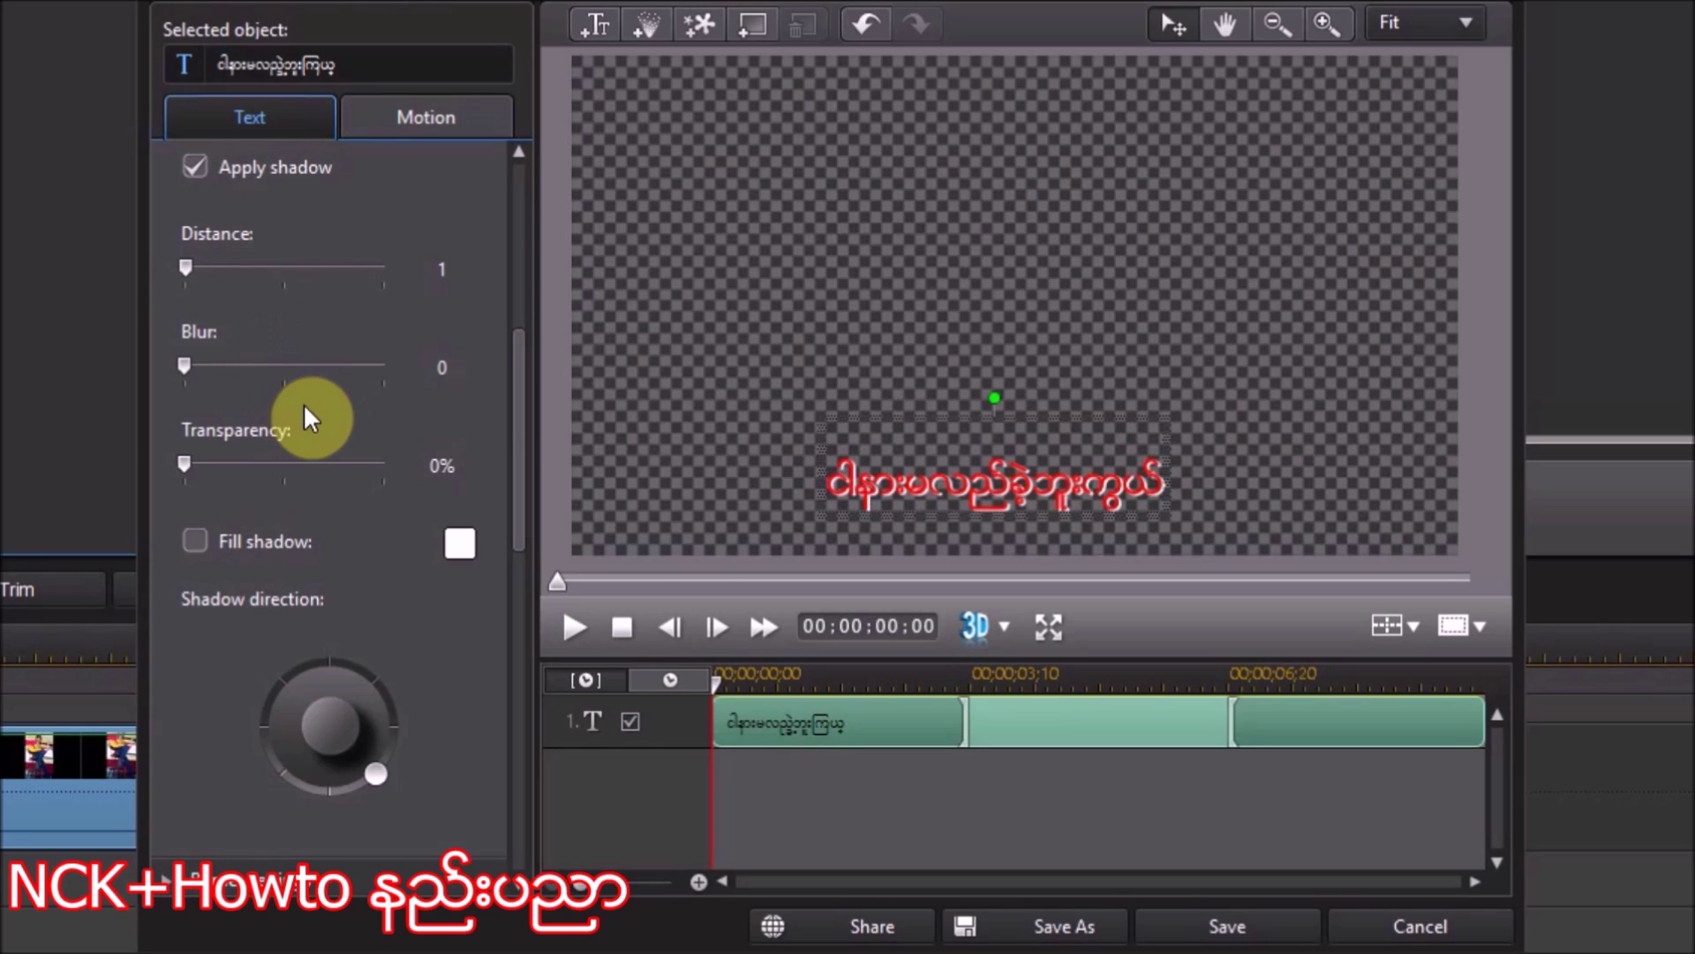
left_click(459, 543)
left_click(602, 330)
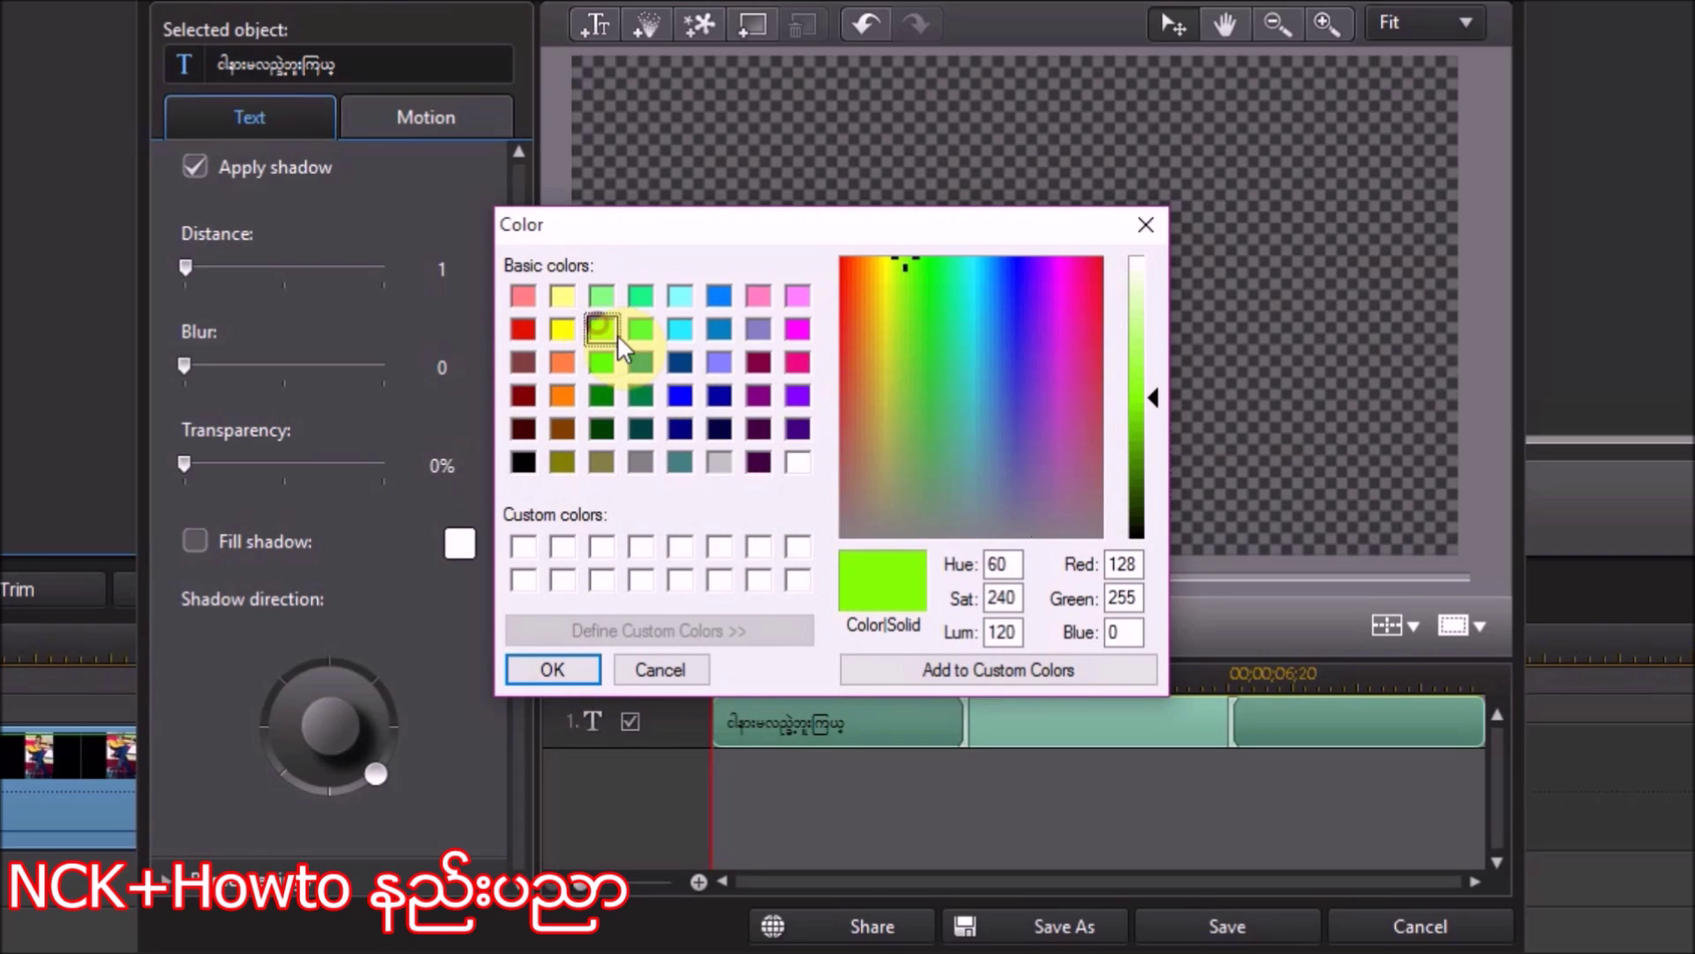
left_click(546, 668)
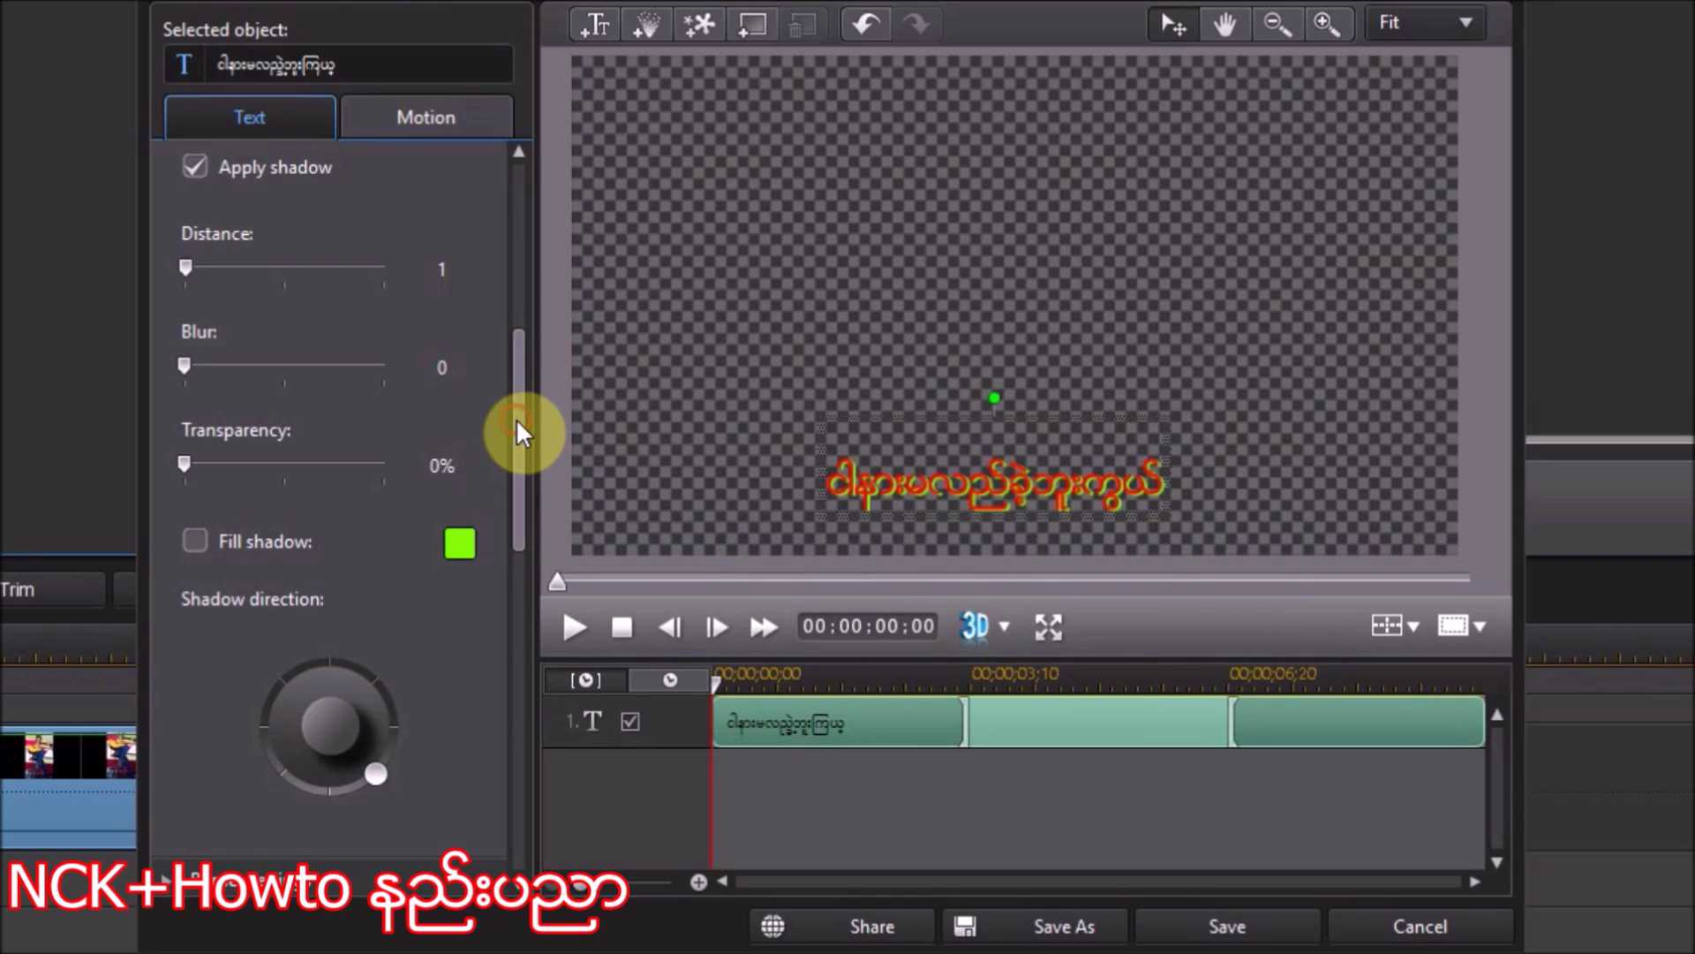
scroll(526, 472, "down", 2)
scroll(526, 473, "down", 1)
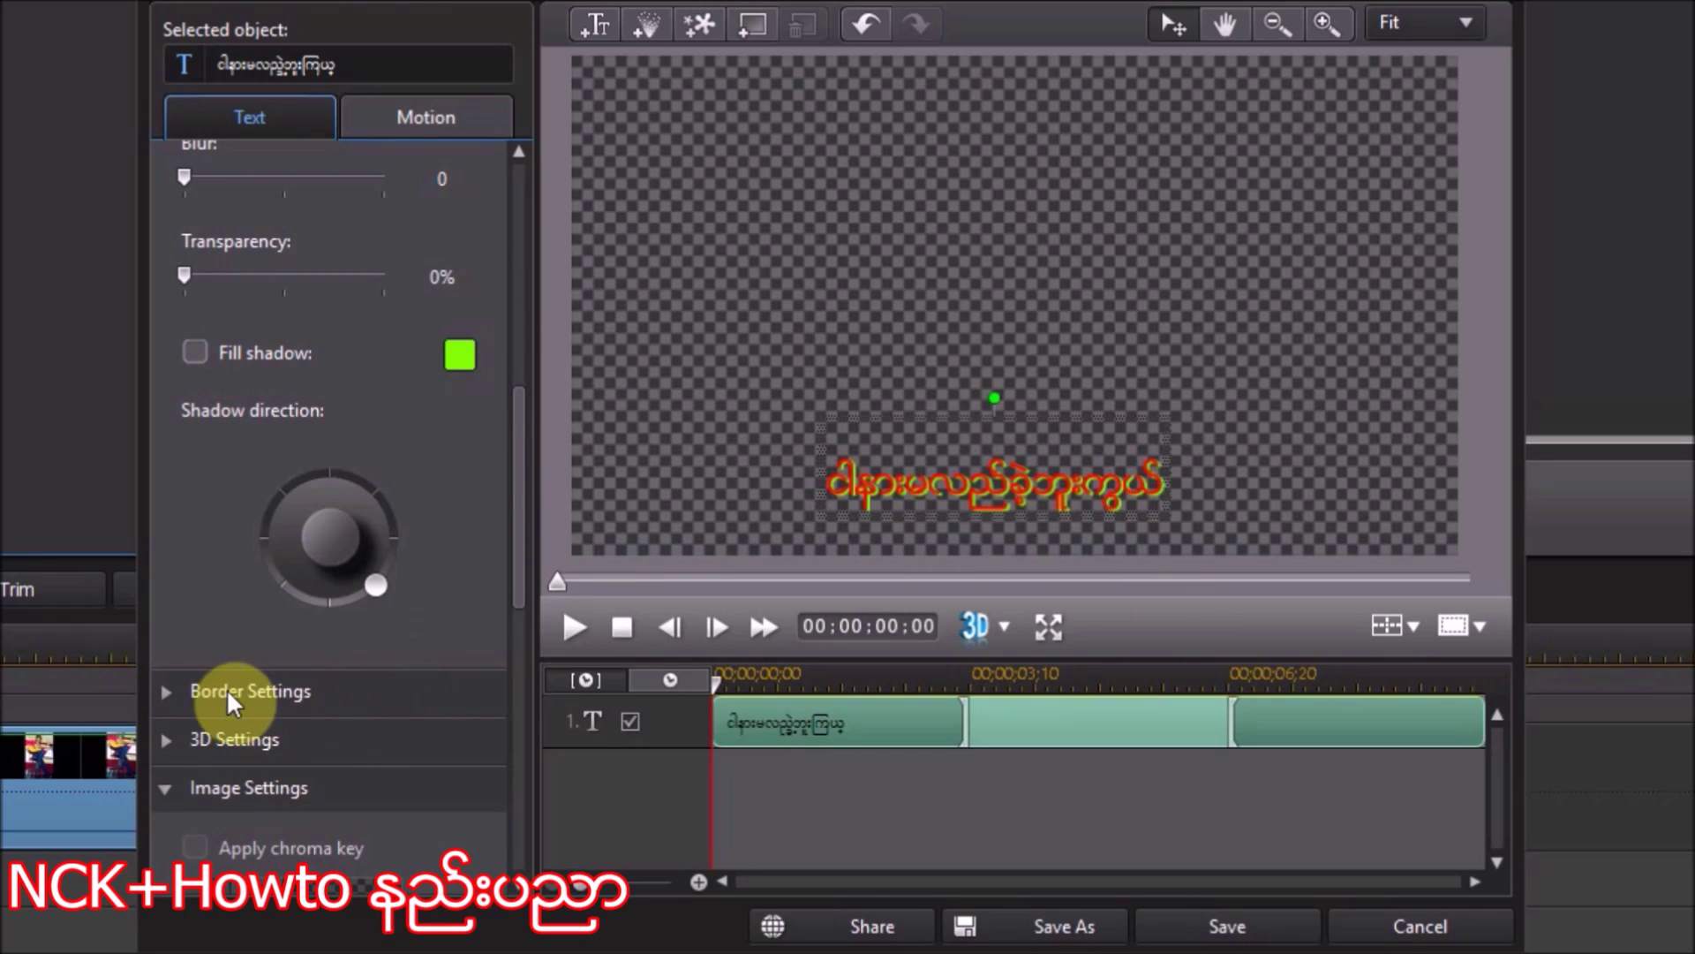
left_click(179, 690)
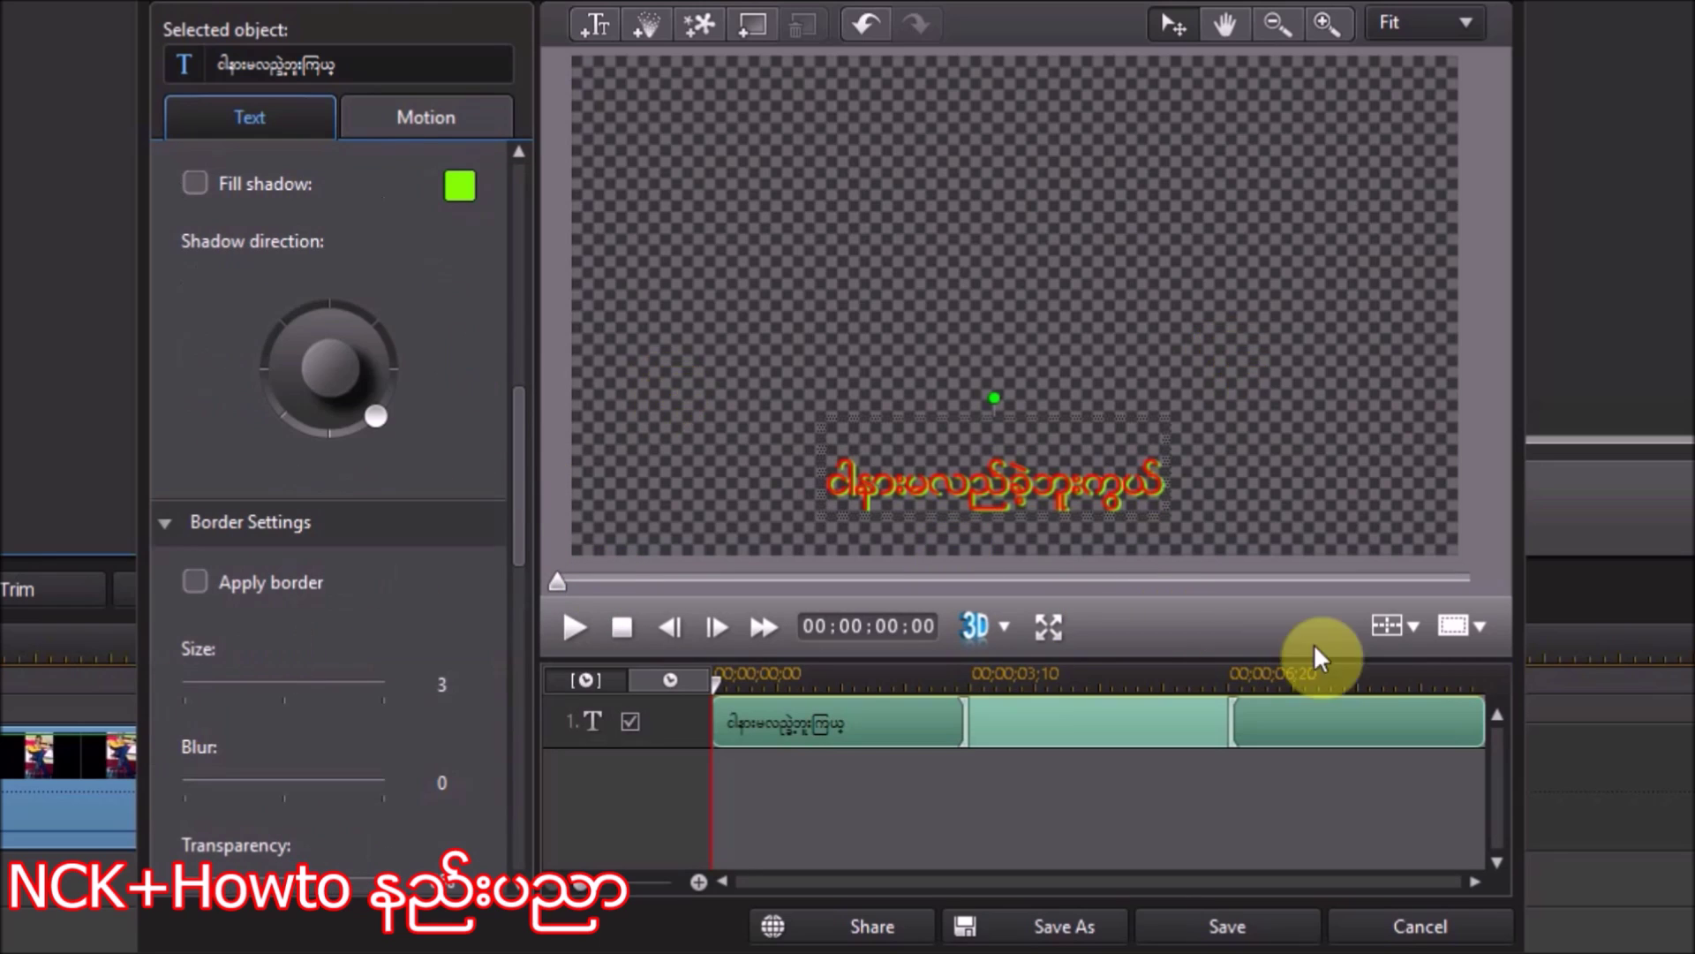
- Add a blue border of size 7 and move the title slightly lower
left_click(196, 583)
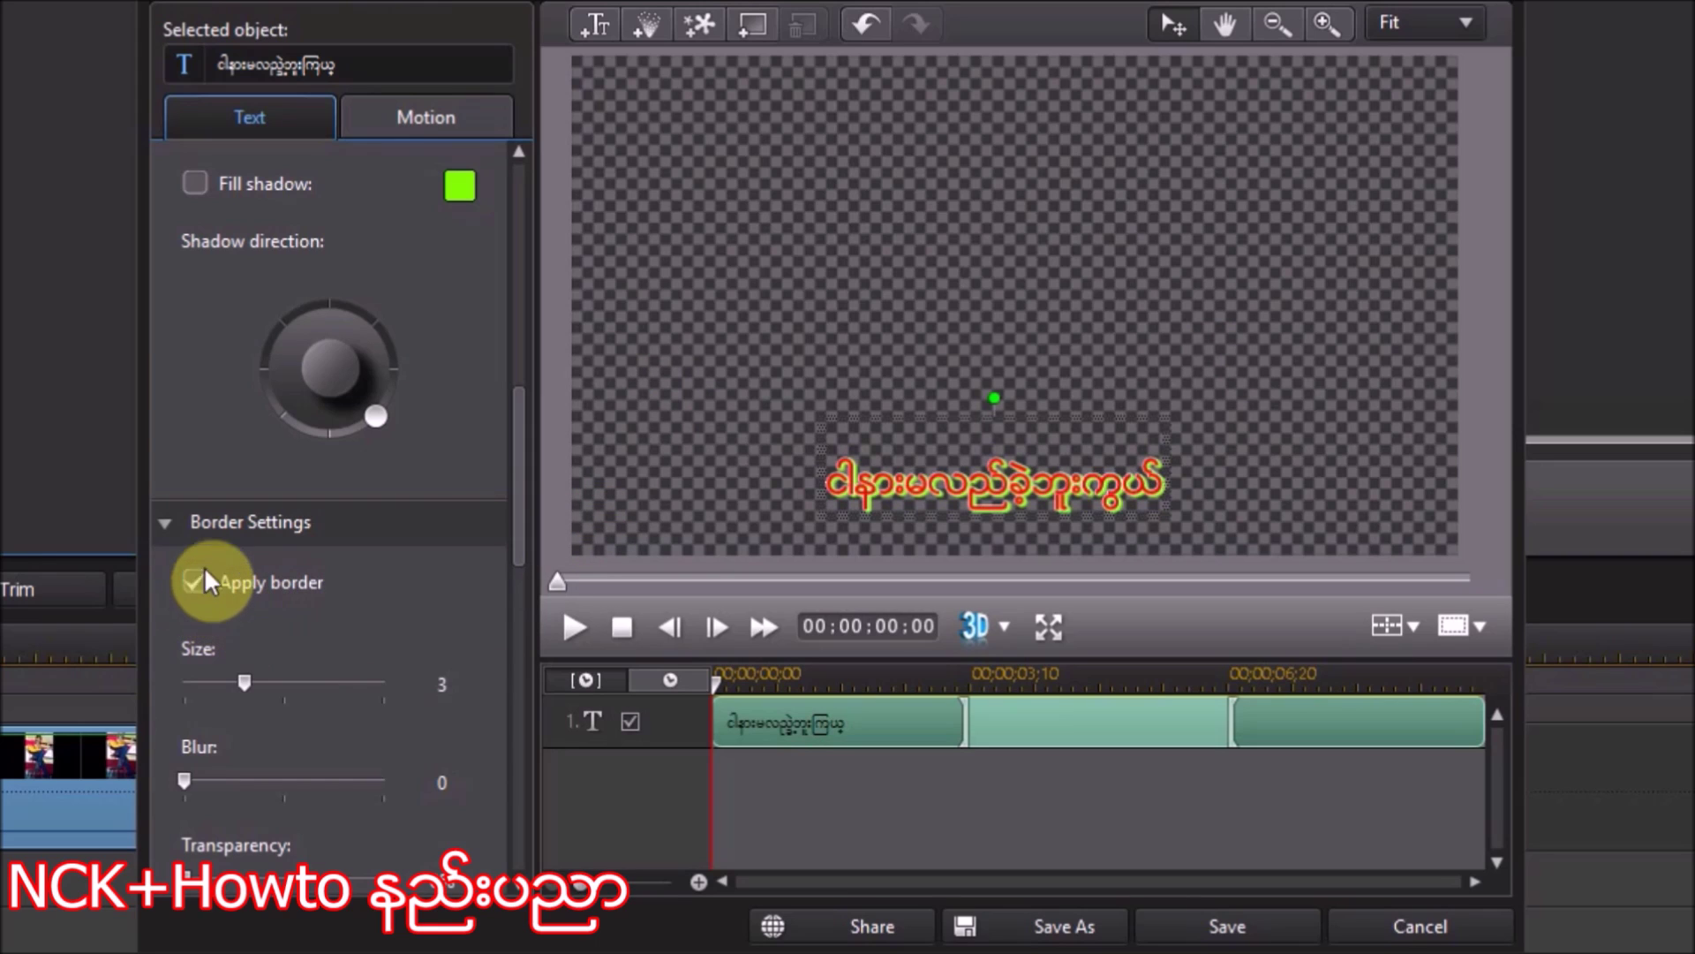
left_click_drag(520, 449, 520, 561)
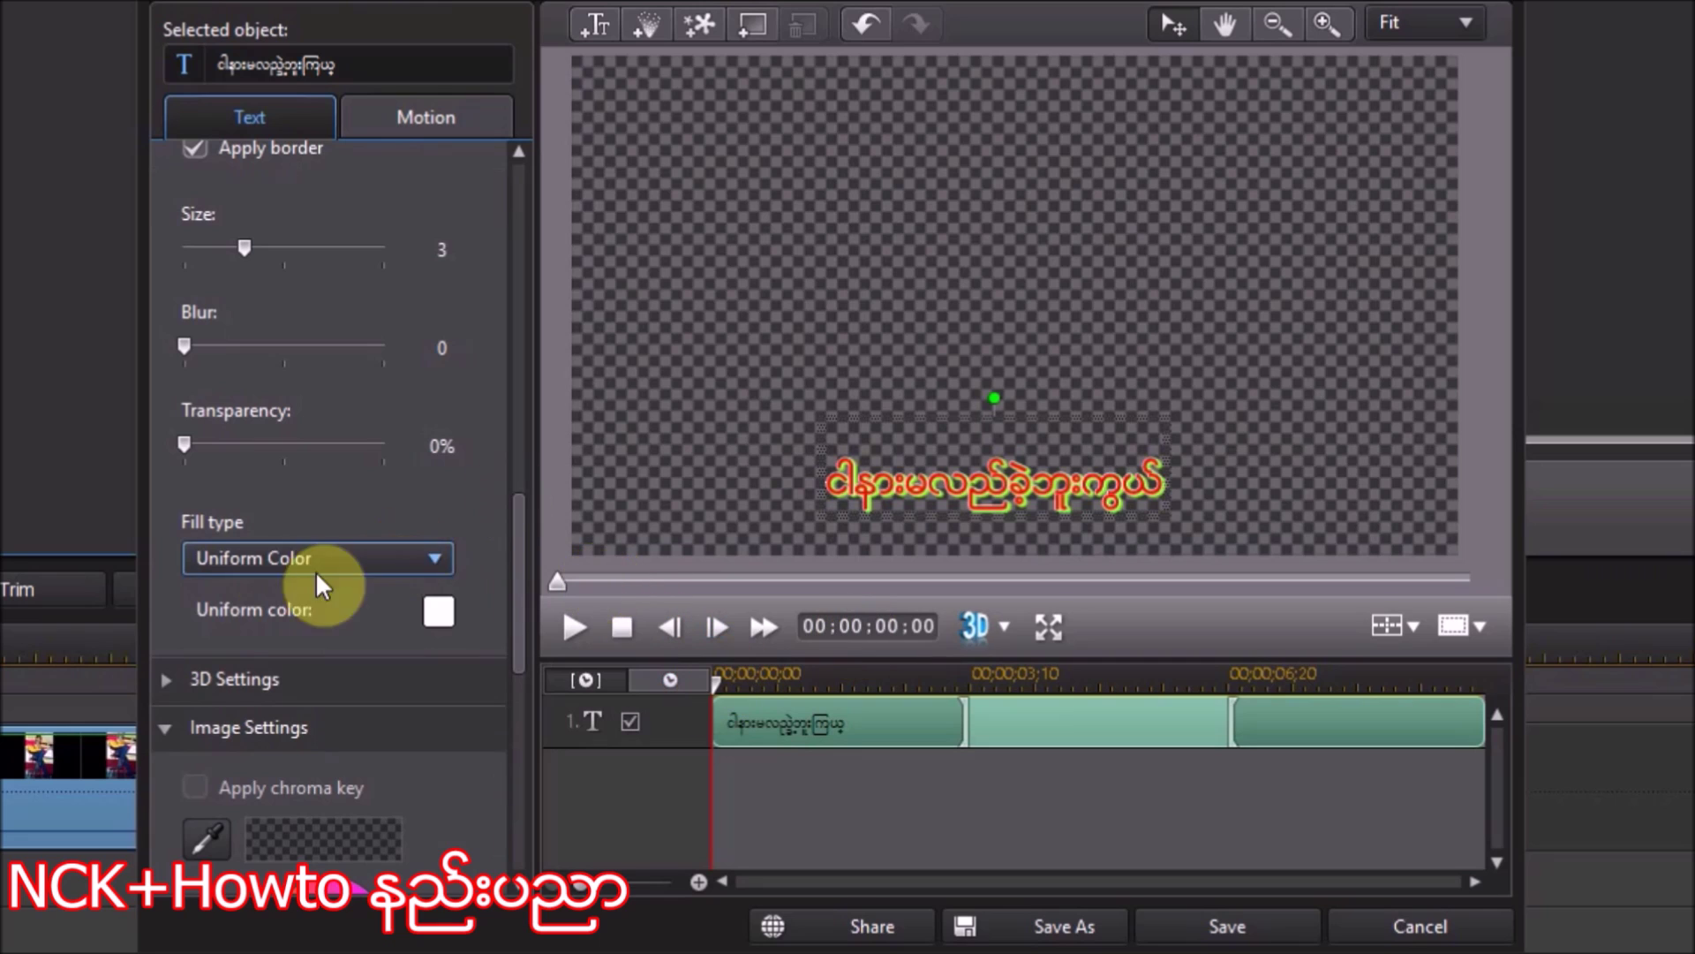
left_click(438, 611)
left_click_drag(742, 229, 1408, 440)
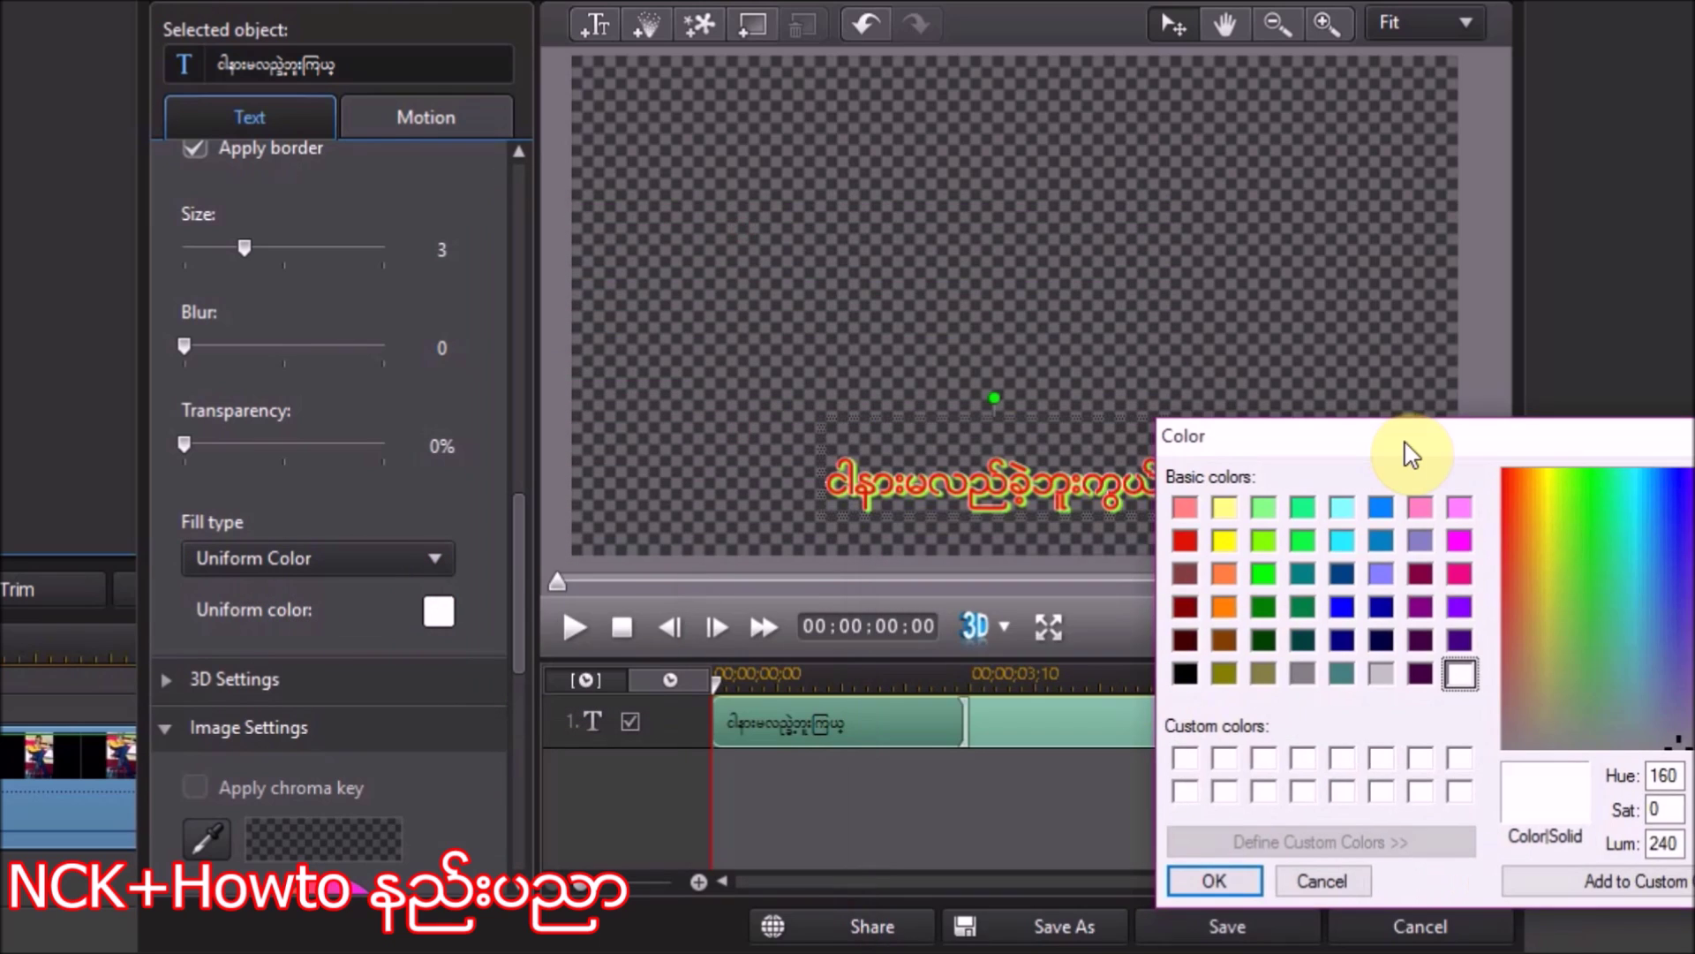
left_click(1347, 607)
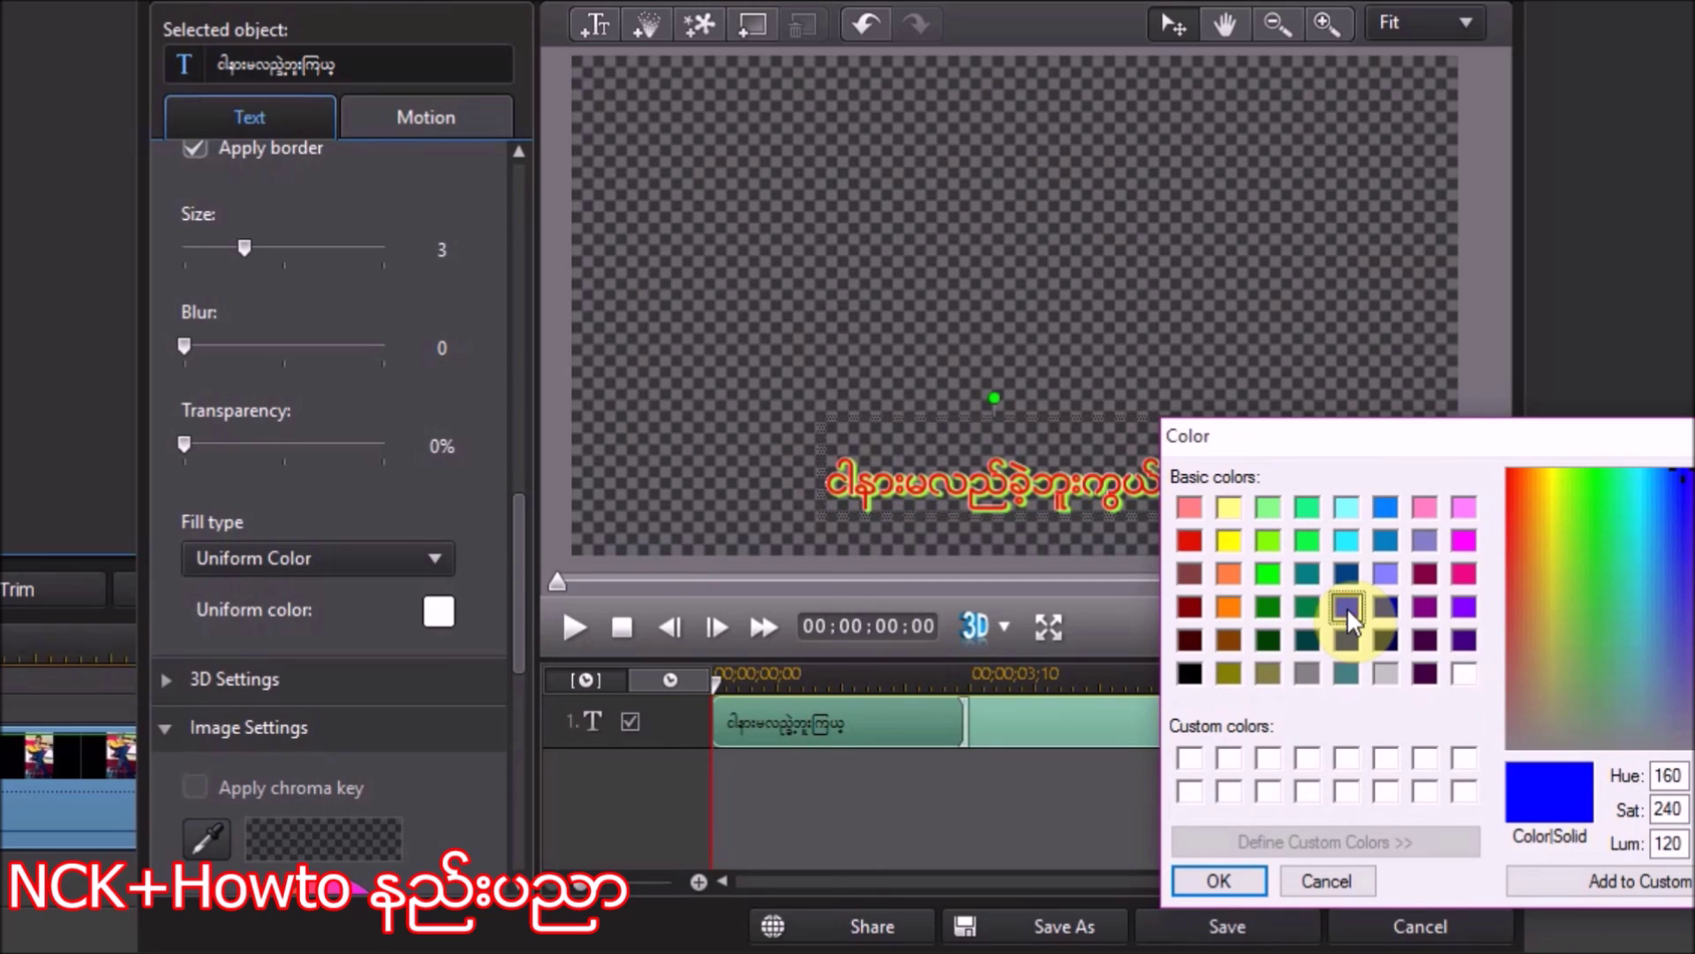
left_click(1217, 880)
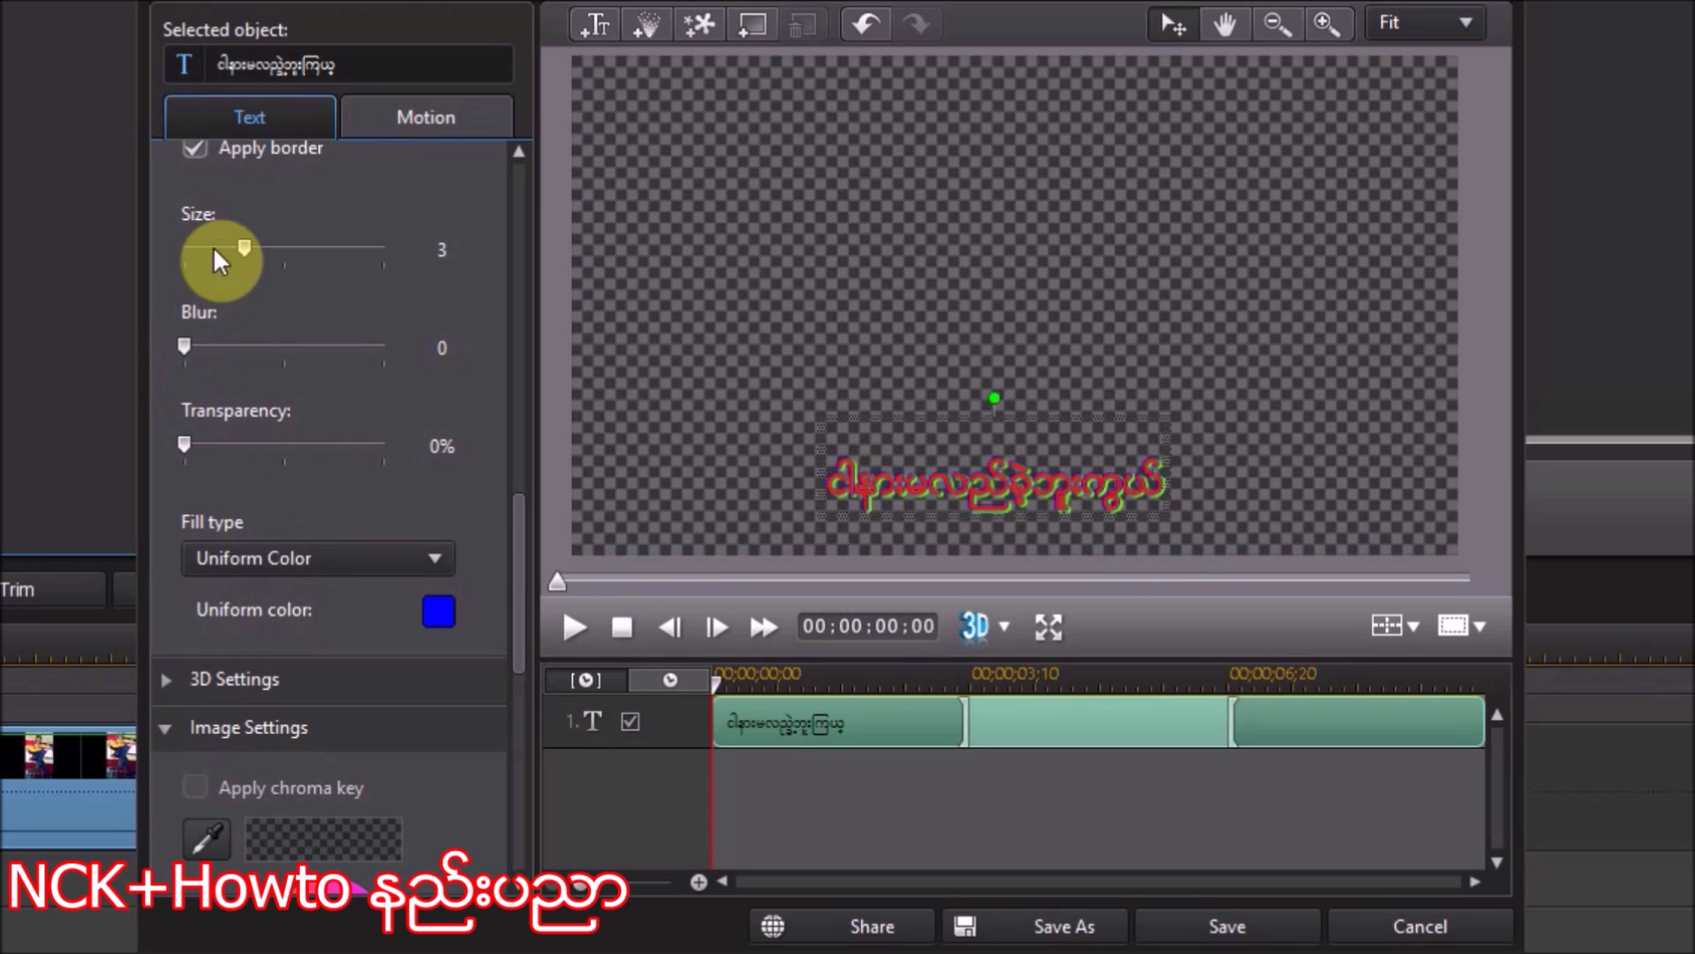
mouse_move(245, 249)
left_mouse_down()
mouse_move(365, 258)
mouse_move(270, 264)
mouse_move(333, 273)
left_mouse_up()
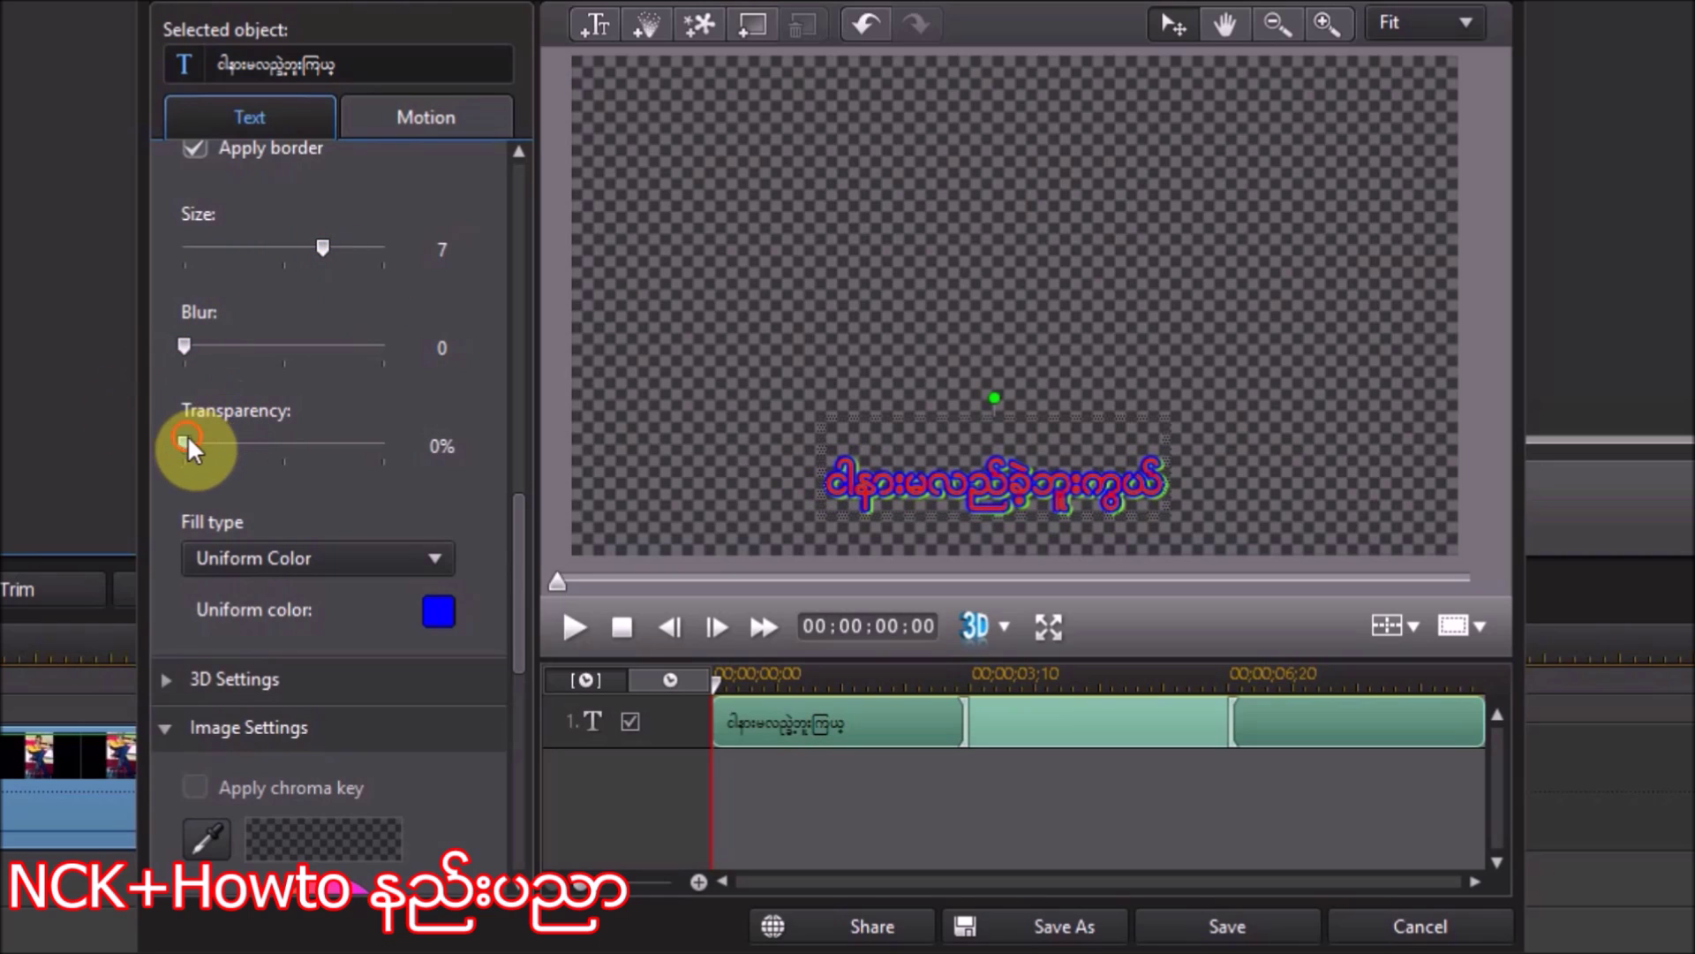
mouse_move(187, 445)
left_mouse_down()
mouse_move(250, 445)
mouse_move(175, 443)
left_mouse_up()
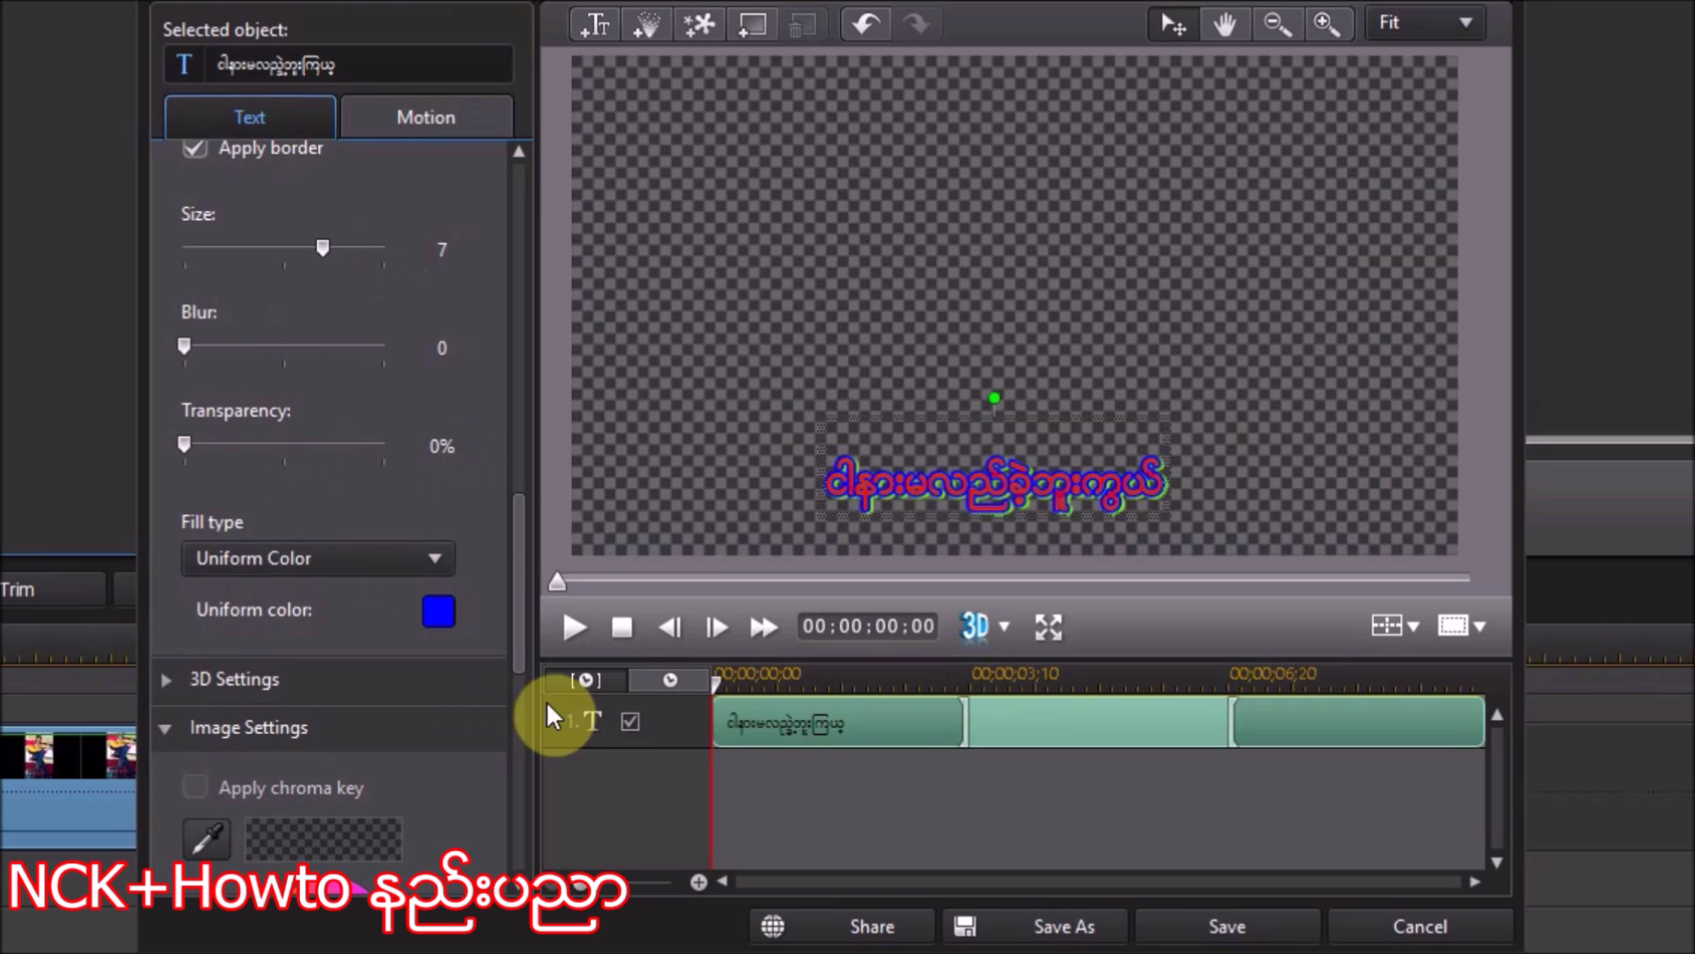
left_click_drag(968, 444, 974, 473)
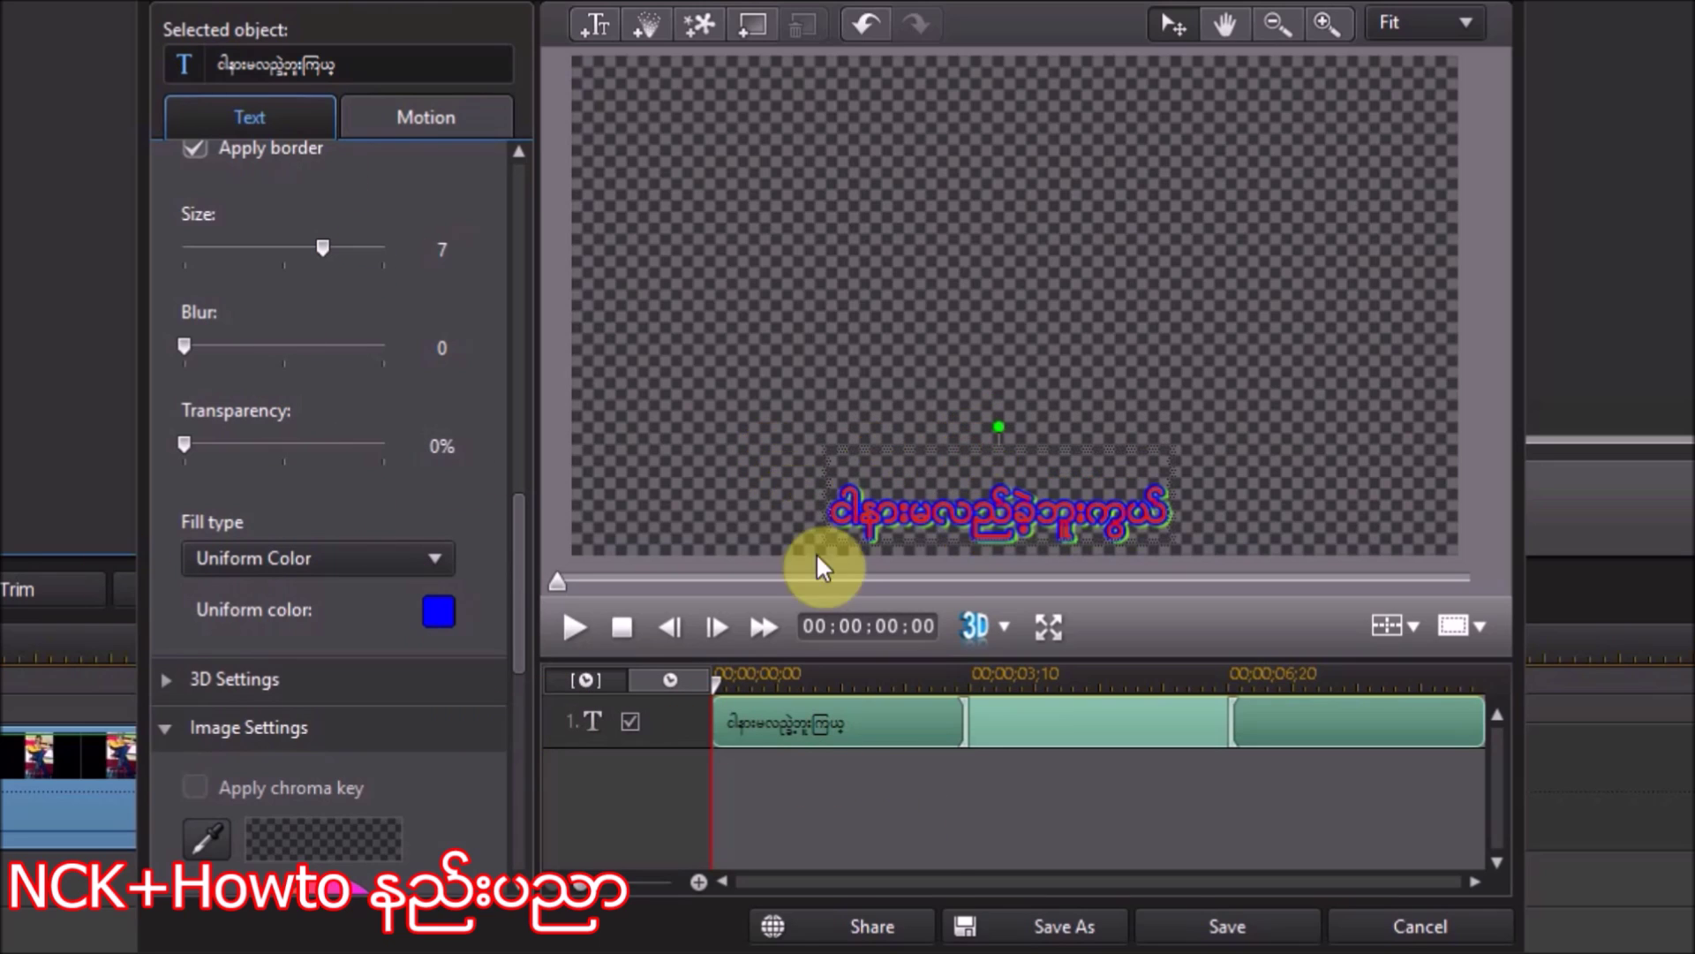
mouse_move(522, 543)
left_mouse_down()
mouse_move(529, 748)
mouse_move(551, 483)
left_mouse_up()
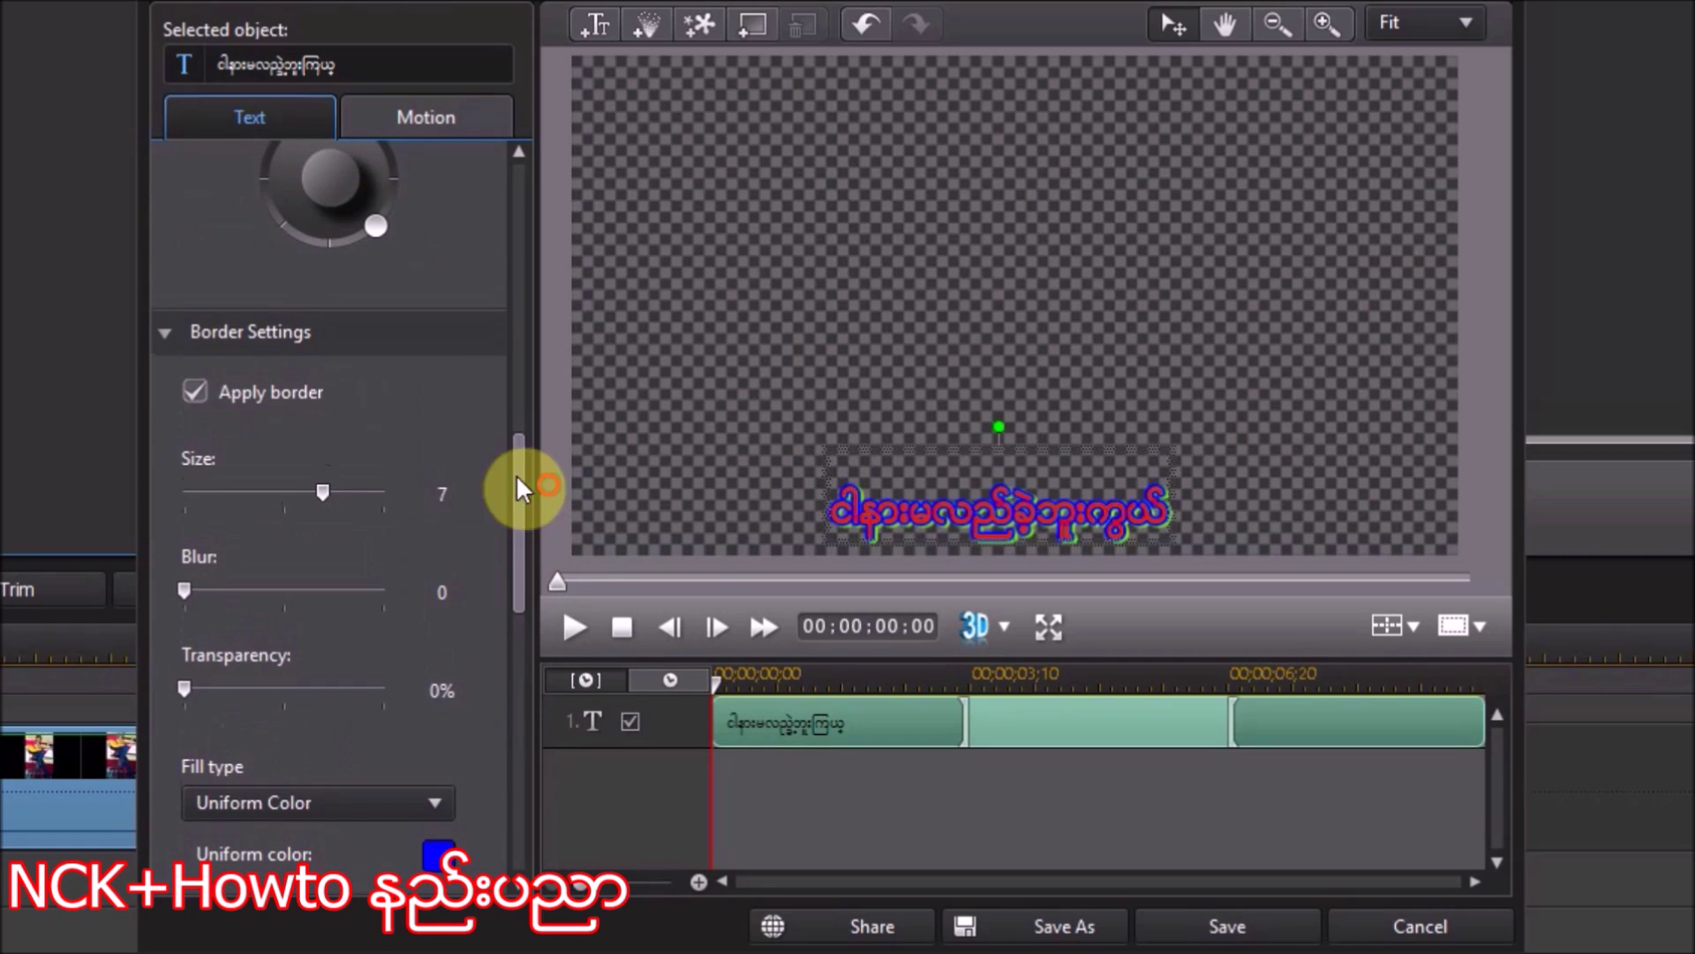
- Collapse the border and shadow sections, then centre-align the title text
left_click(163, 327)
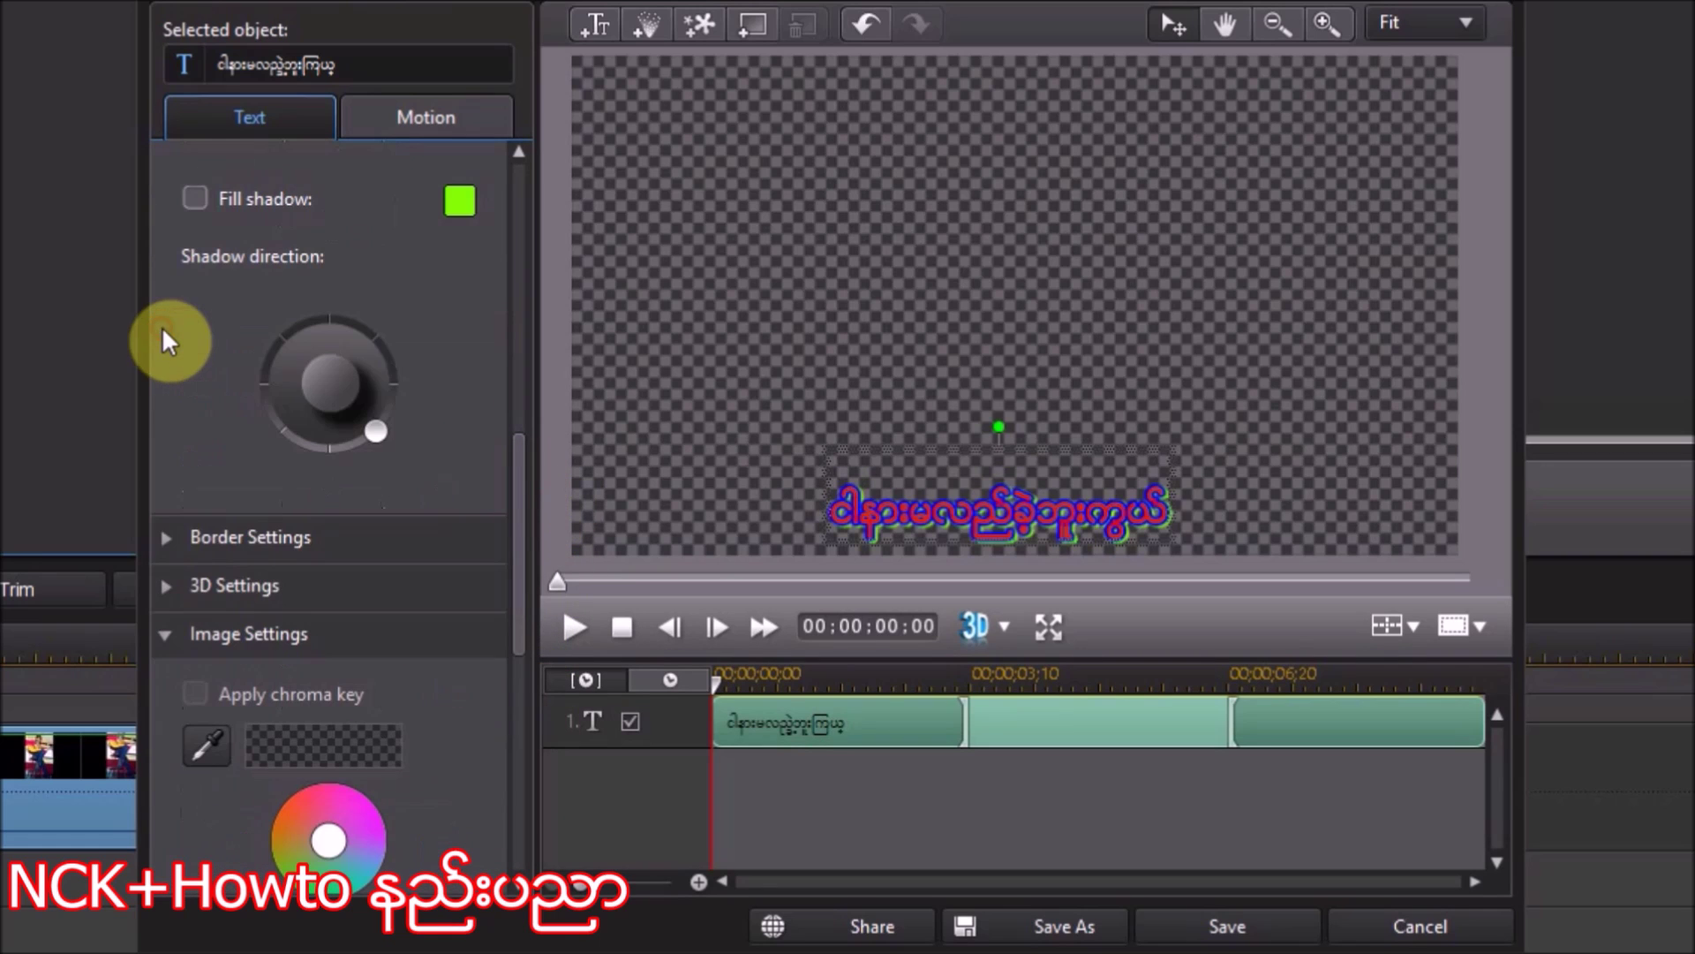
left_click(169, 540)
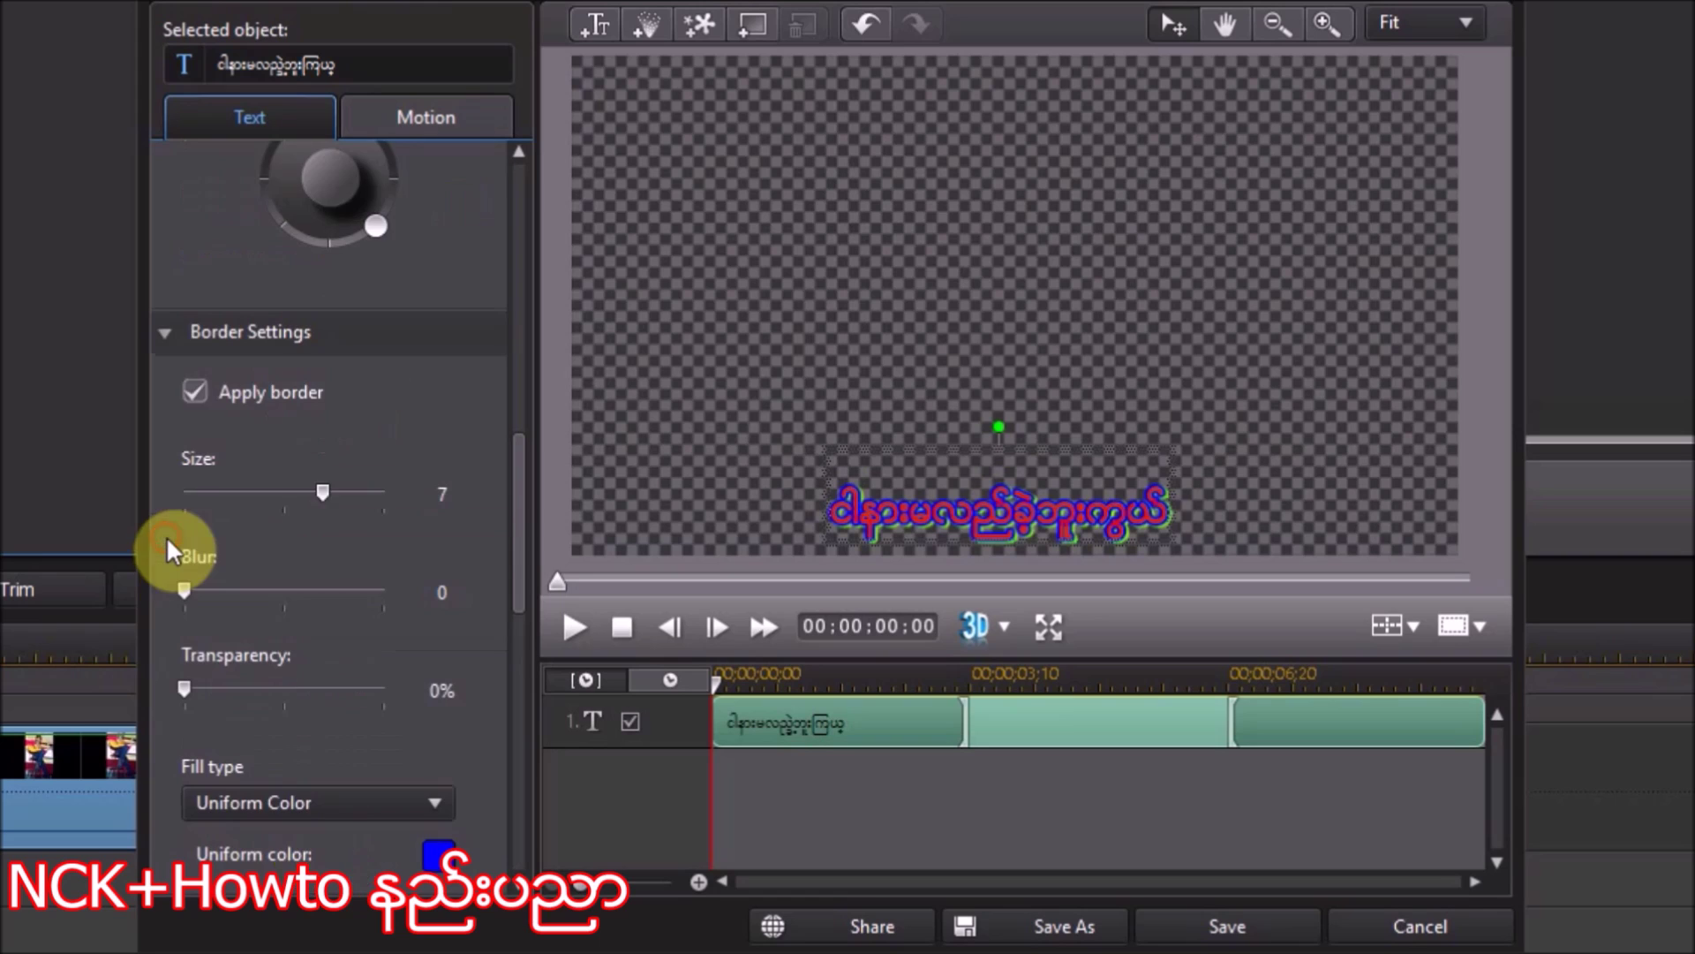
left_click(170, 329)
left_click_drag(518, 516, 529, 322)
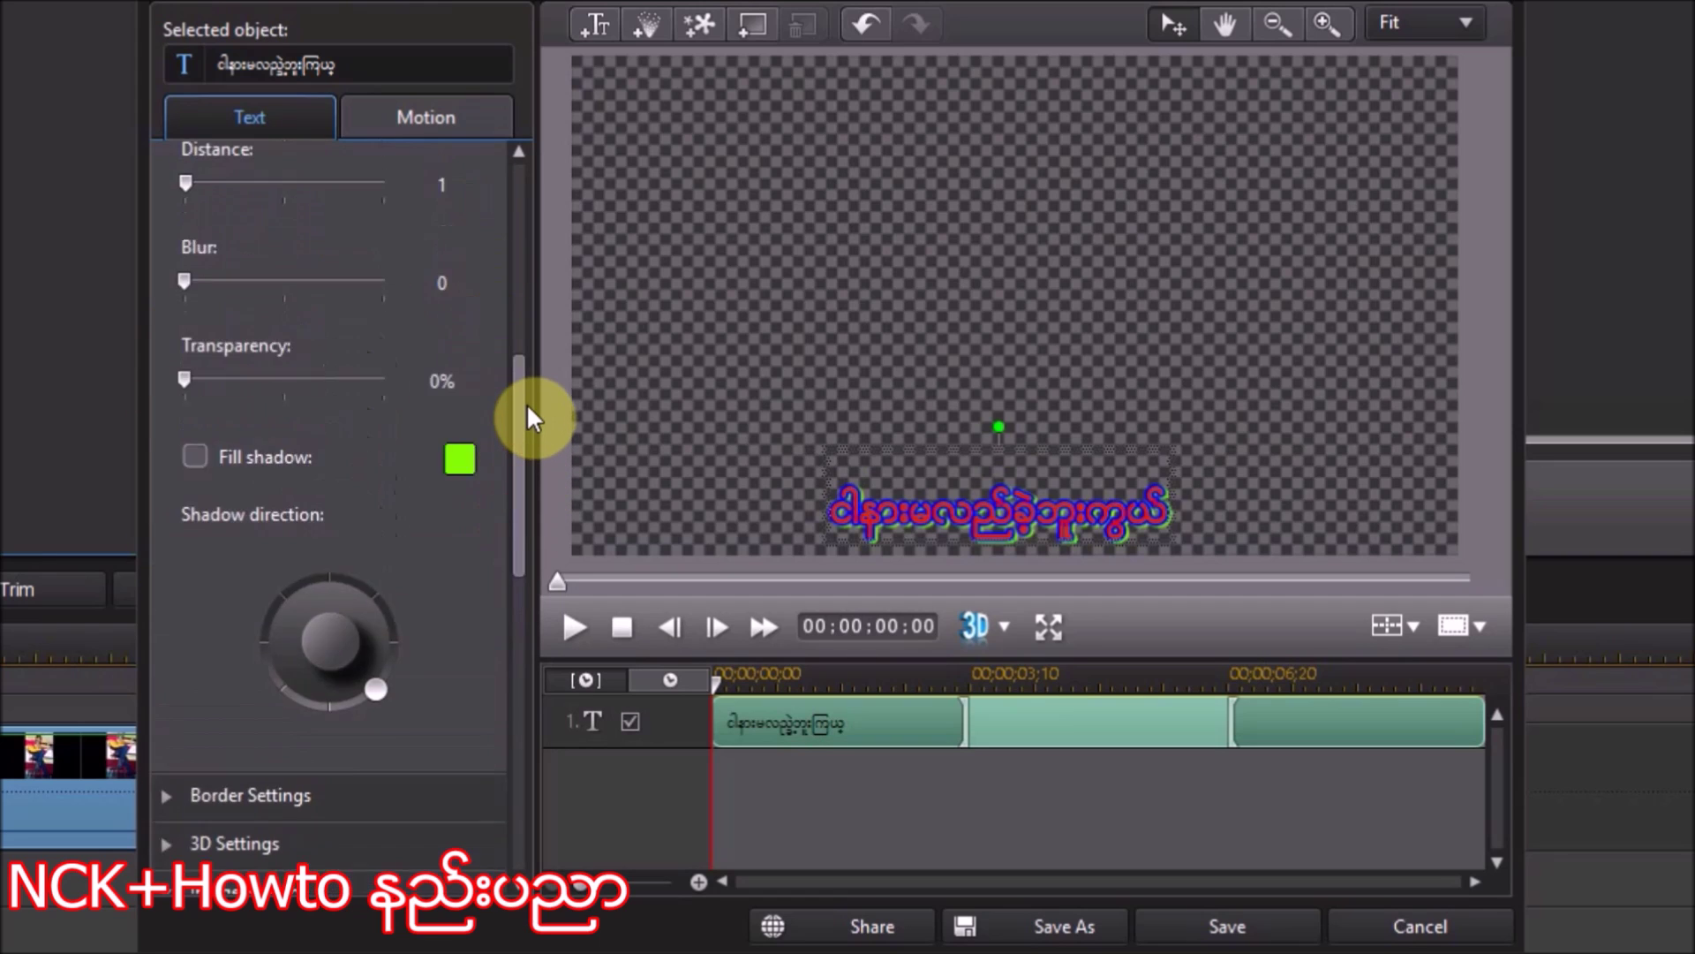
left_click(171, 357)
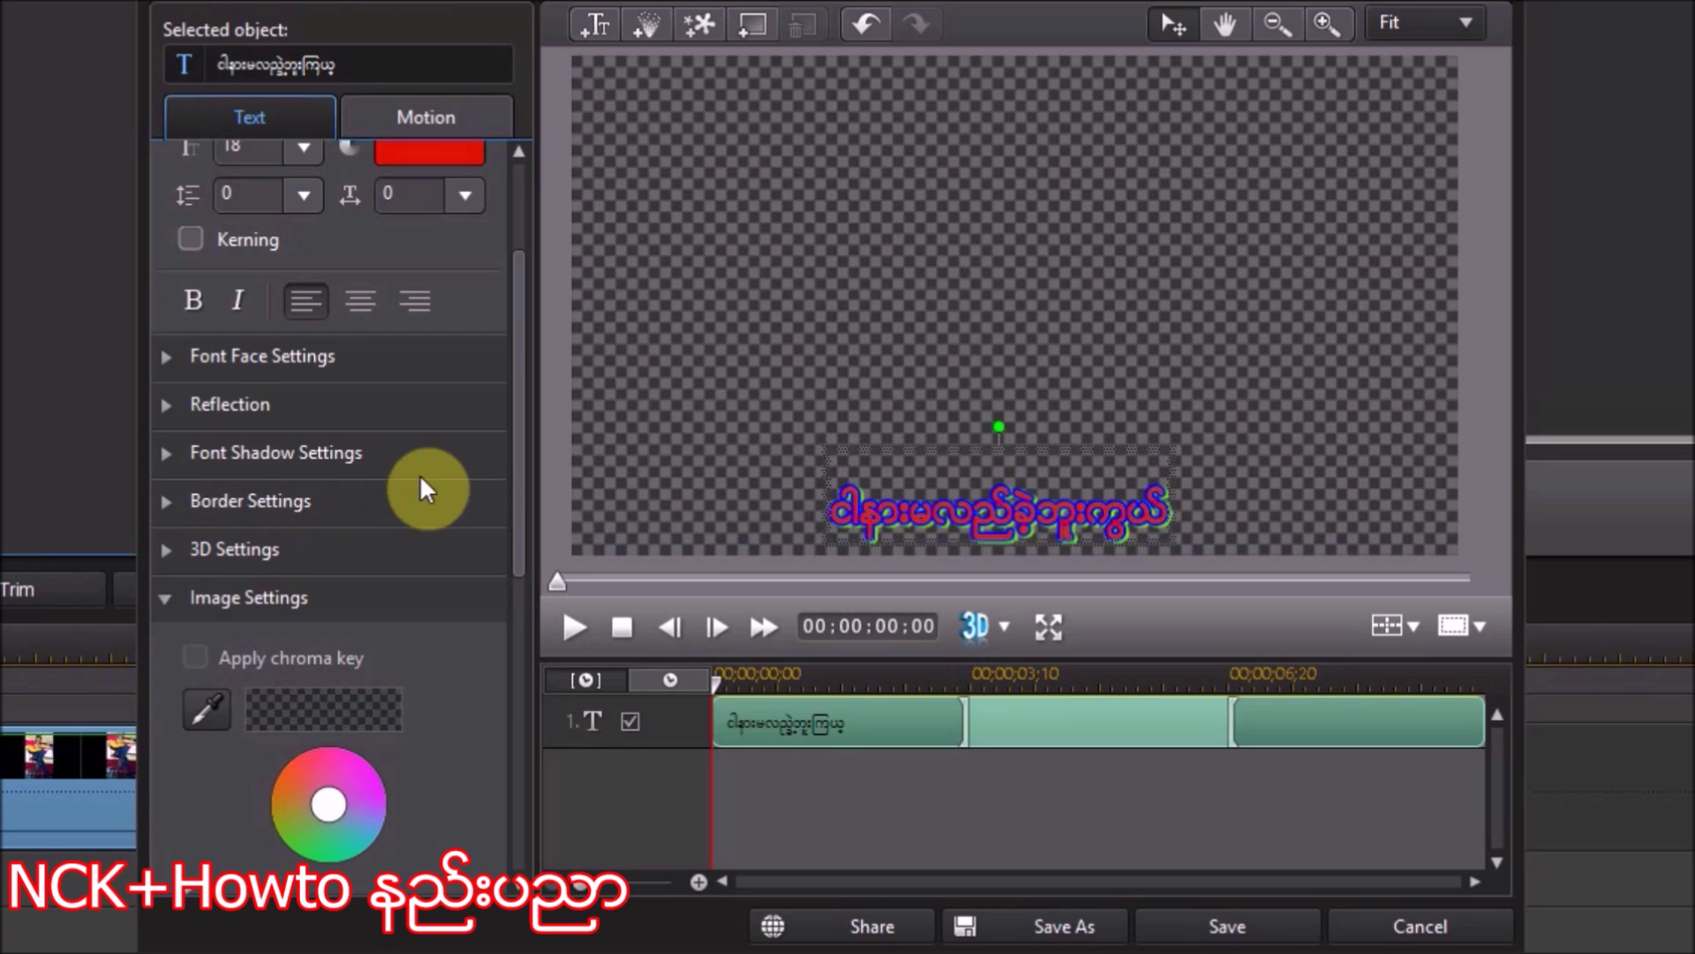
left_click(167, 595)
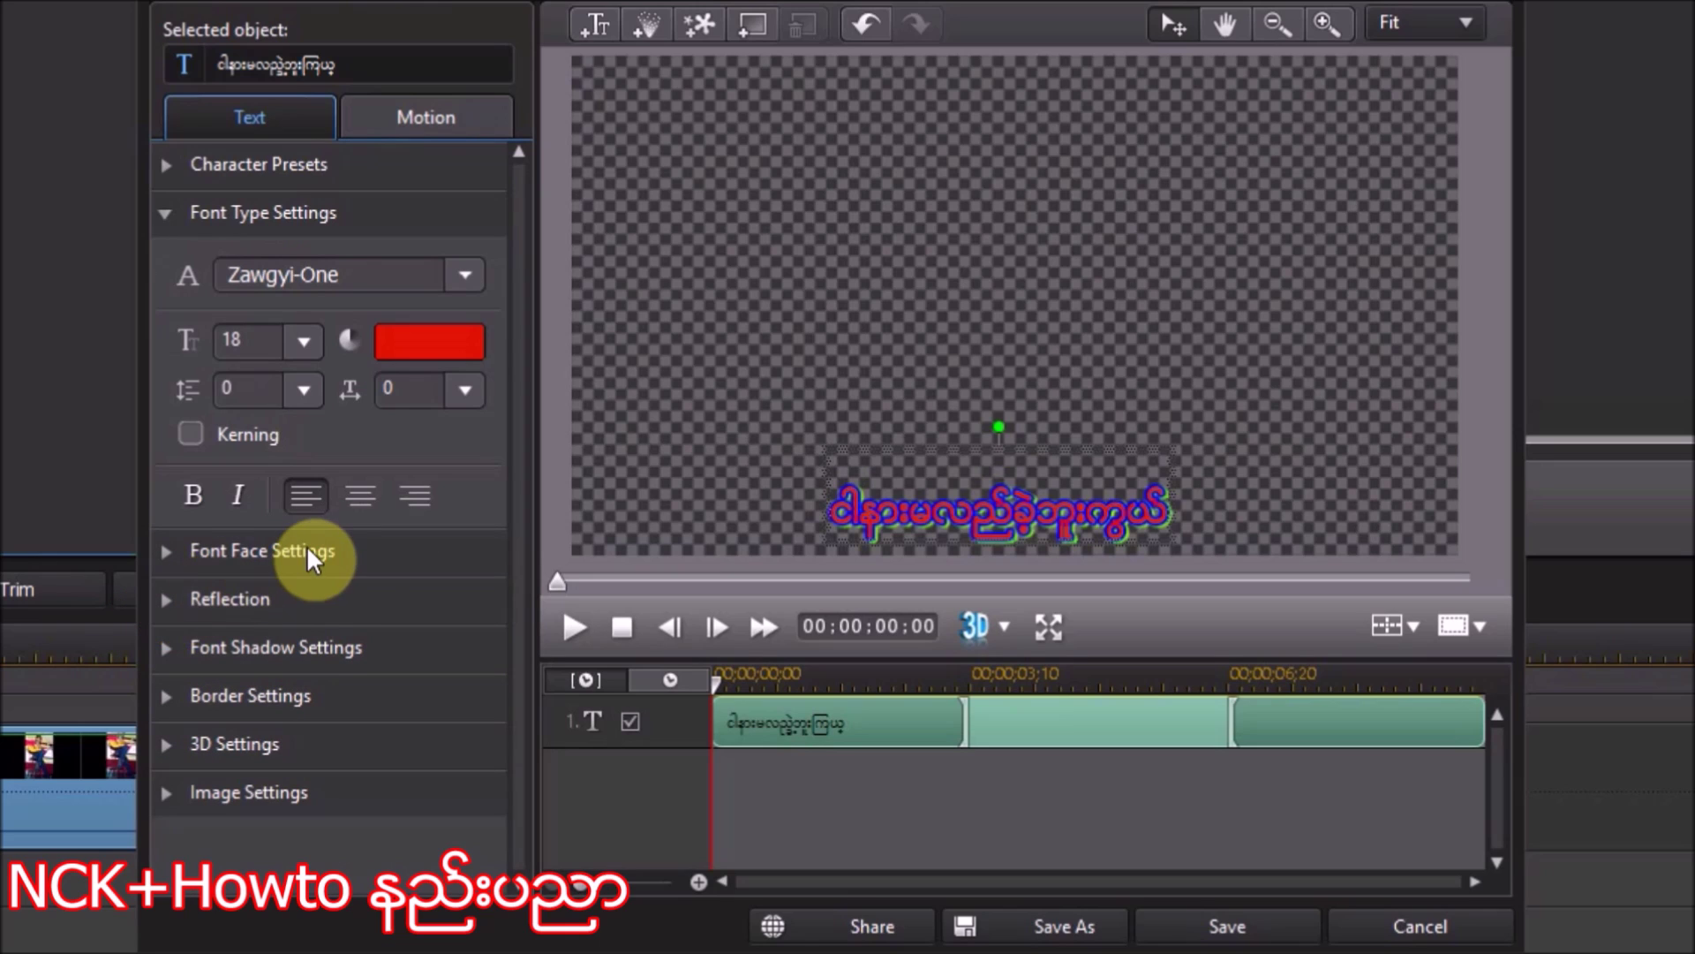
left_click(156, 212)
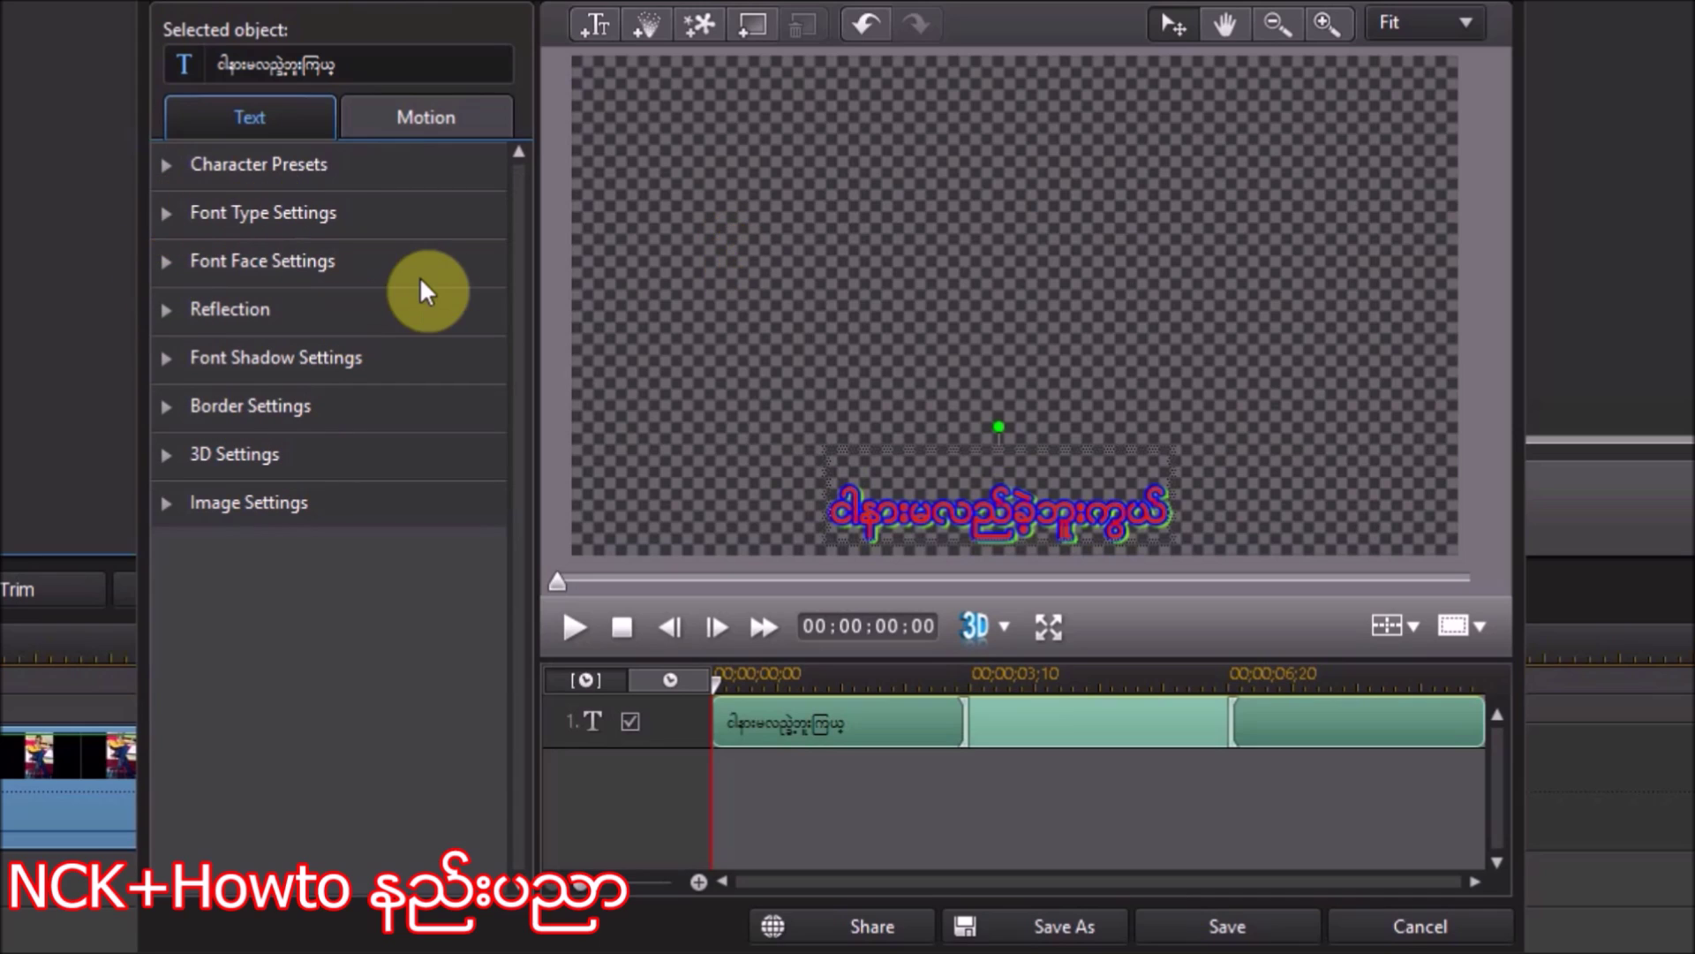
left_click(171, 215)
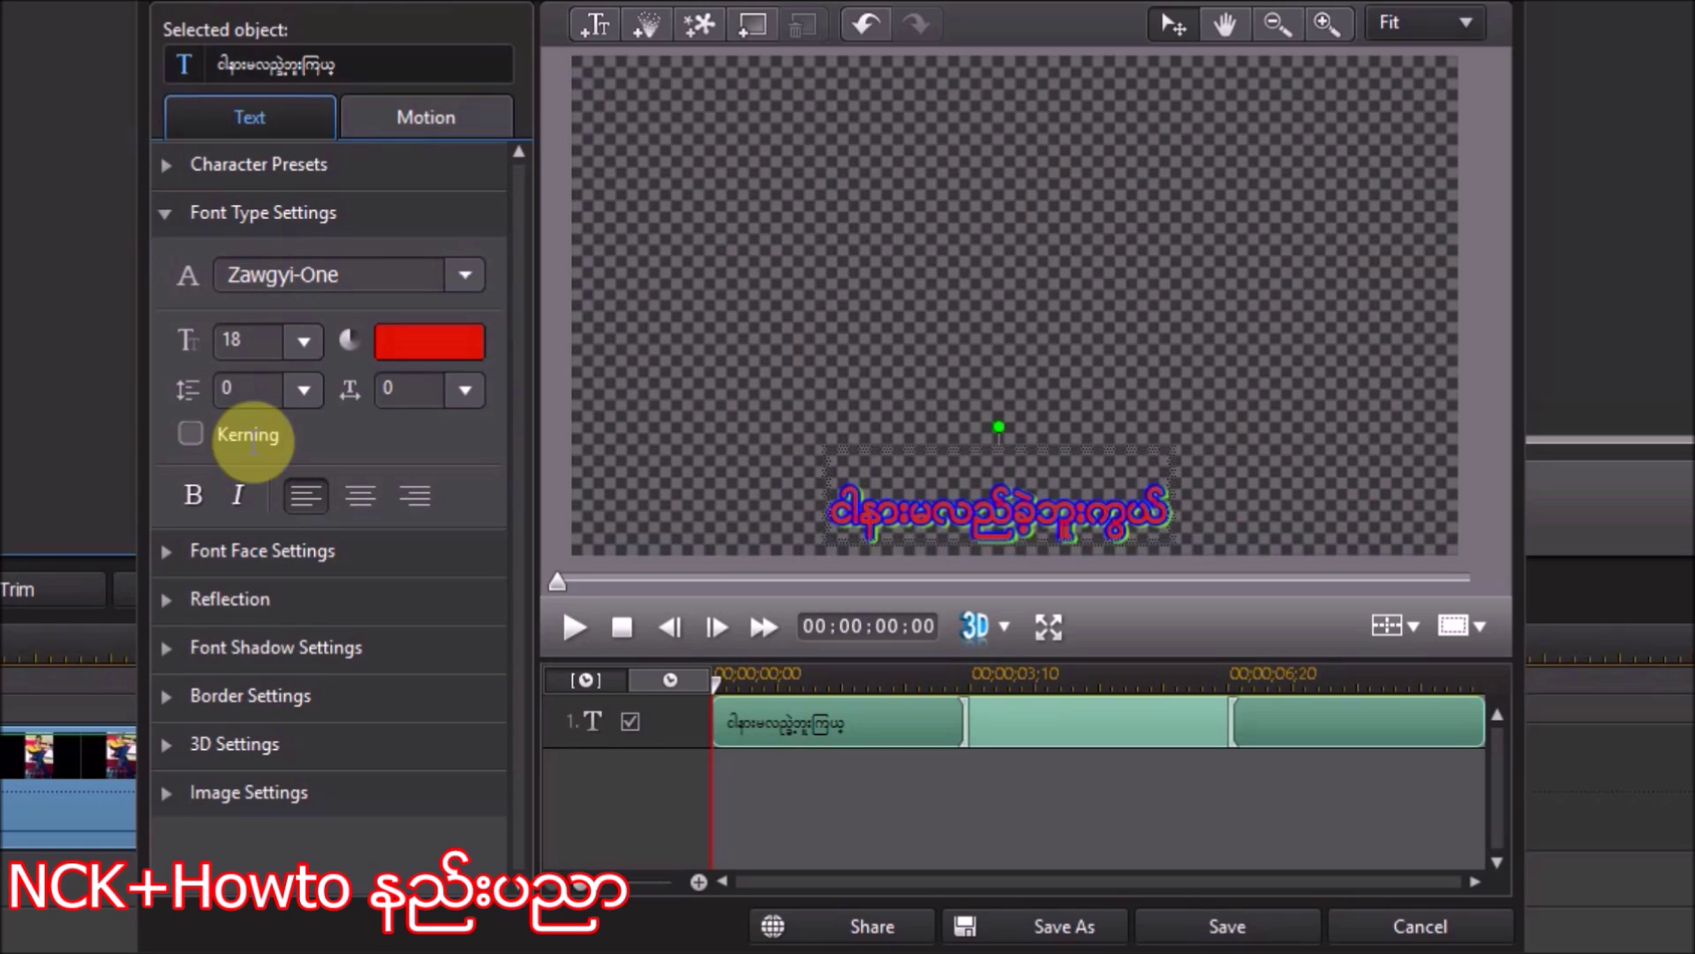
left_click(361, 495)
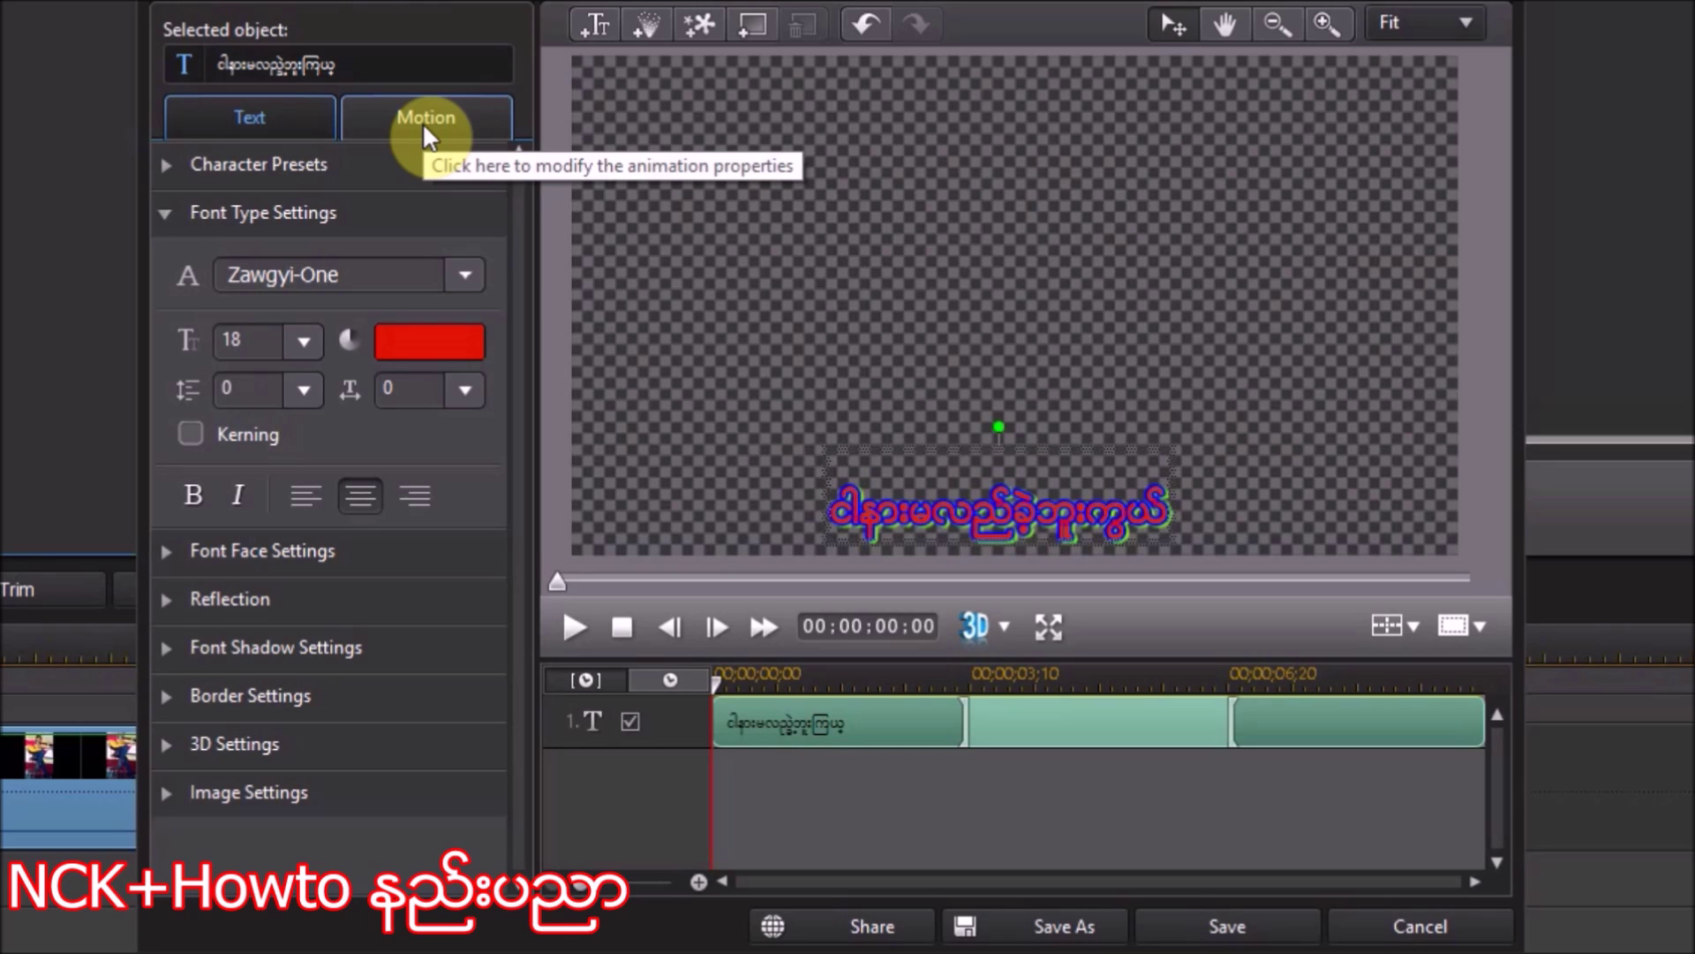
left_click(422, 122)
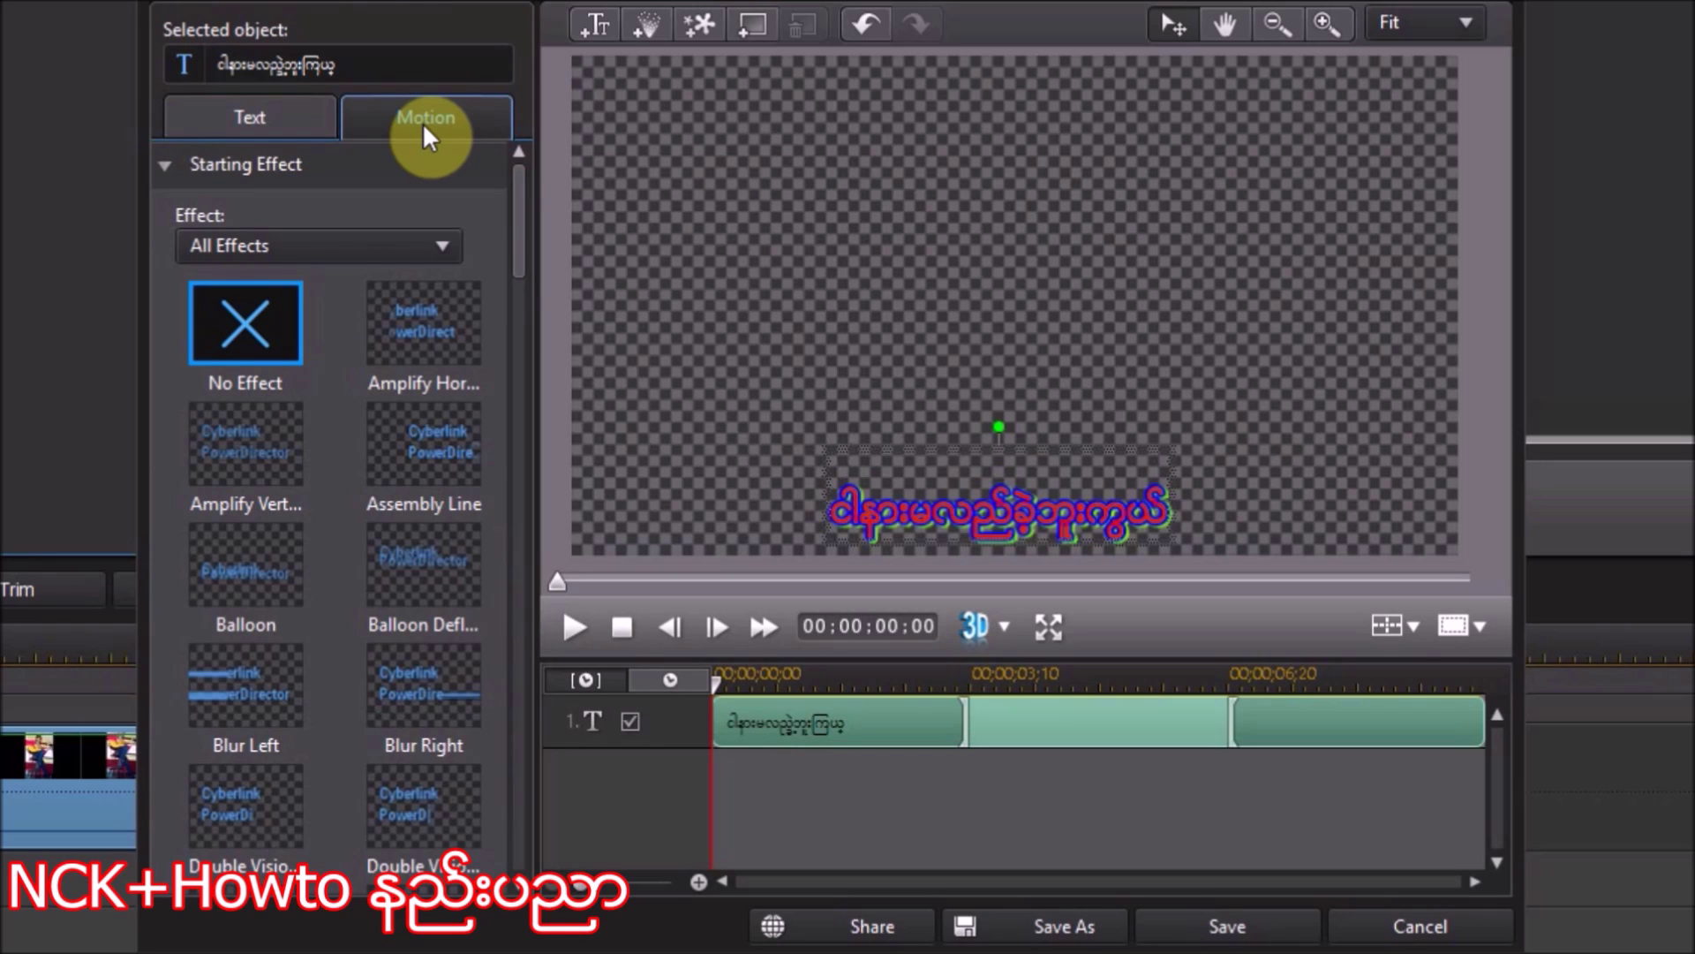
- Preview Assembly Line, then apply Blur Right as the title's starting effect
left_click(163, 166)
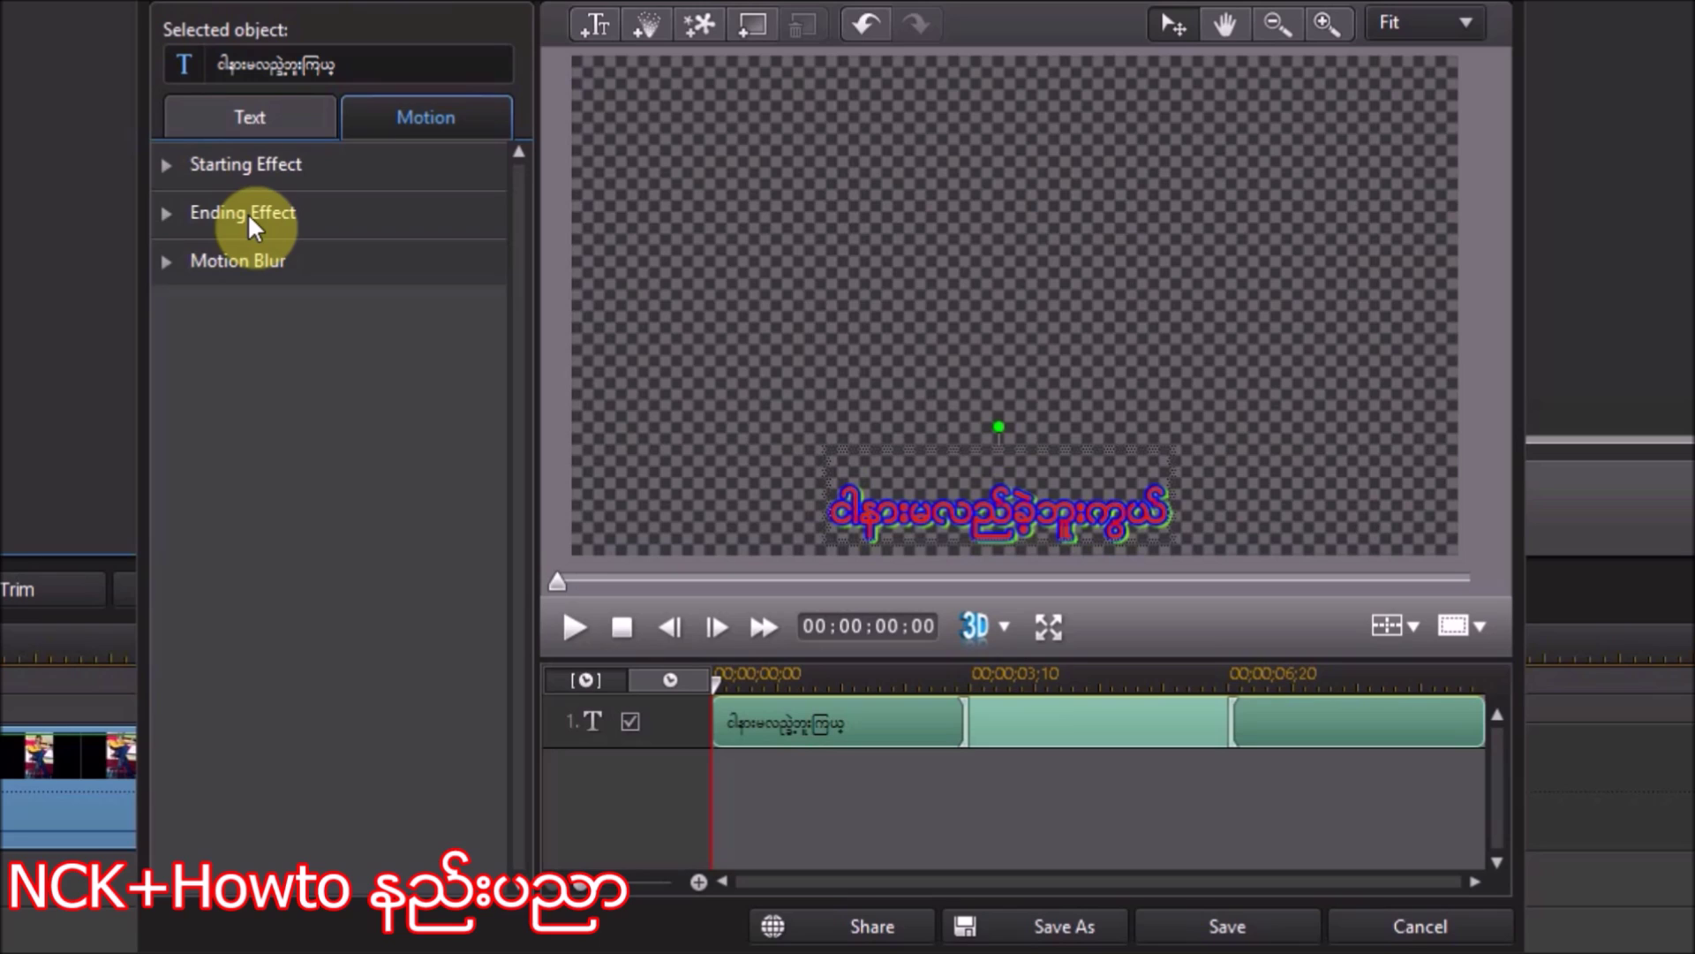
left_click(256, 162)
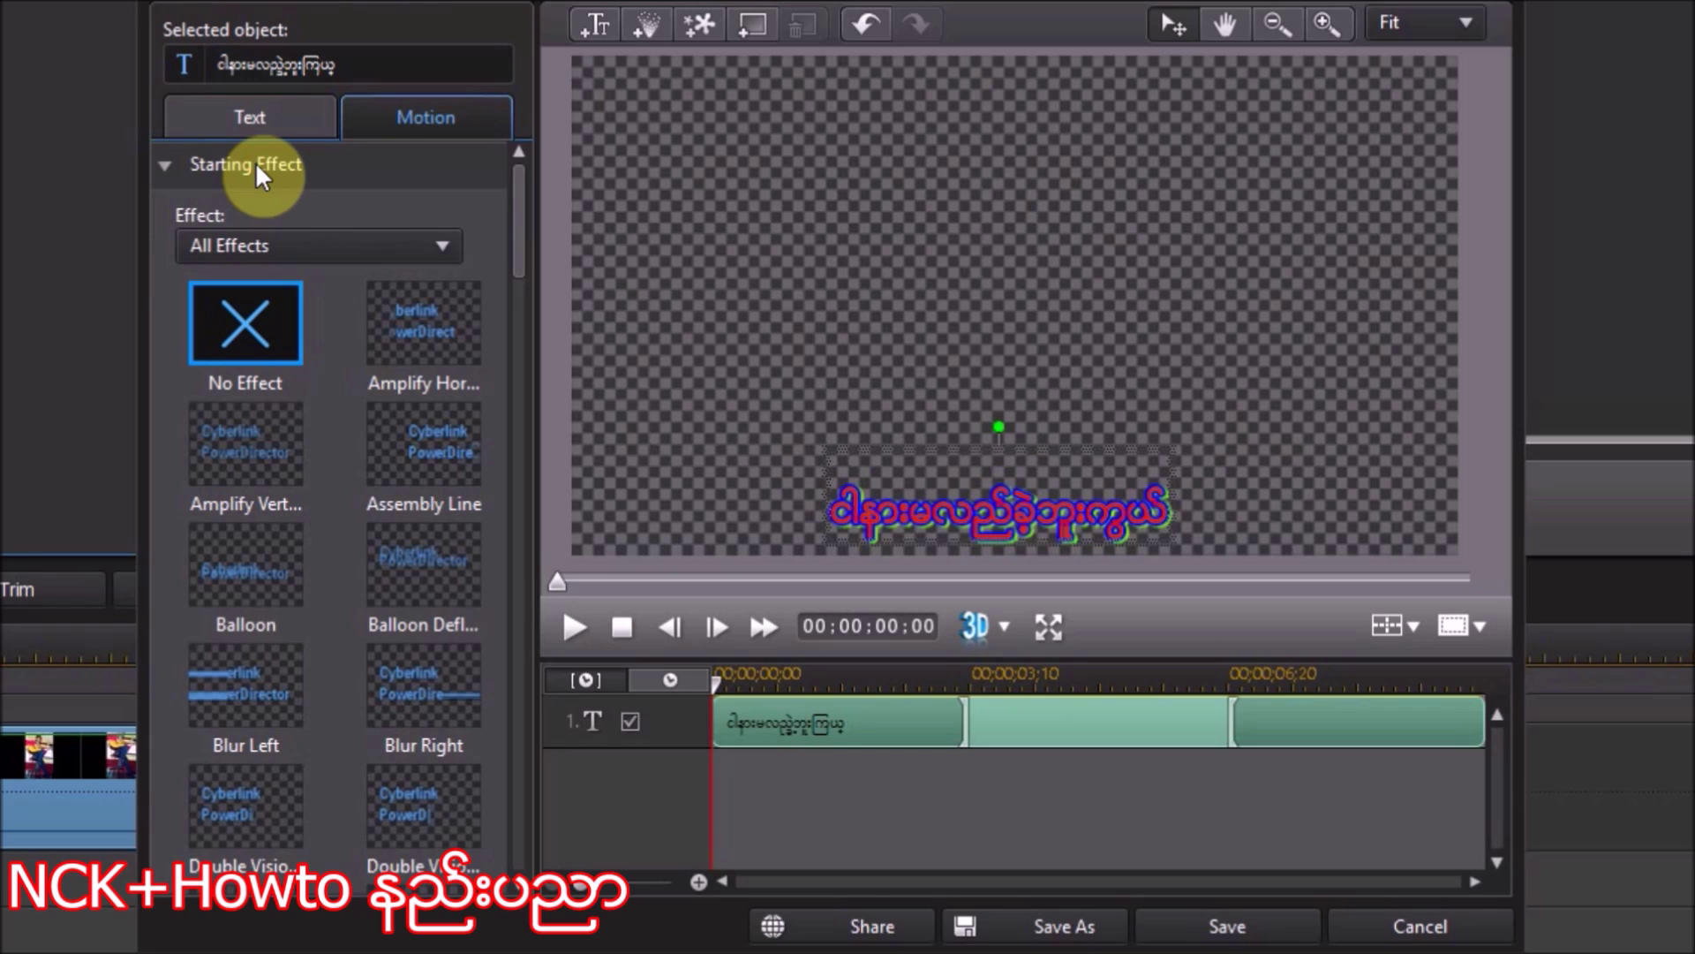
left_click(422, 467)
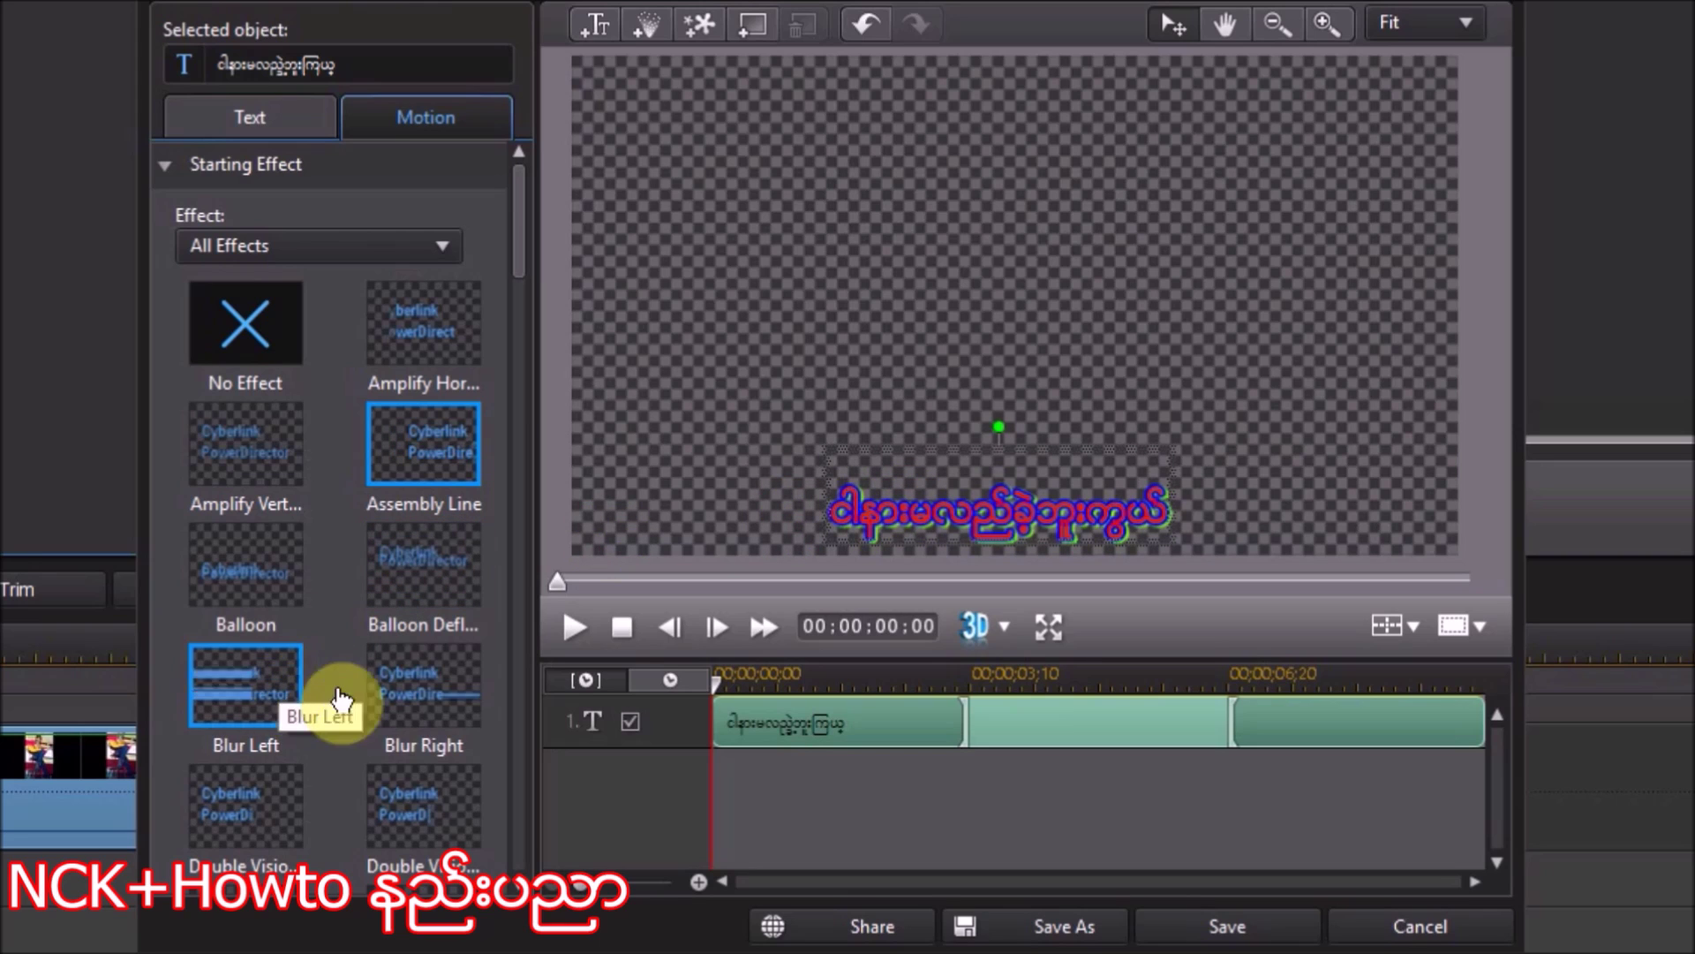
left_click_drag(518, 195, 535, 266)
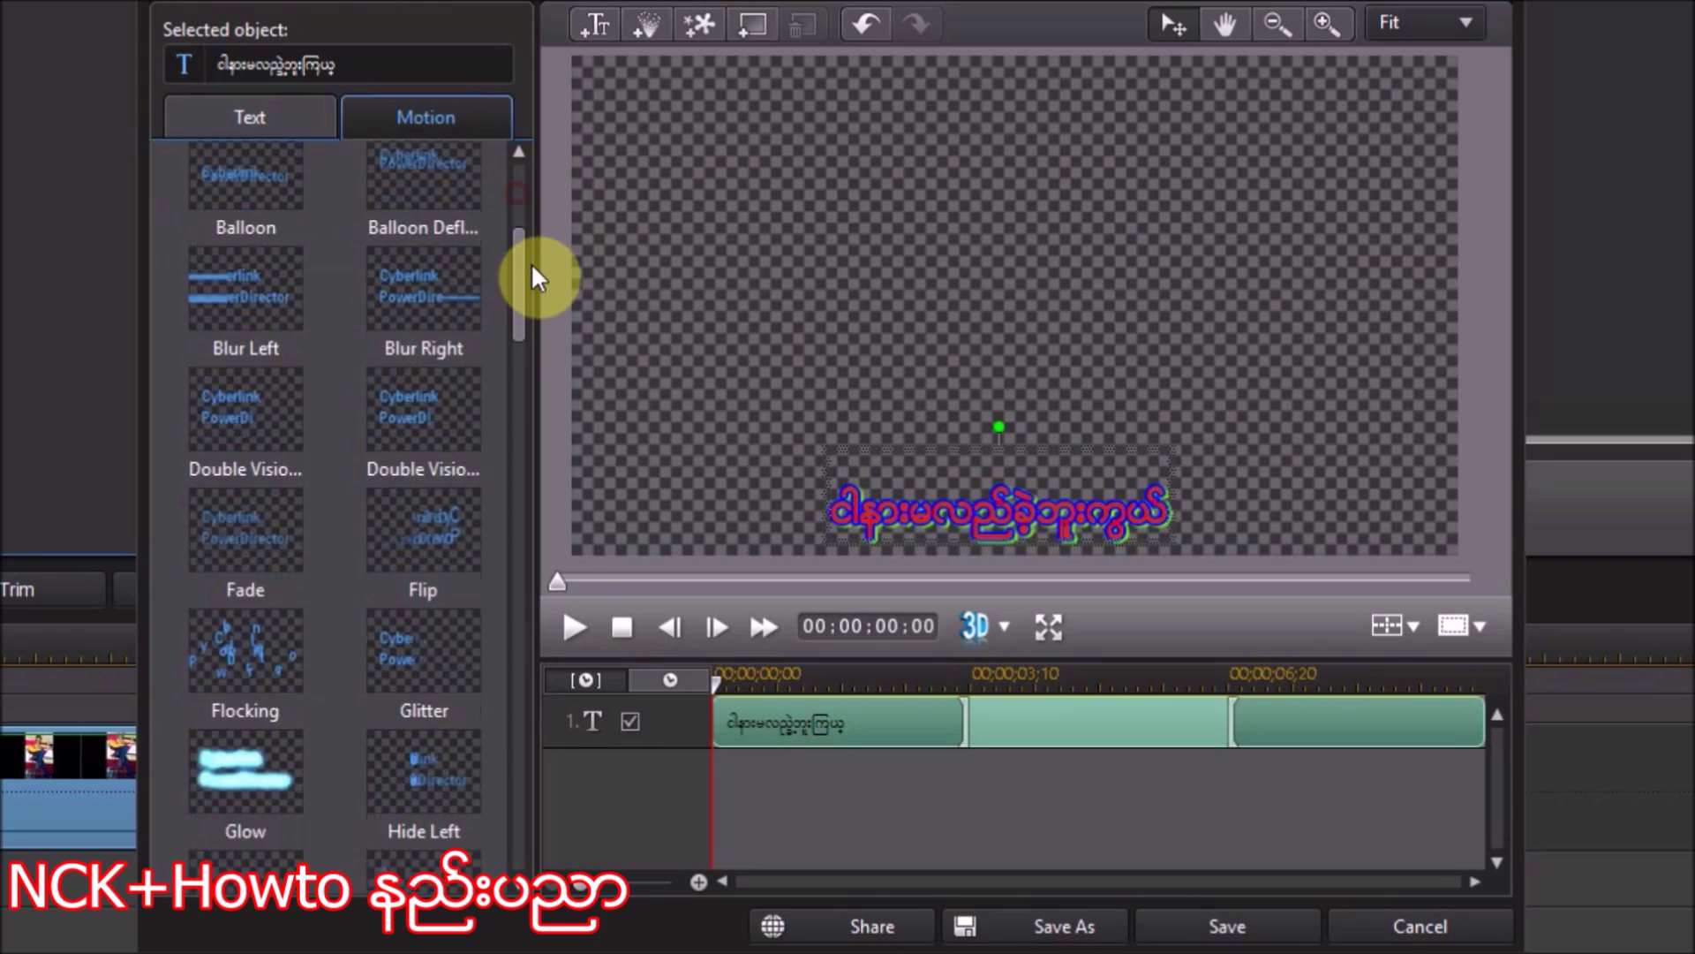
left_click(410, 237)
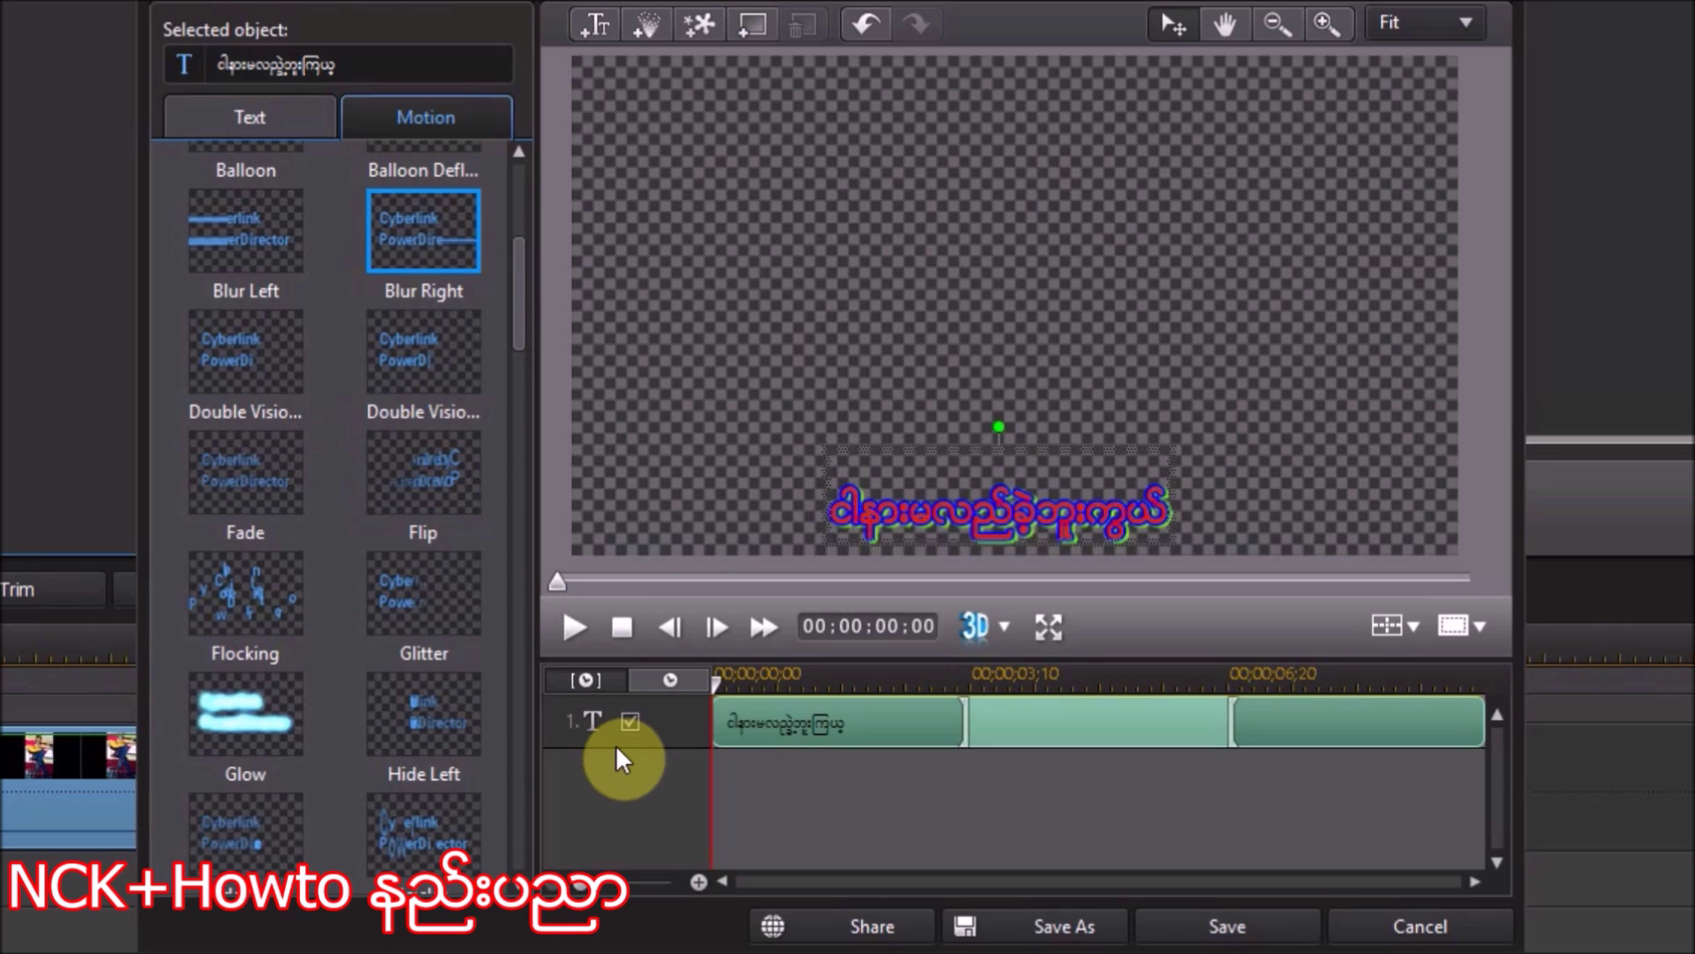
left_click(654, 15)
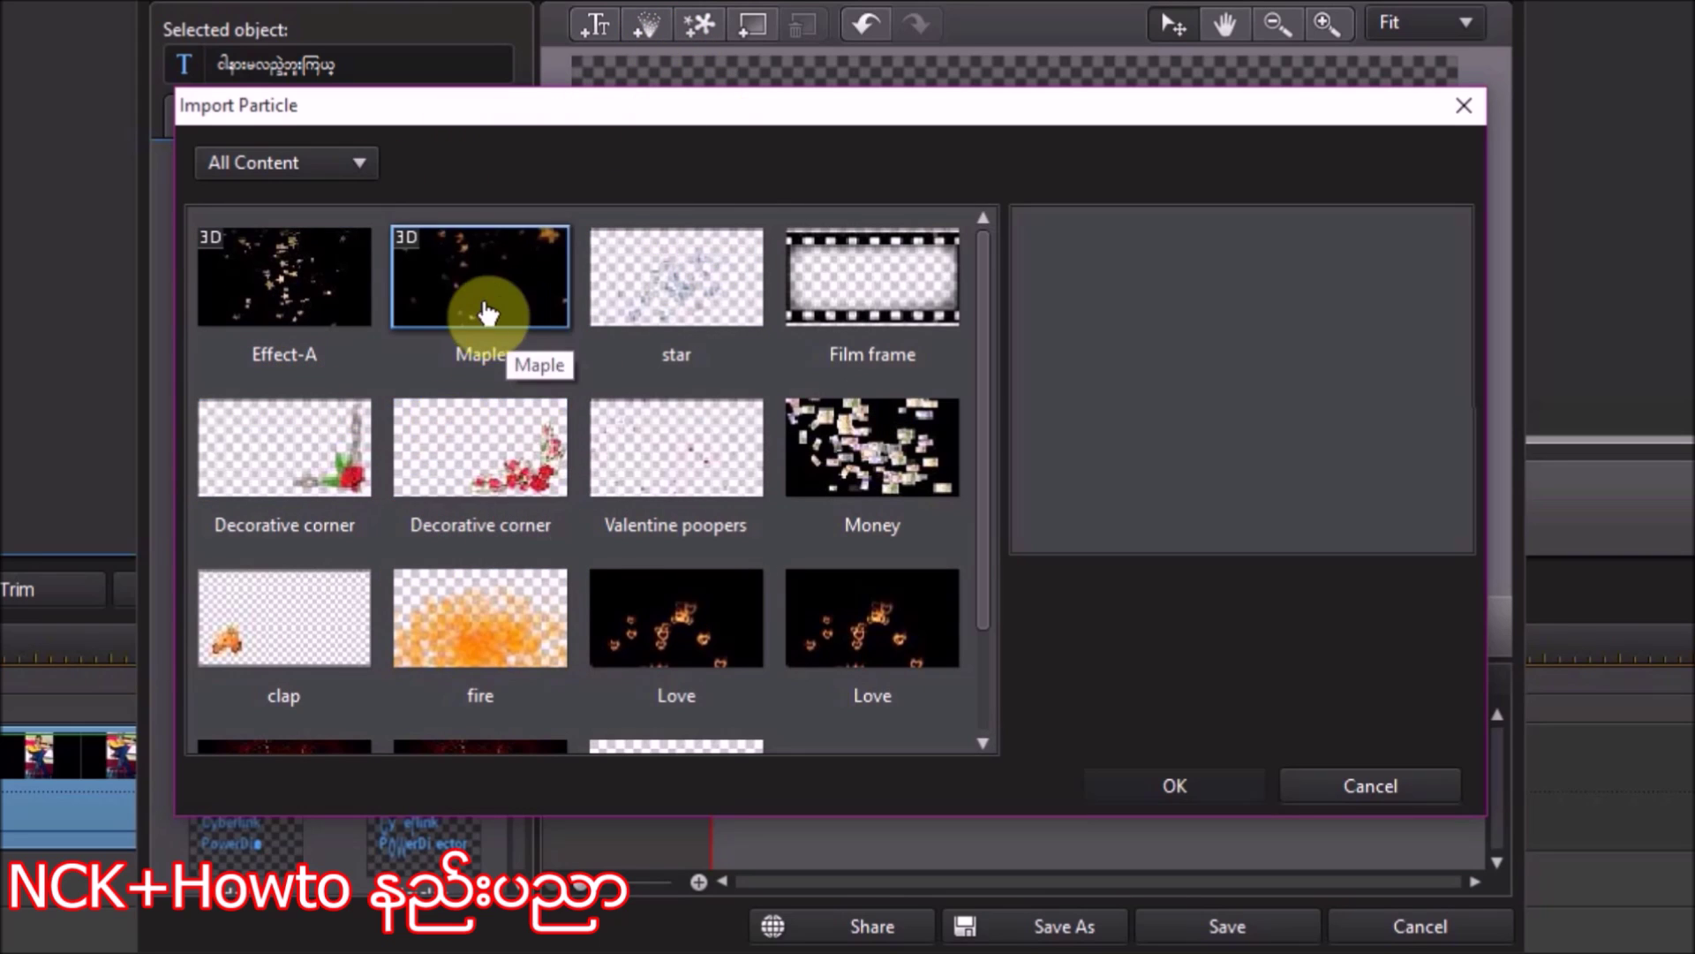
- Add the Effect-A falling-stars particle layer above the Burmese lyric title
left_click(304, 276)
double_click(304, 276)
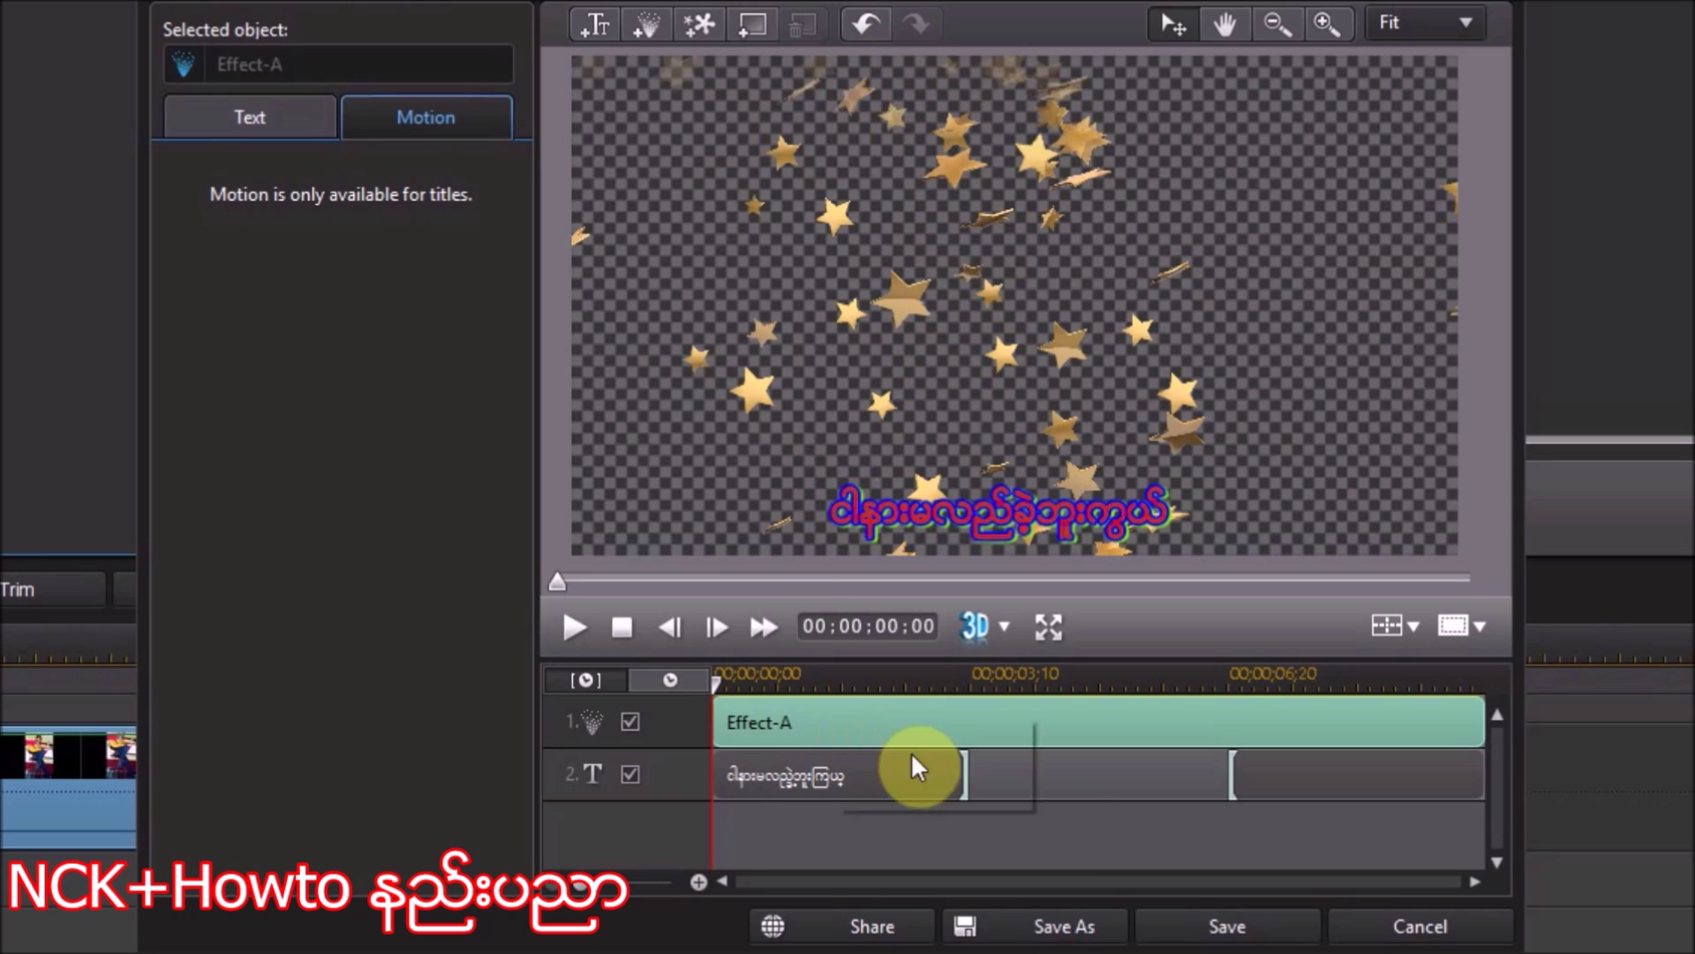
left_click(1205, 930)
- Save the falling-stars Burmese lyric title as a custom template named '1'
left_click(666, 543)
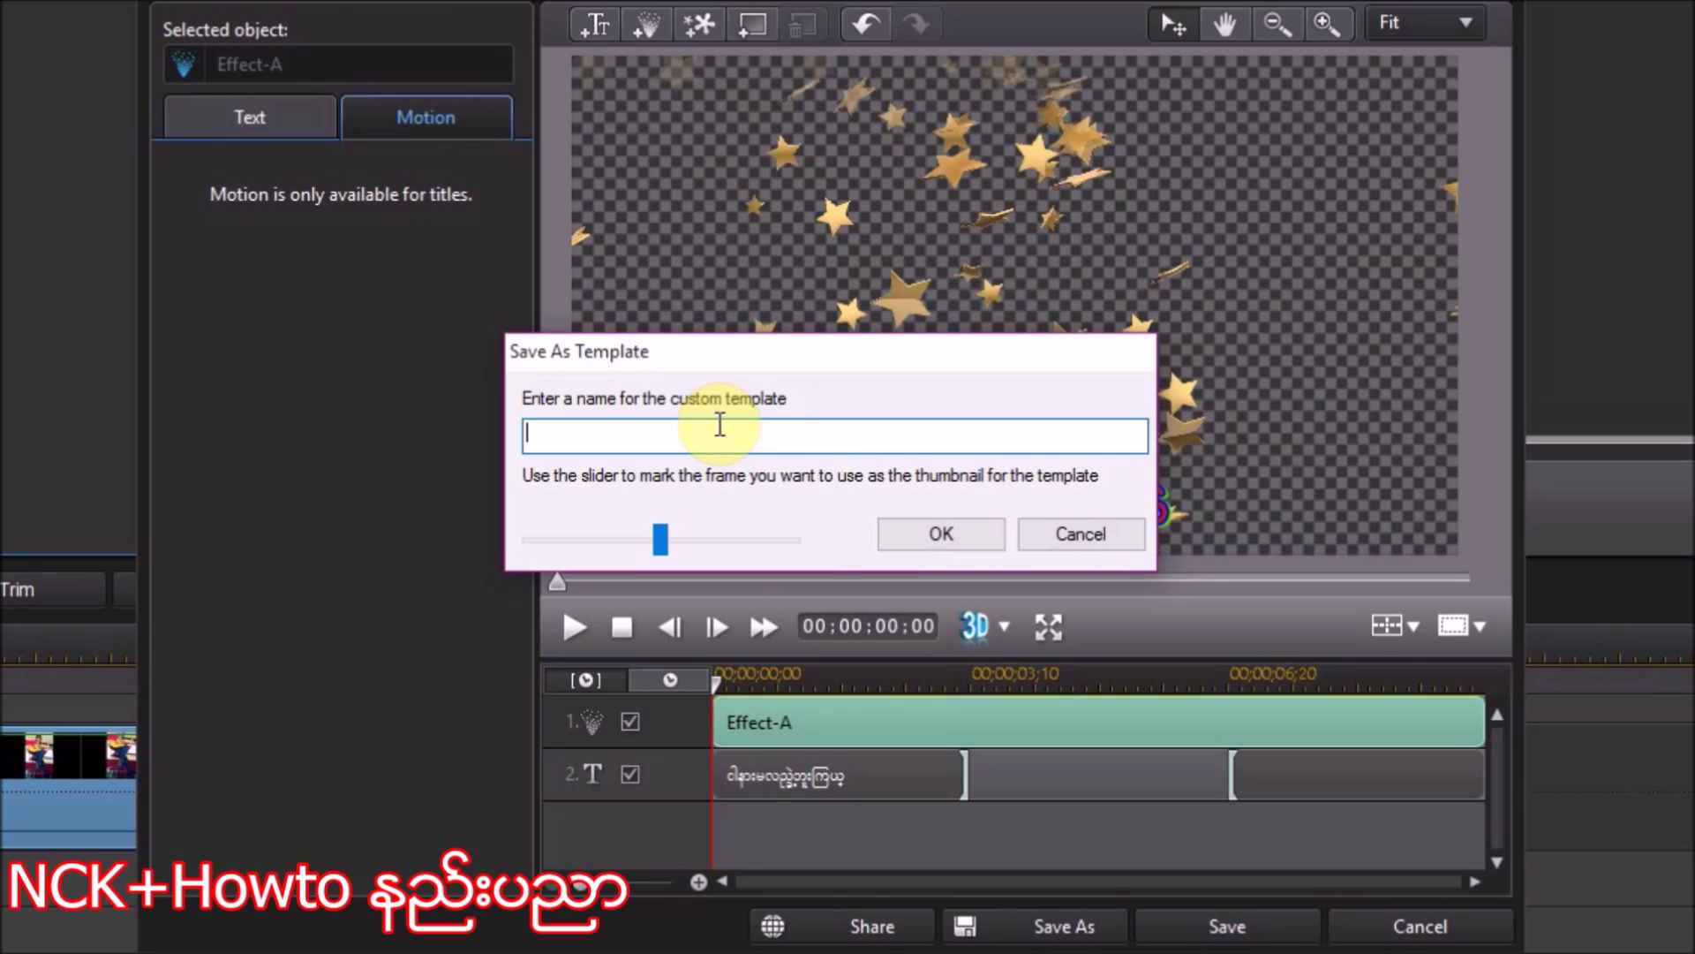
type("1")
left_click(920, 537)
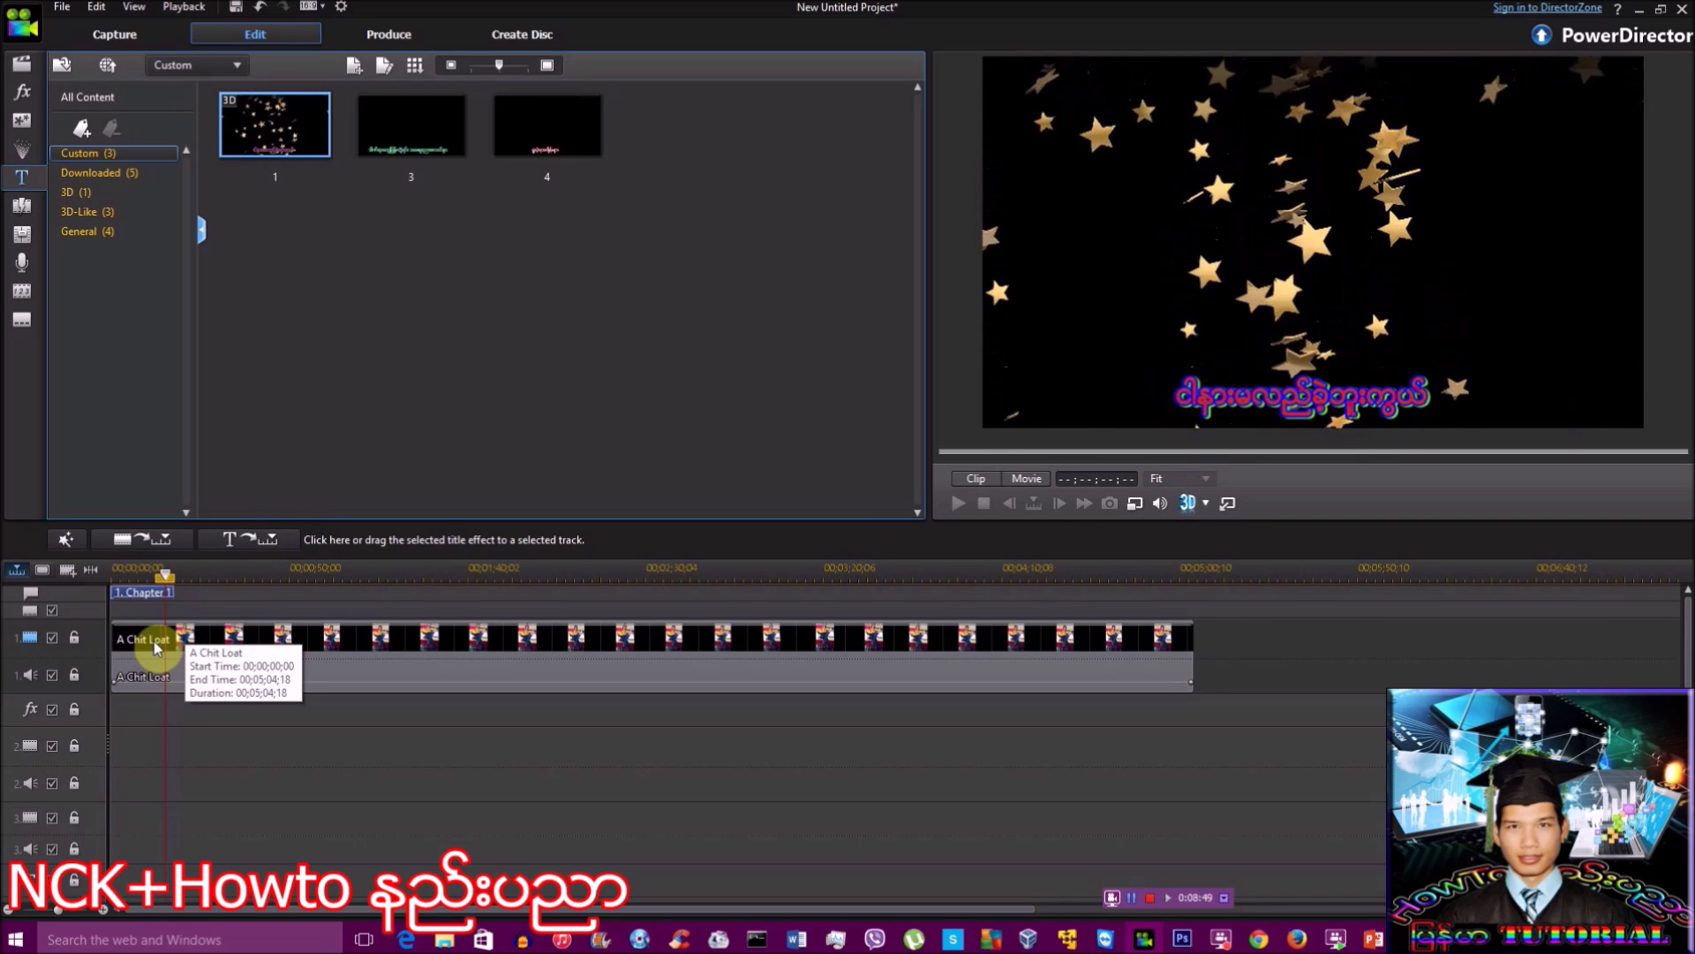
mouse_move(125, 641)
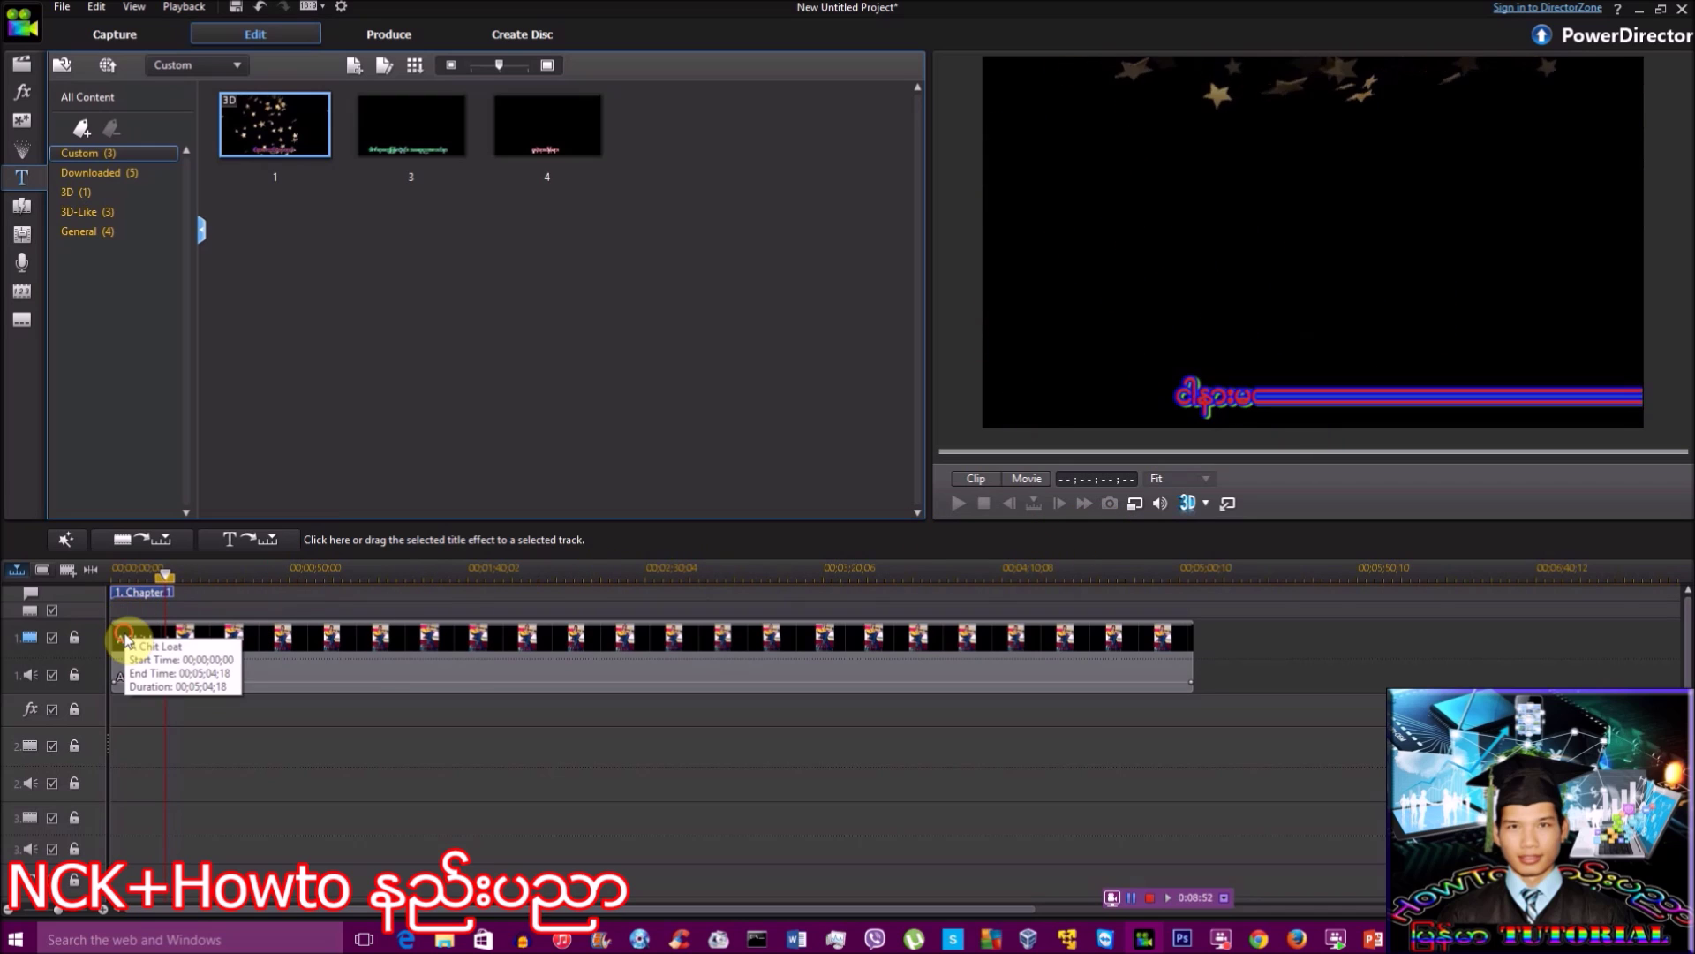
left_click(127, 641)
left_click(961, 504)
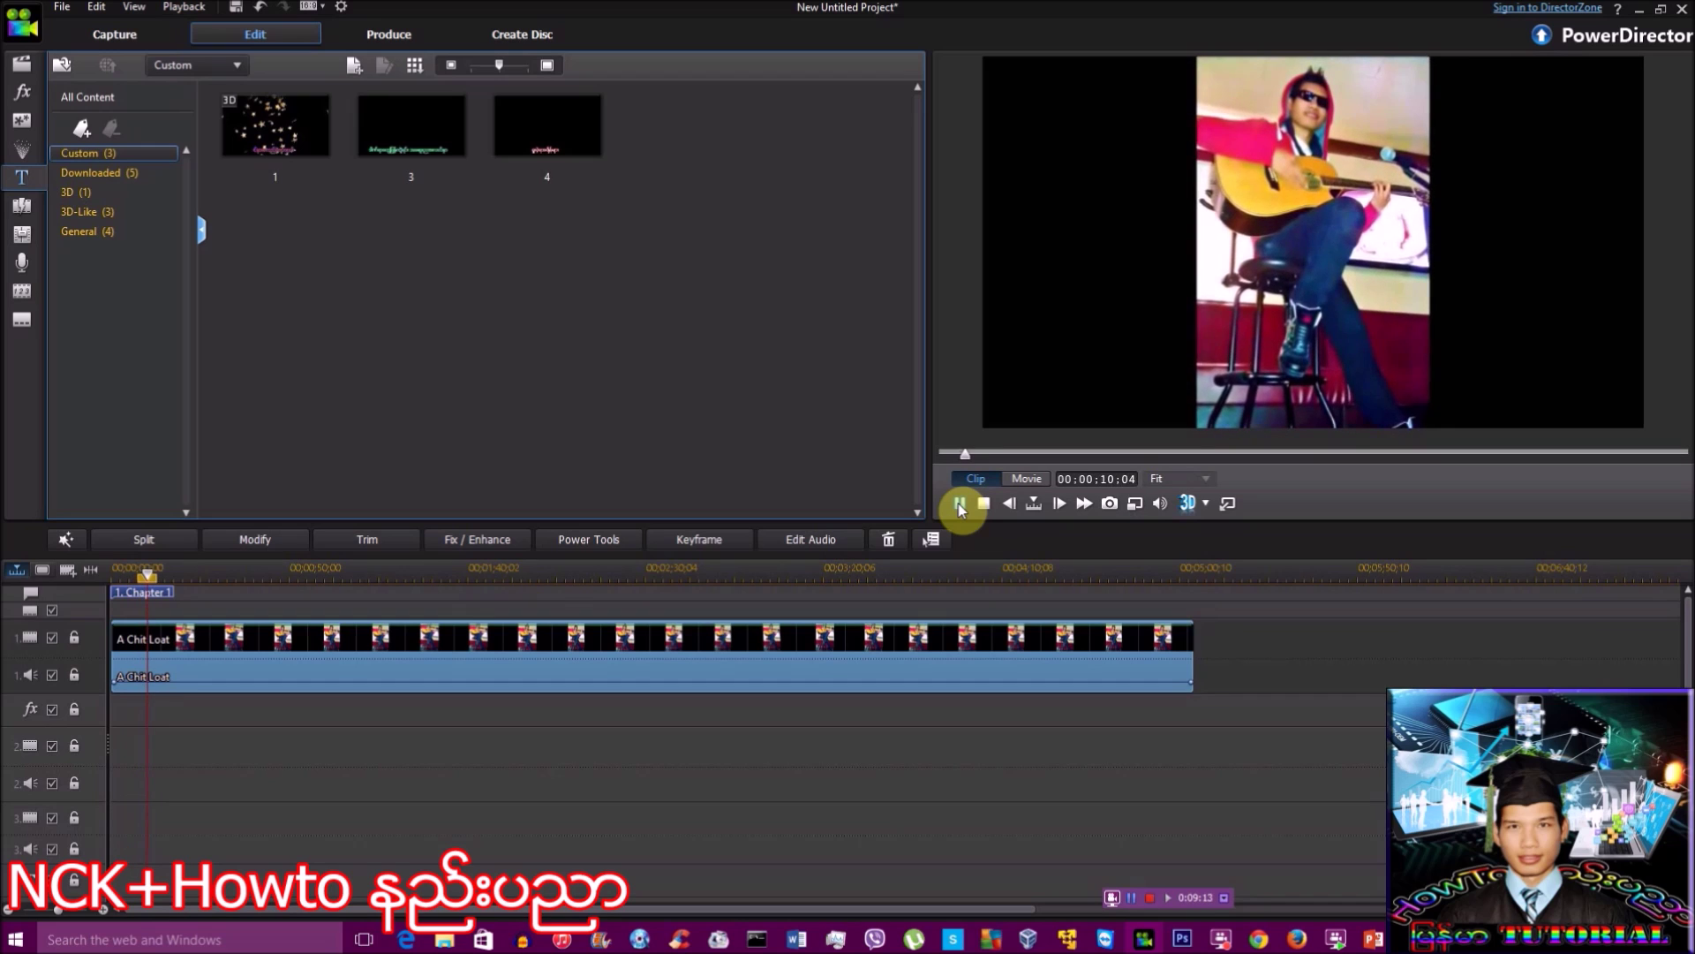
left_click(957, 504)
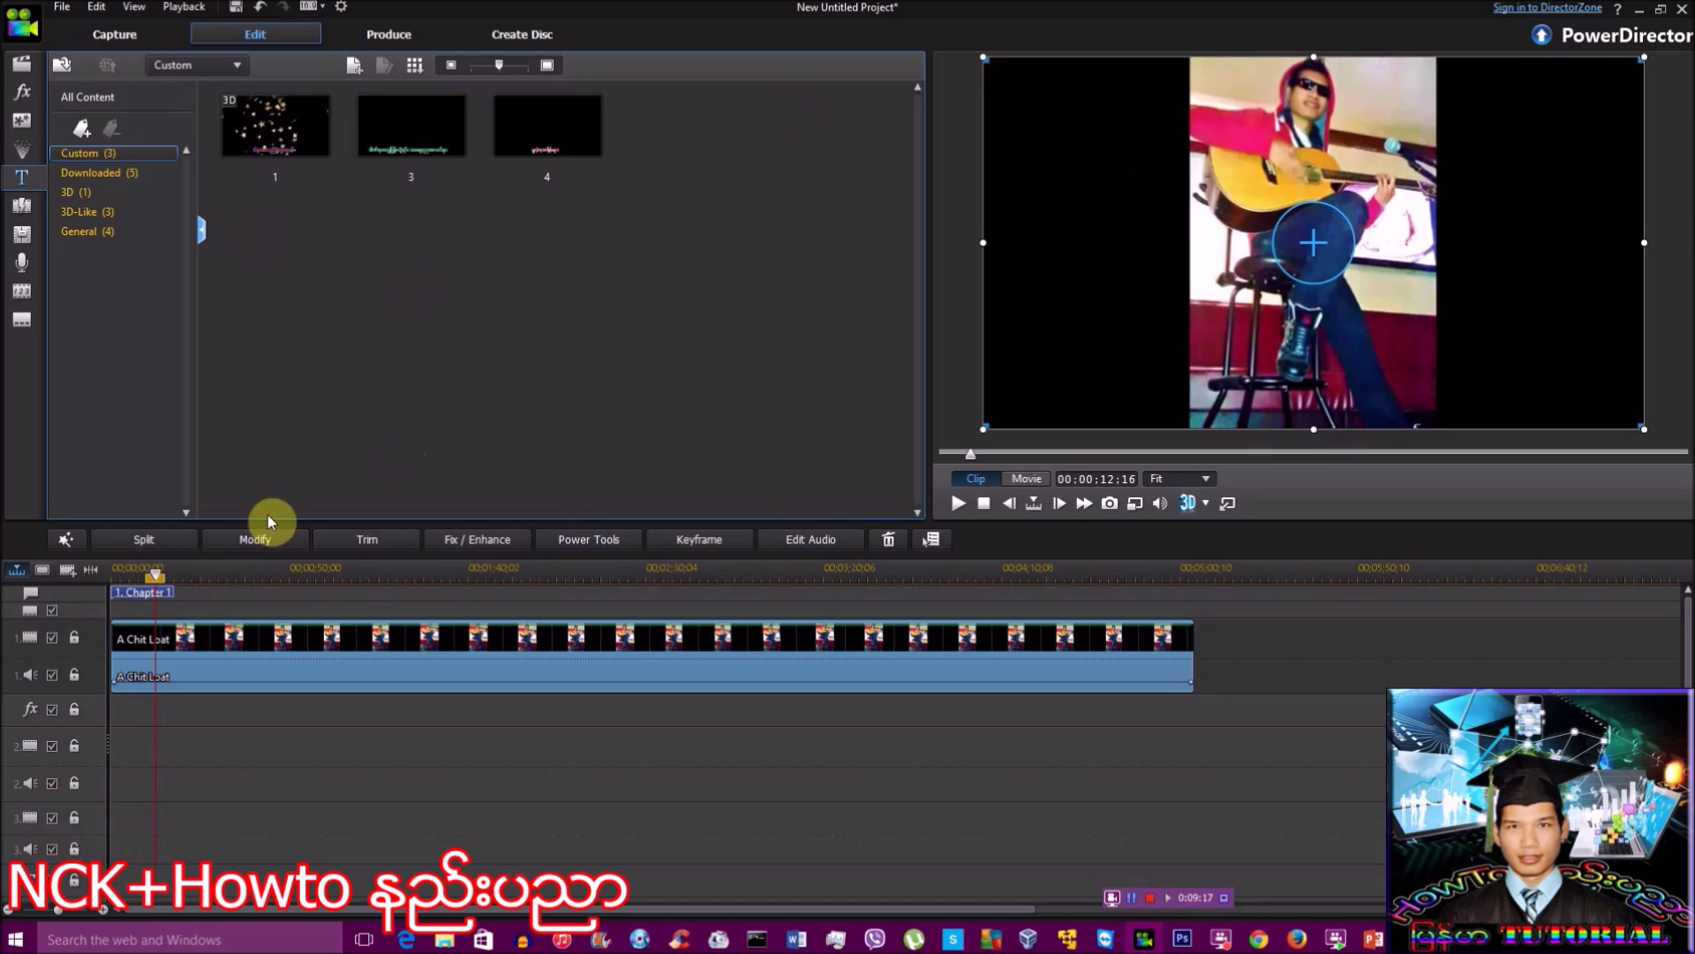
left_click_drag(156, 578, 143, 581)
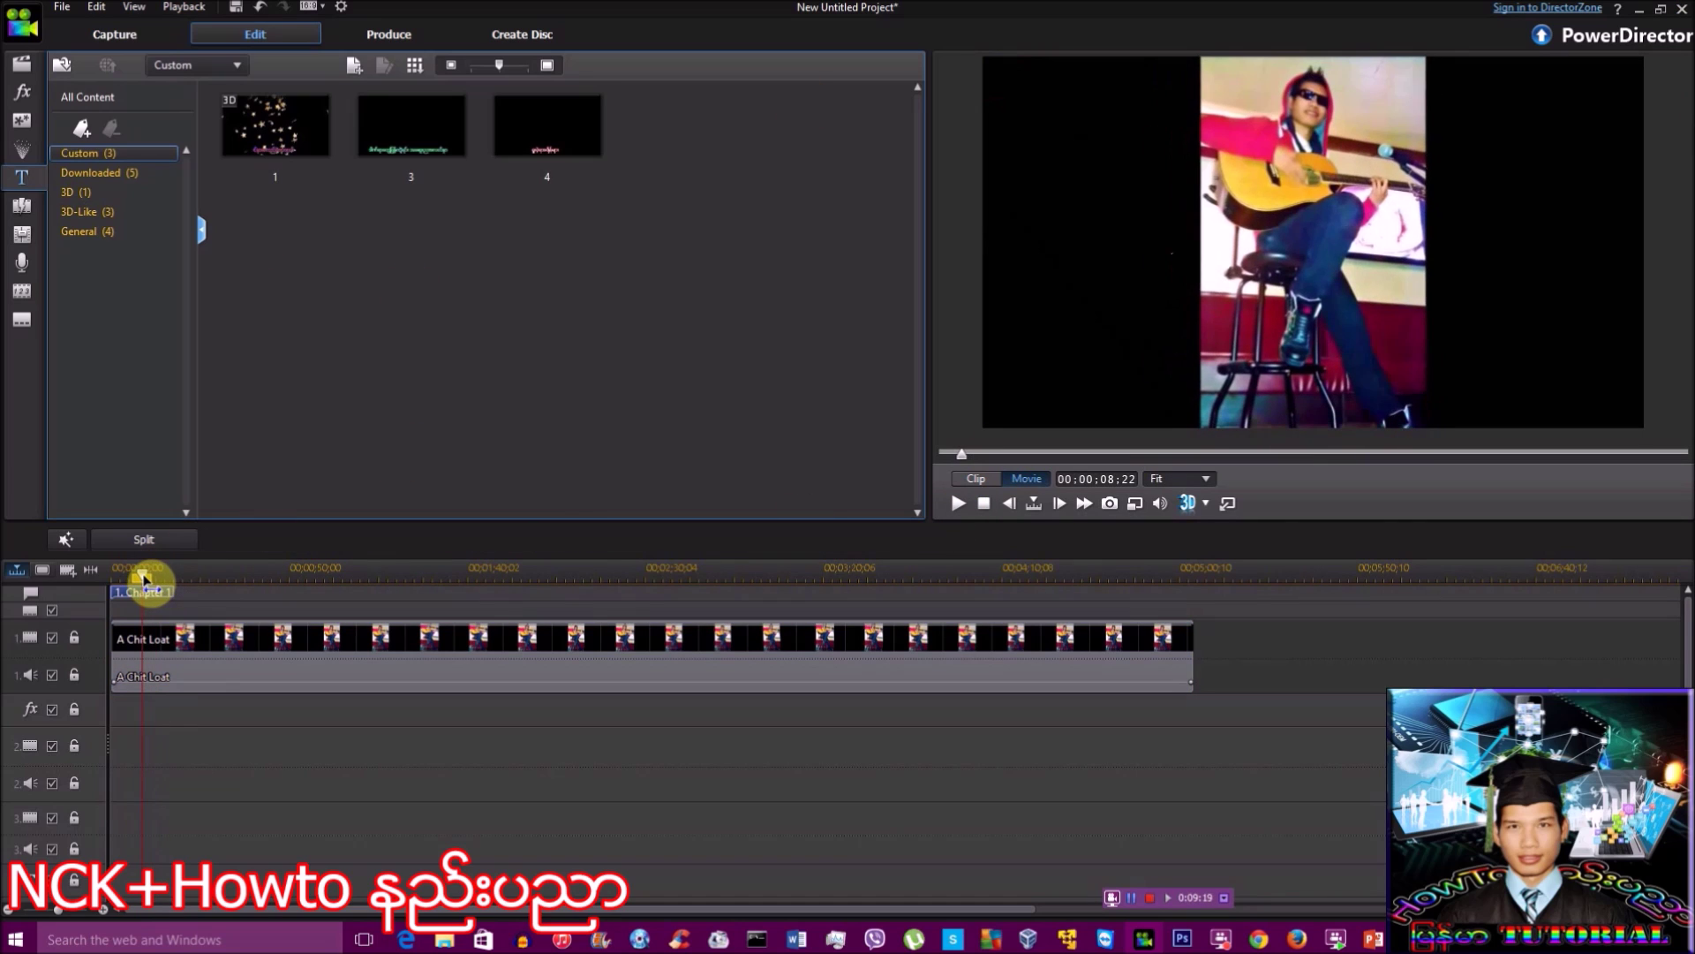
left_click(143, 580)
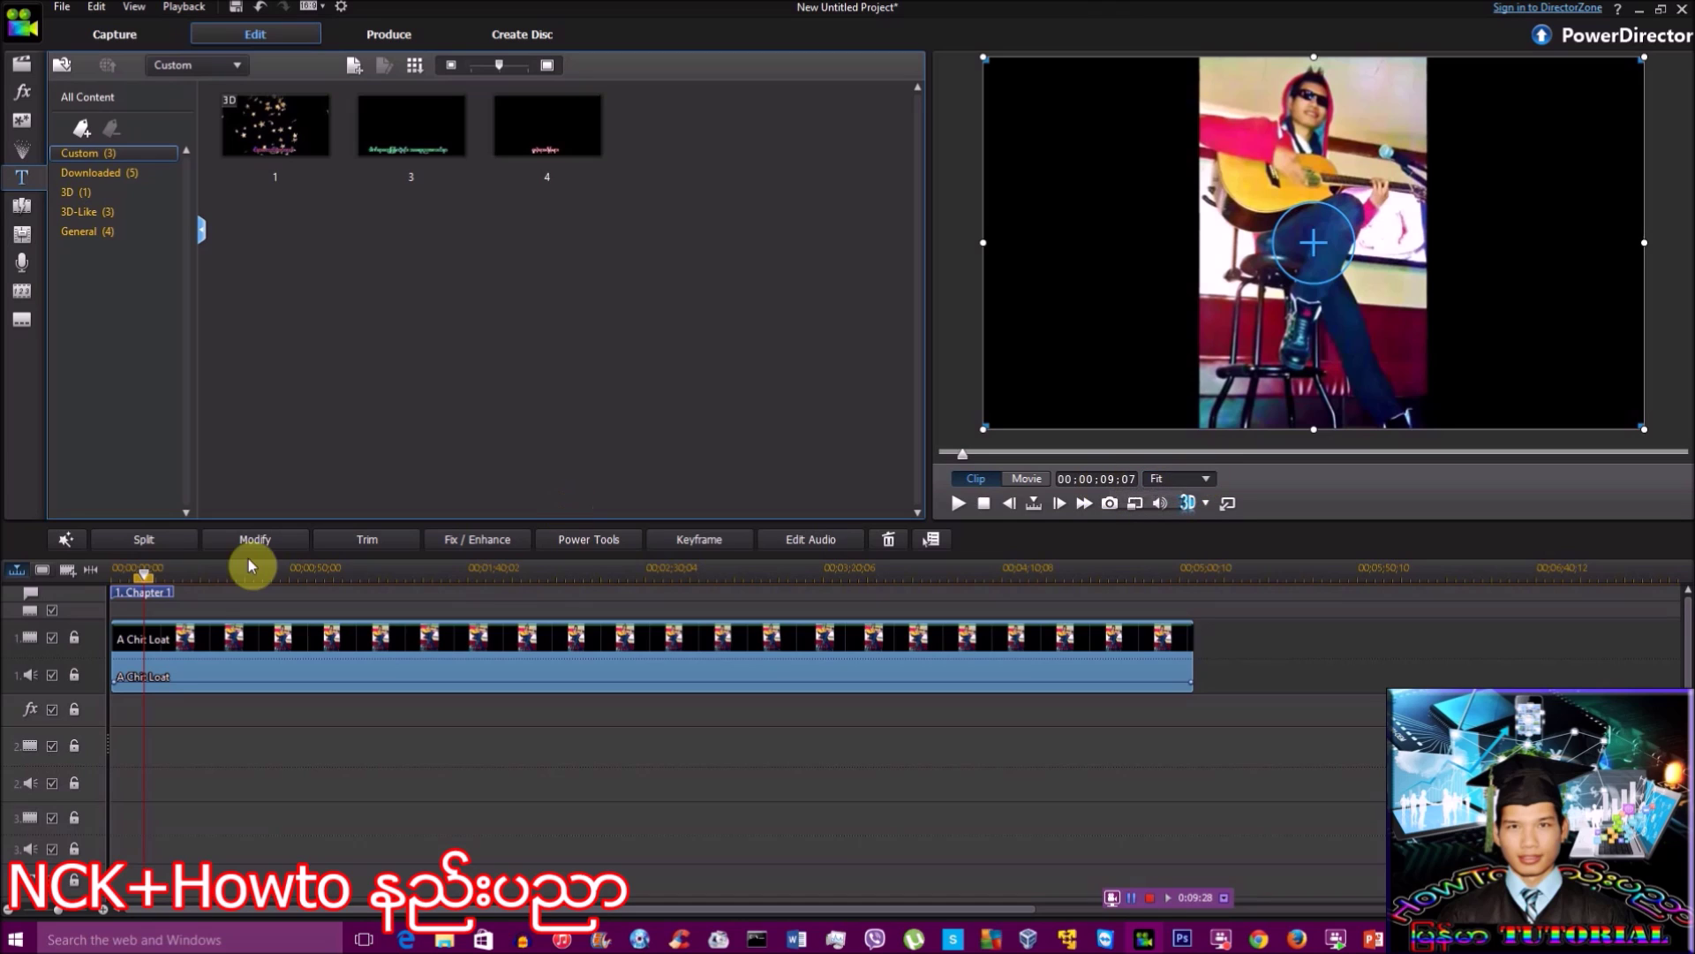
left_click_drag(147, 579, 132, 577)
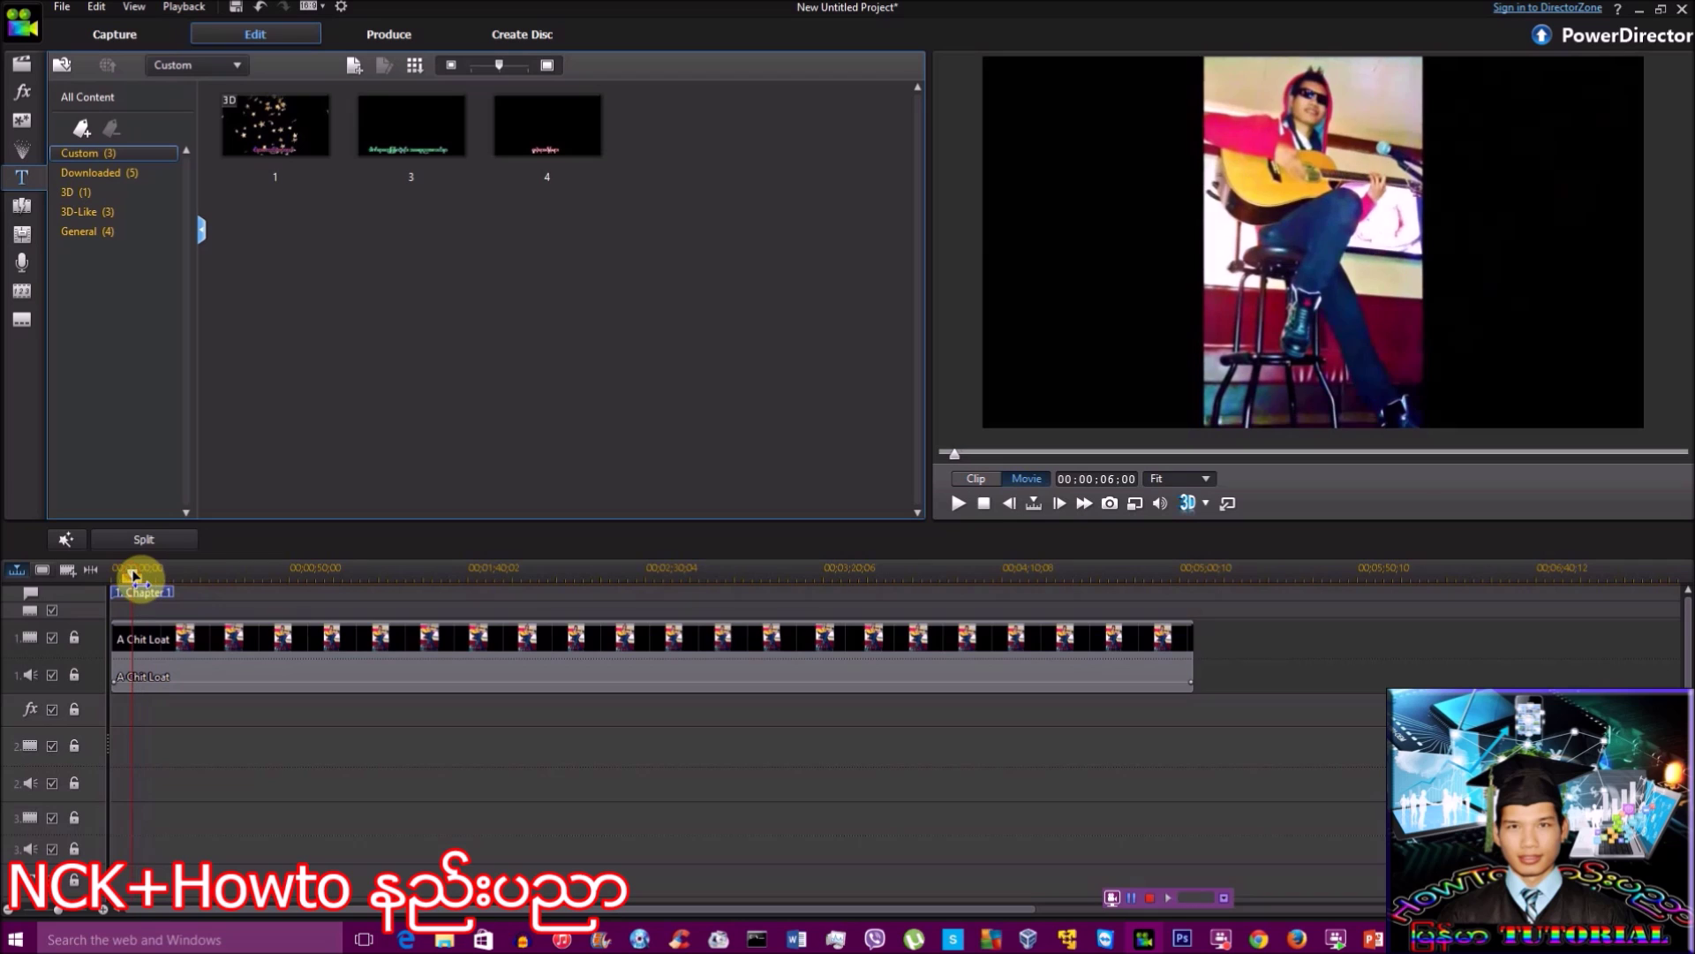
left_click(959, 503)
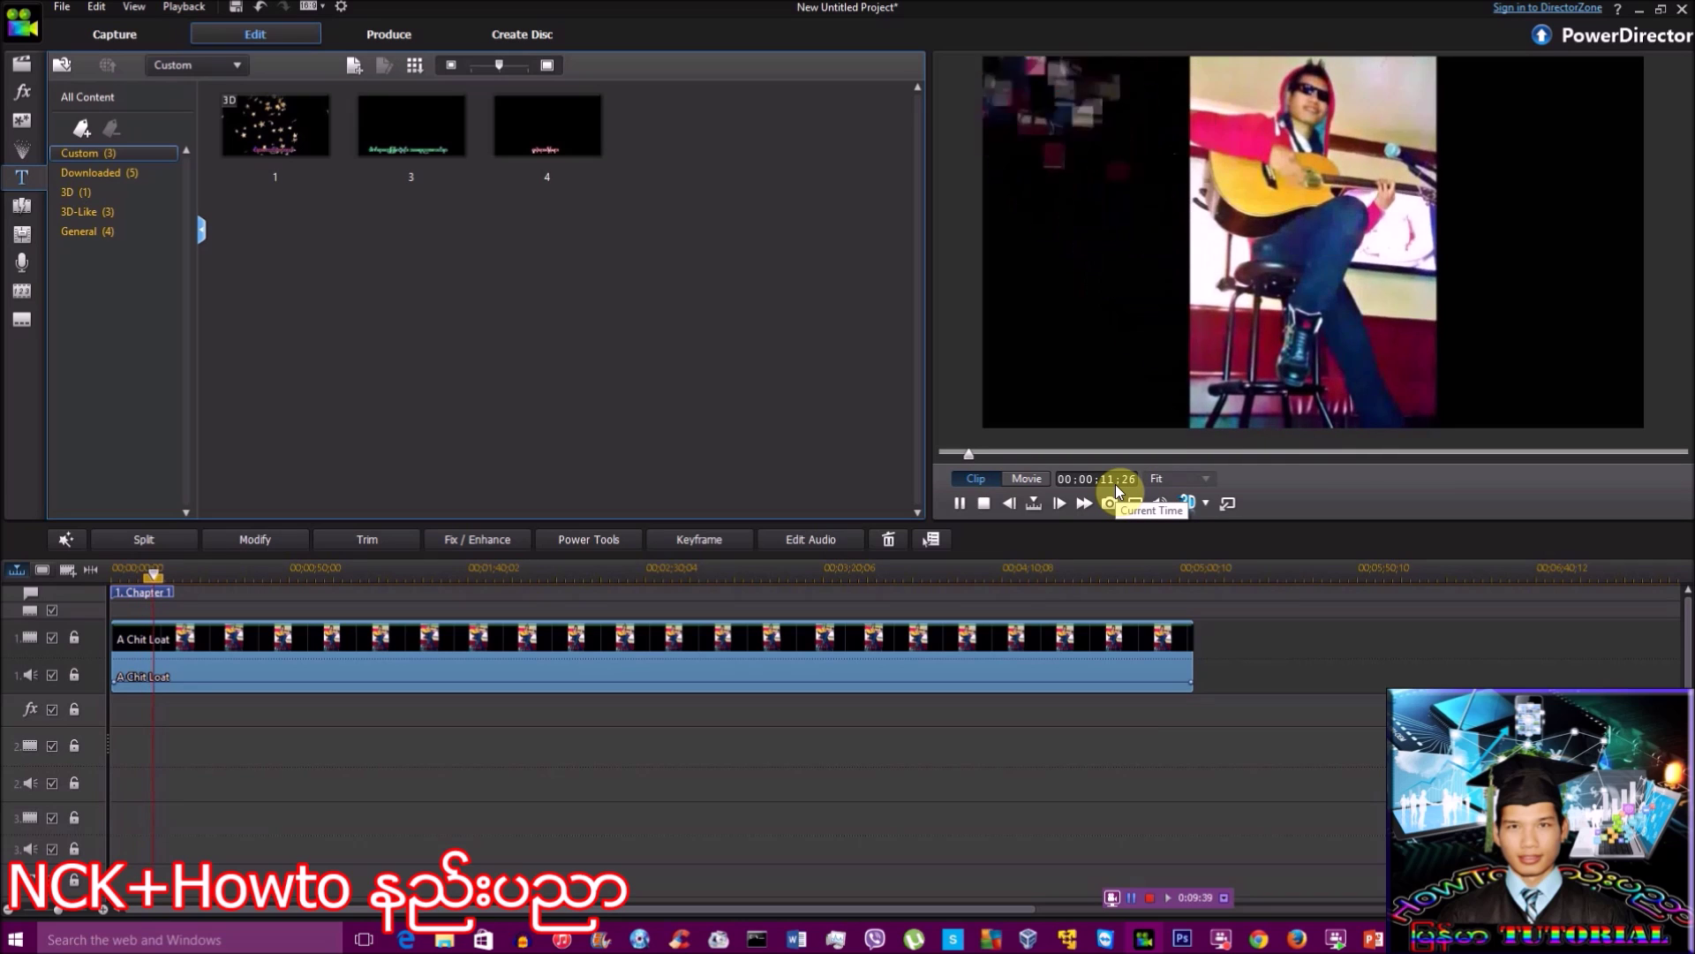
left_click(963, 501)
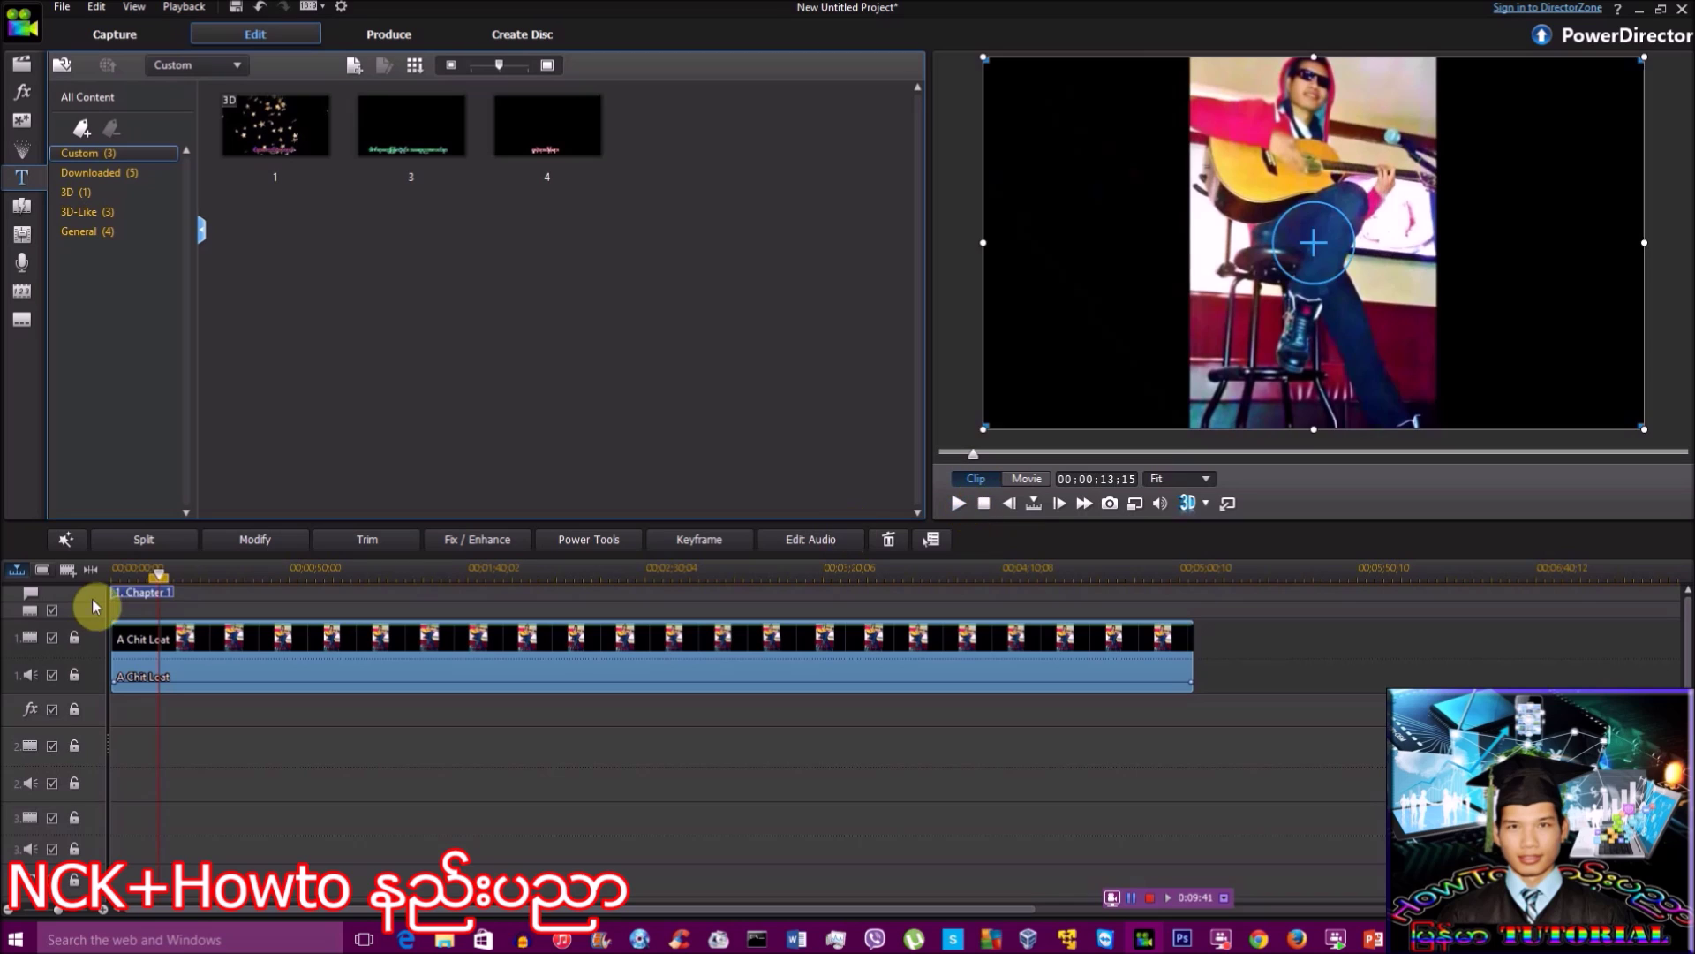
left_click(152, 578)
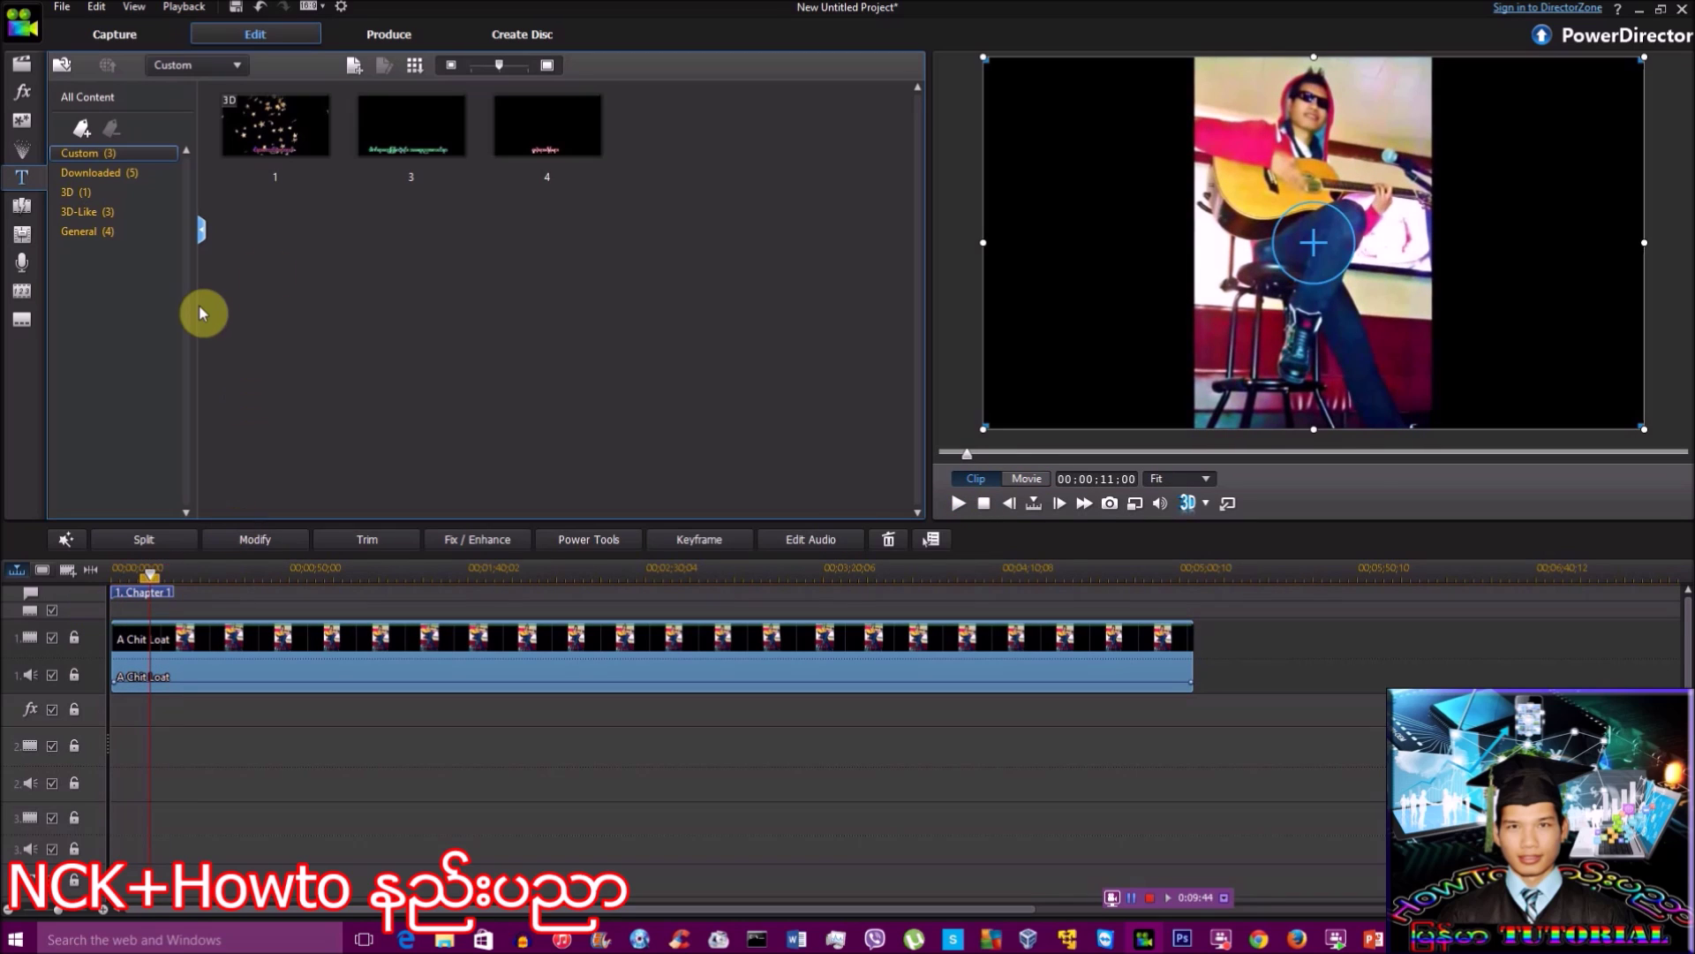
left_click(275, 129)
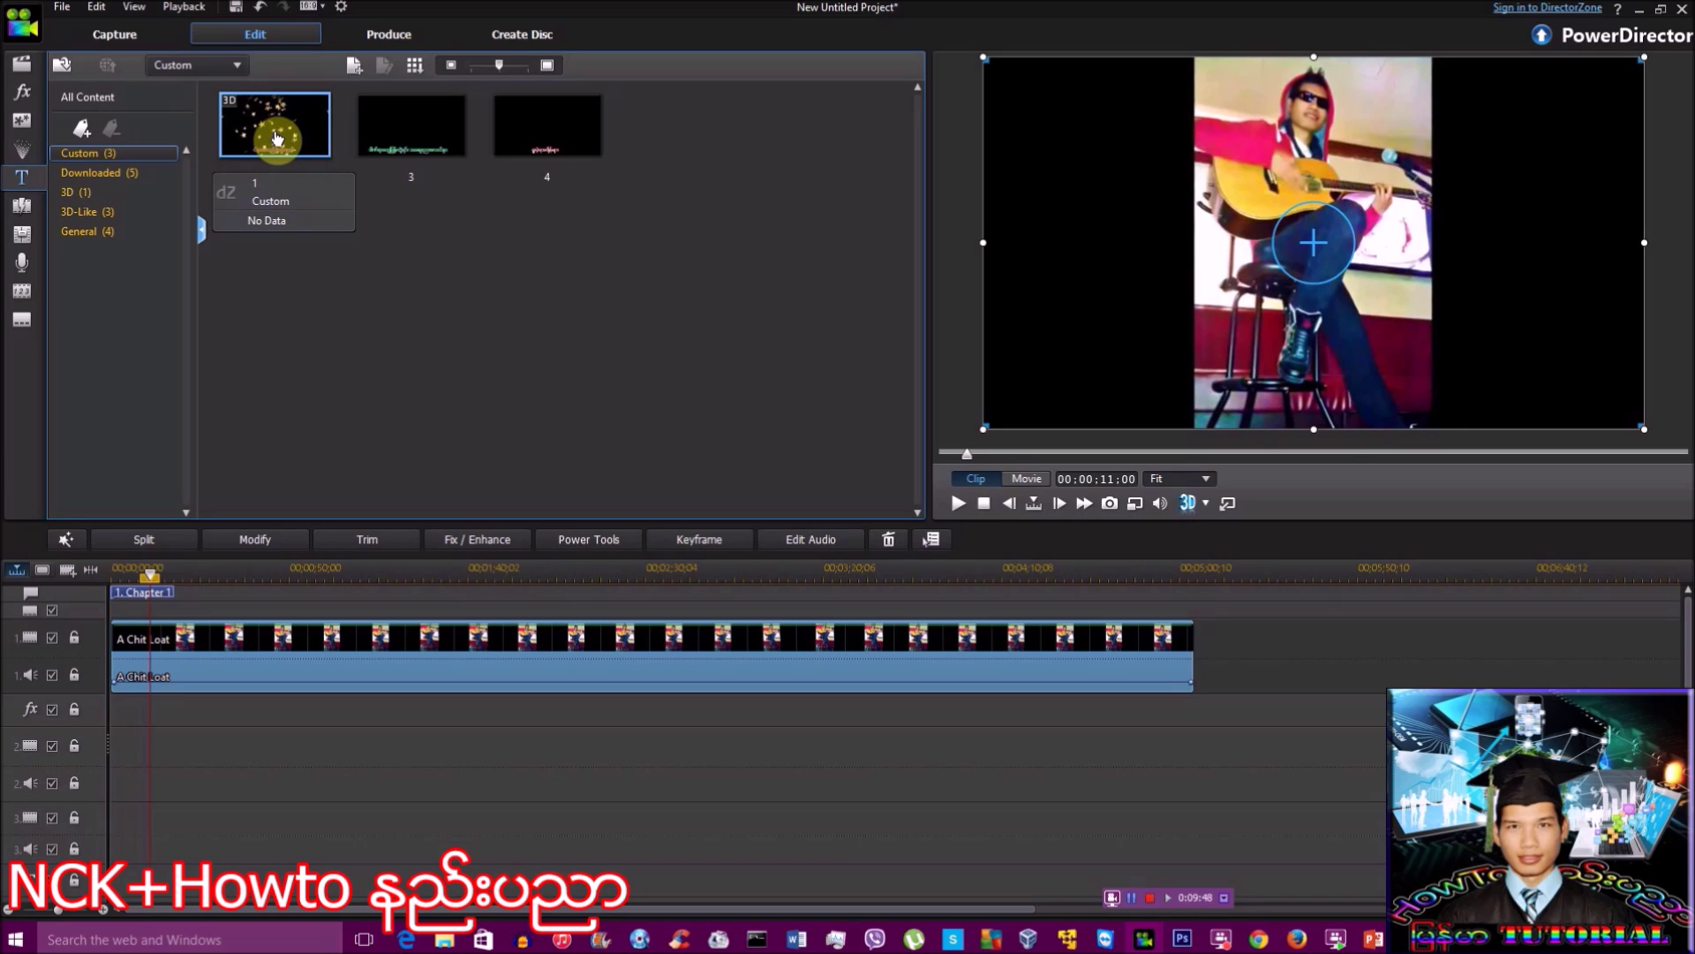
- Place custom title 1 on the track below the music video and play it
left_click_drag(273, 139, 156, 714)
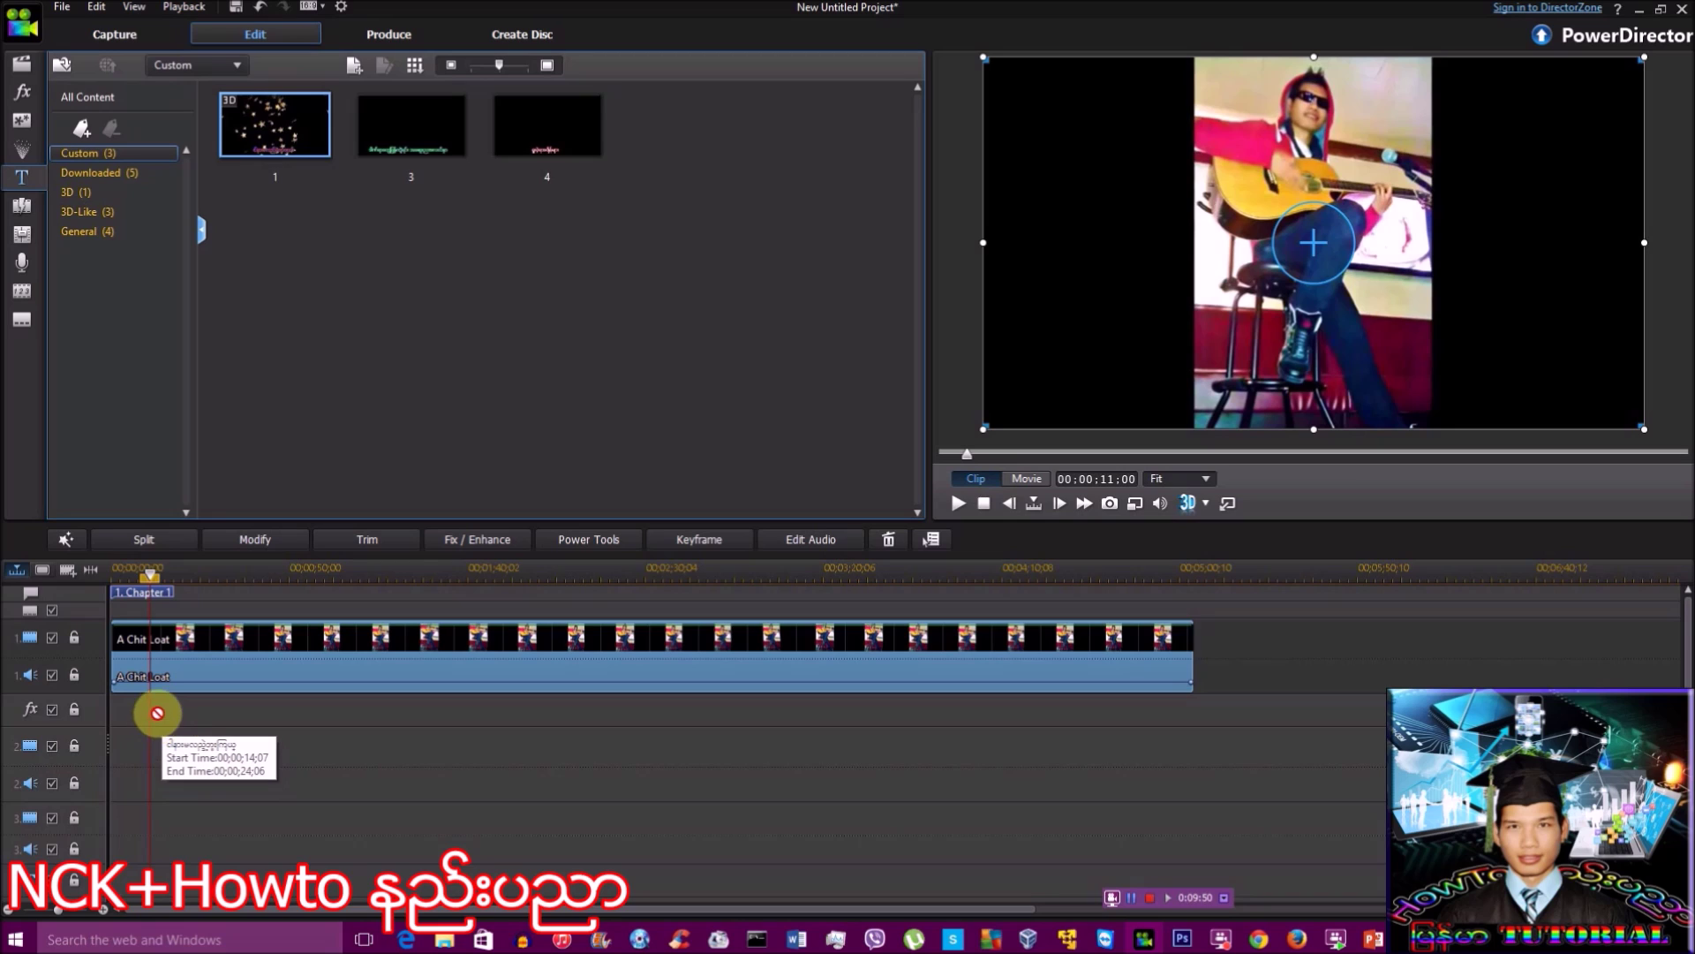
left_click_drag(157, 713, 156, 760)
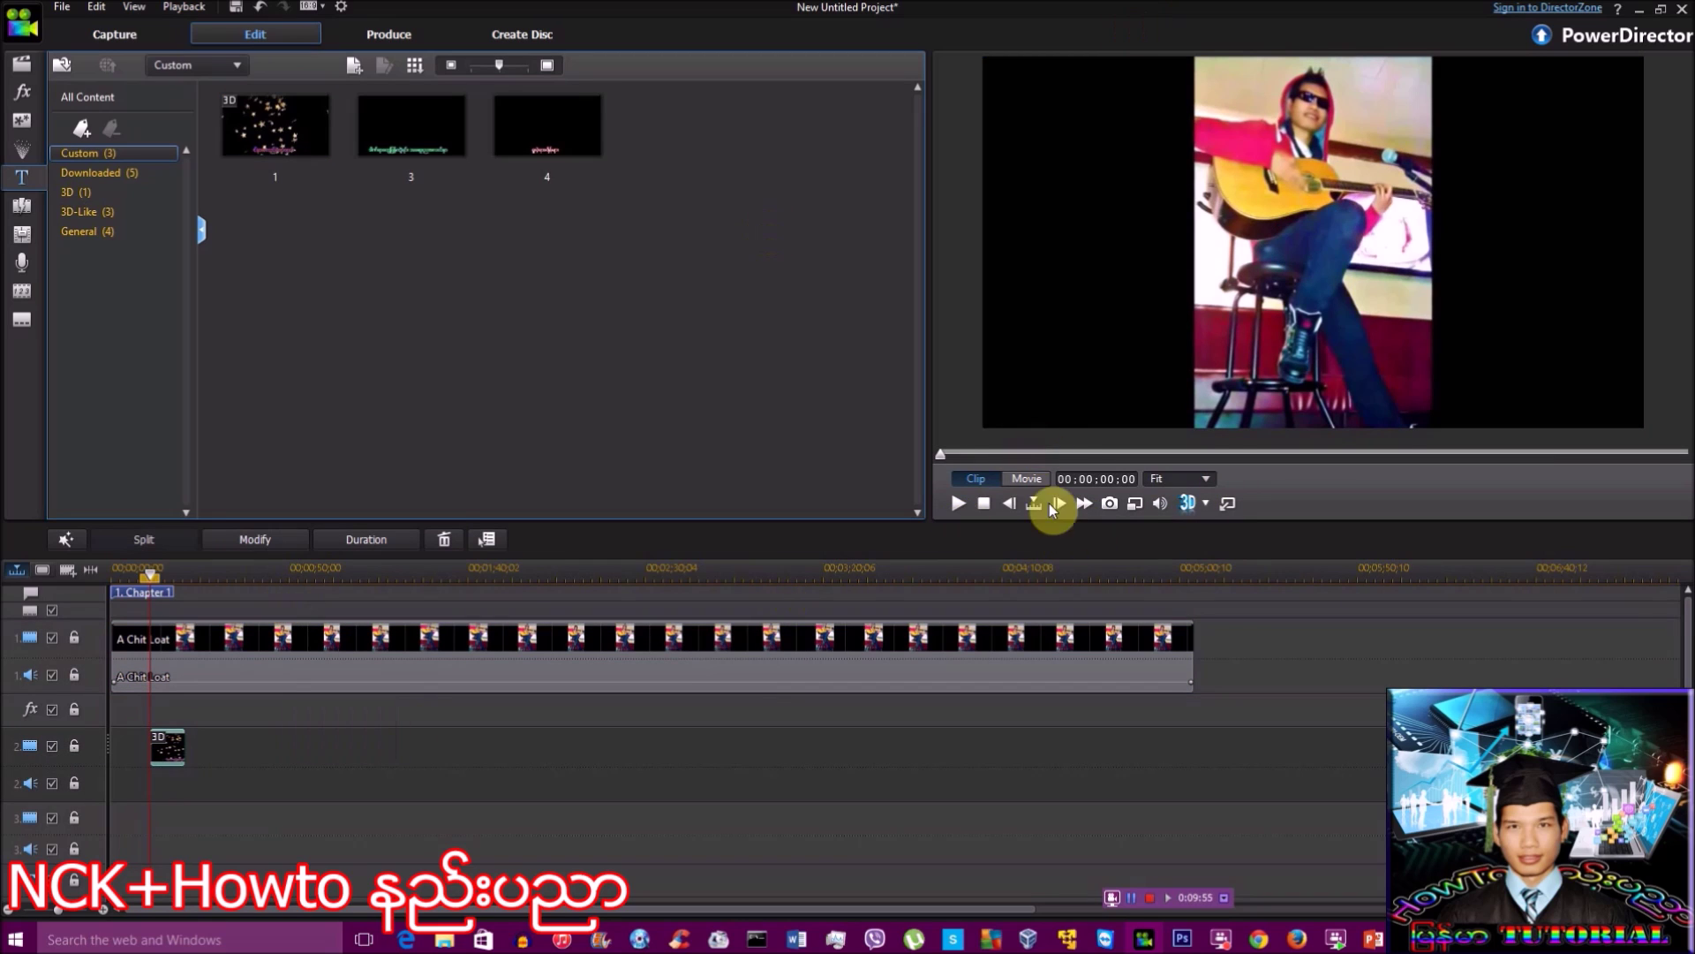
left_click(960, 505)
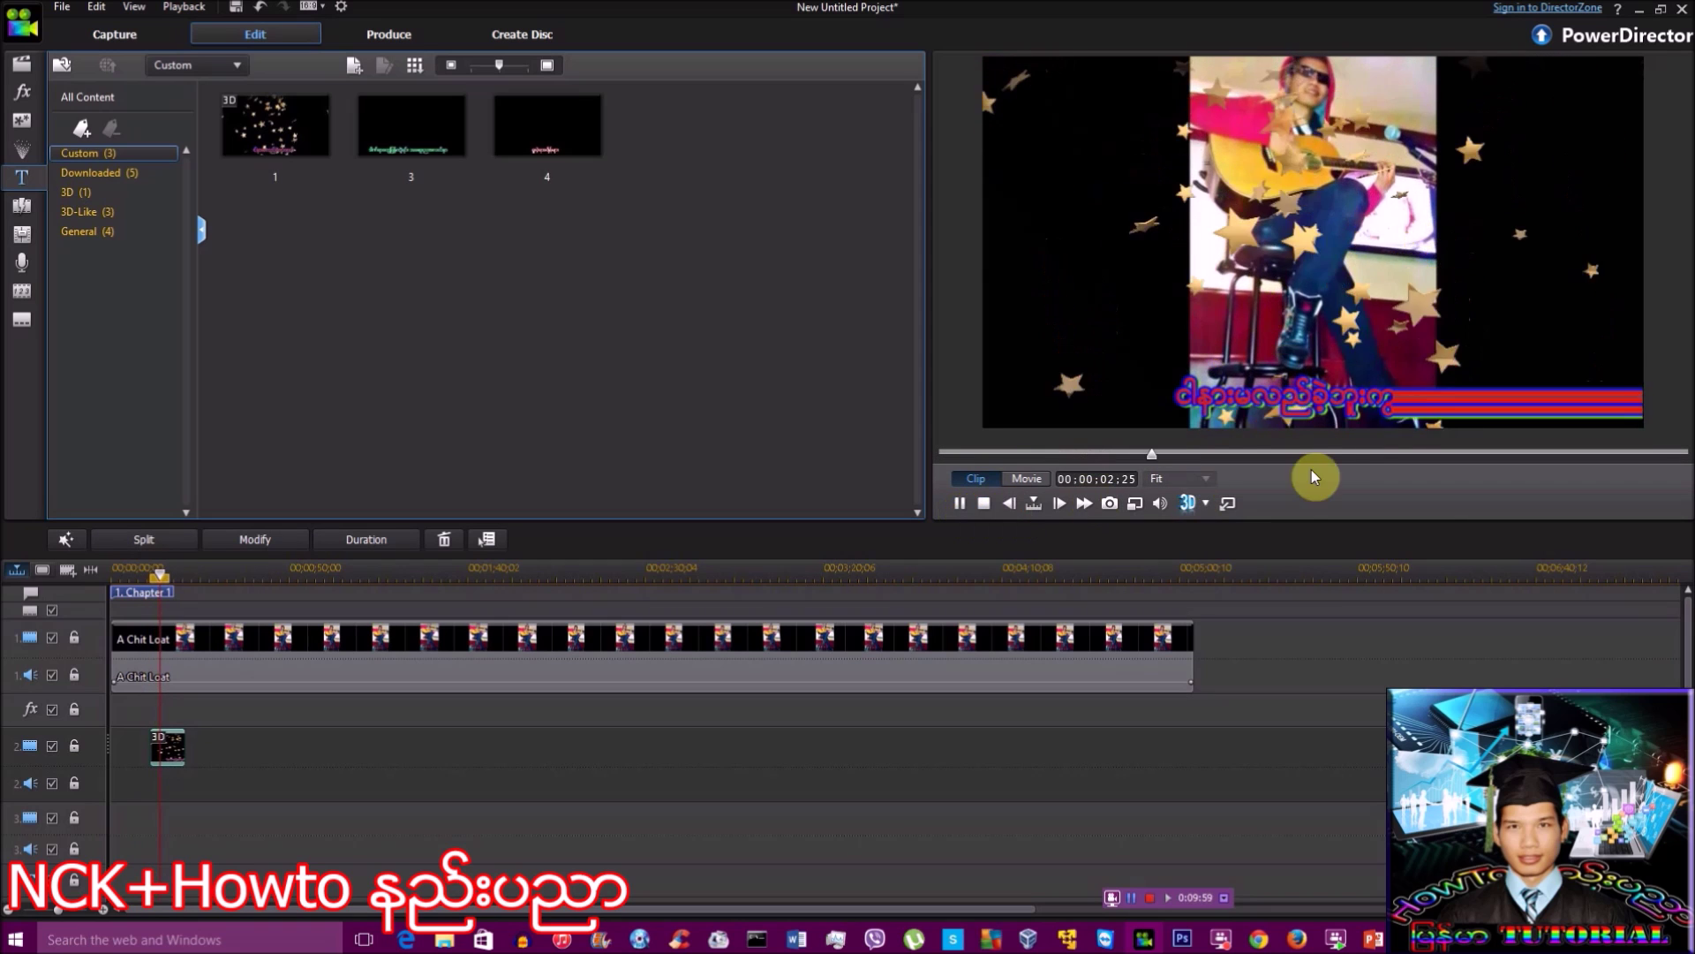
left_click(961, 505)
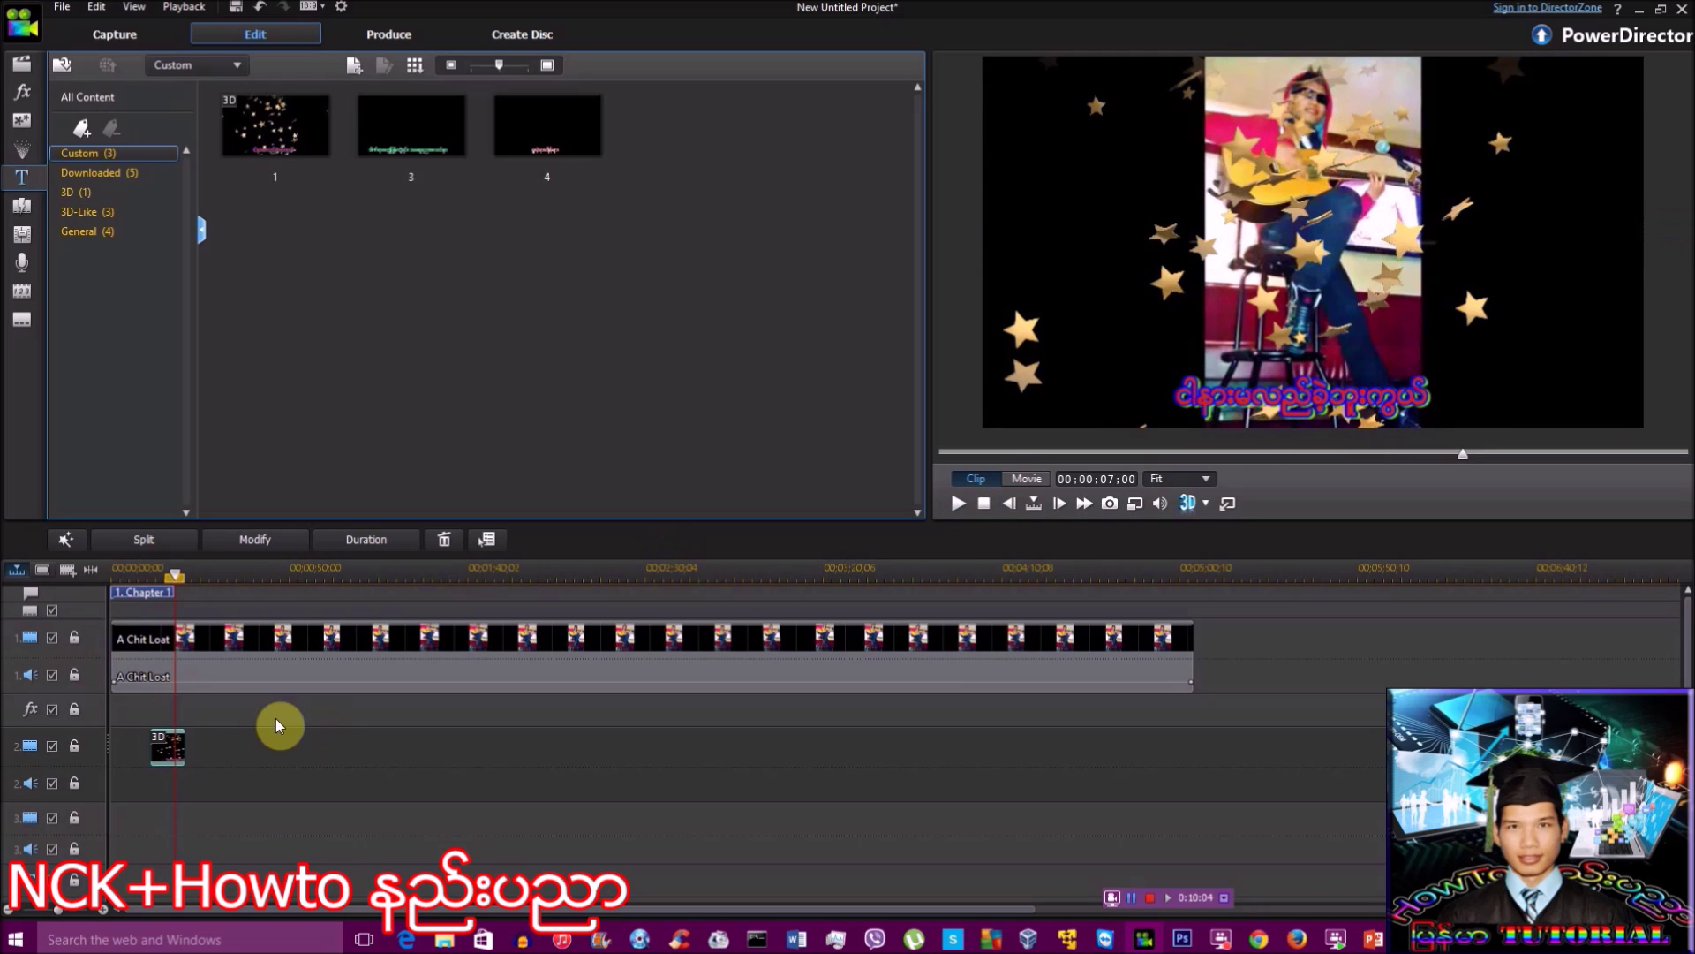
mouse_move(166, 747)
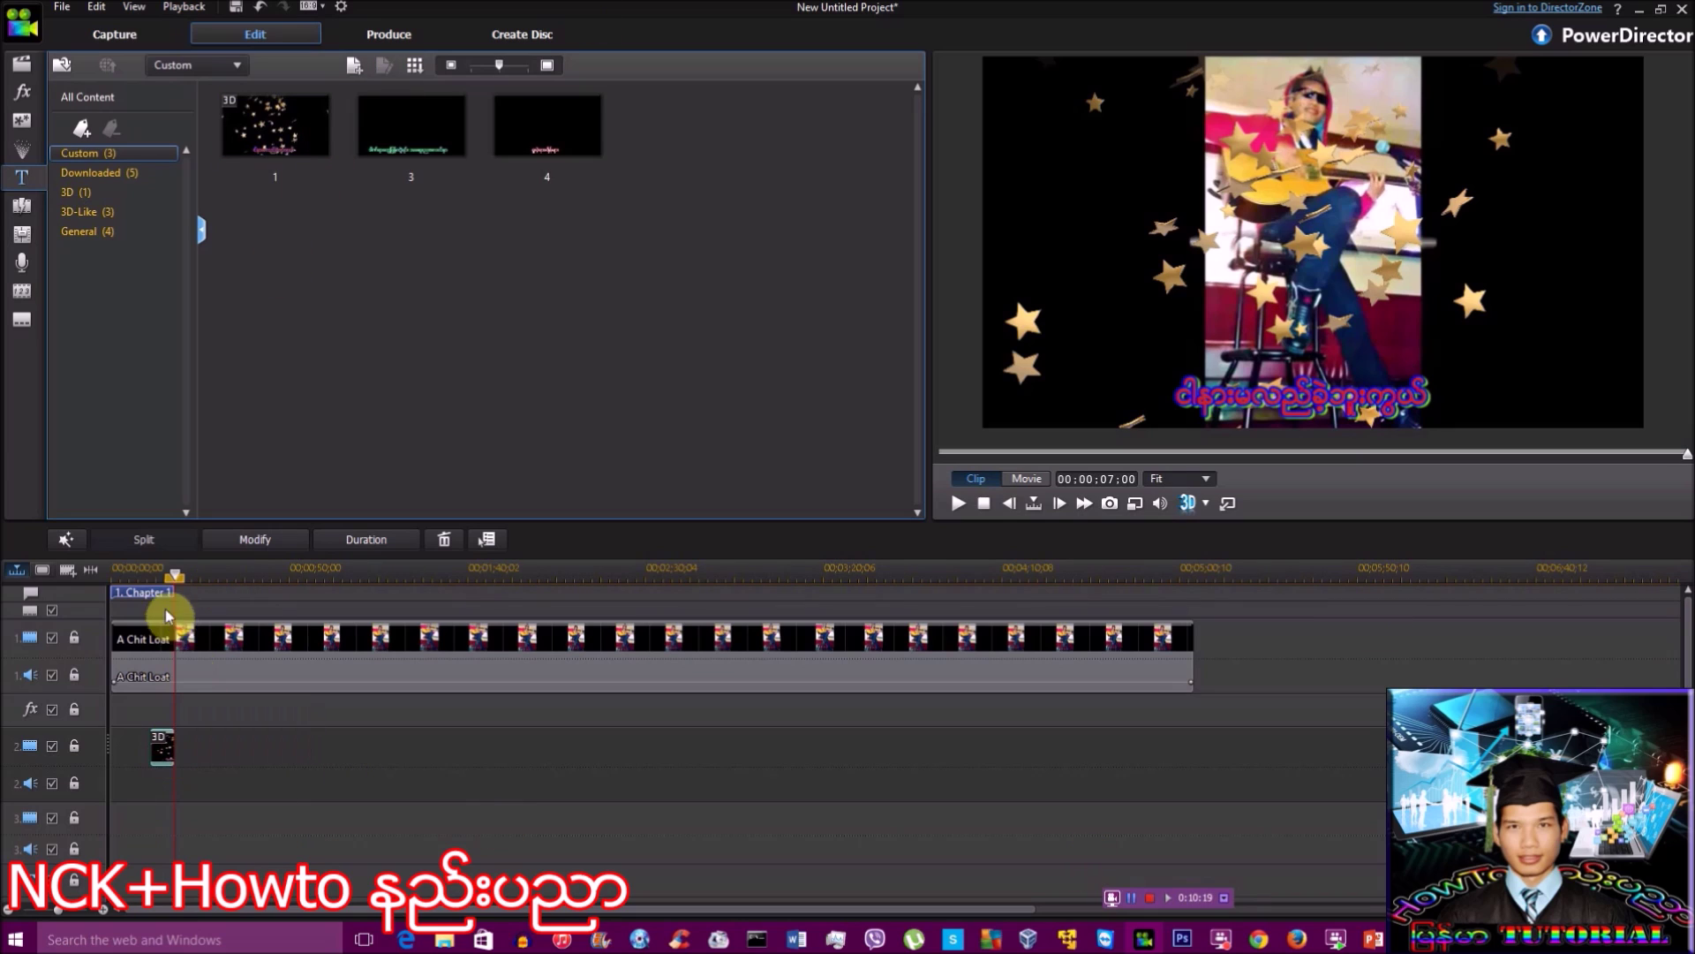
- Preview the starry title again from about 11 seconds into the movie
left_click(168, 576)
left_click(153, 579)
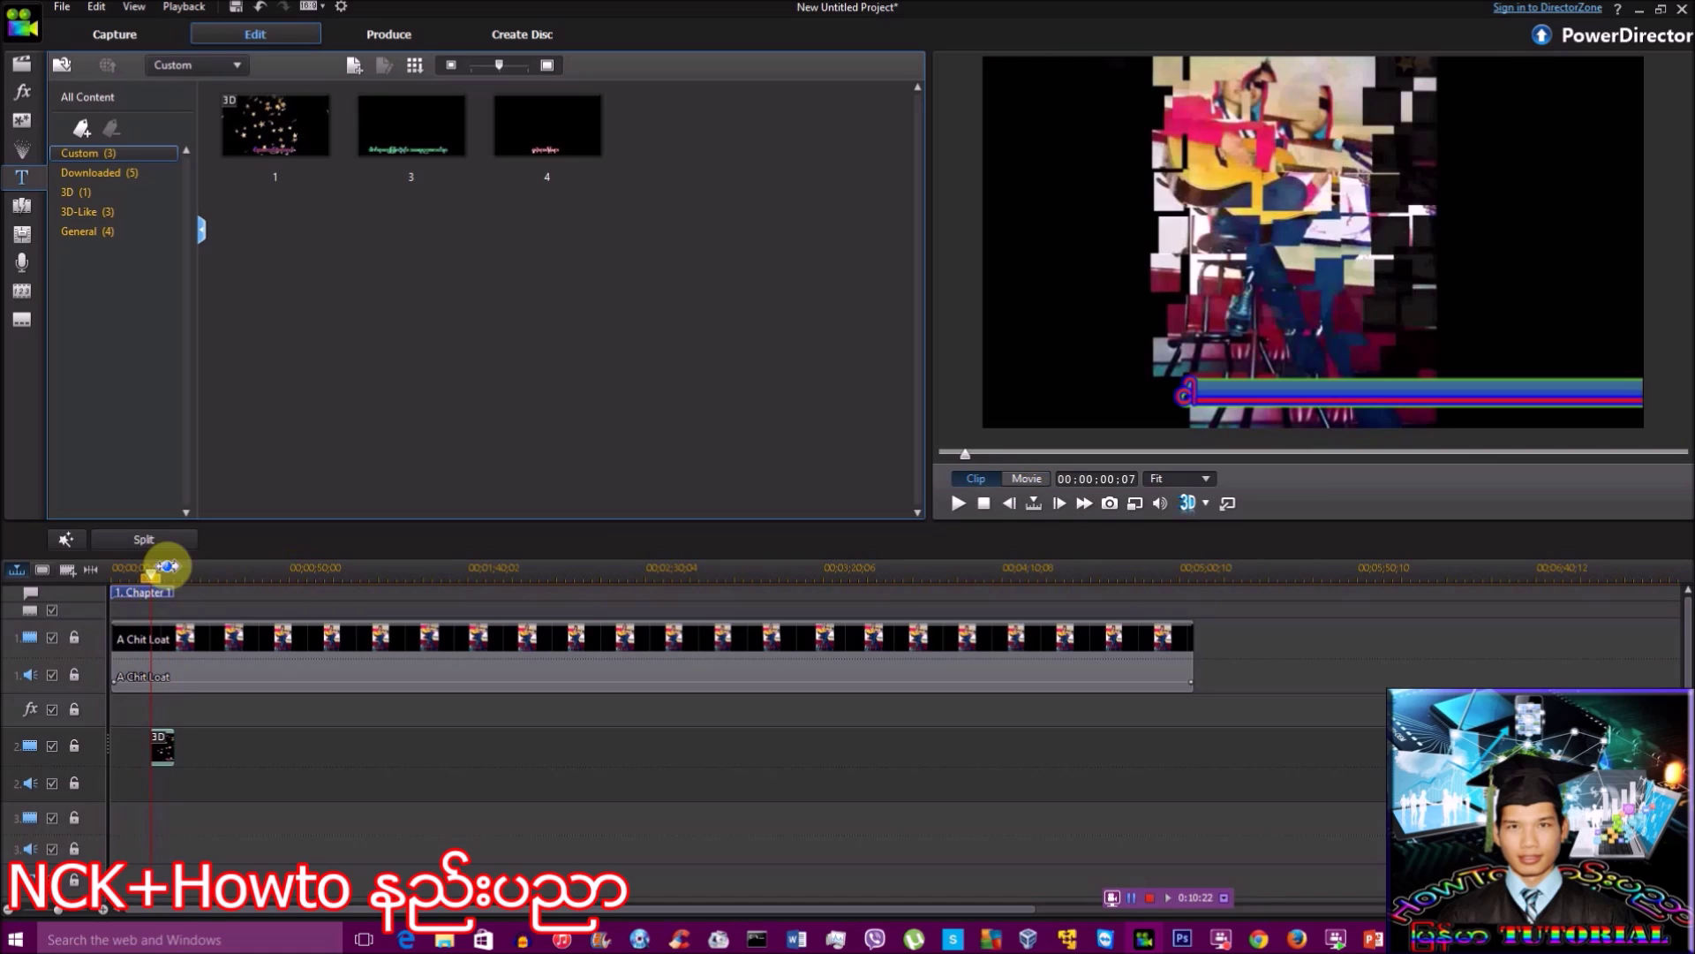
left_click(155, 577)
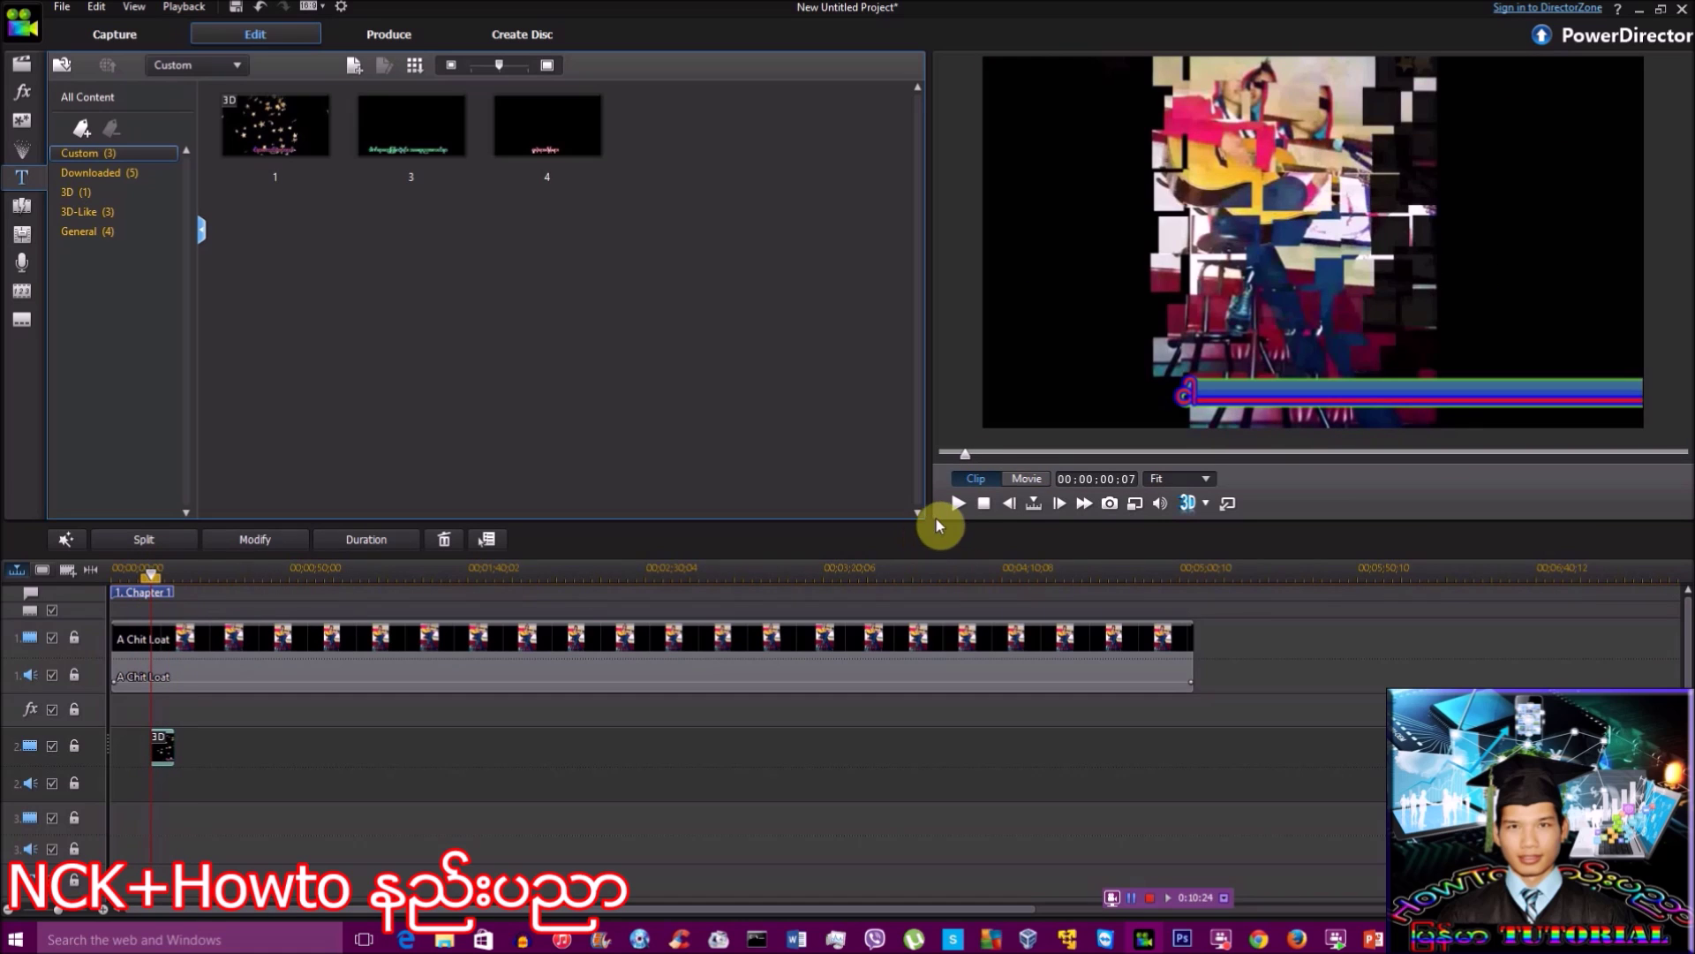
left_click(956, 505)
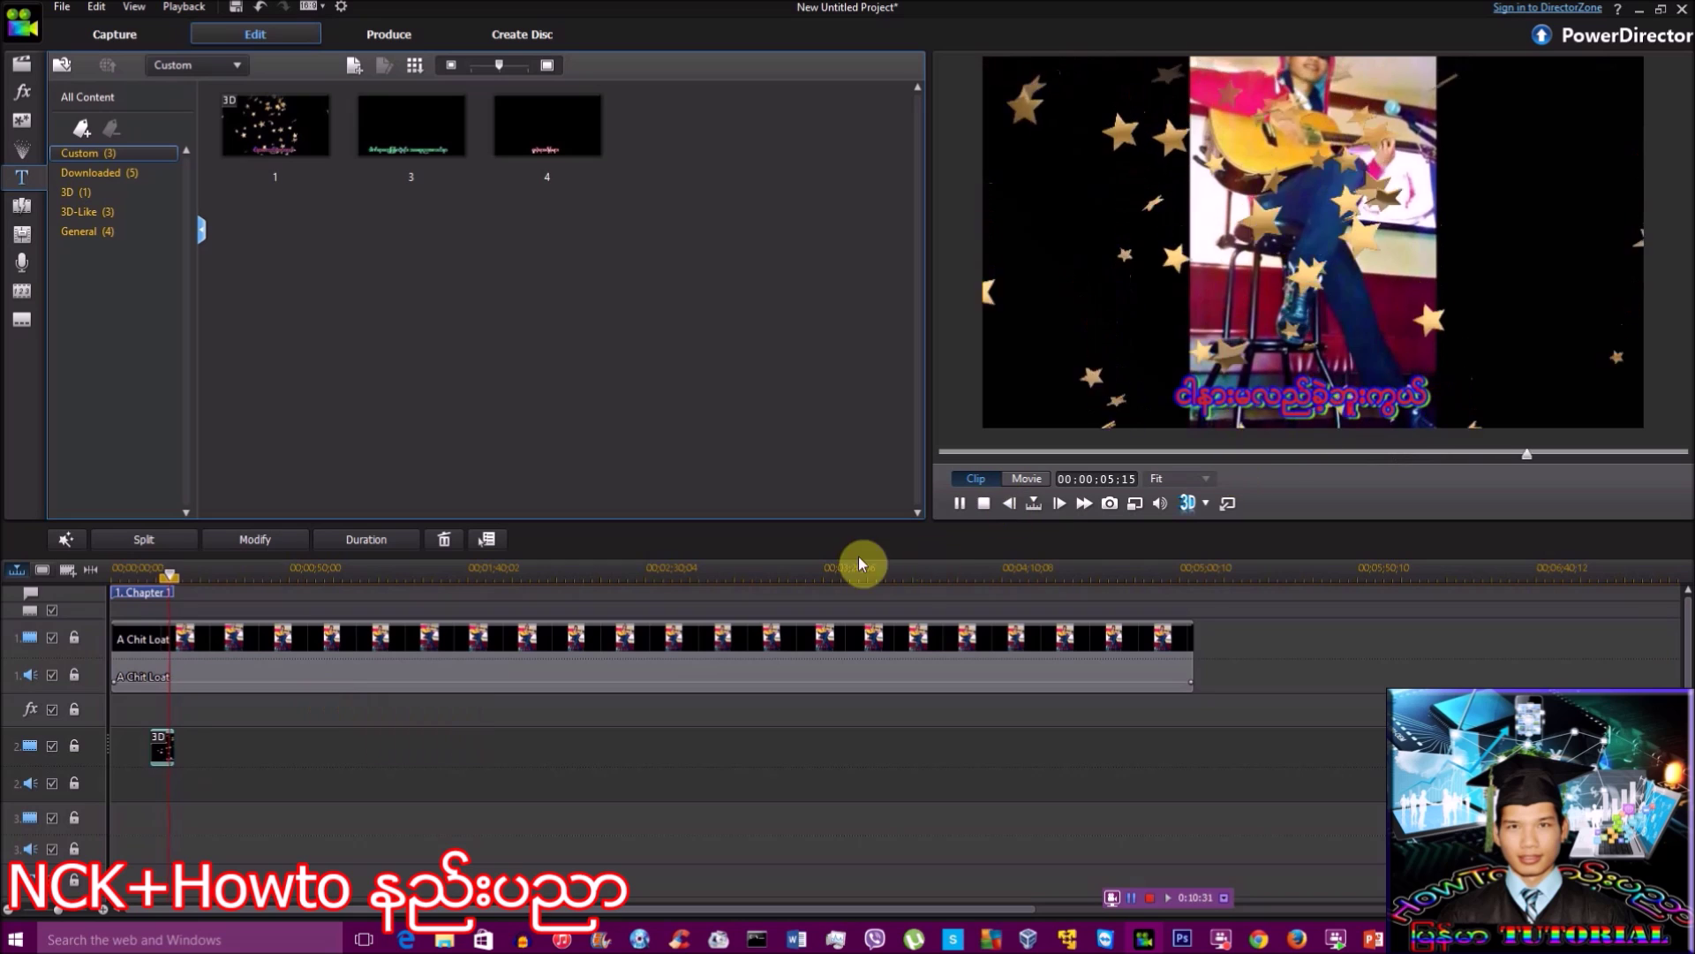
left_click(957, 503)
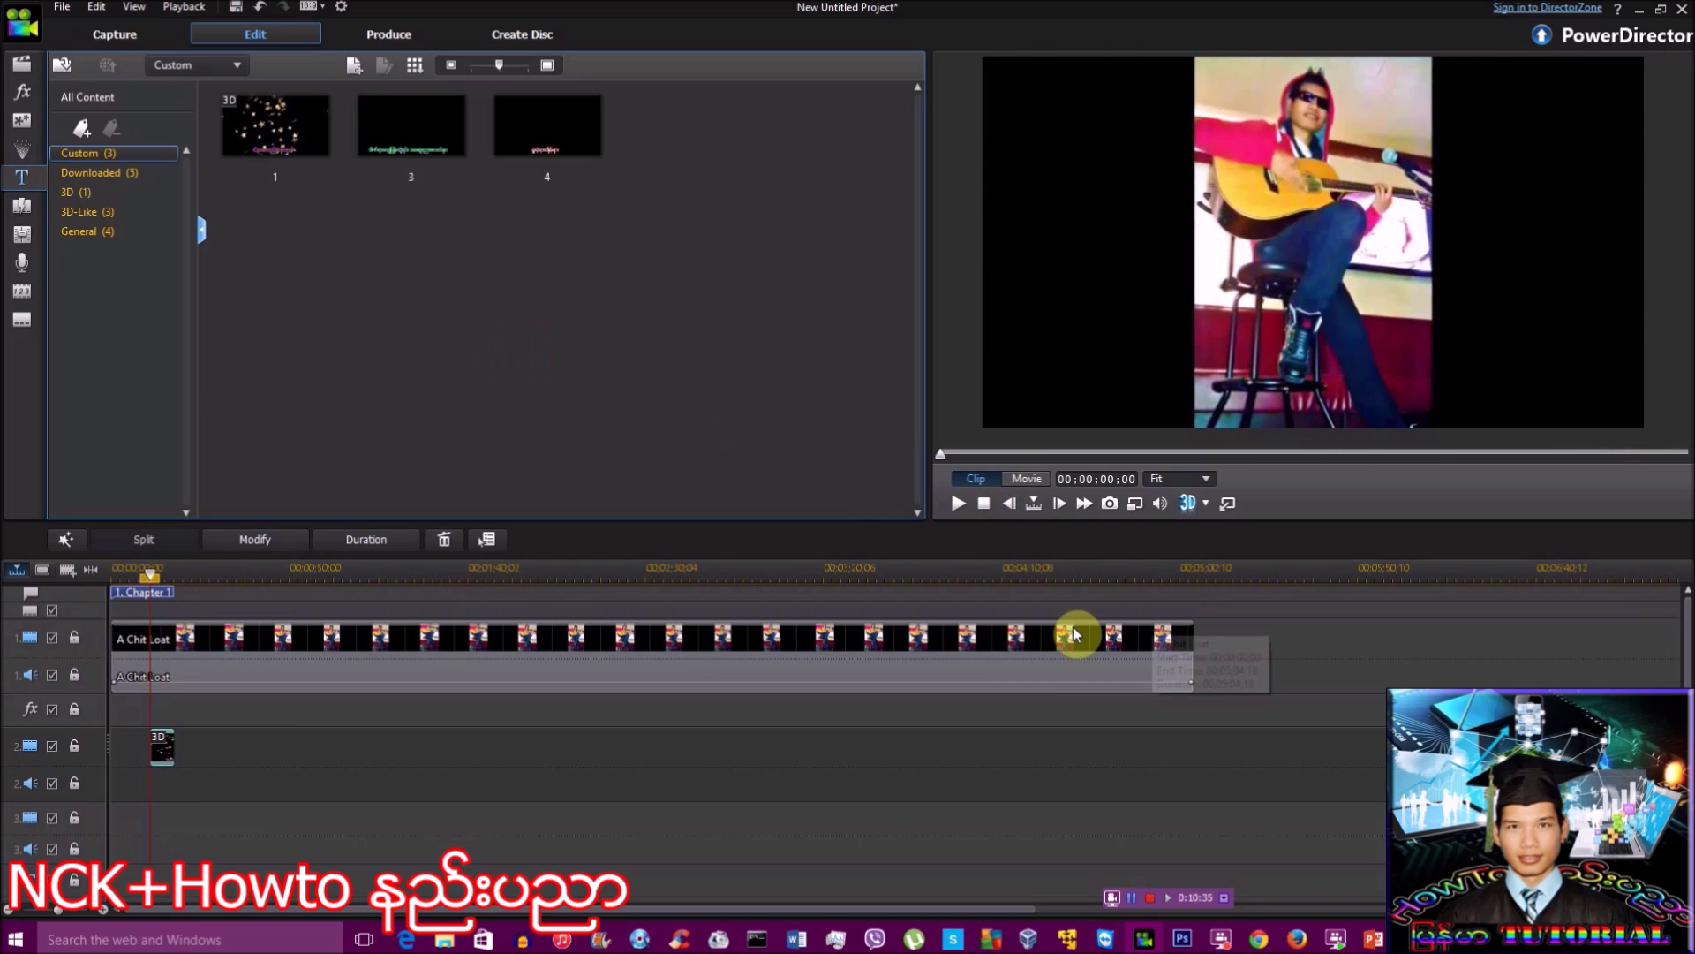
- Create a new 2D title and set its font to Zawgyi-One
left_click(356, 70)
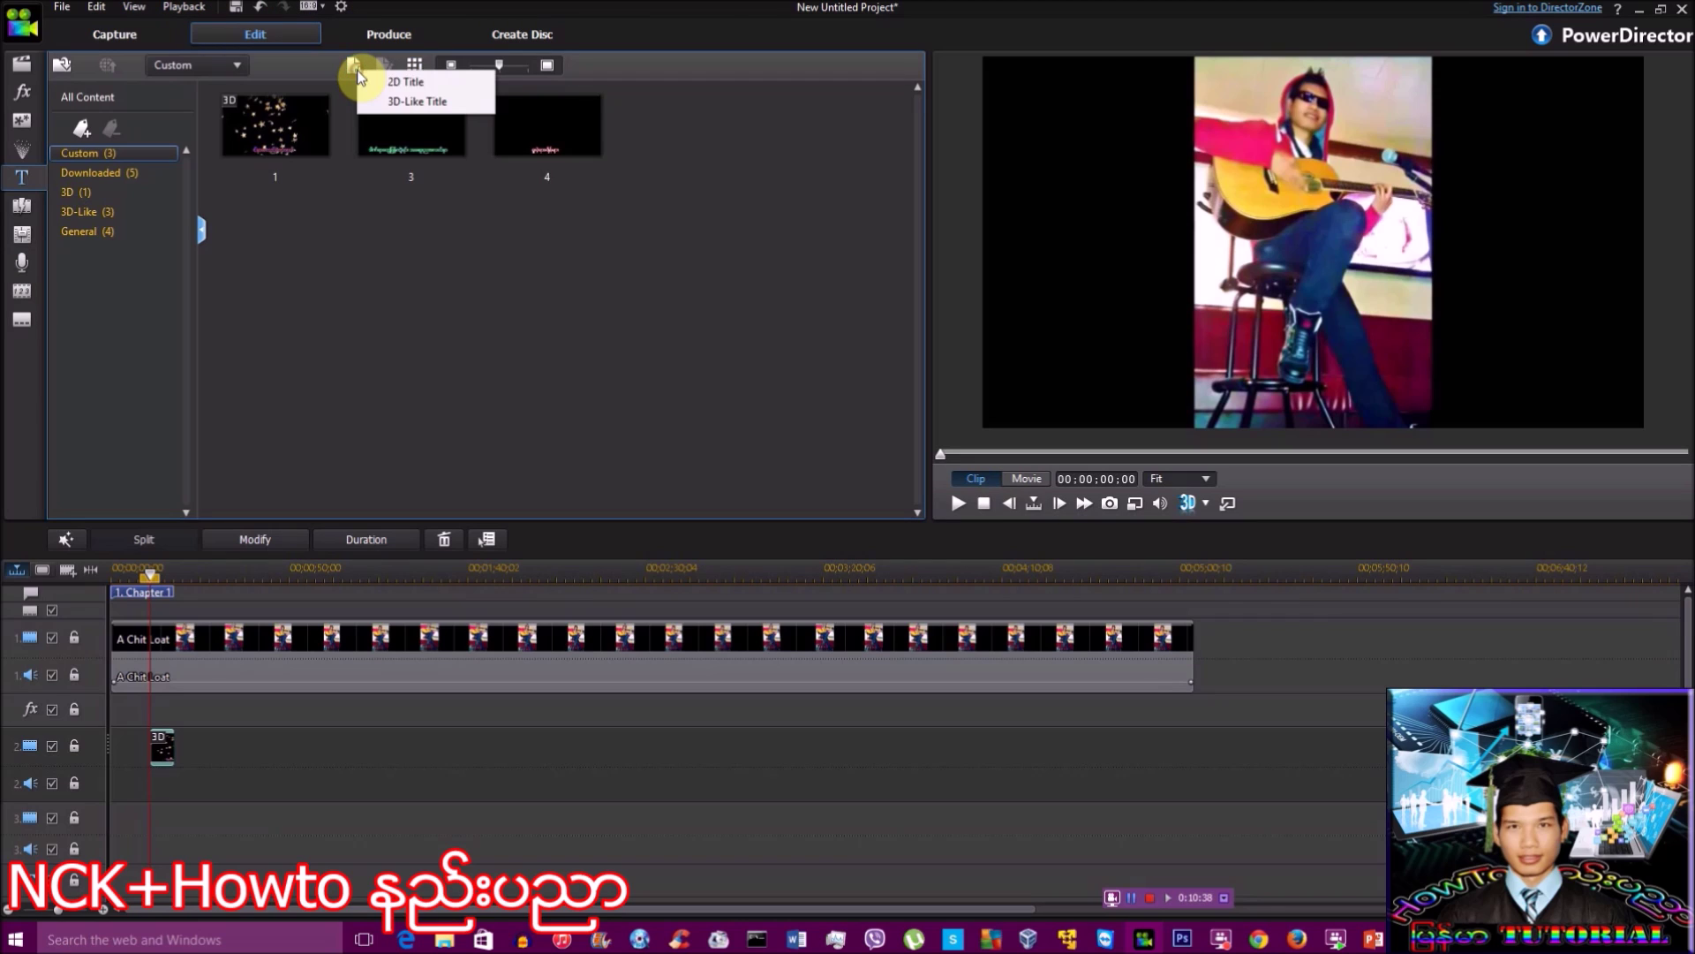
left_click(415, 88)
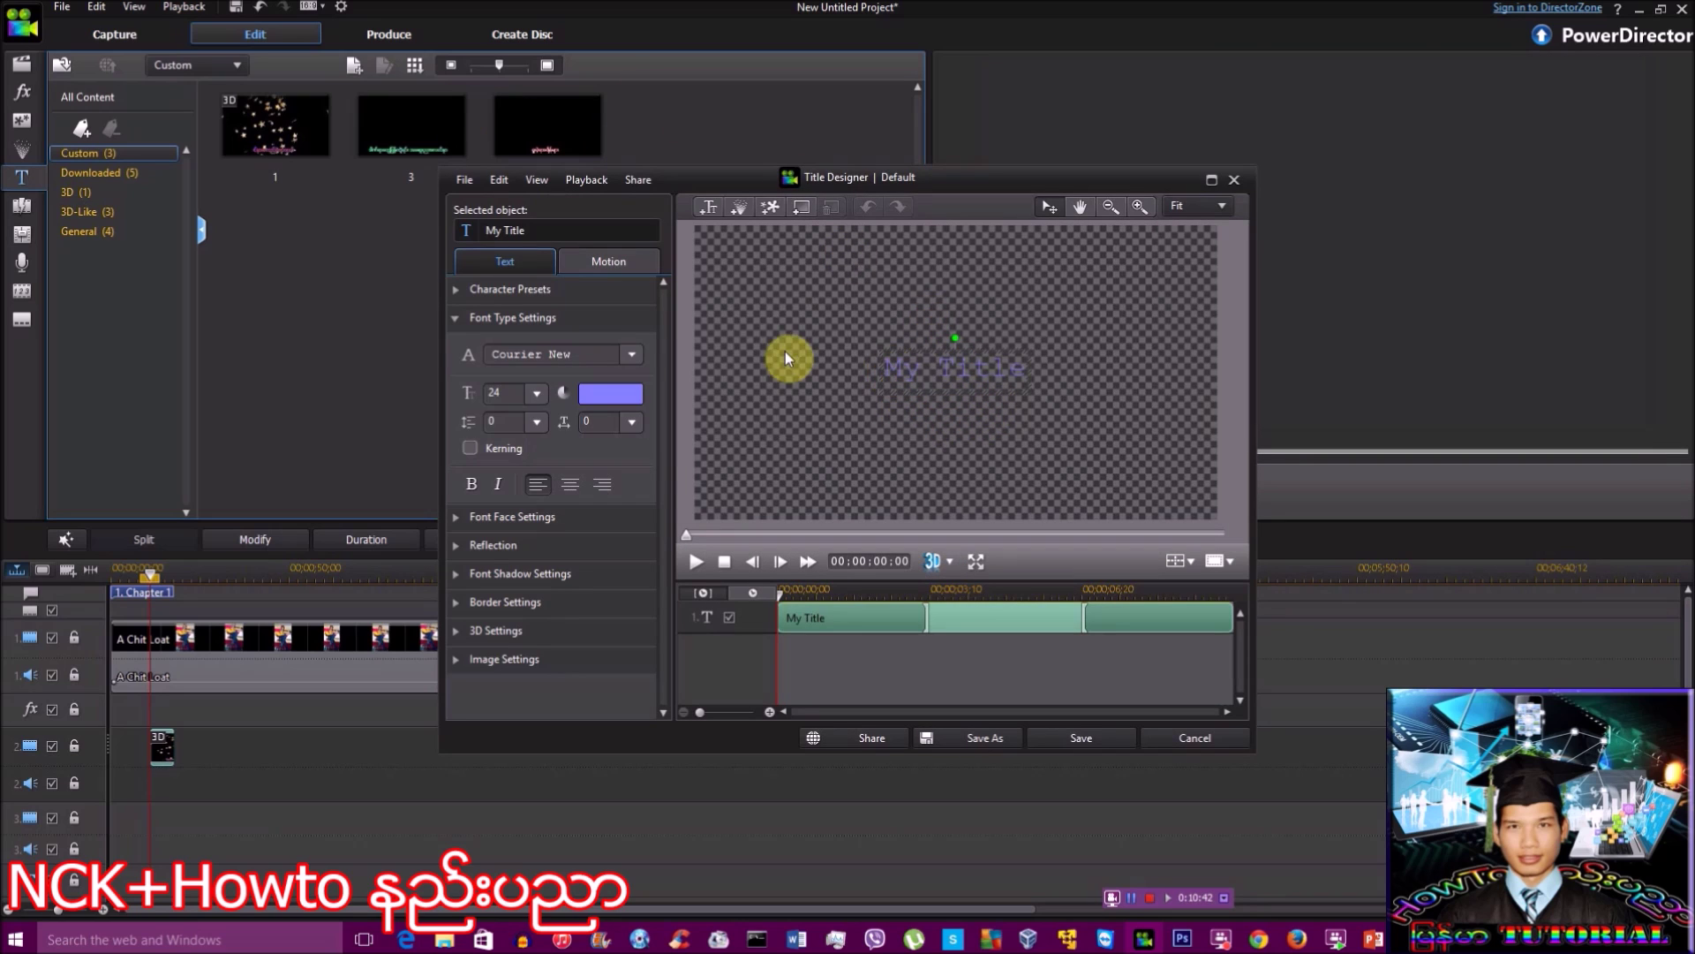
left_click(632, 355)
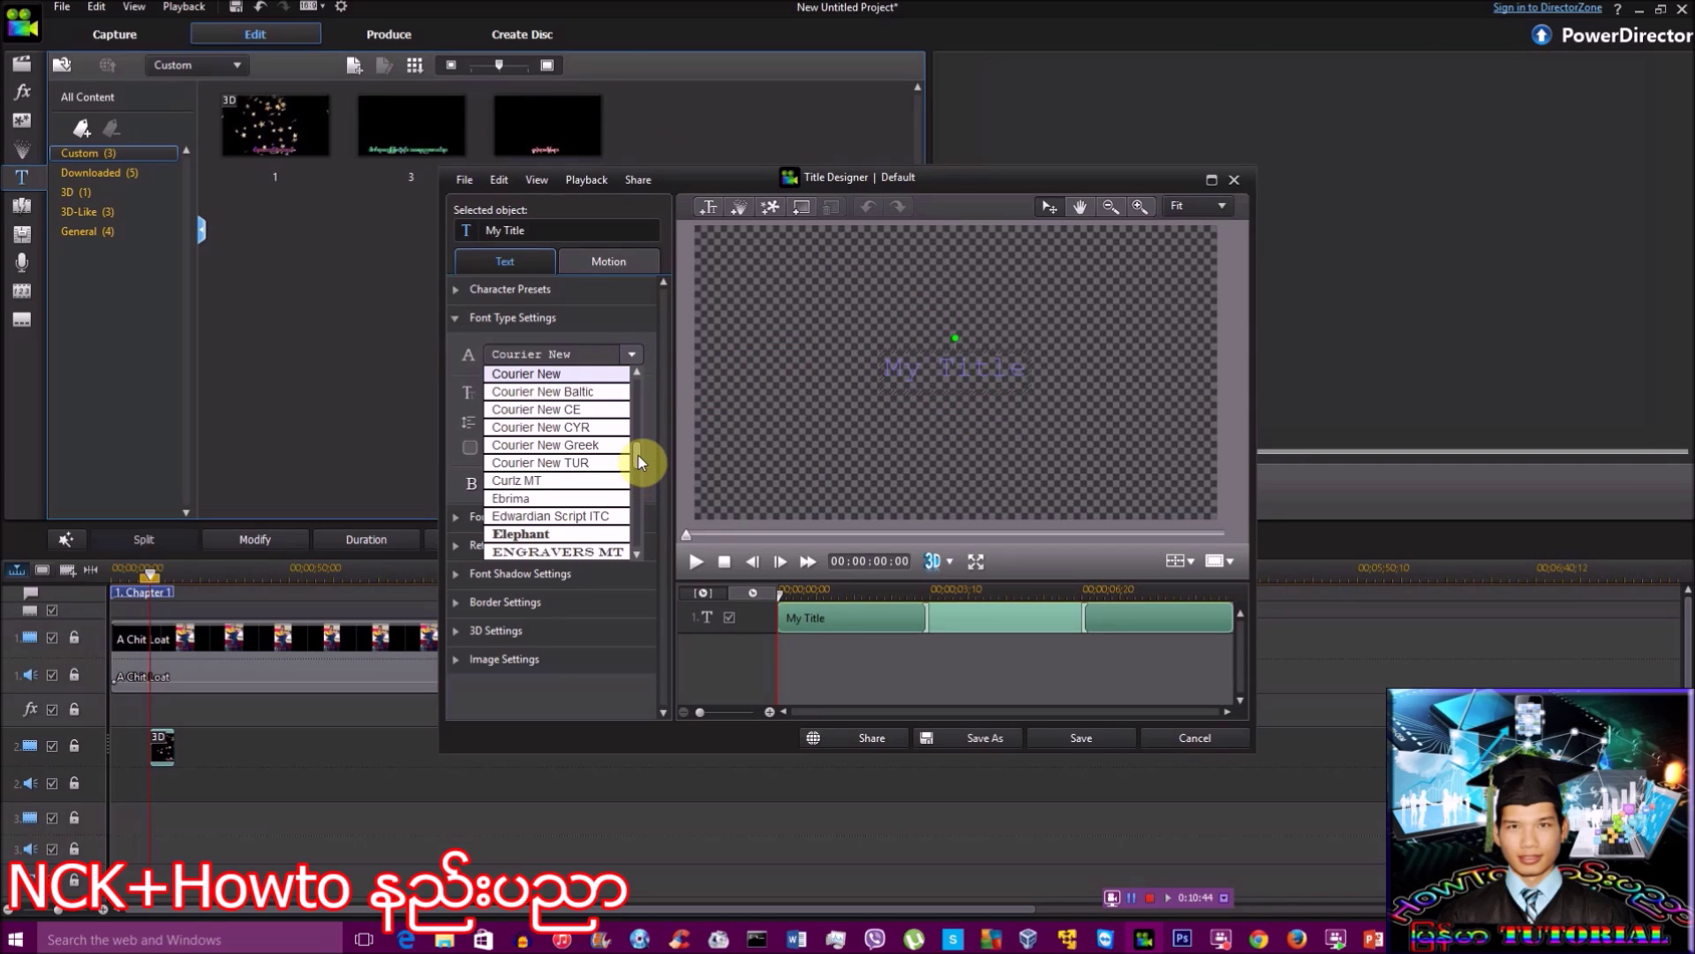
mouse_move(639, 456)
left_mouse_down()
mouse_move(643, 538)
mouse_move(589, 565)
left_mouse_up()
left_click(588, 552)
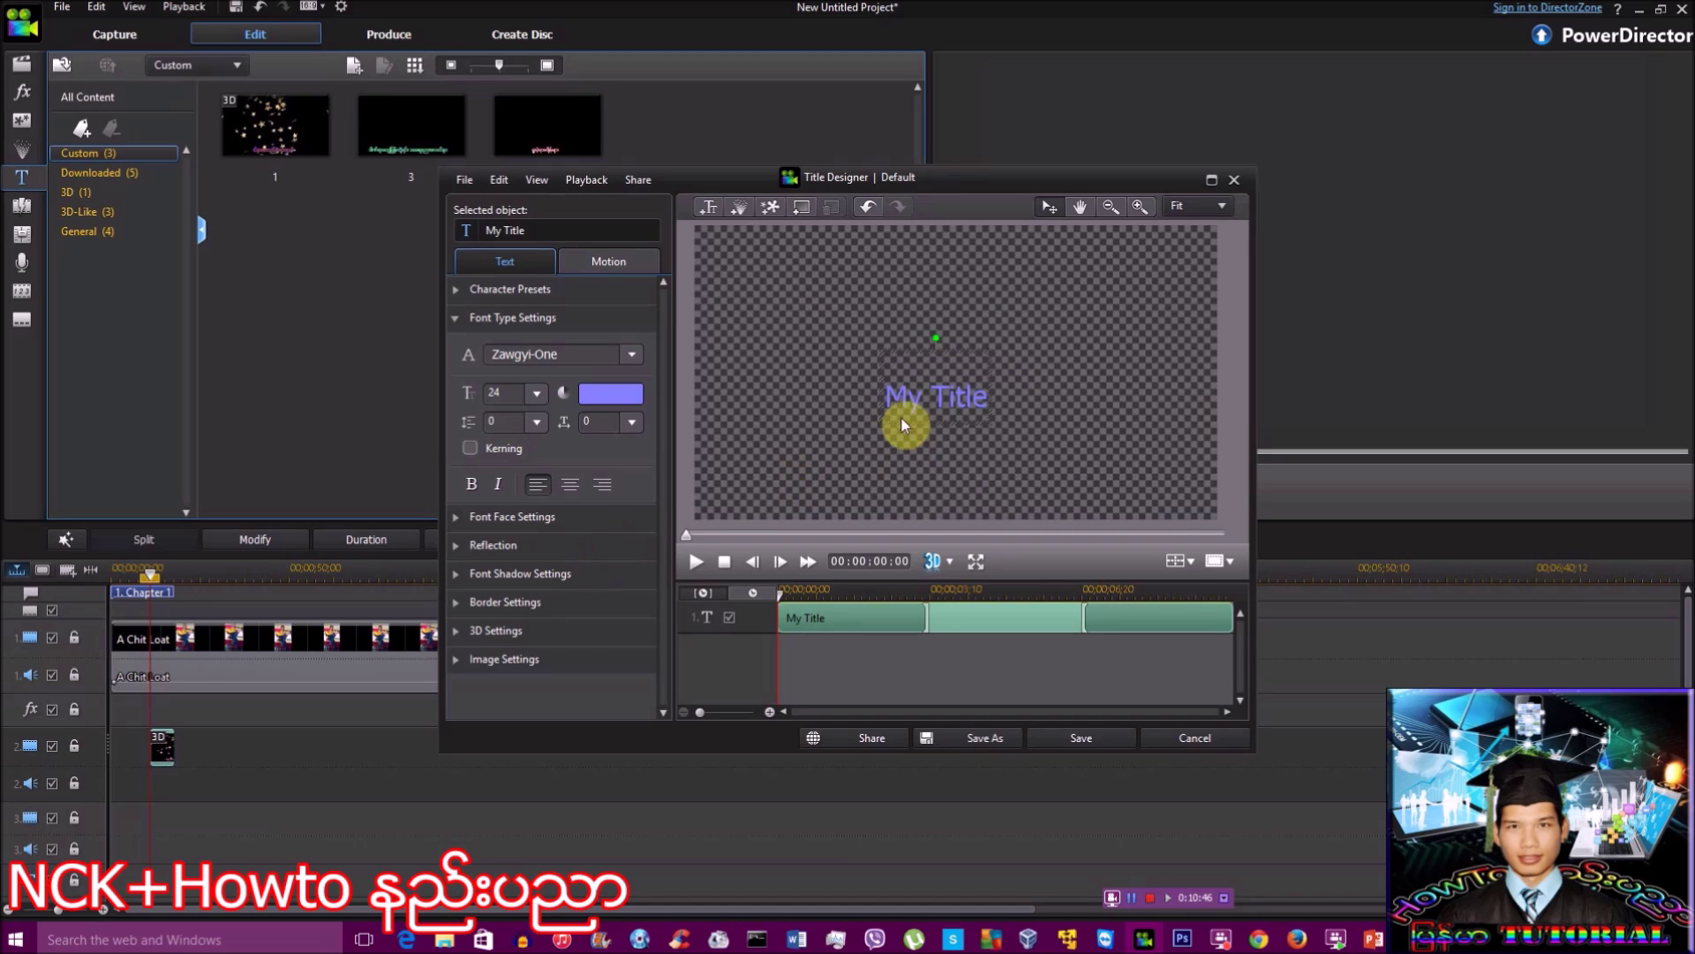
- In Word, copy the first Burmese lyric line starting from its second phrase
left_click(796, 939)
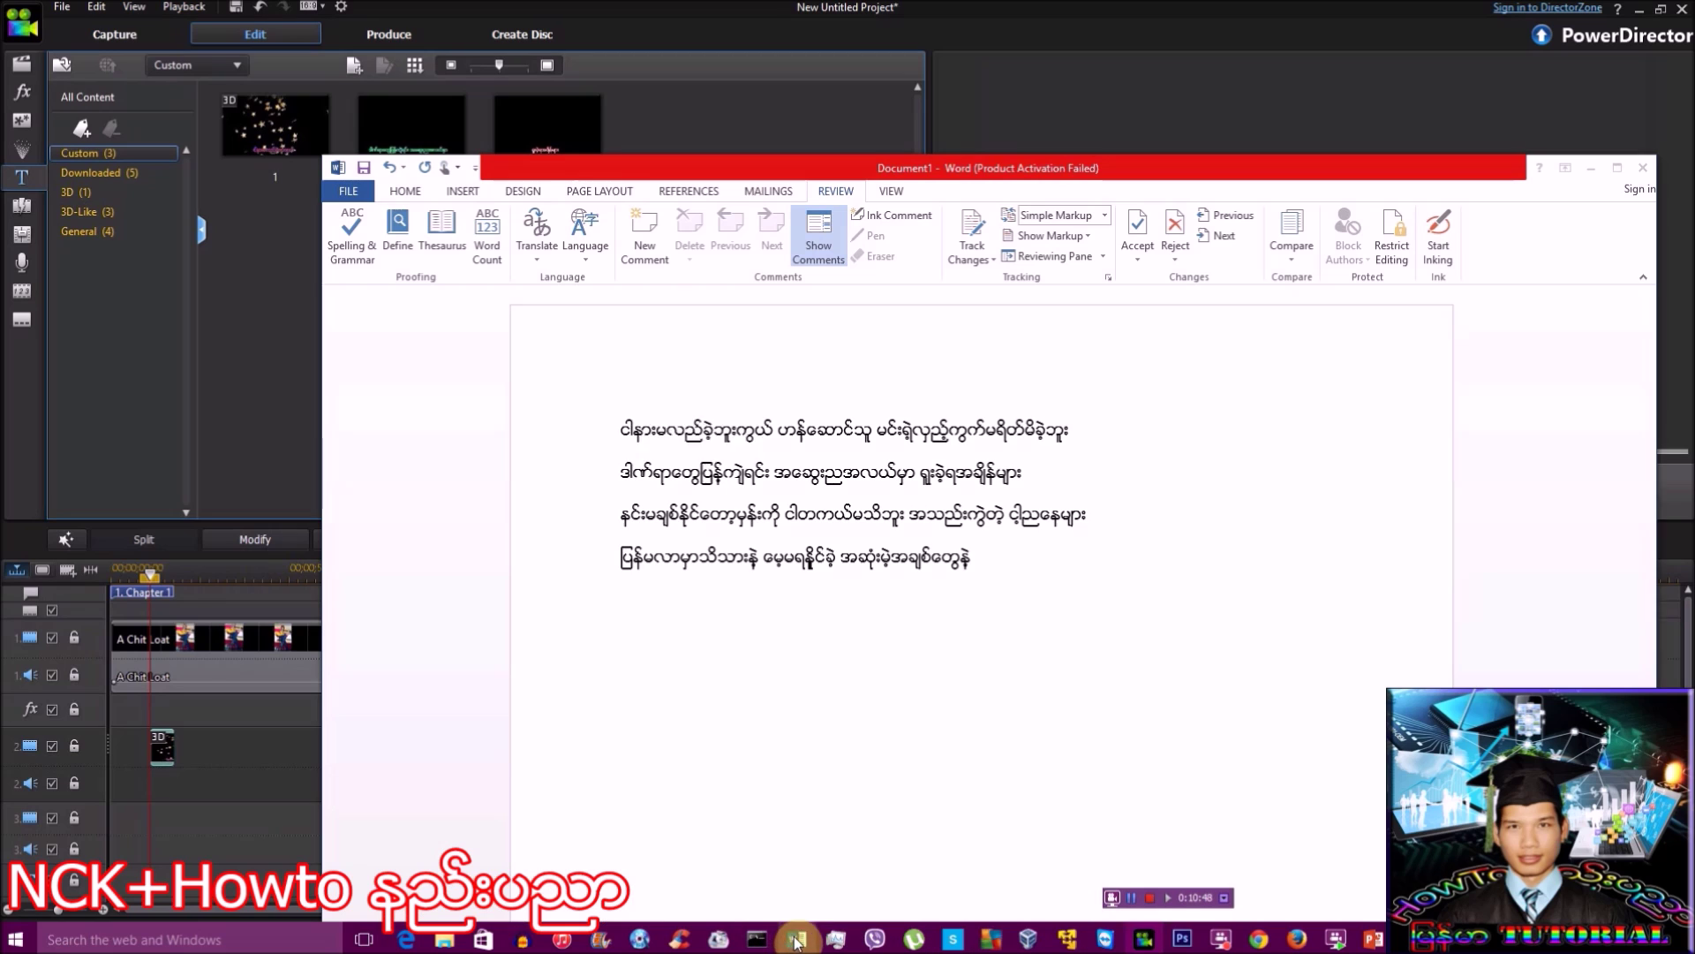
left_click(824, 472)
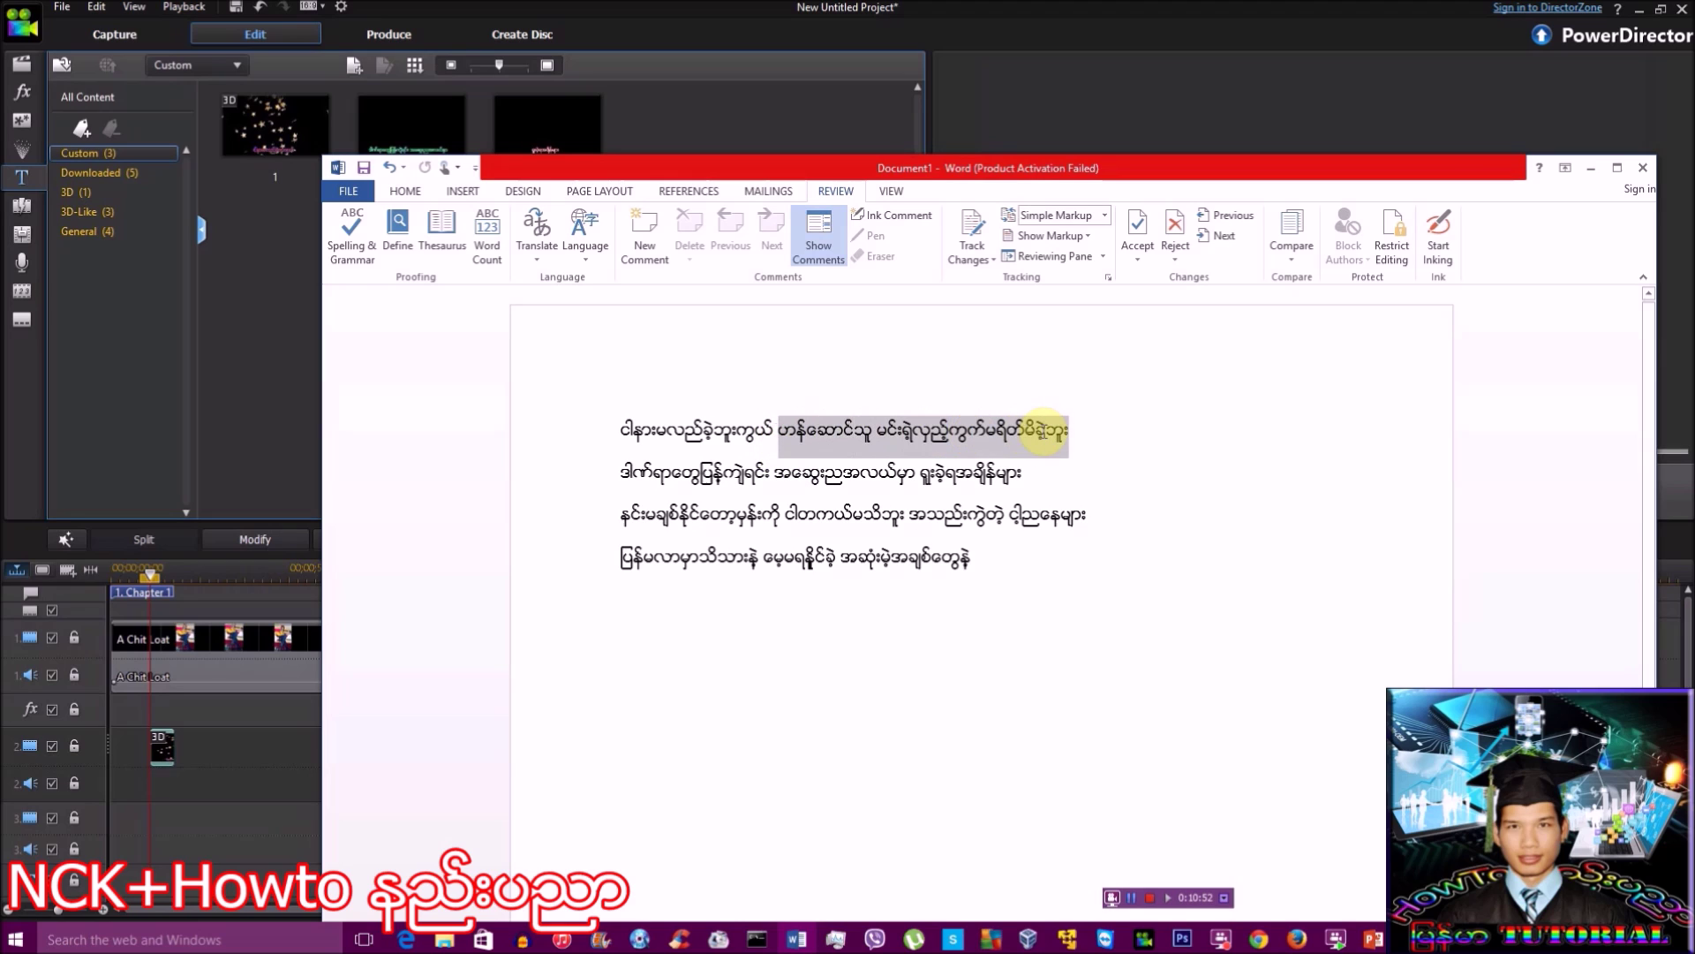
left_click_drag(805, 430, 1047, 438)
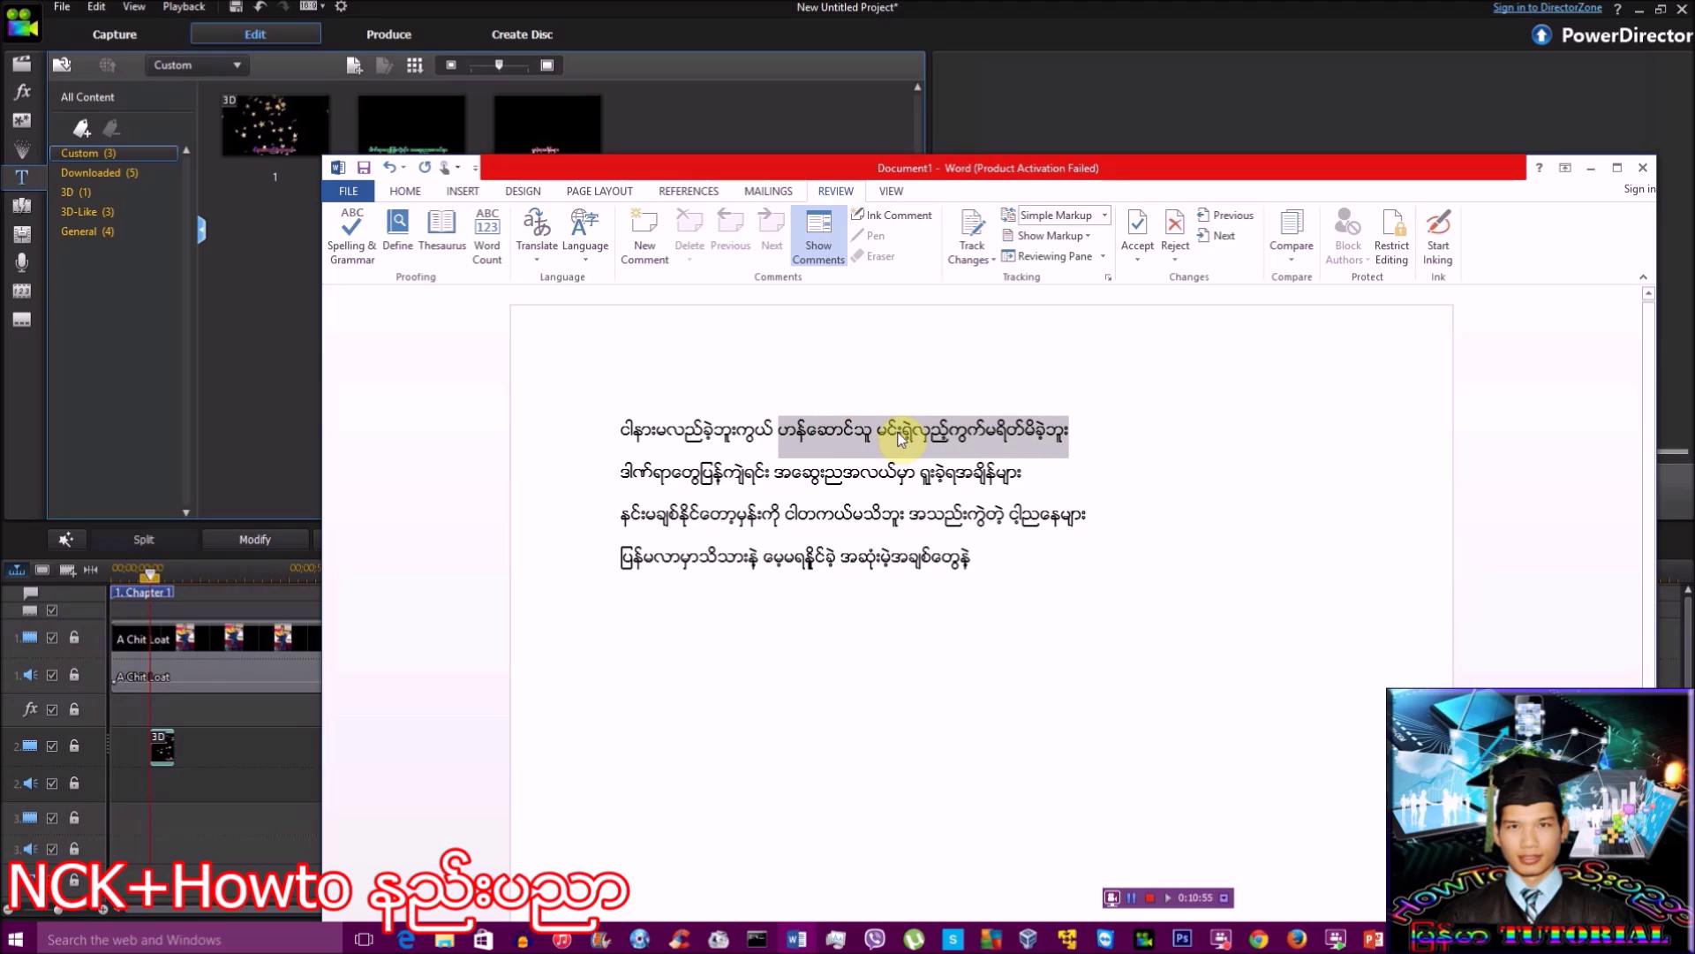
right_click(912, 433)
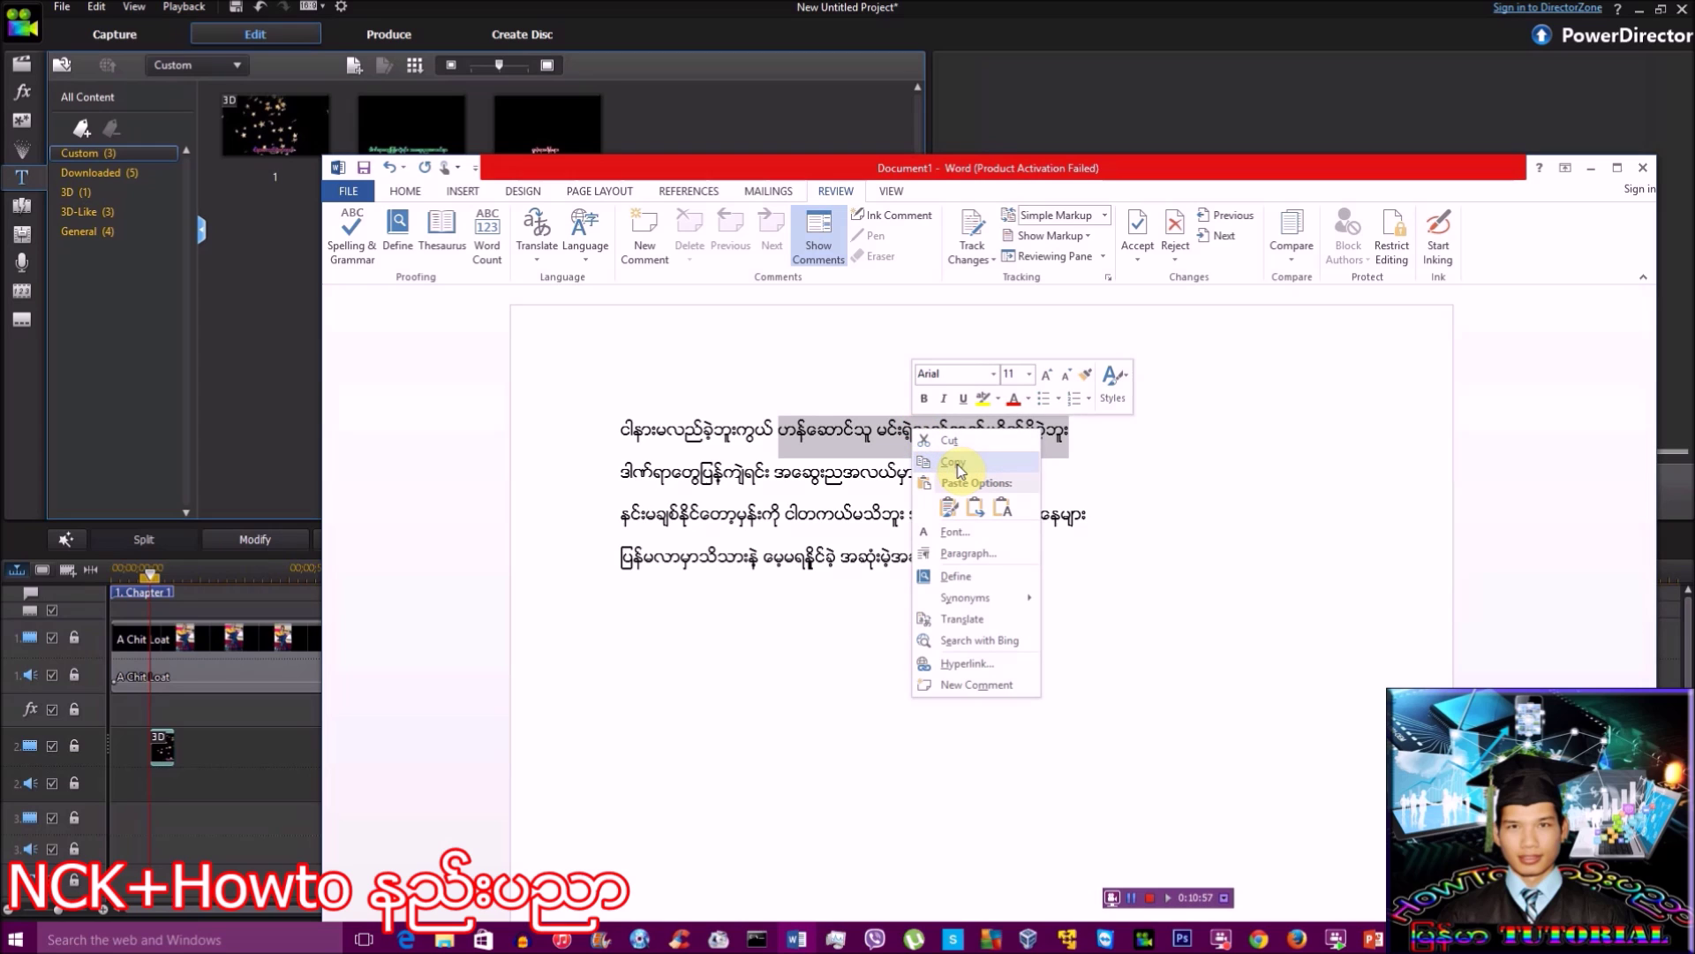
left_click(959, 470)
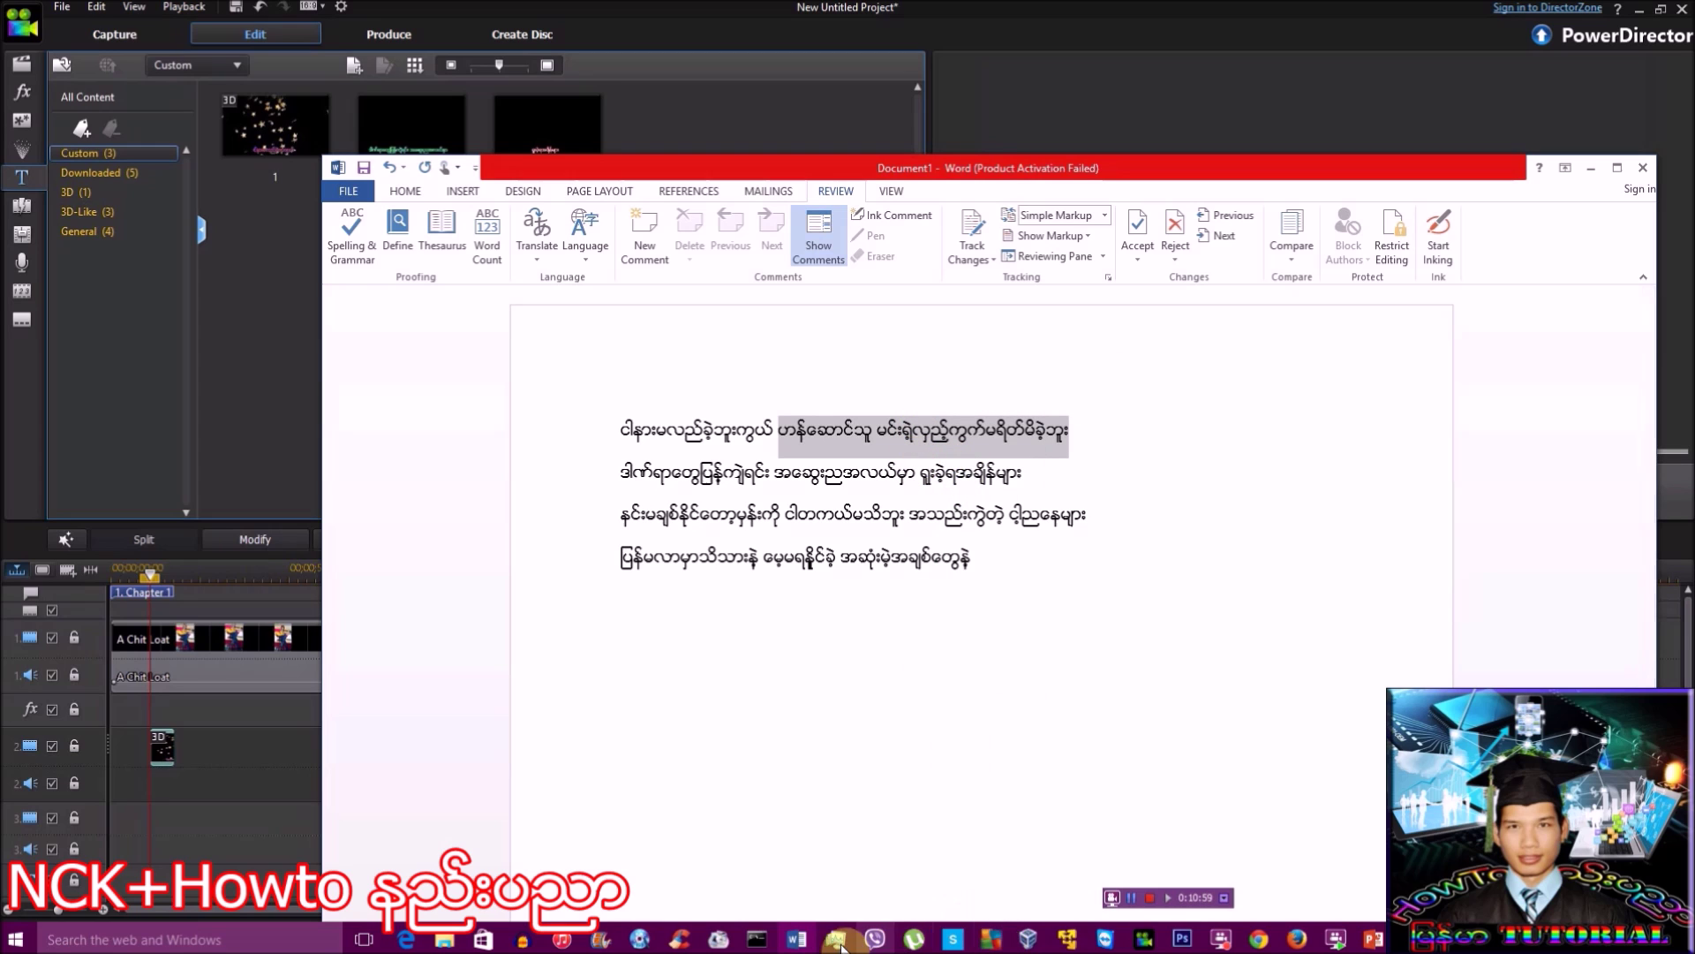
left_click(1144, 939)
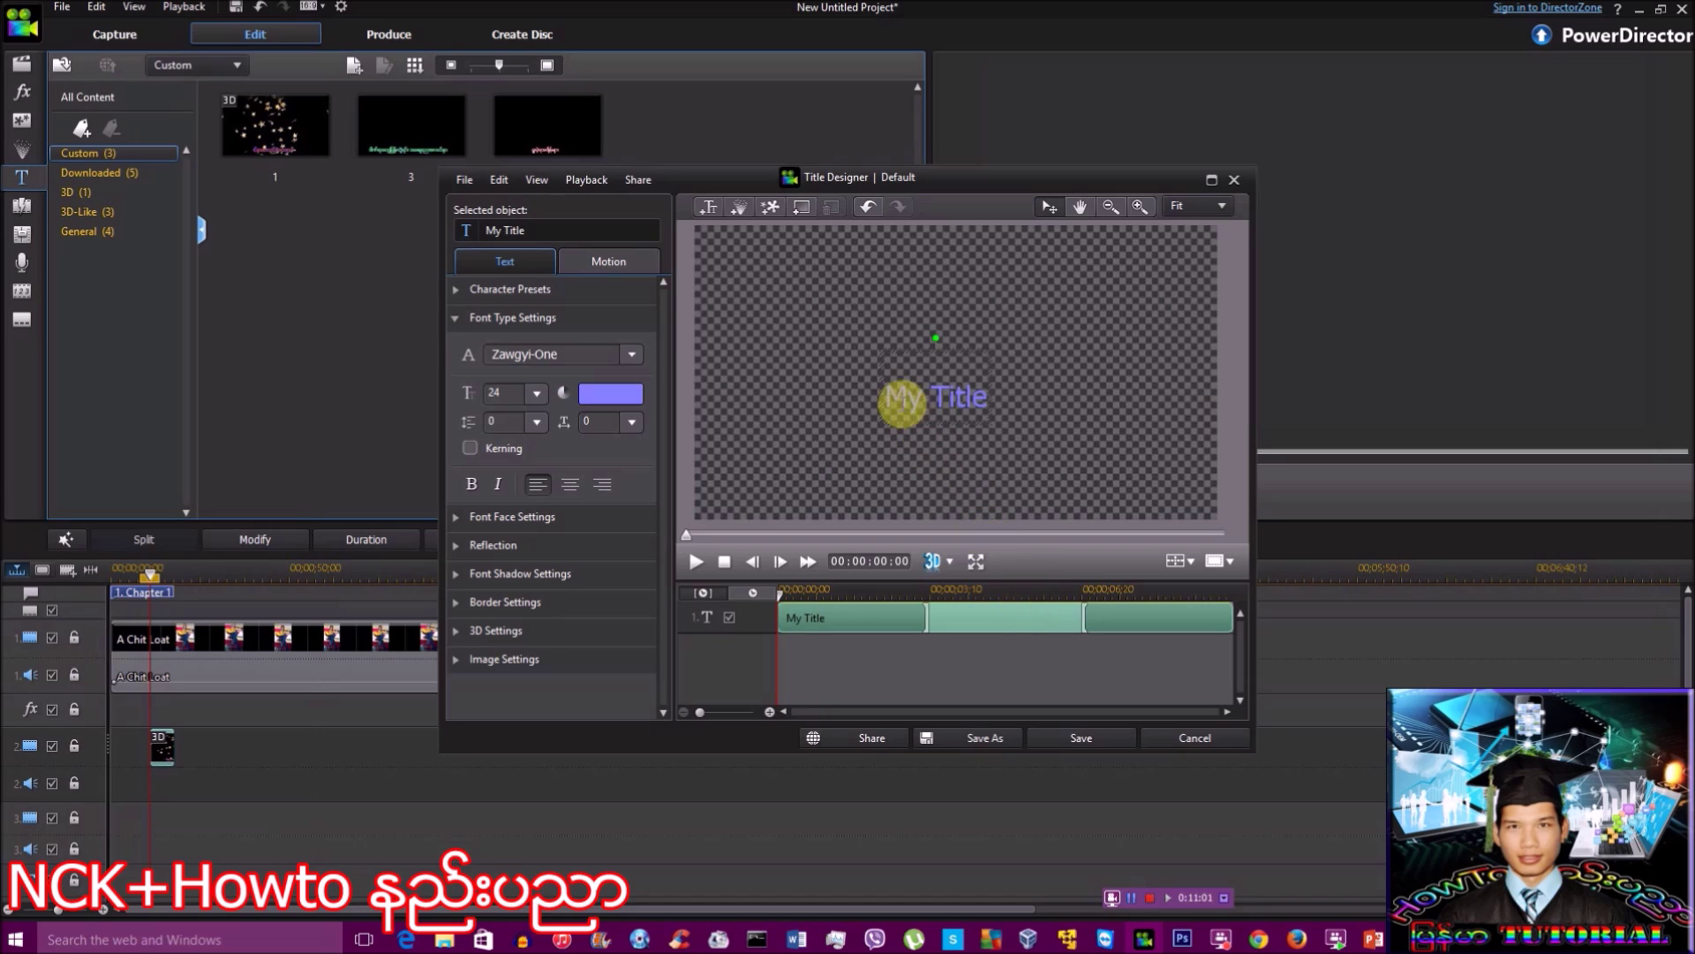
- Replace the My Title placeholder with the pasted Burmese lyric line
double_click(980, 395)
key("Delete")
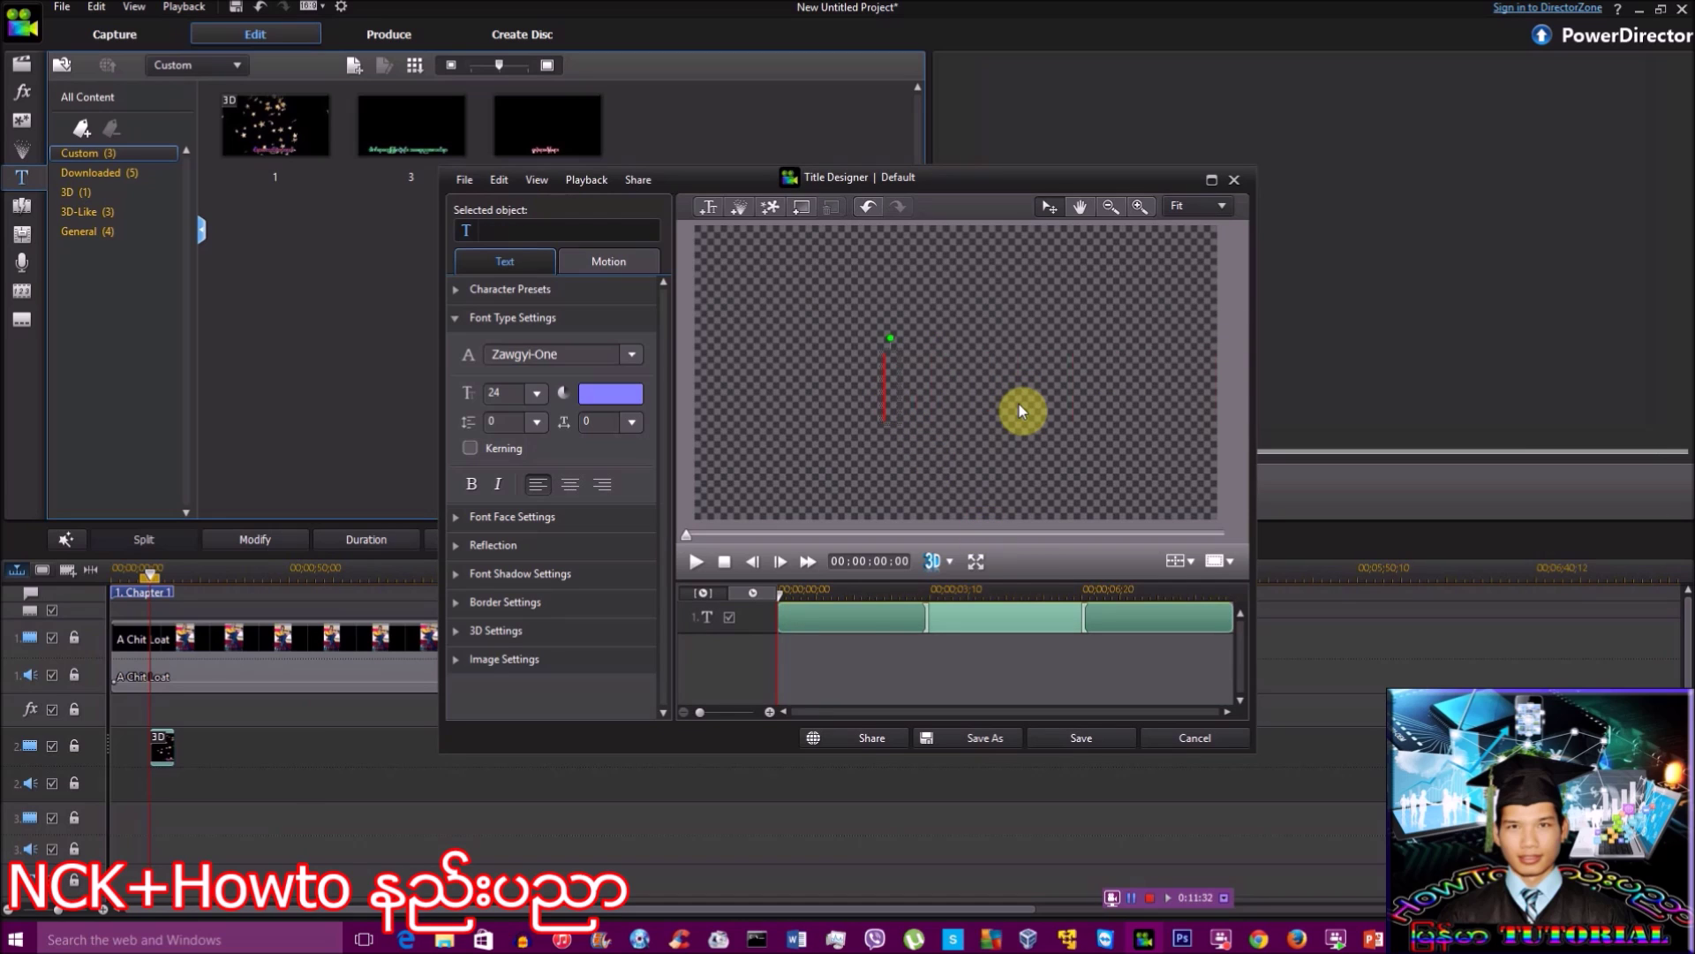
key("ctrl+v")
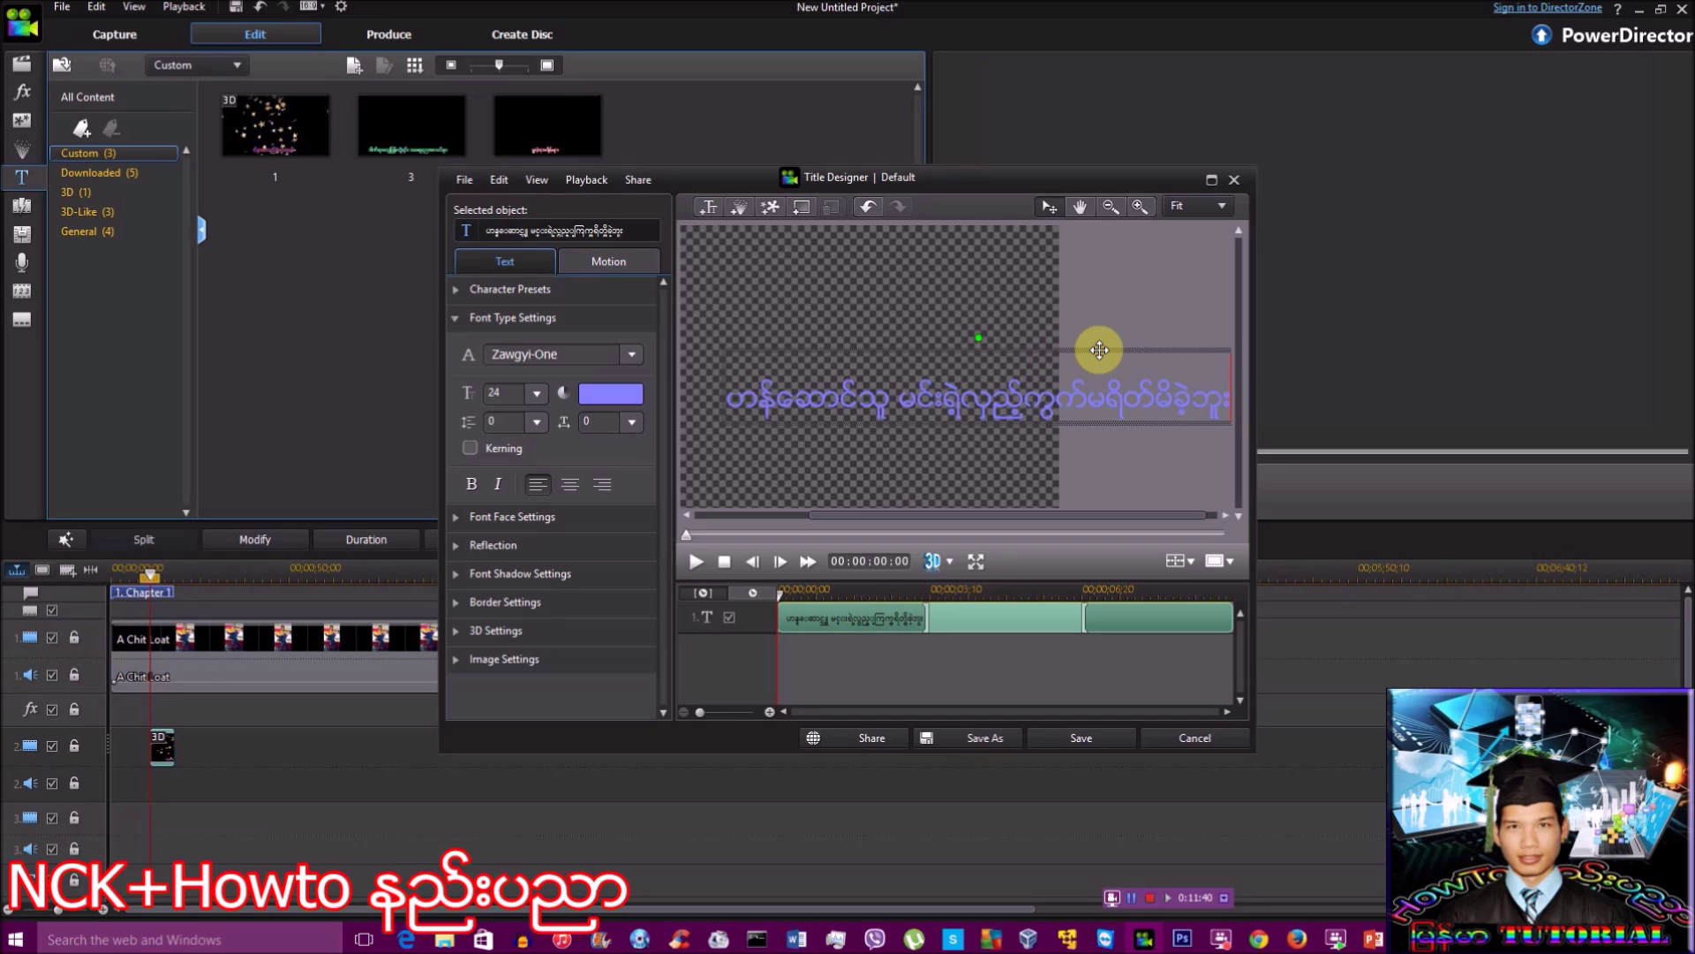
- Move the lyric toward the lower part of the frame, checking it in the preview
left_click_drag(1099, 350, 886, 385)
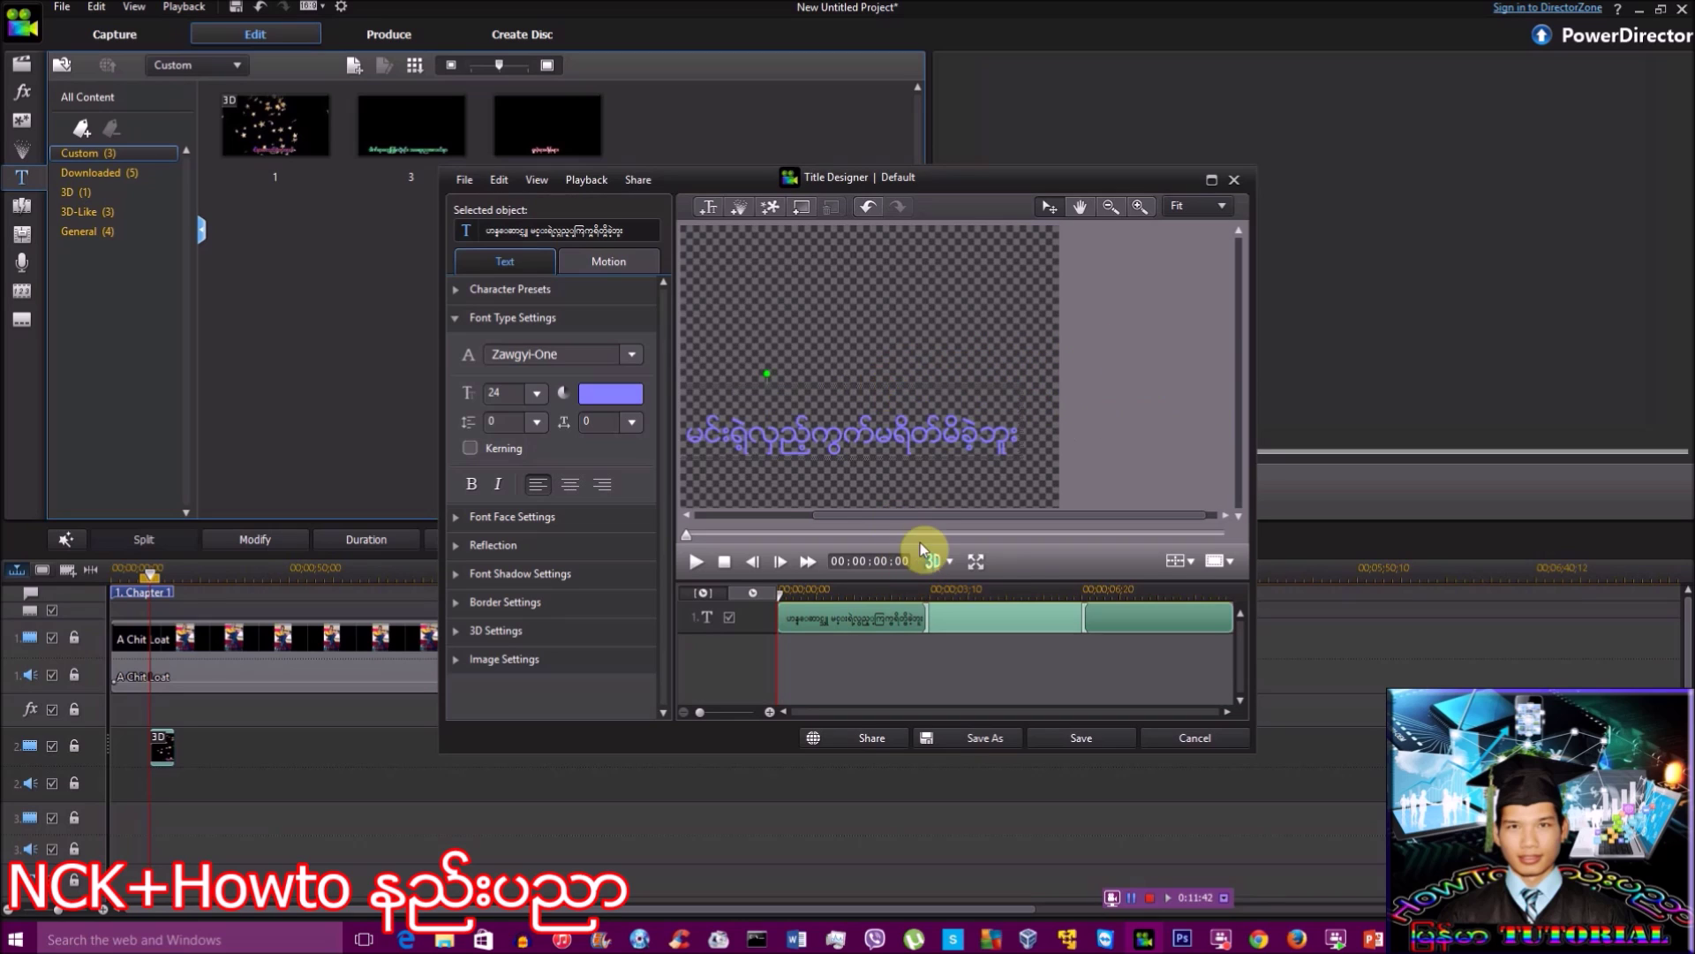
left_click_drag(931, 516, 805, 514)
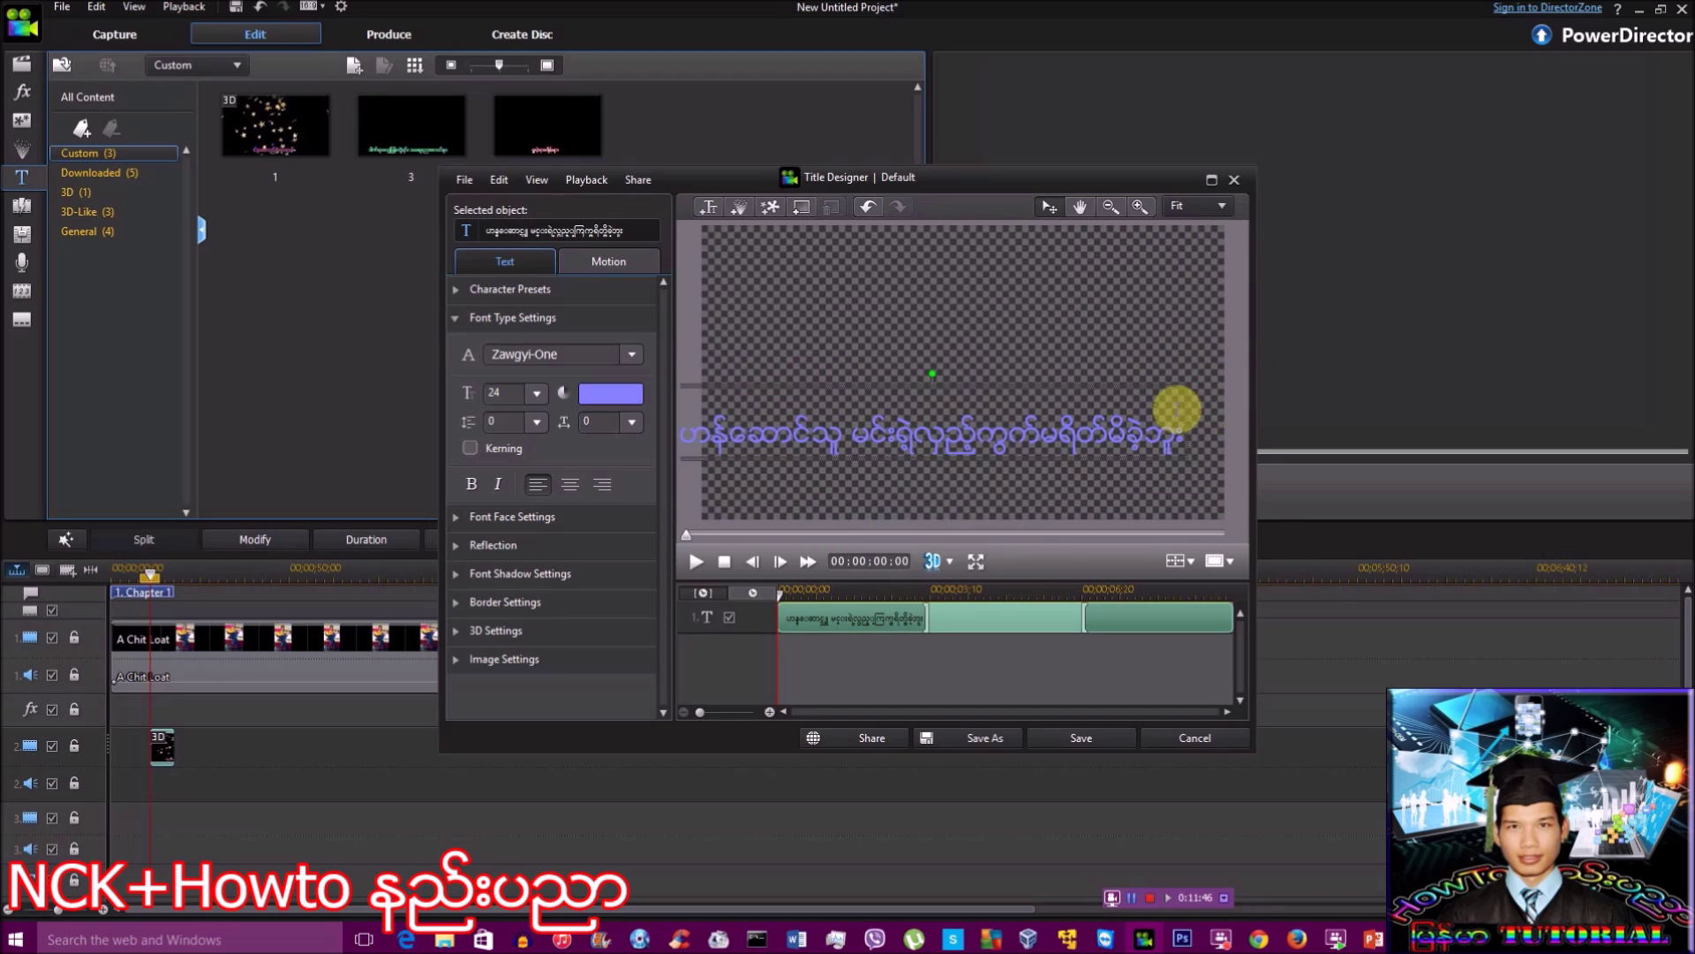
left_click(690, 426)
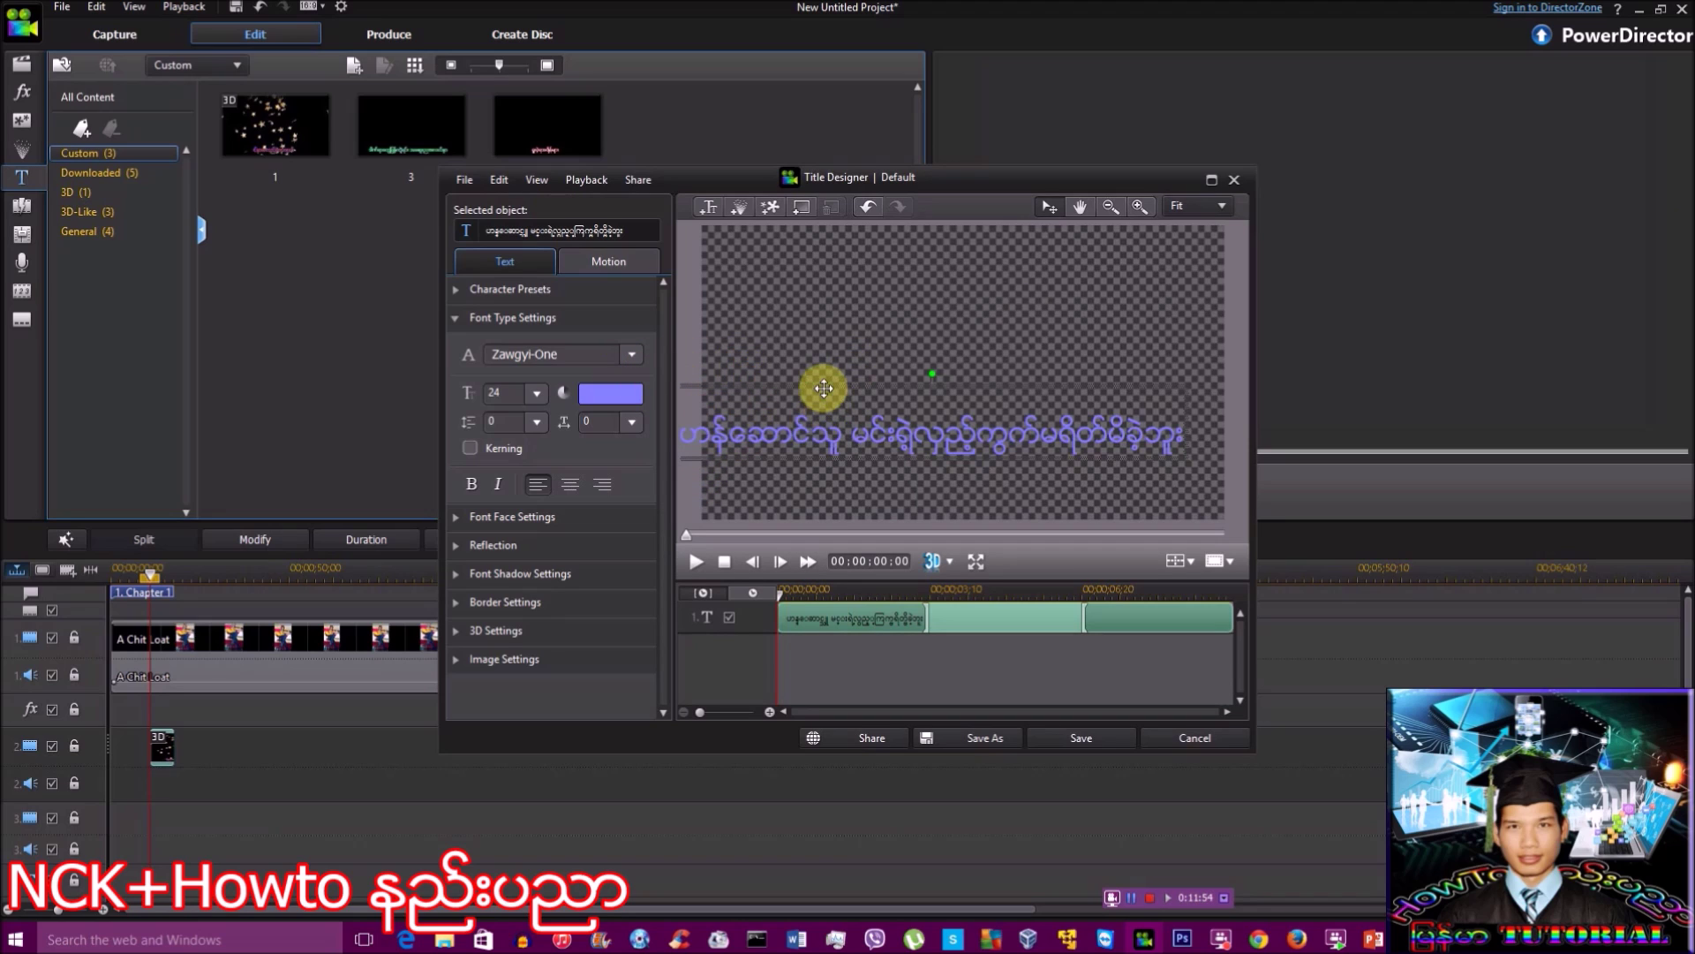
left_click_drag(824, 388, 873, 385)
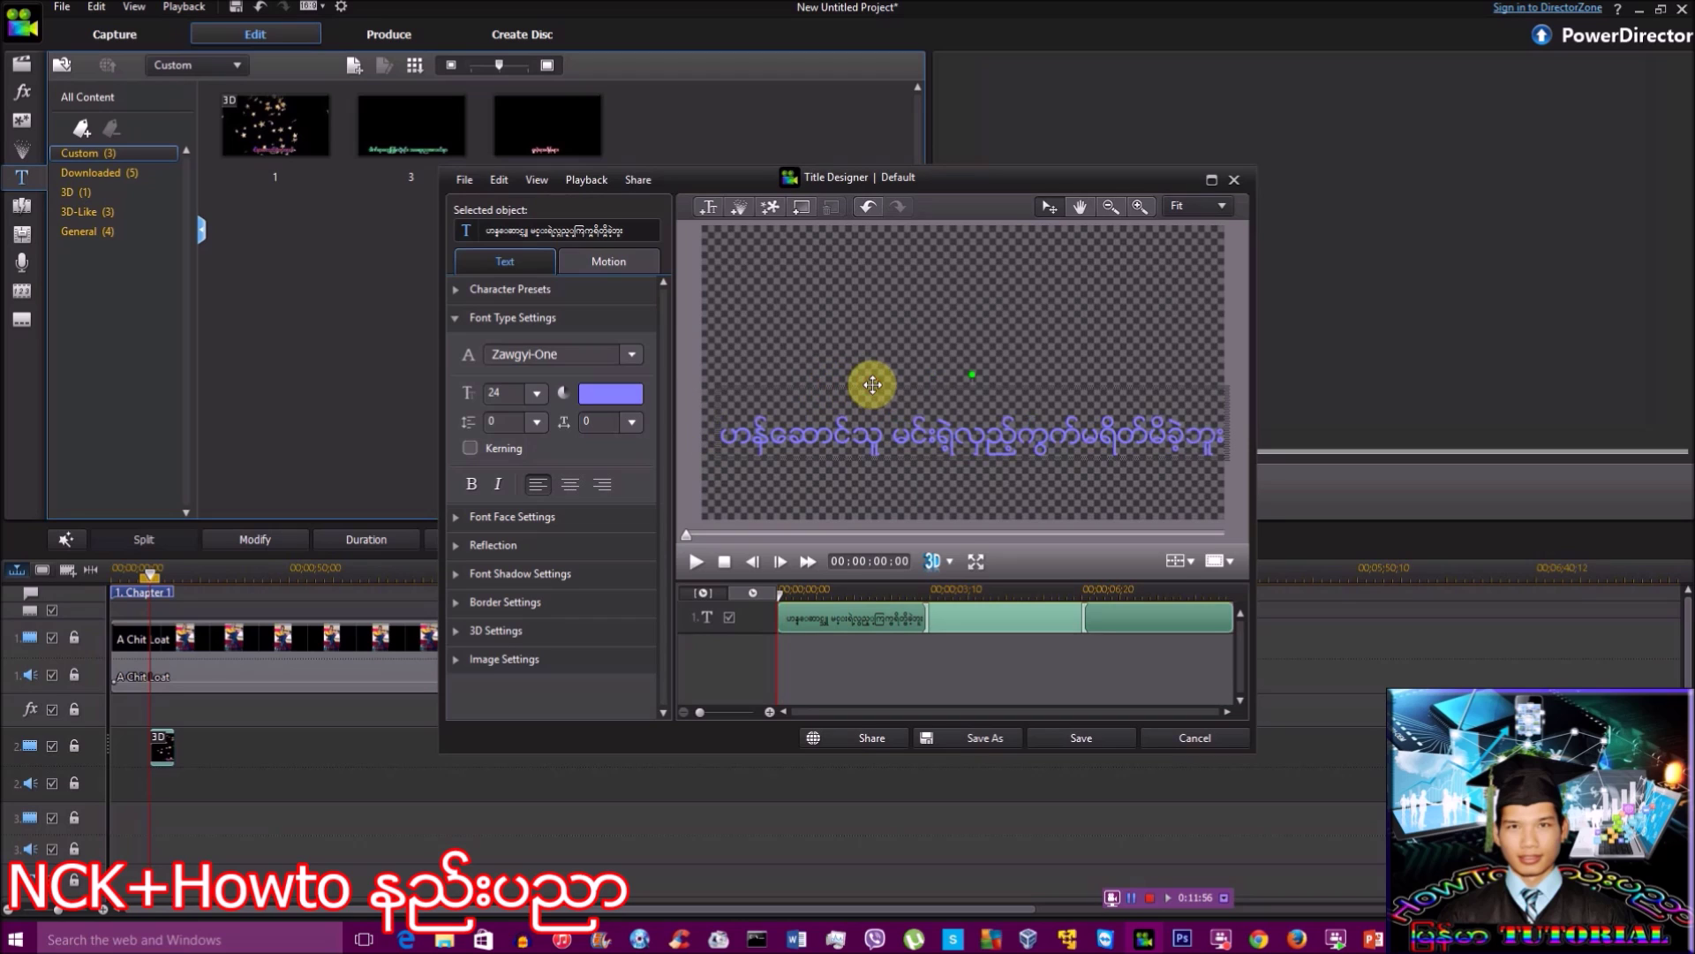
left_click_drag(934, 533, 965, 535)
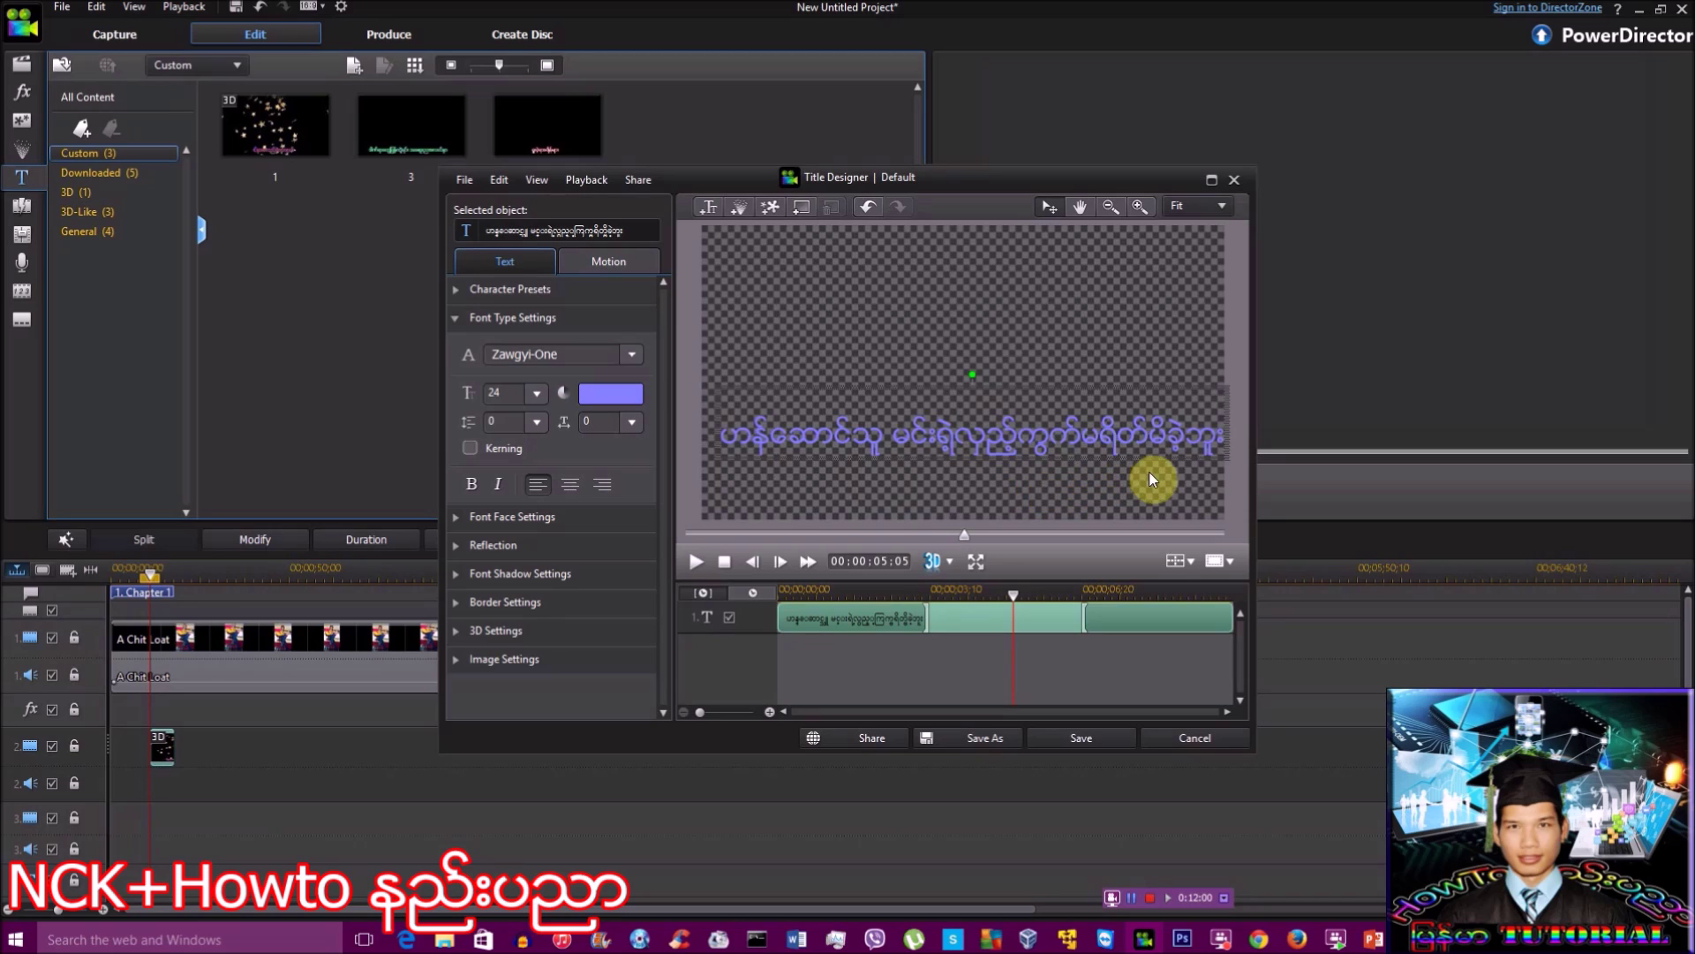
left_click(954, 387)
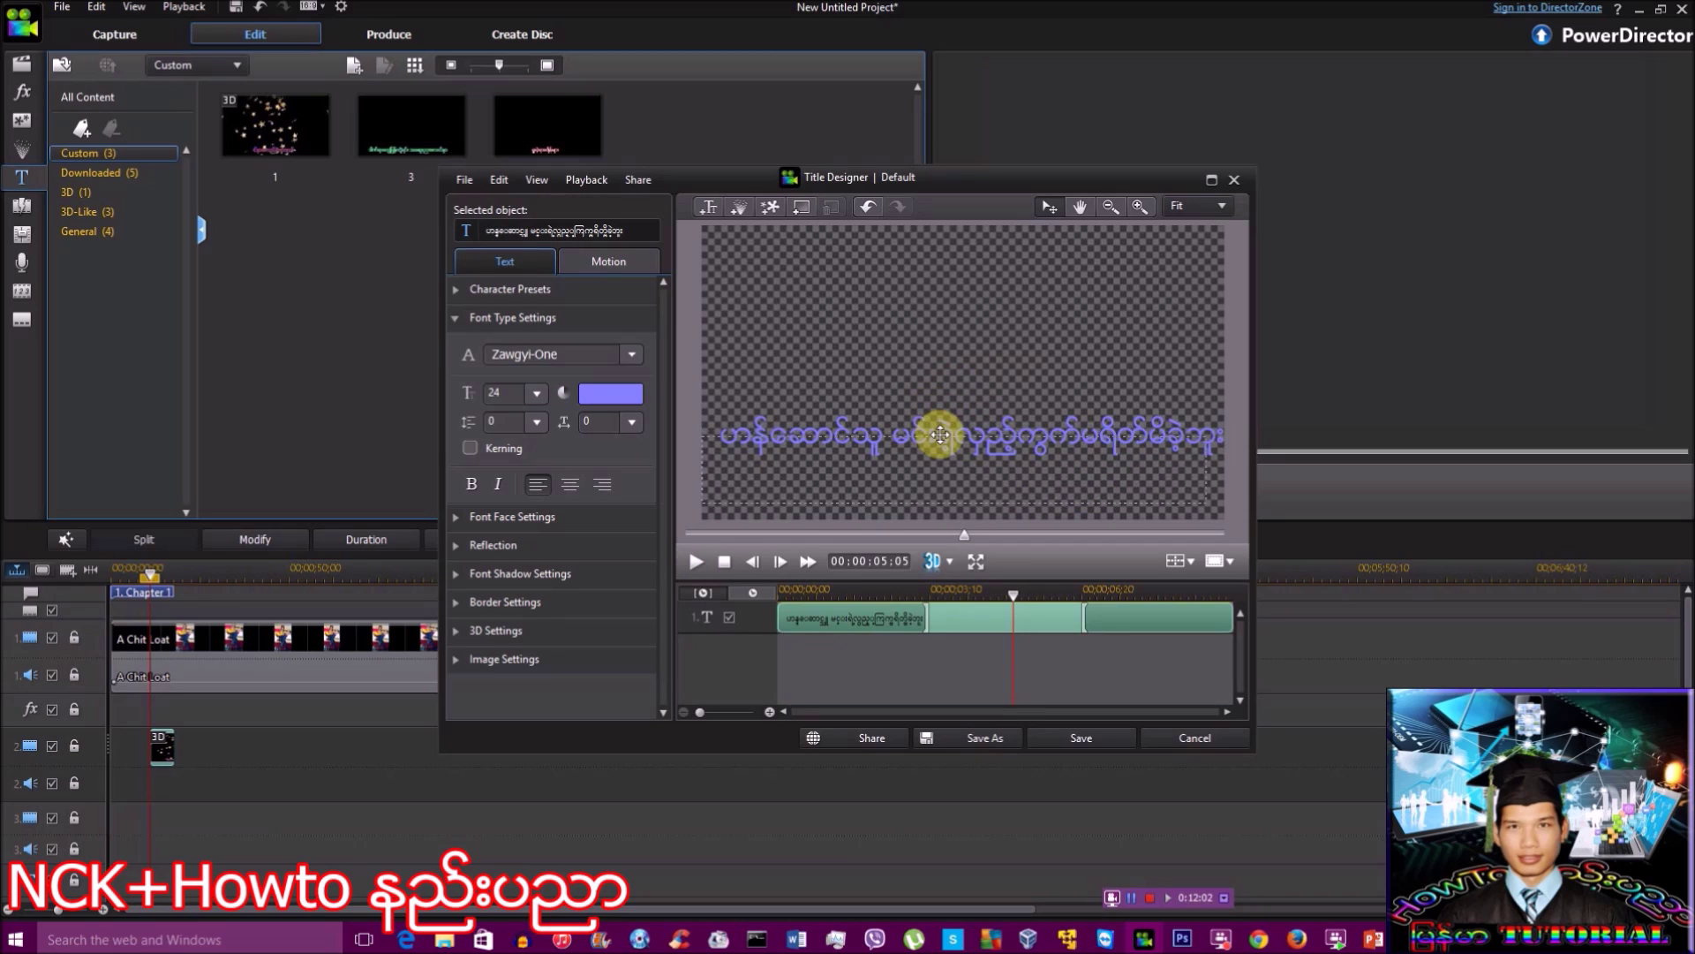
- Set the lyric title to font size 18 and move it to the frame bottom
left_click(536, 396)
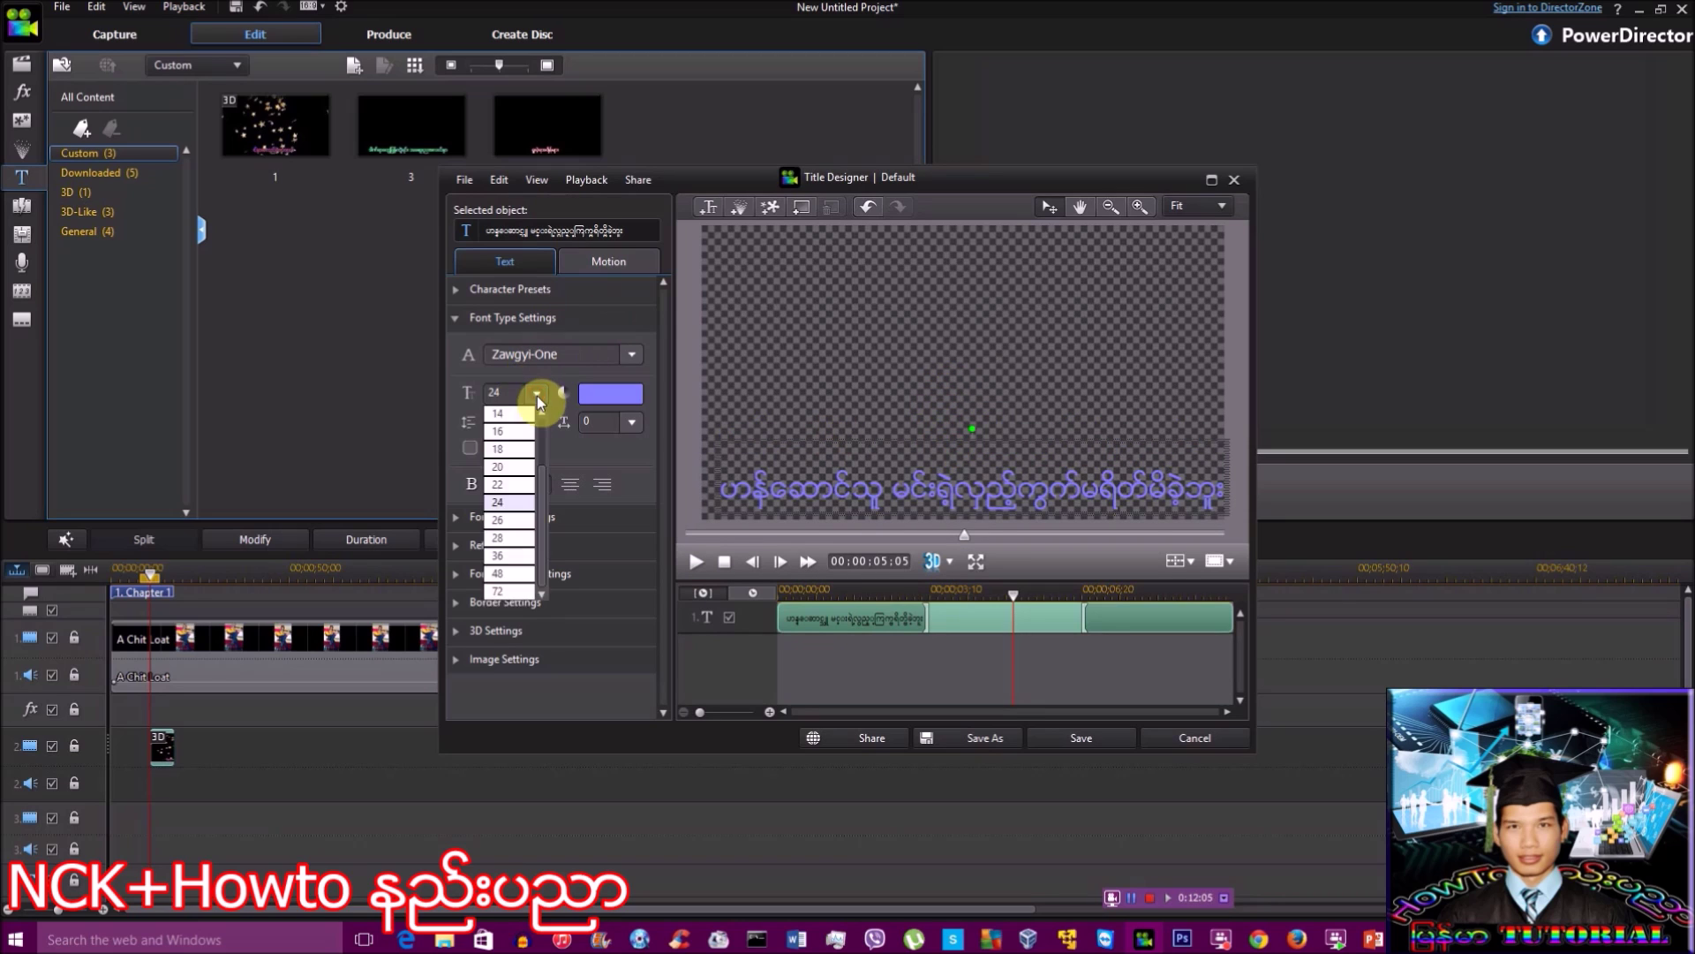
left_click(519, 452)
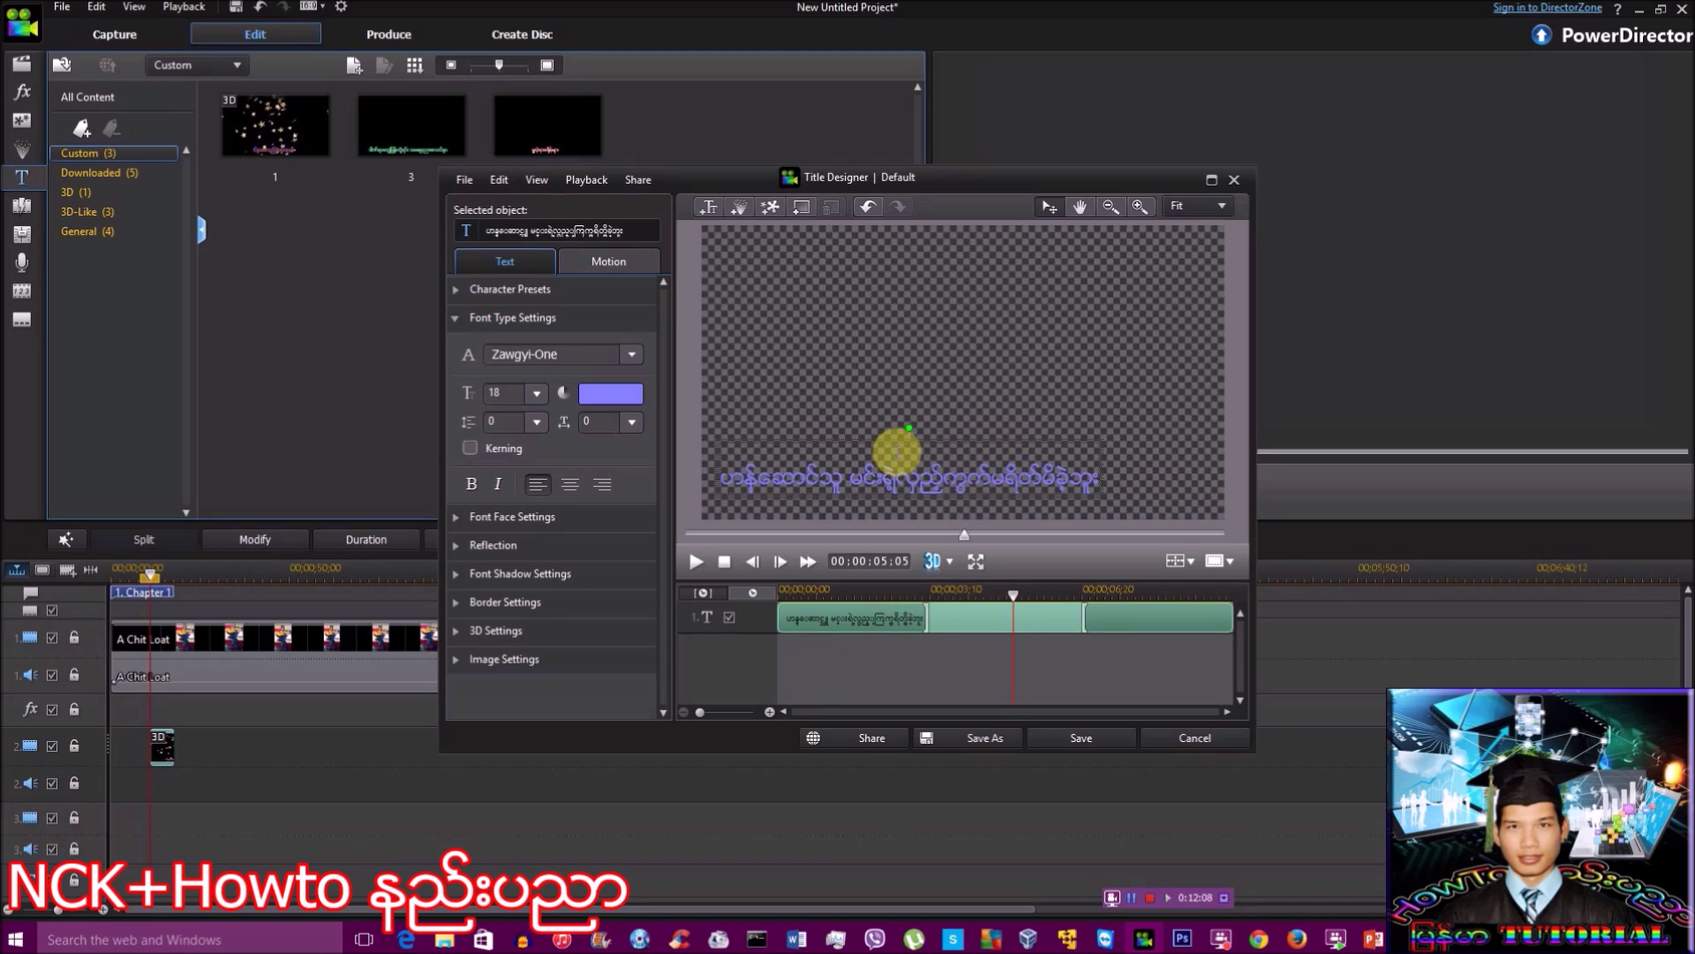
left_click_drag(898, 442, 971, 486)
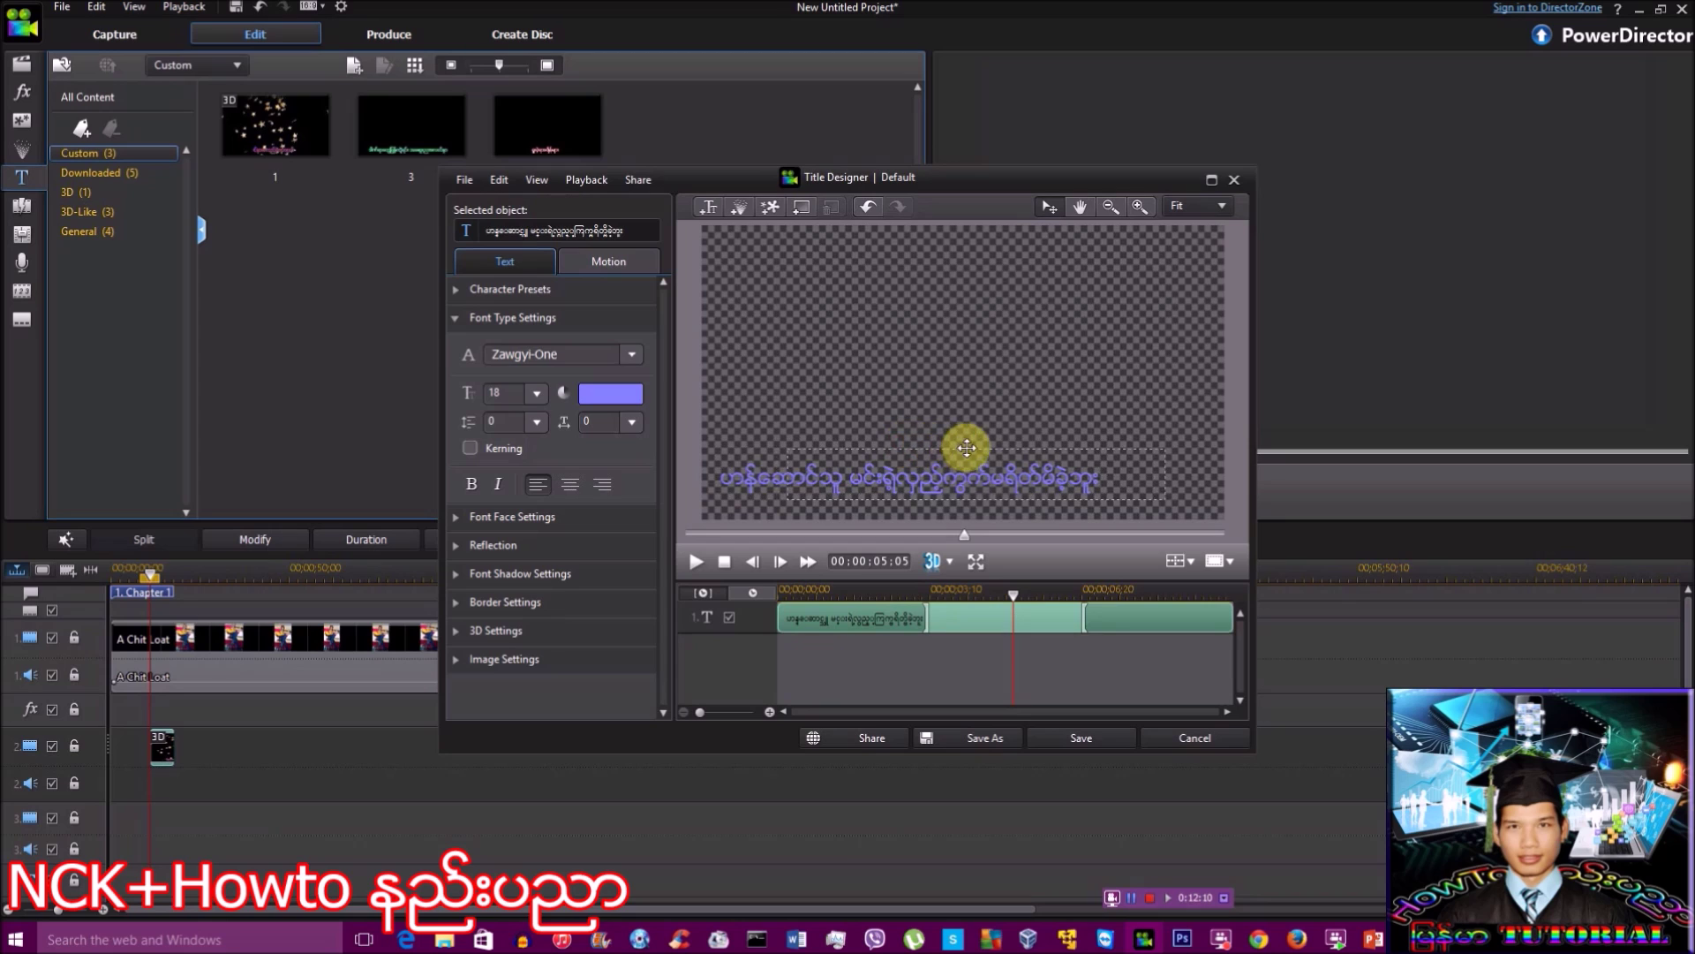
- Colour the lyric text green
left_click(595, 395)
left_click(693, 597)
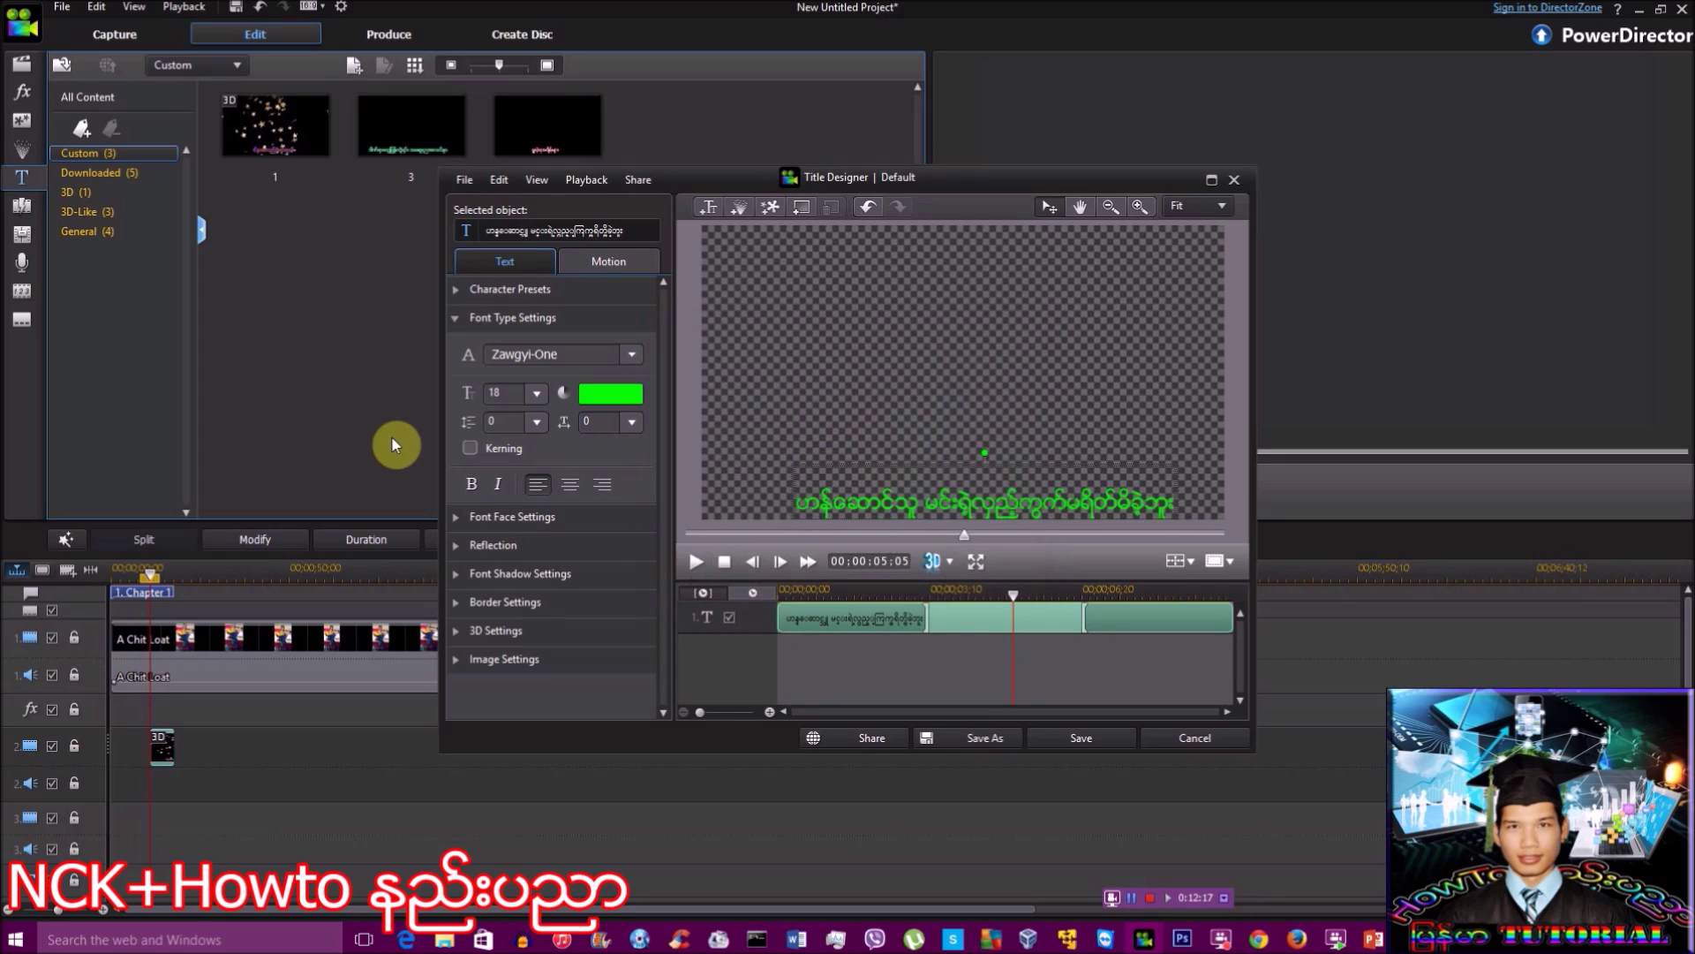
left_click(461, 524)
scroll(486, 574, "down", 5)
- Give the green lyric text a red shadow
left_click(499, 619)
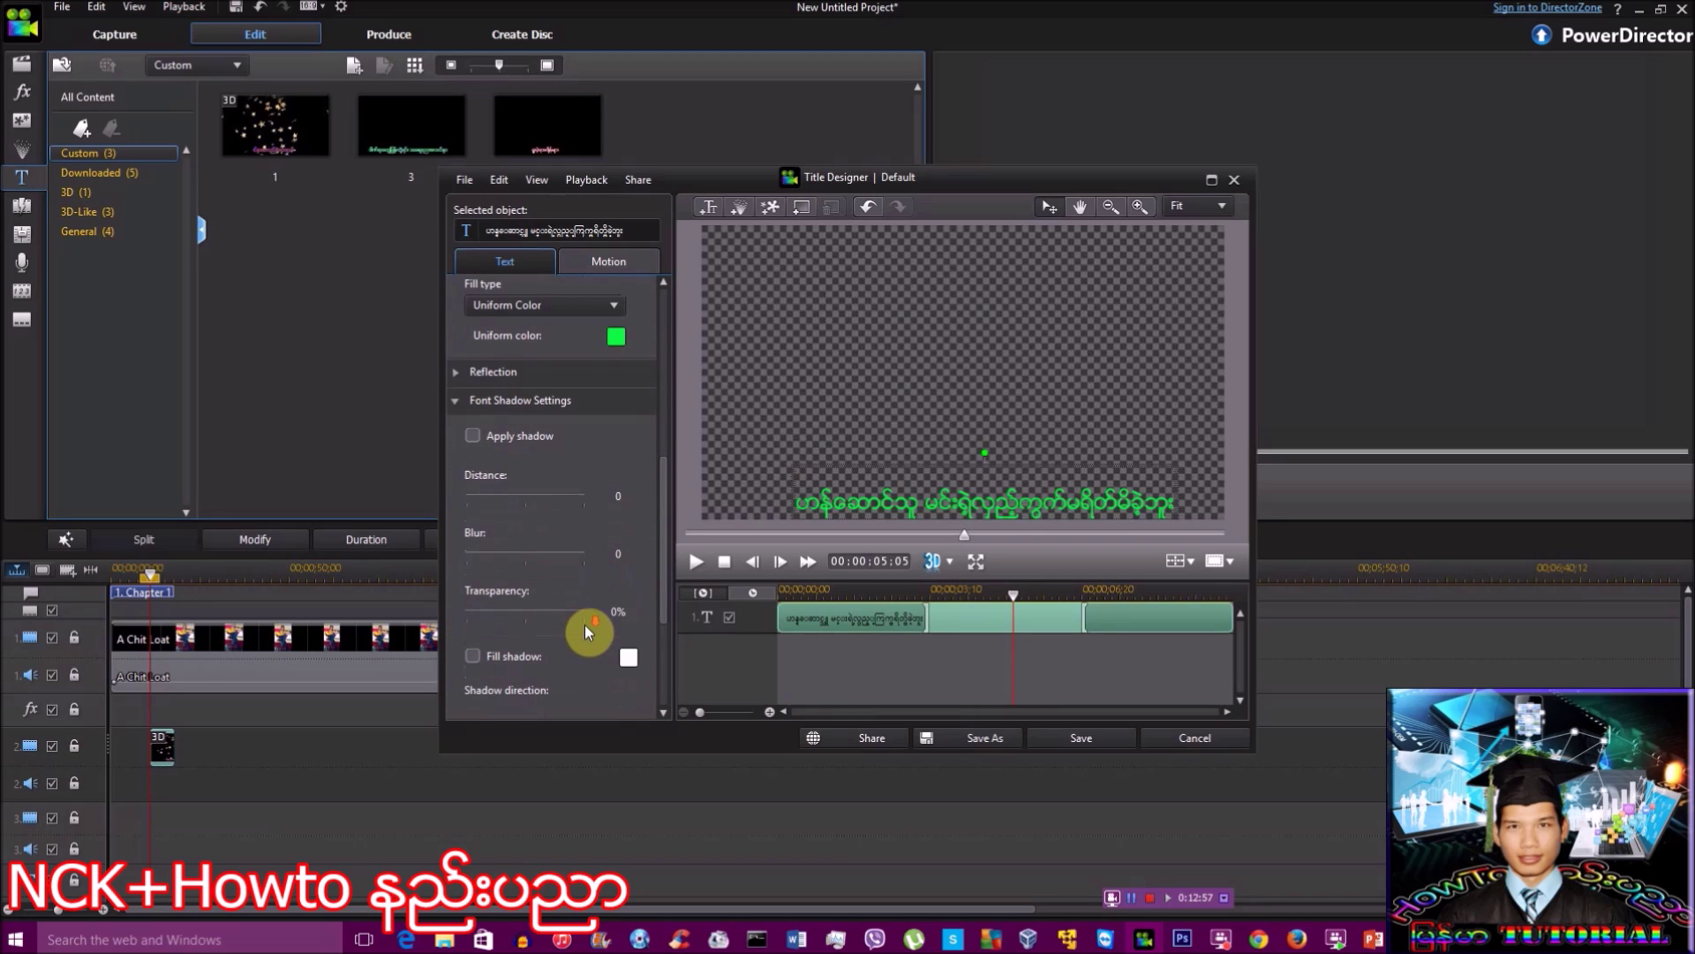
left_click(475, 436)
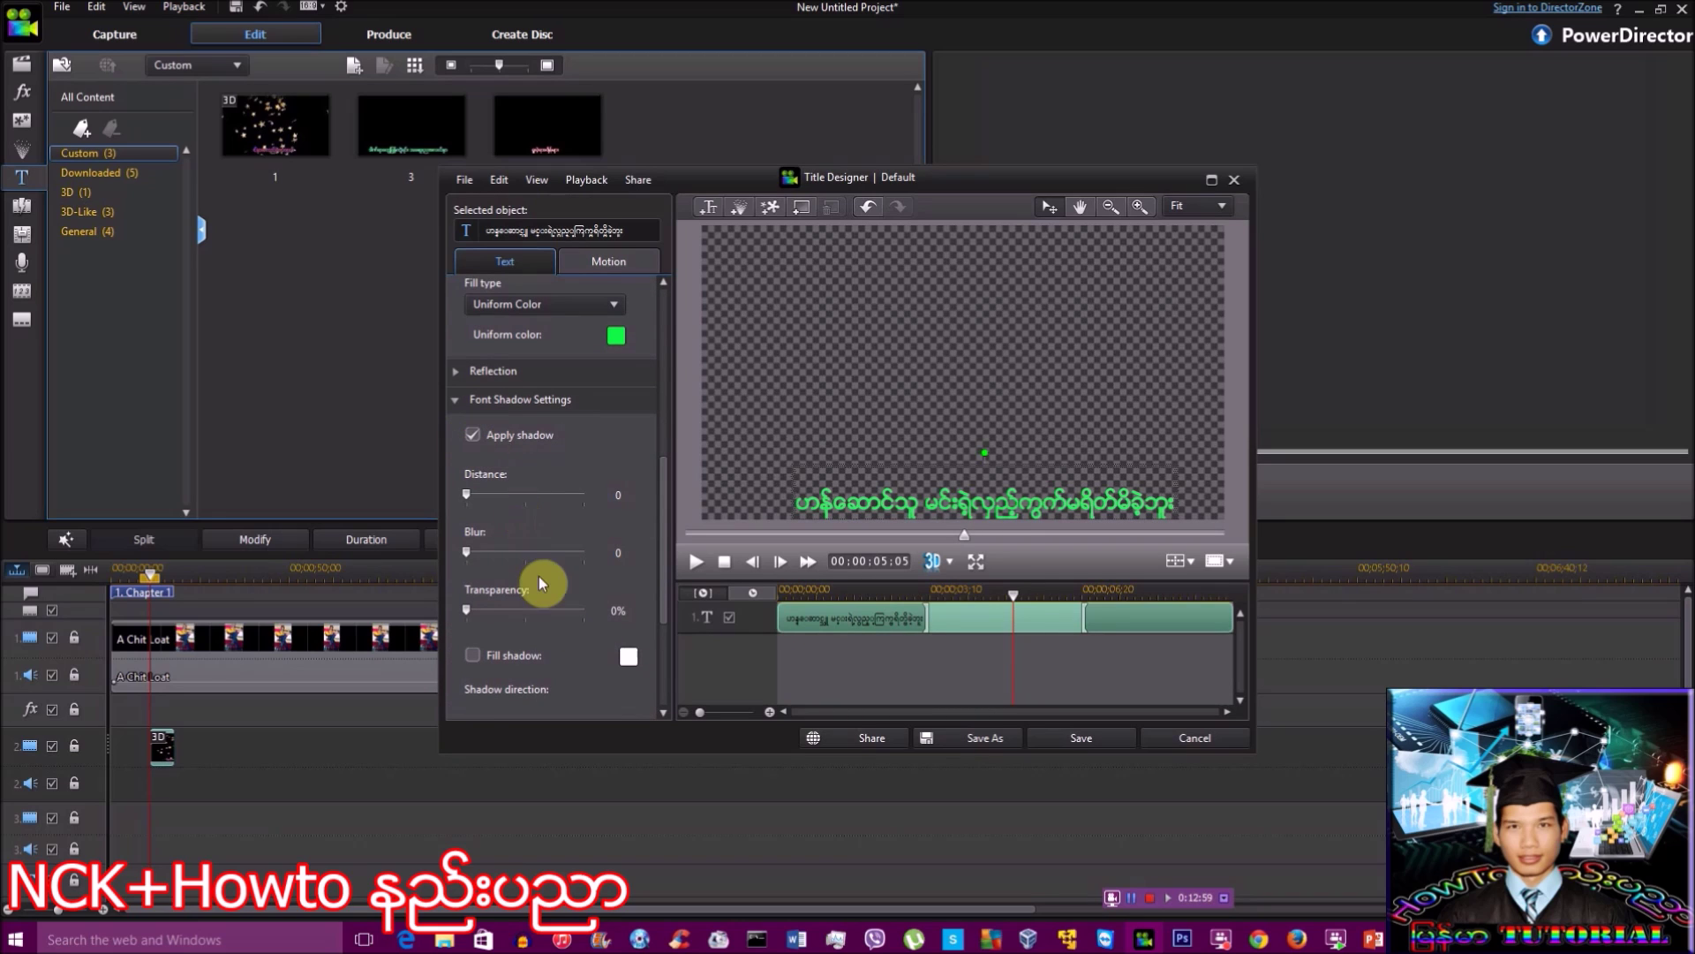
left_click(627, 660)
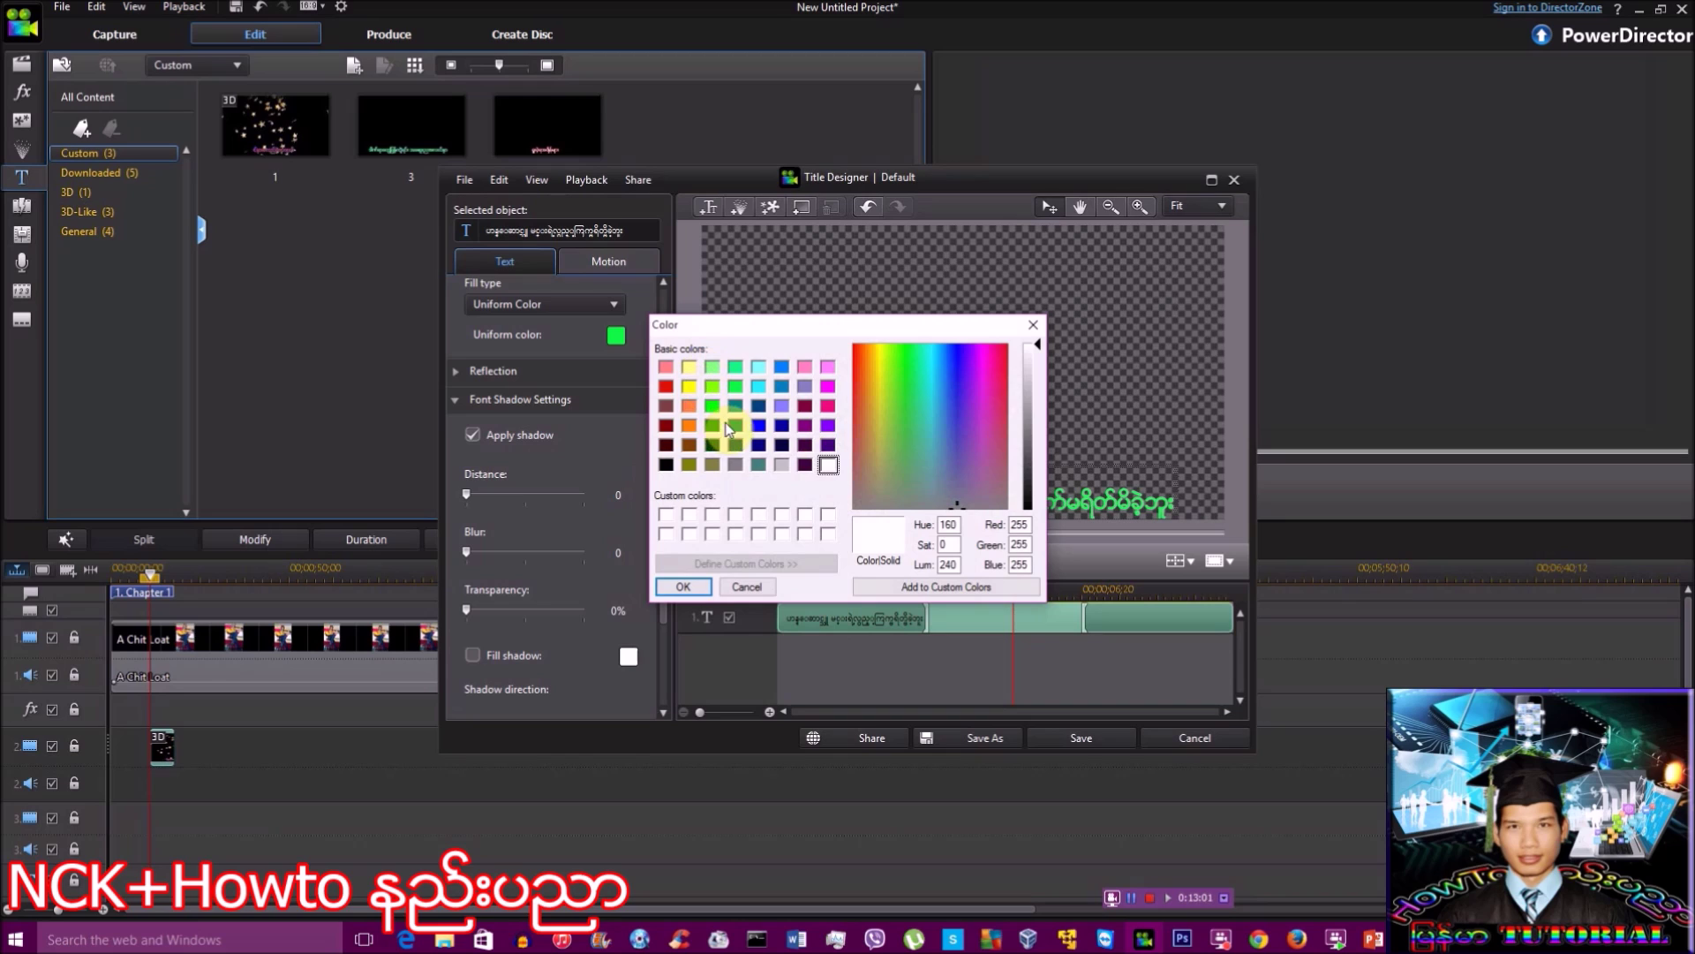
left_click(667, 386)
left_click(685, 588)
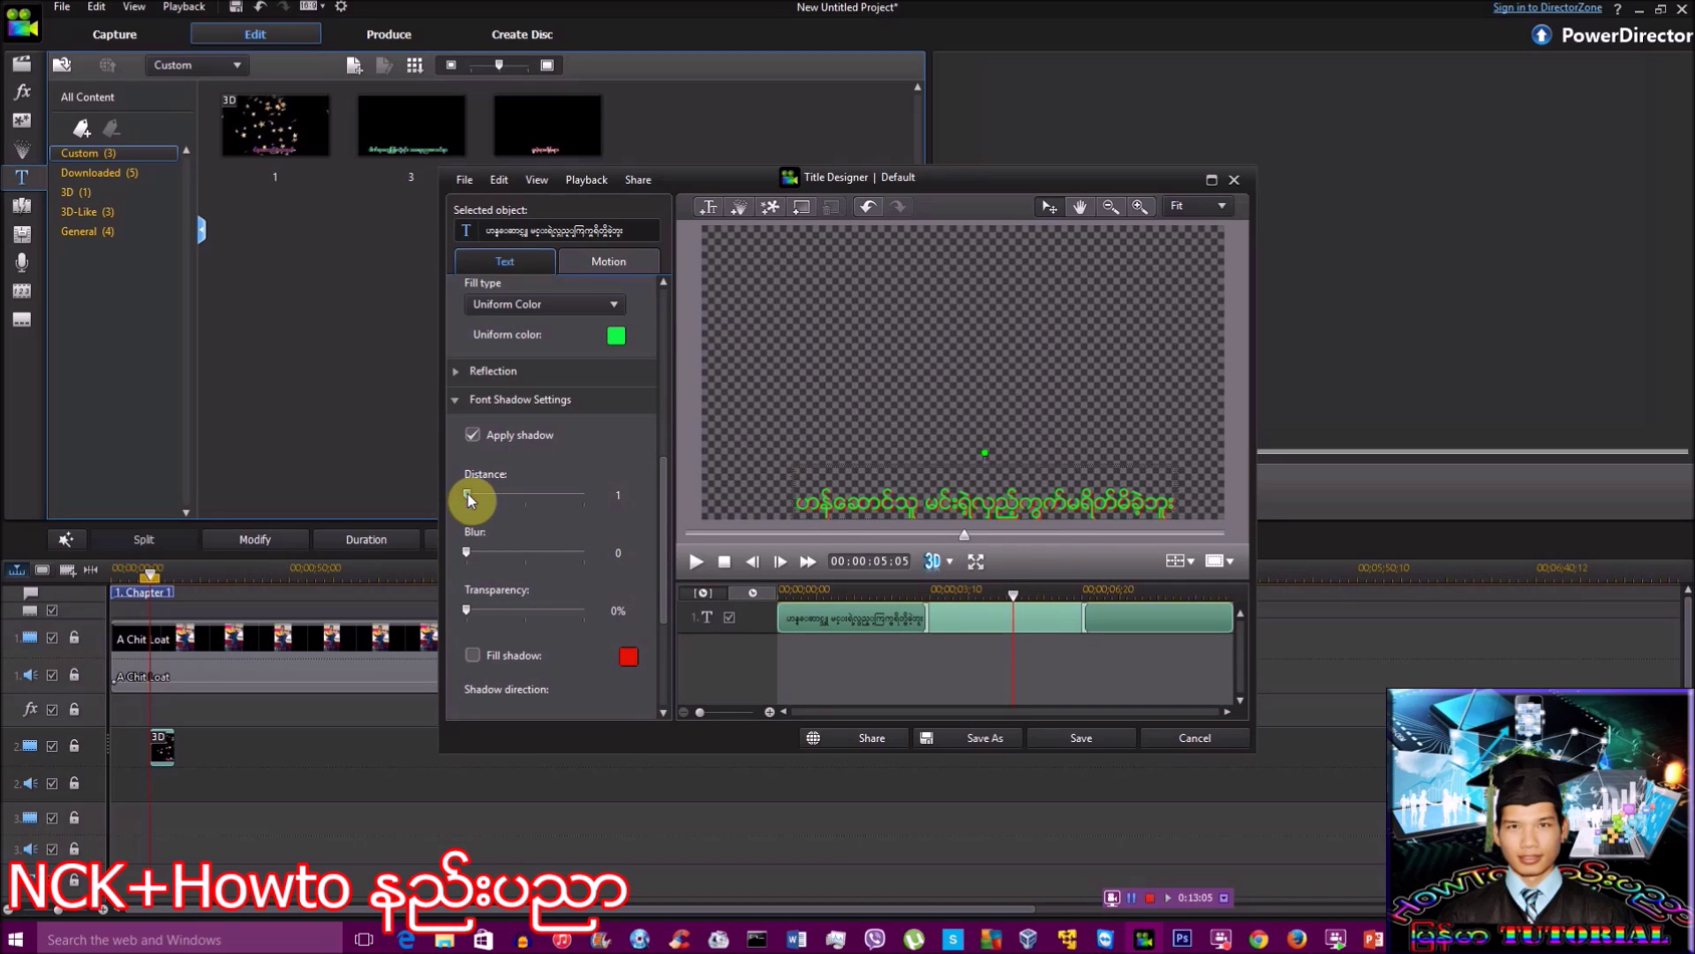
scroll(575, 626, "down", 3)
scroll(571, 630, "down", 1)
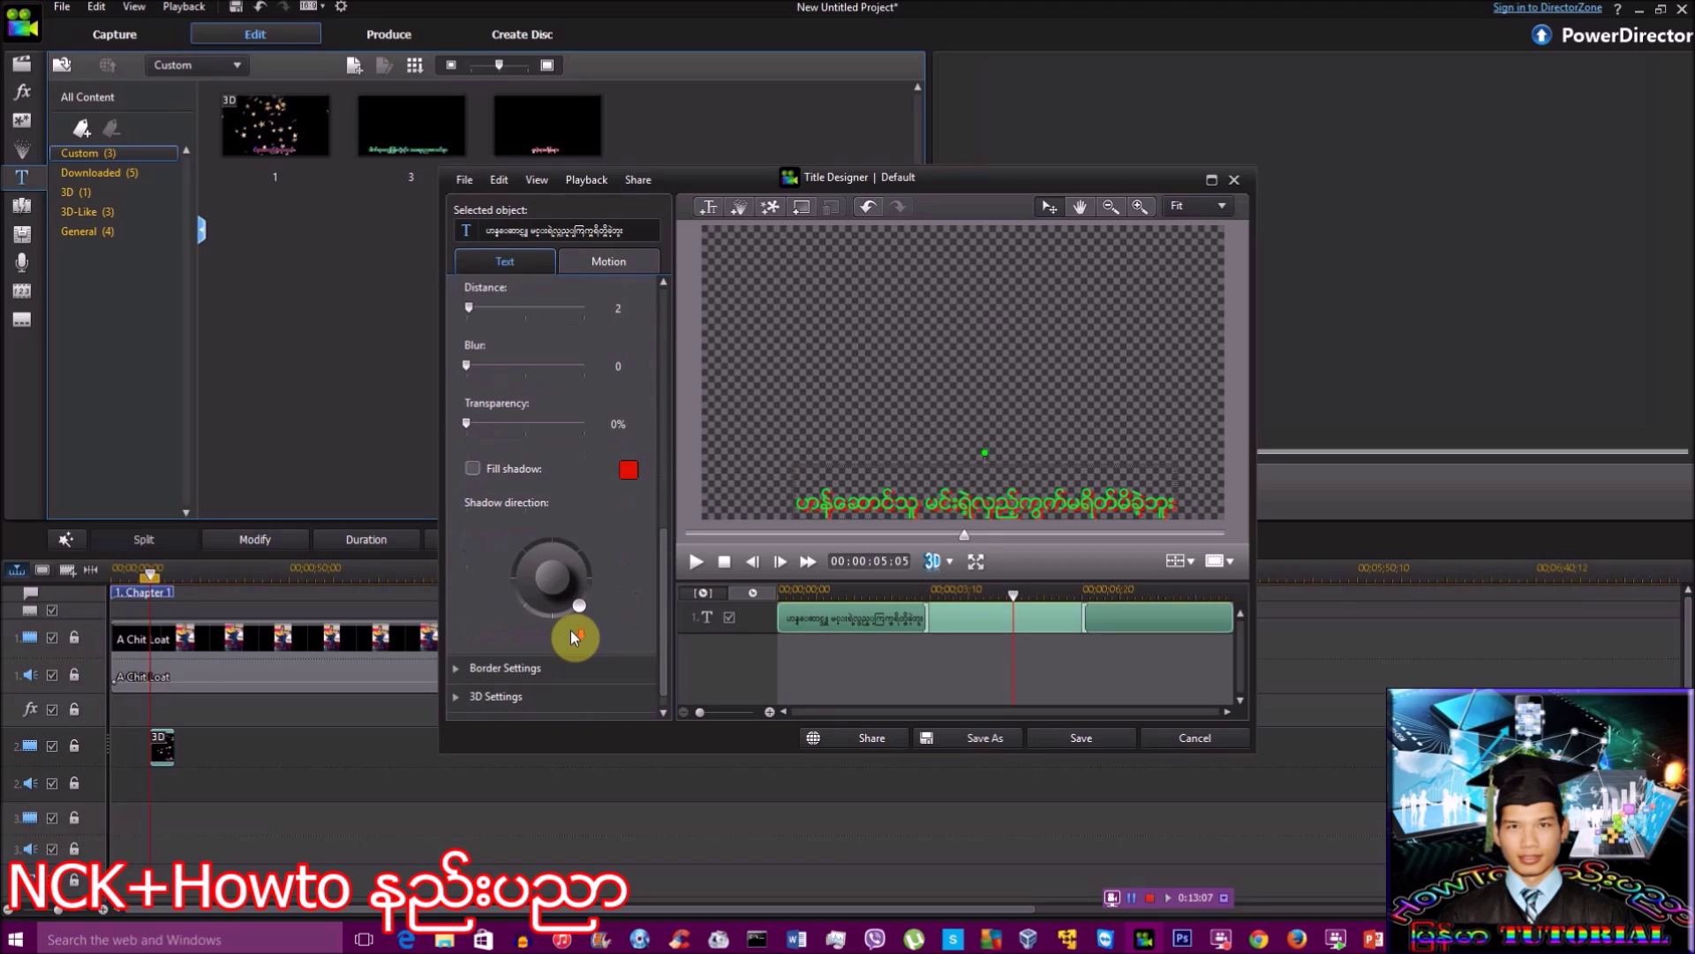
scroll(571, 634, "down", 1)
left_click(503, 647)
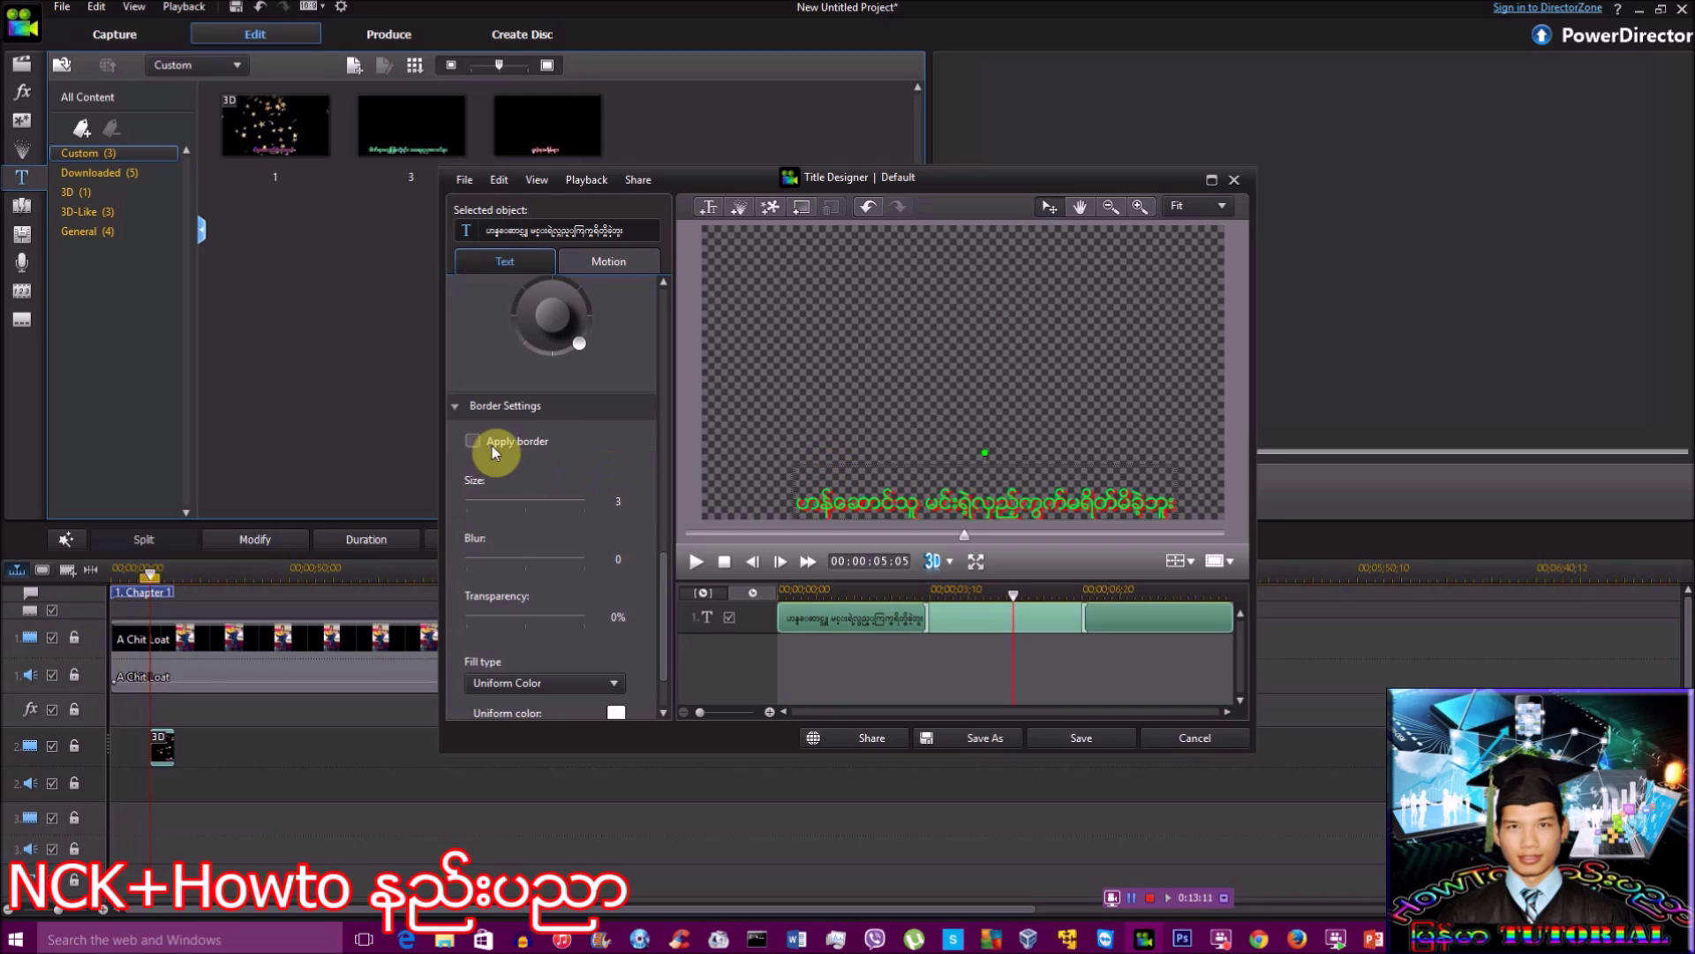
- Add a magenta border at size 0, then nudge the lyric title left and back right
left_click(472, 441)
scroll(547, 519, "down", 2)
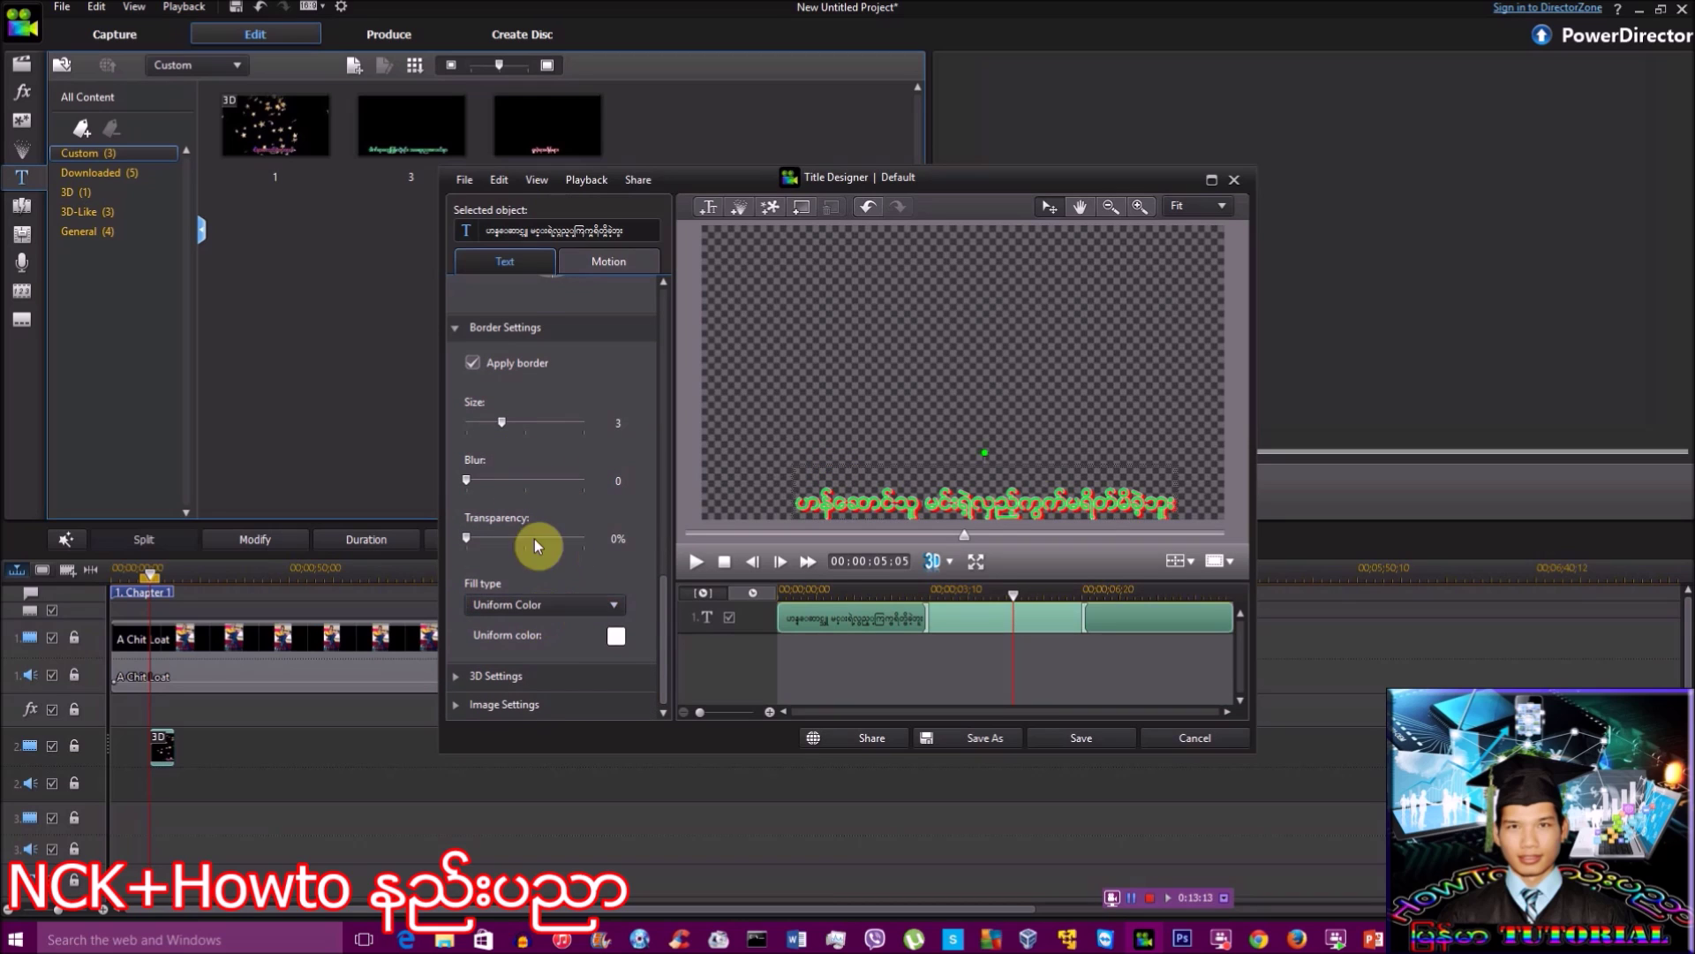
left_click(616, 634)
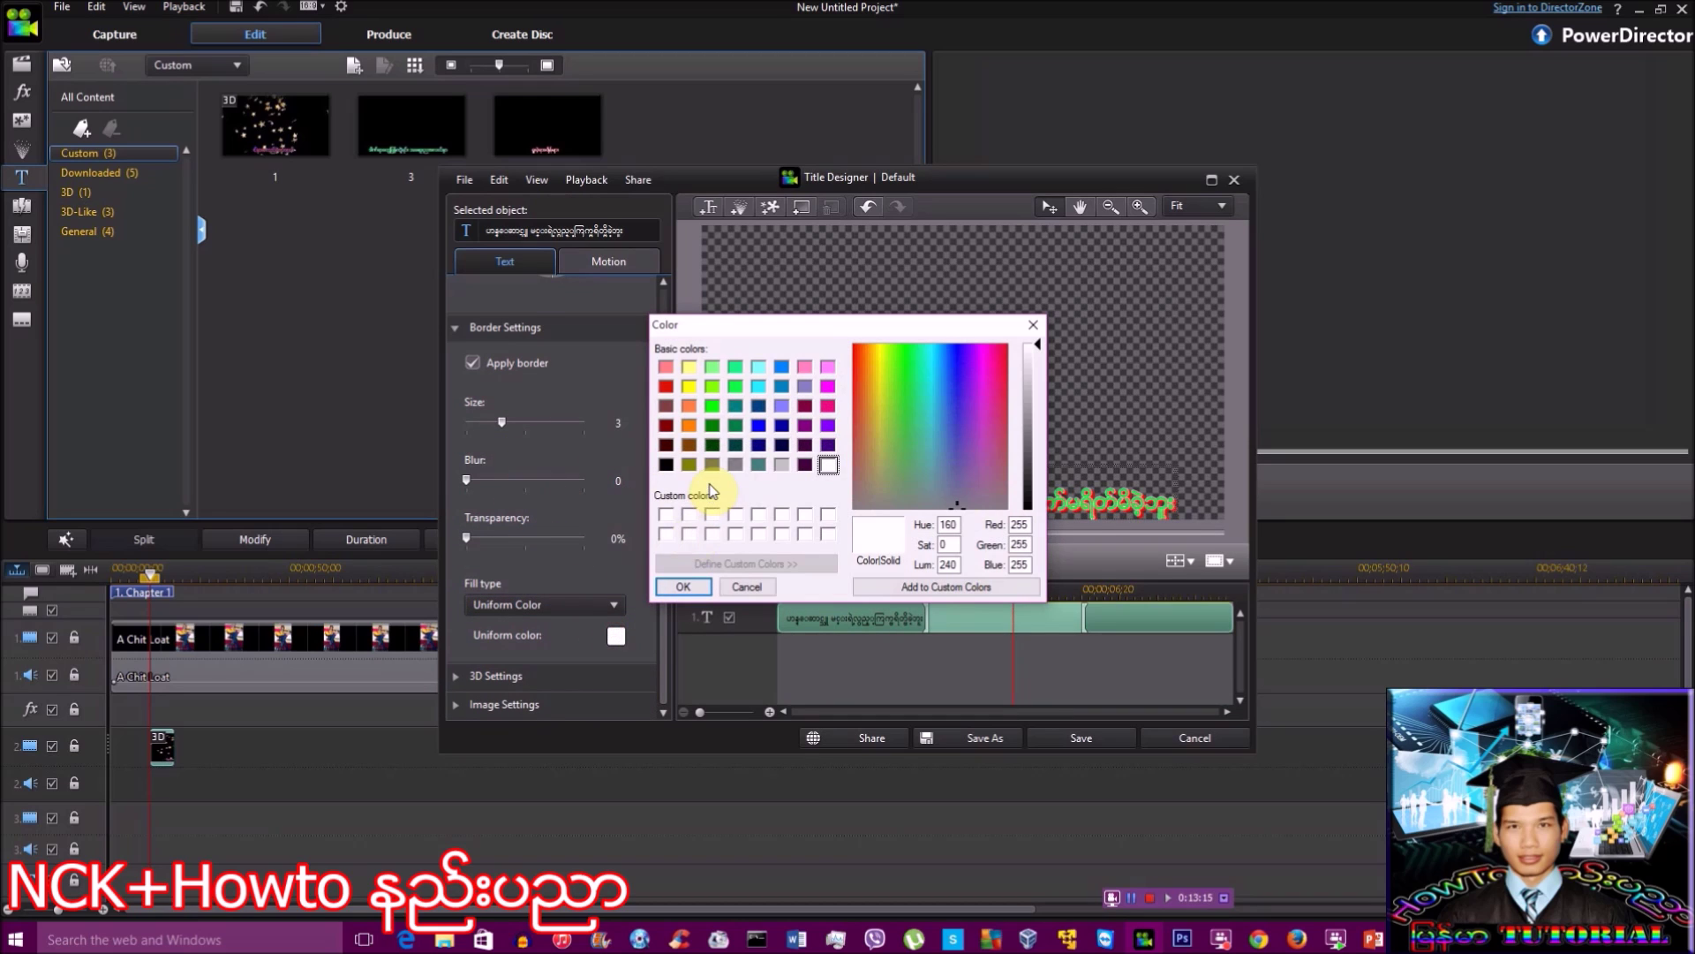
left_click(828, 385)
left_click(684, 588)
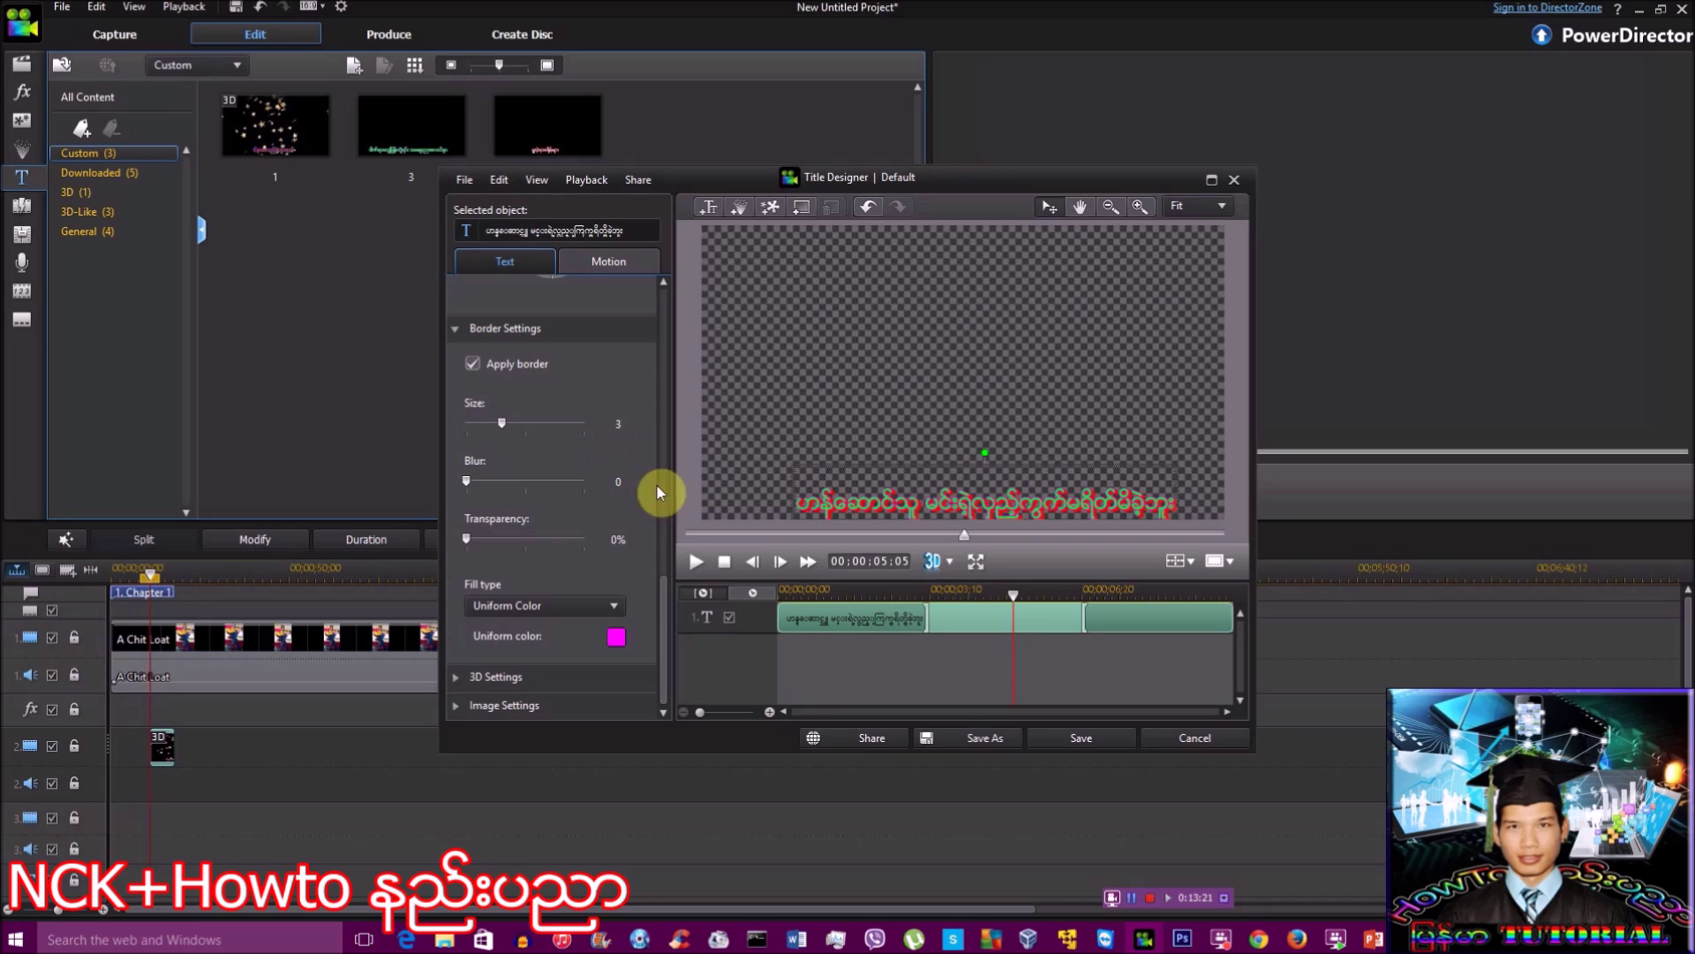
mouse_move(501, 423)
left_mouse_down()
mouse_move(451, 424)
mouse_move(470, 427)
left_mouse_up()
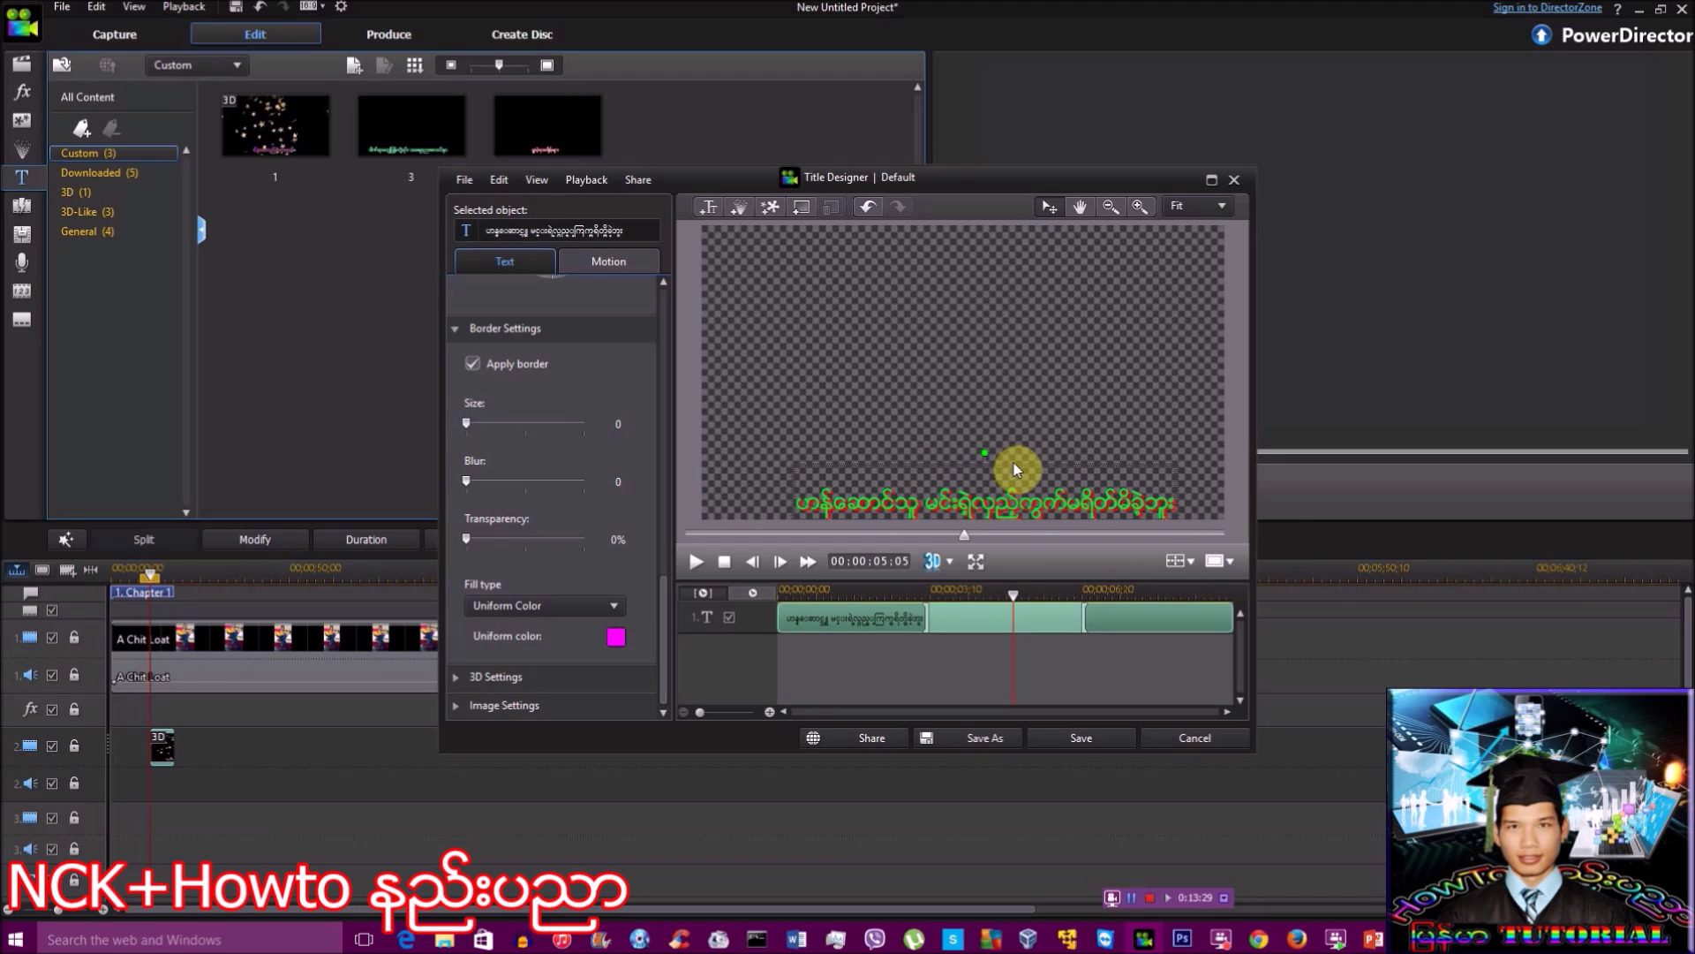
left_click_drag(1016, 470, 977, 469)
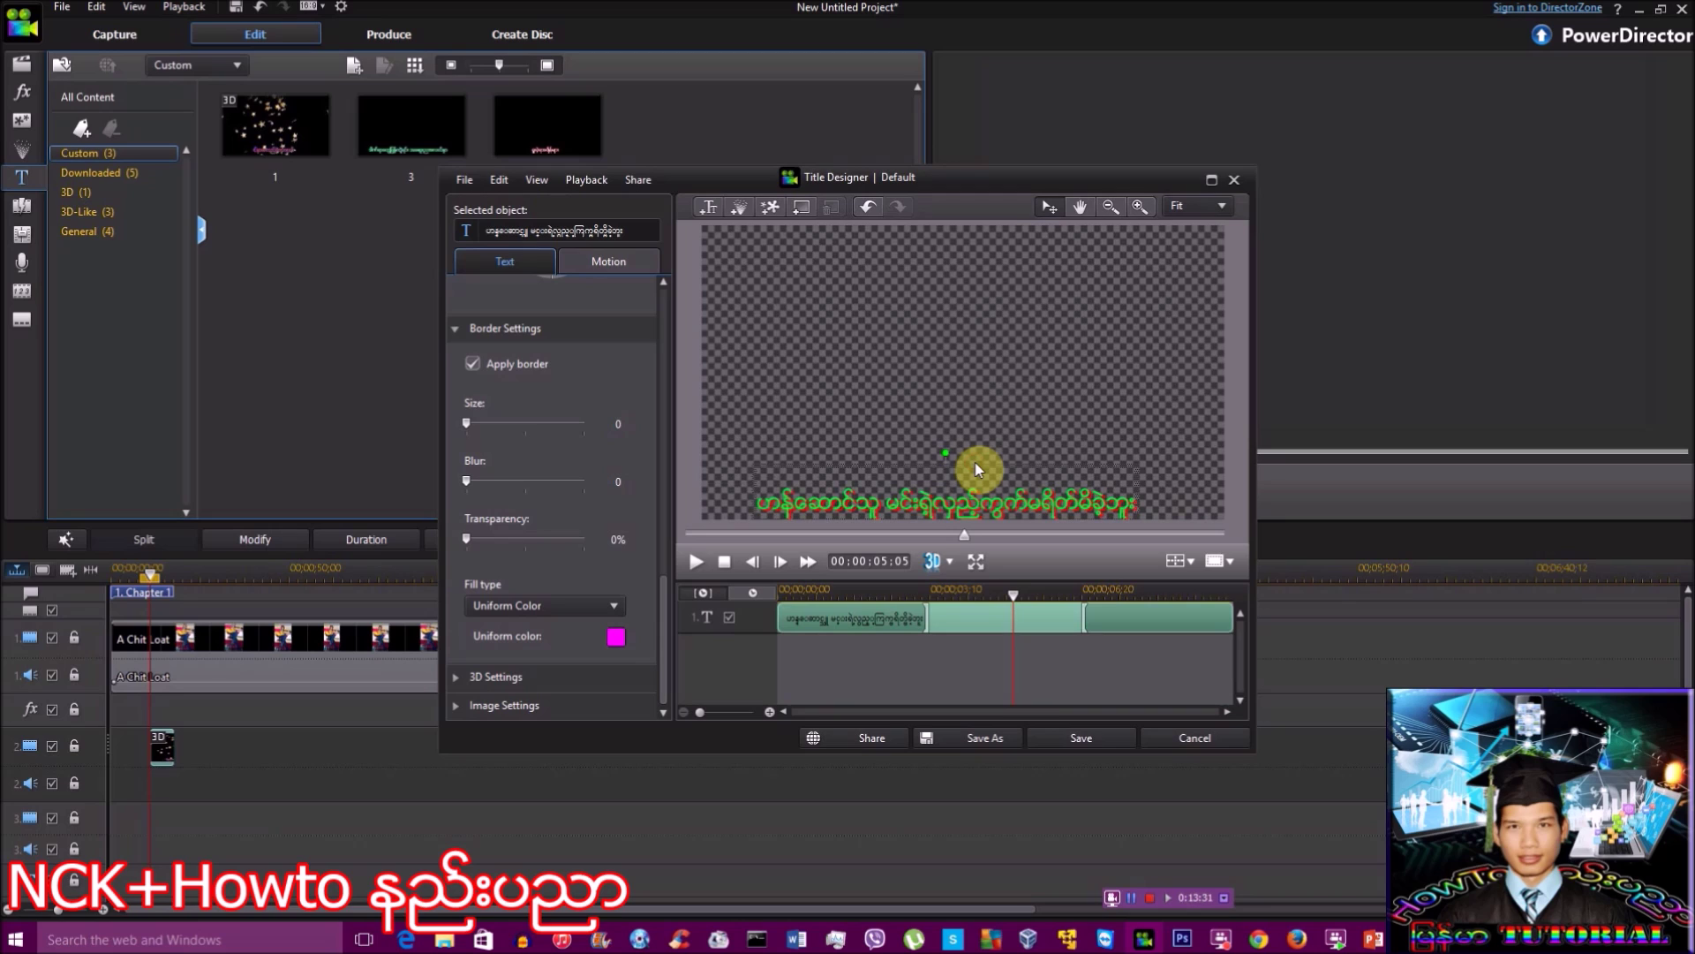
left_click_drag(976, 470, 1010, 464)
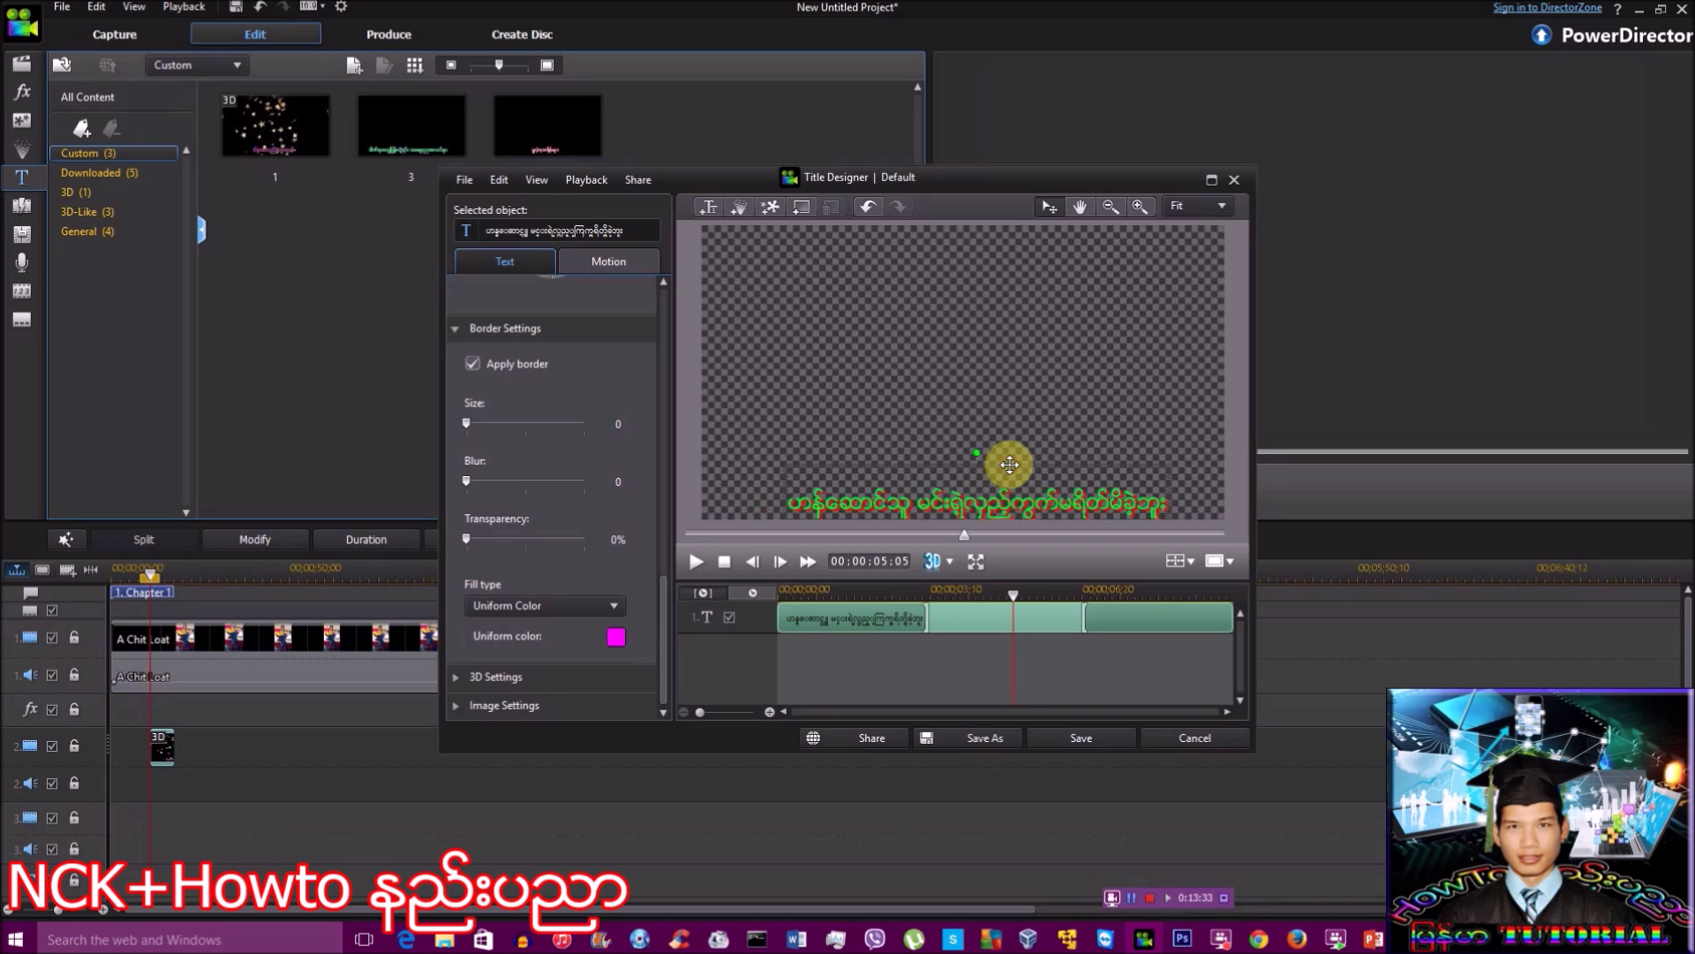
- Apply the Double Vision Horizontal entrance and save the title as custom template '2'
left_click(617, 259)
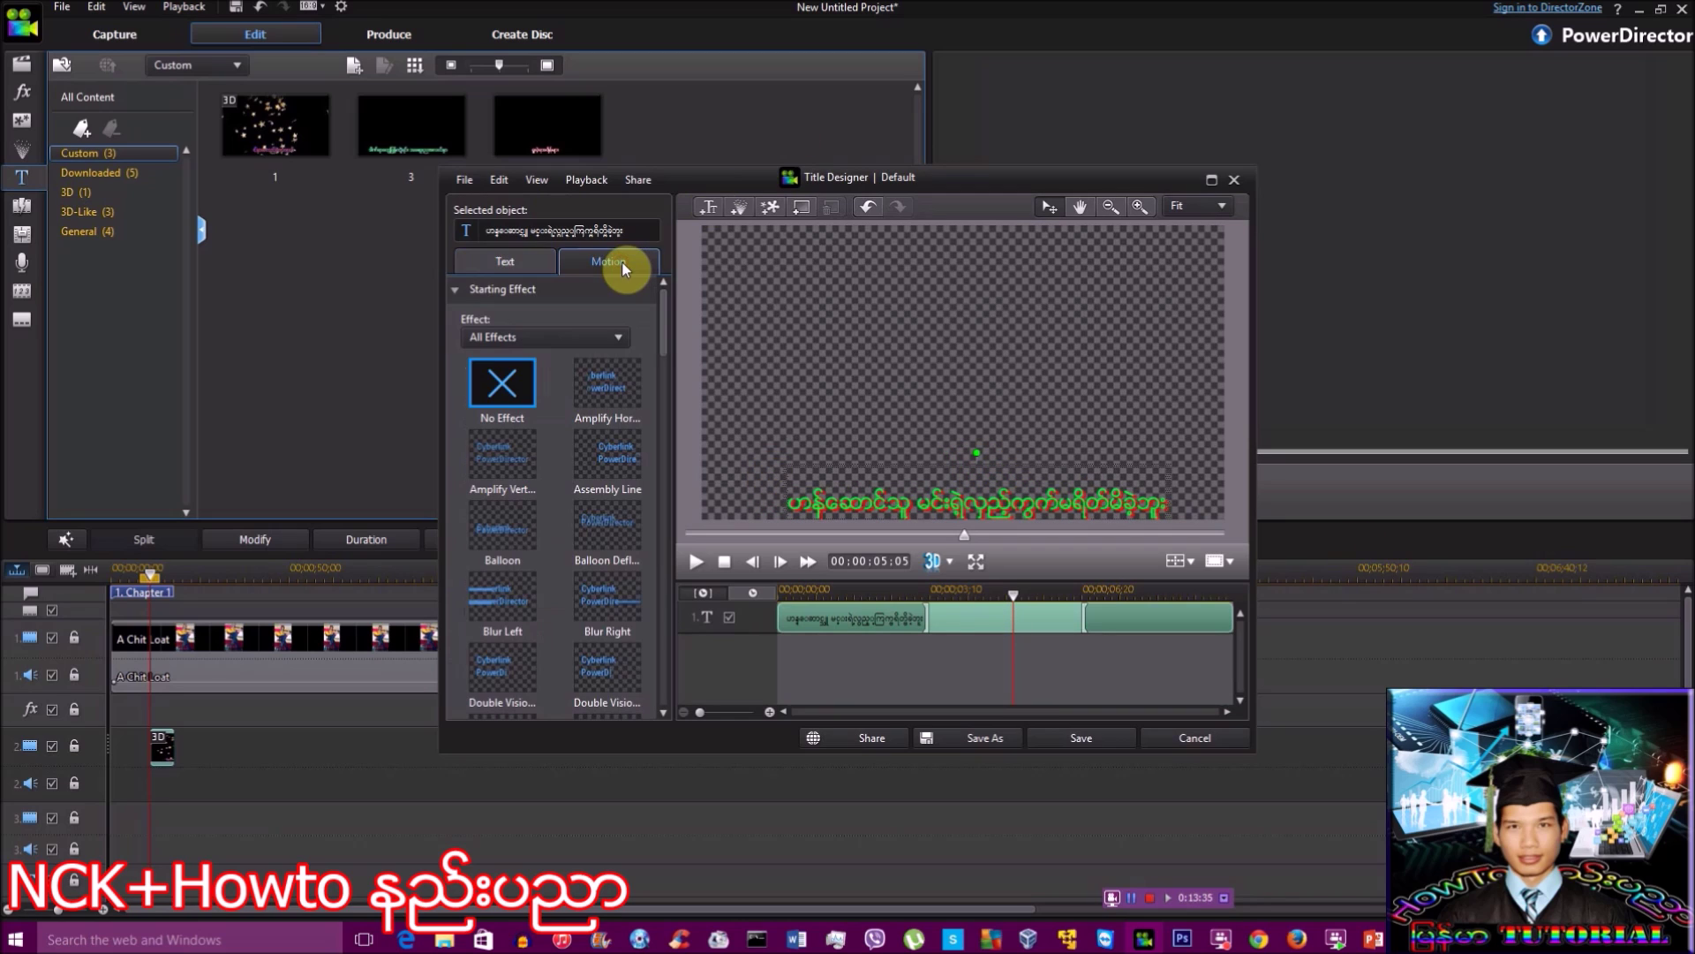
scroll(615, 470, "down", 1)
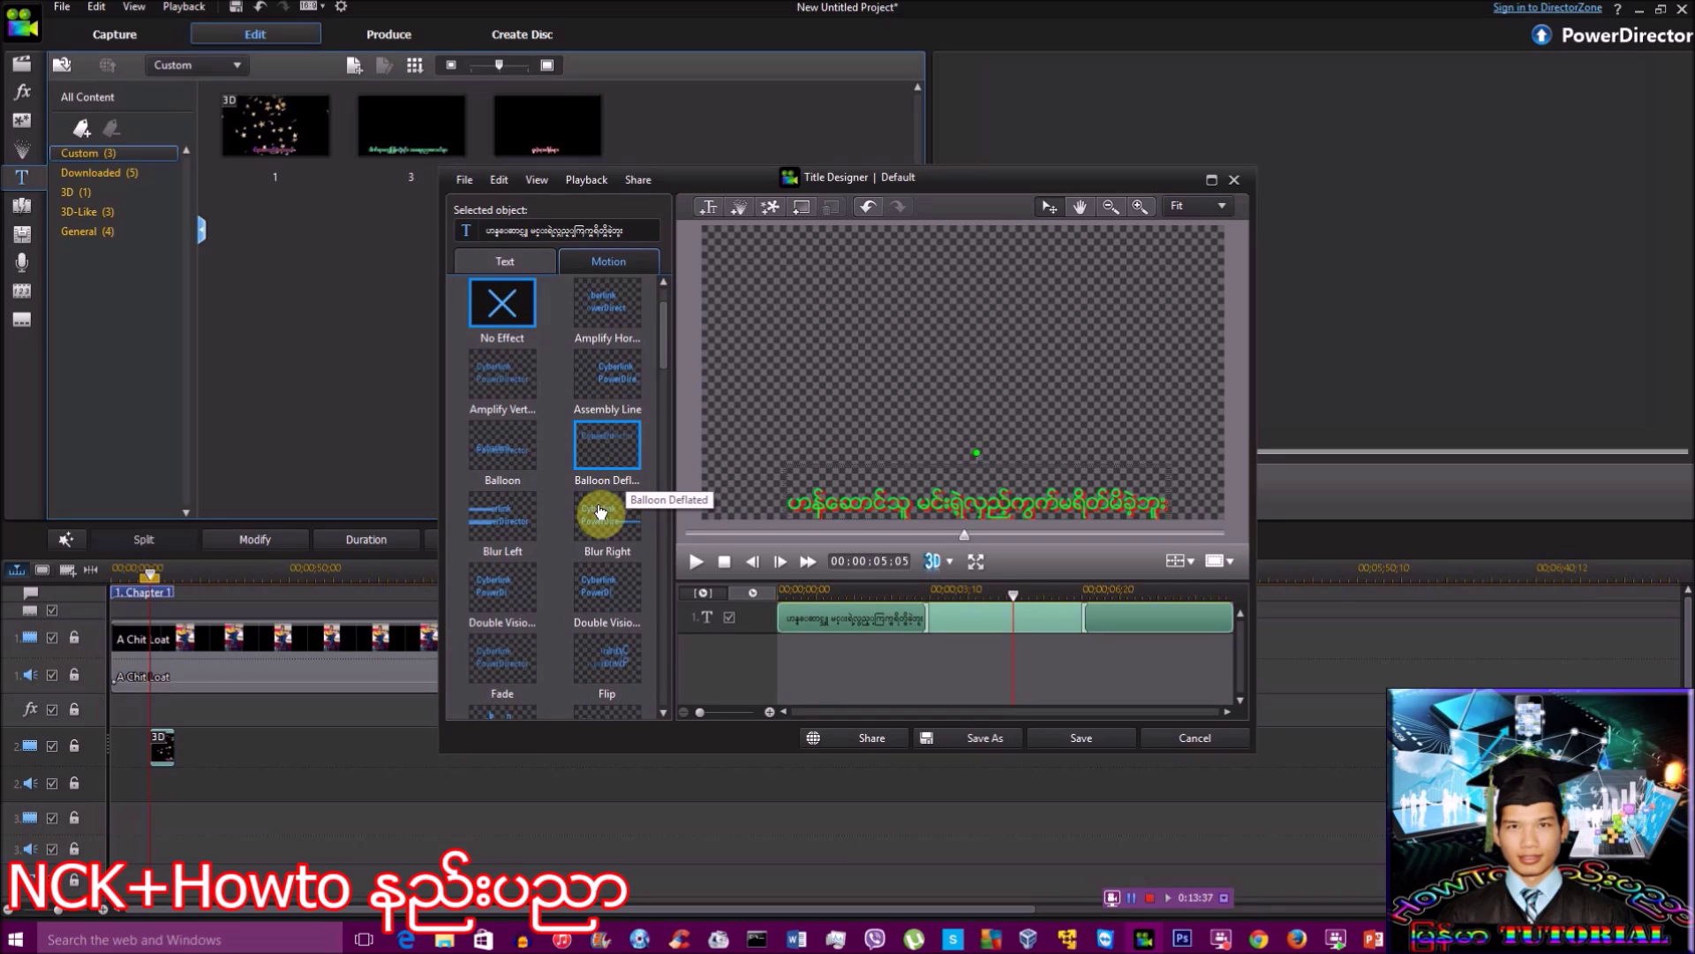
left_click(503, 592)
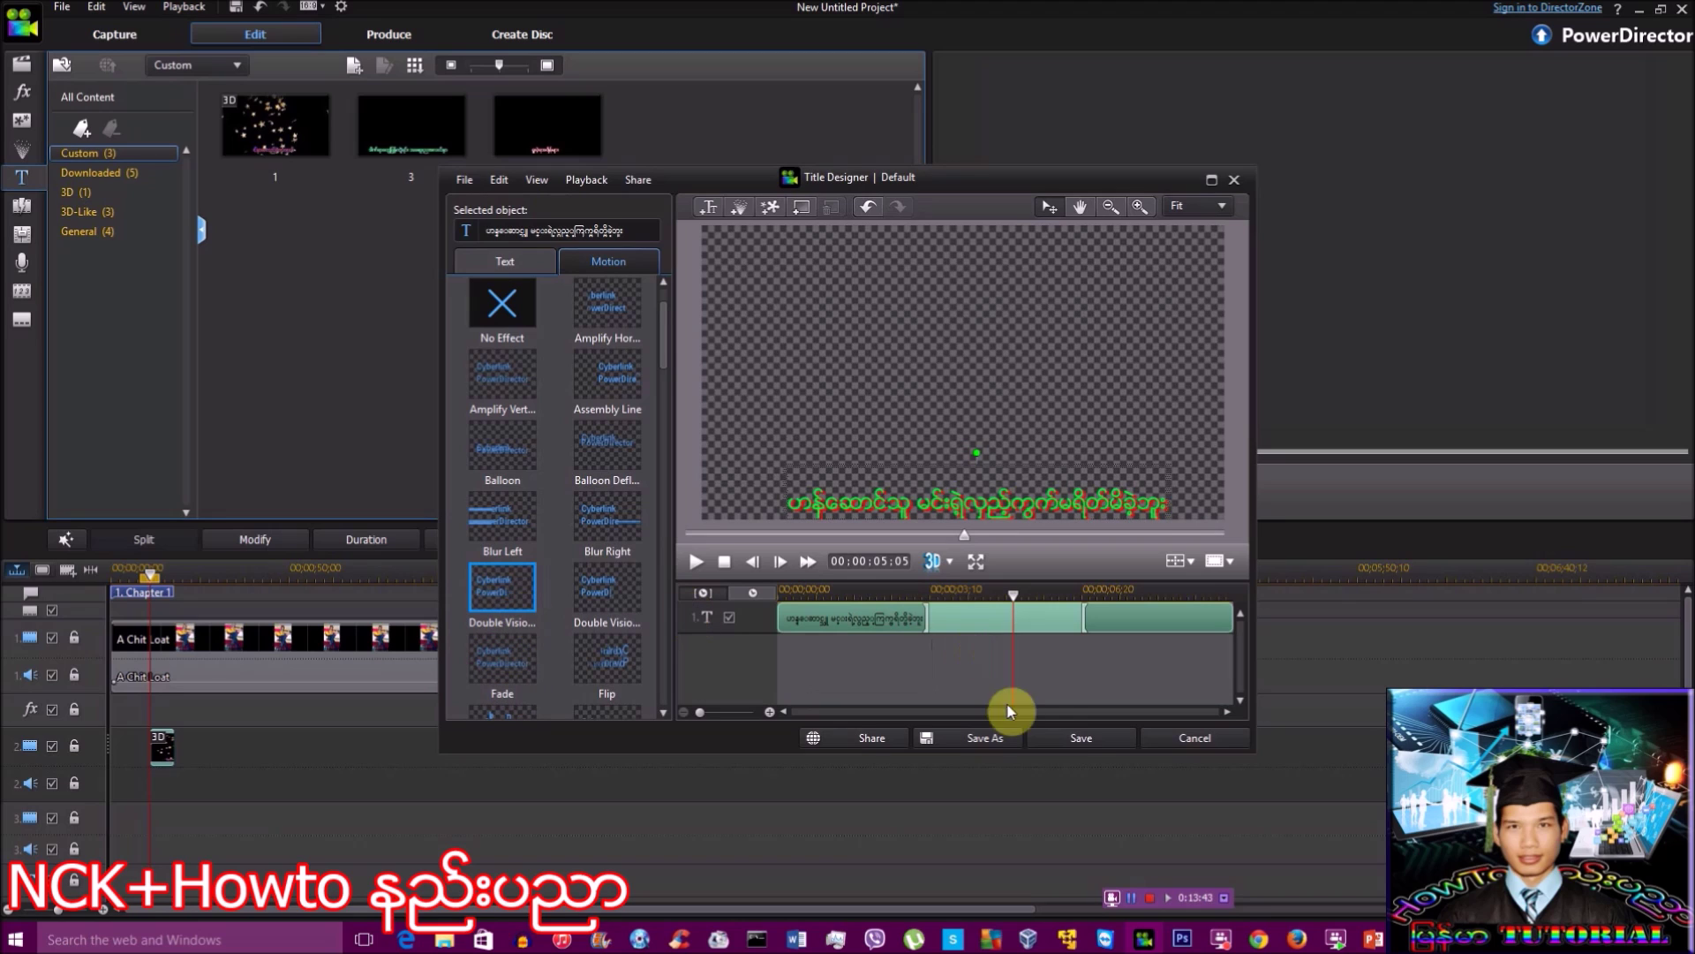
left_click(1072, 737)
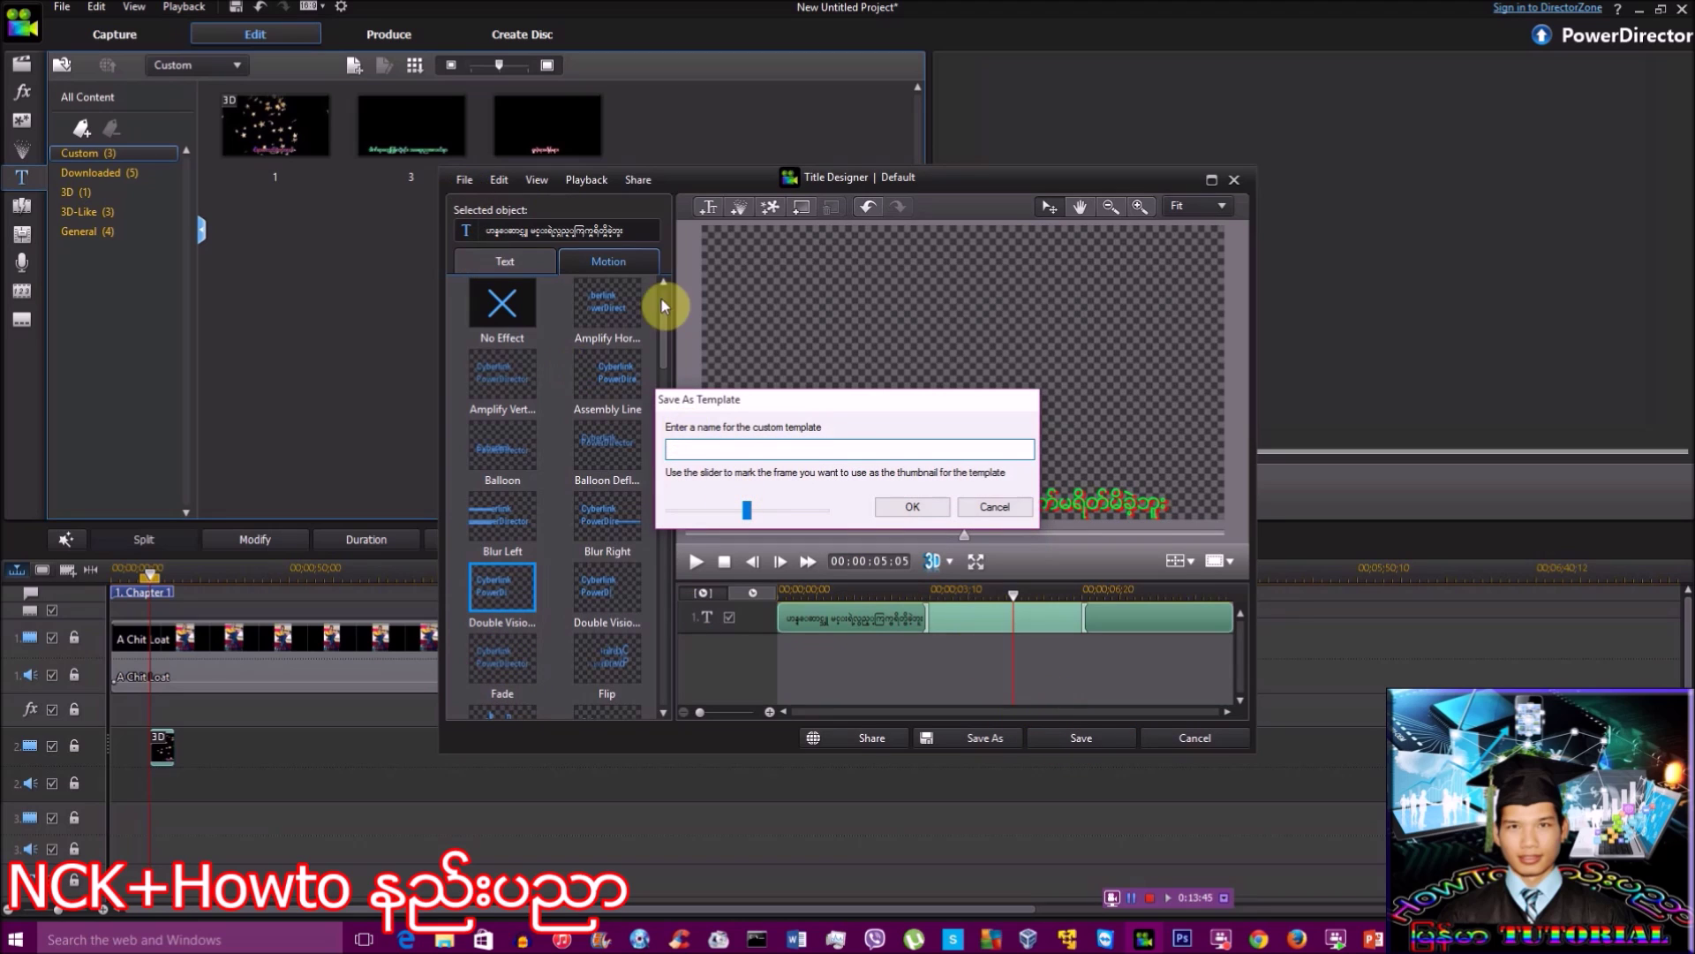
type("2")
left_click(908, 512)
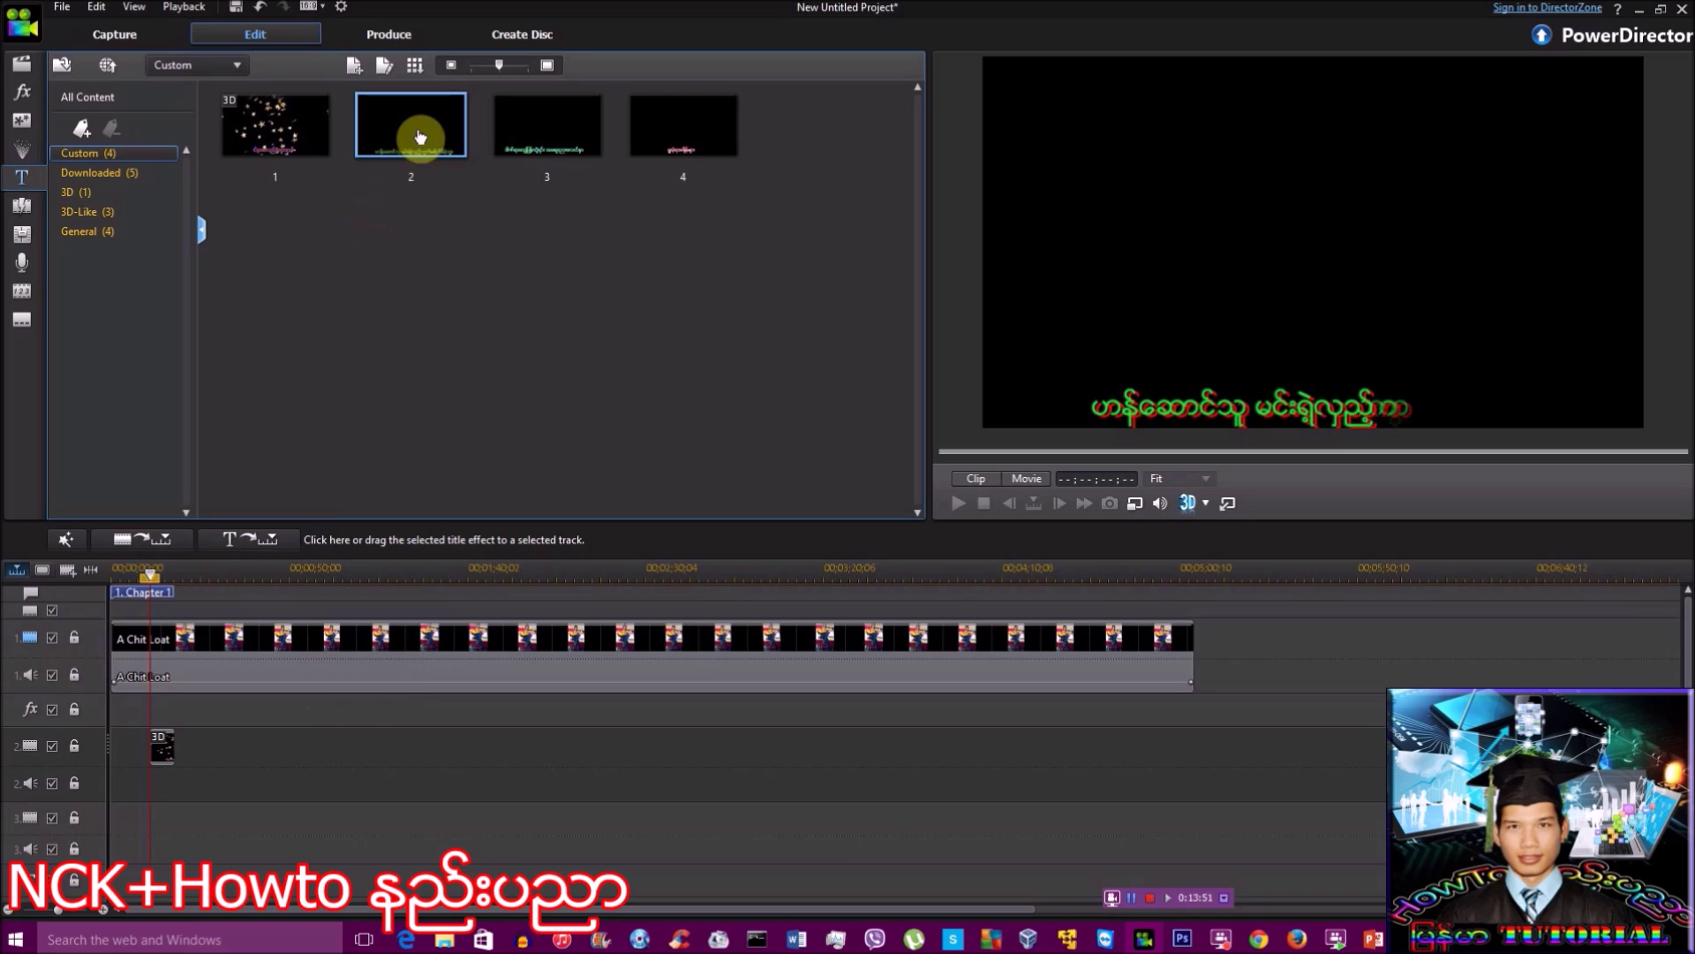
- Place custom template 2 on the title track, preview it, and trim it to about six seconds
left_click(179, 761)
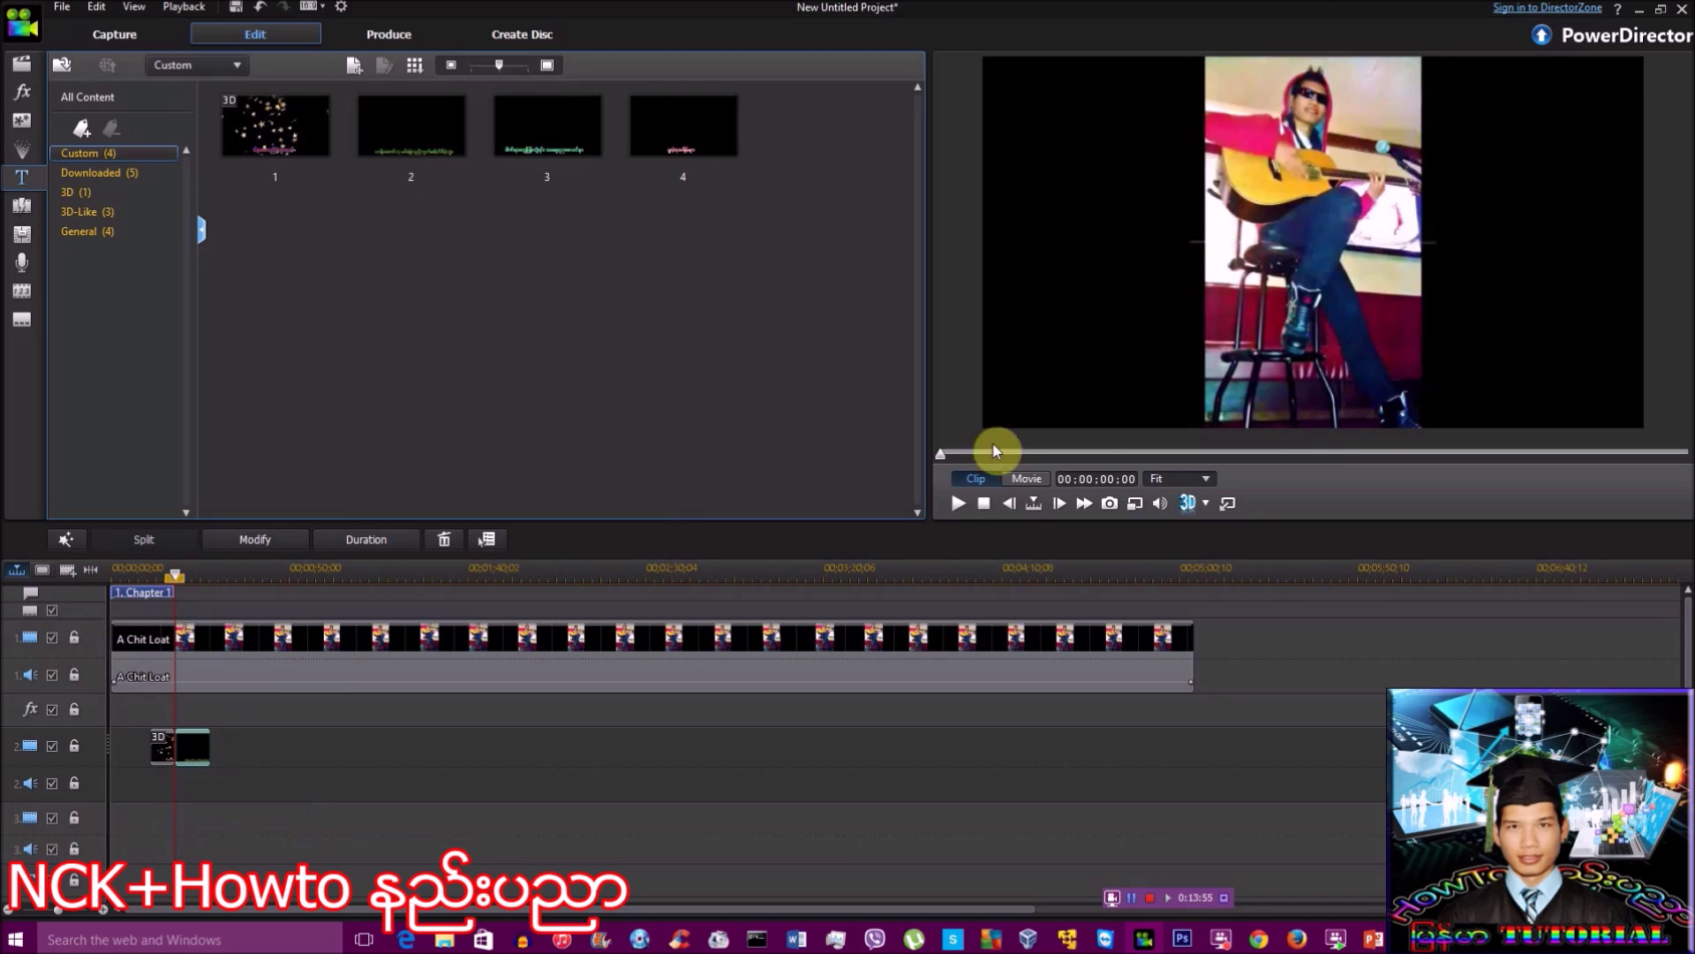
left_click(960, 506)
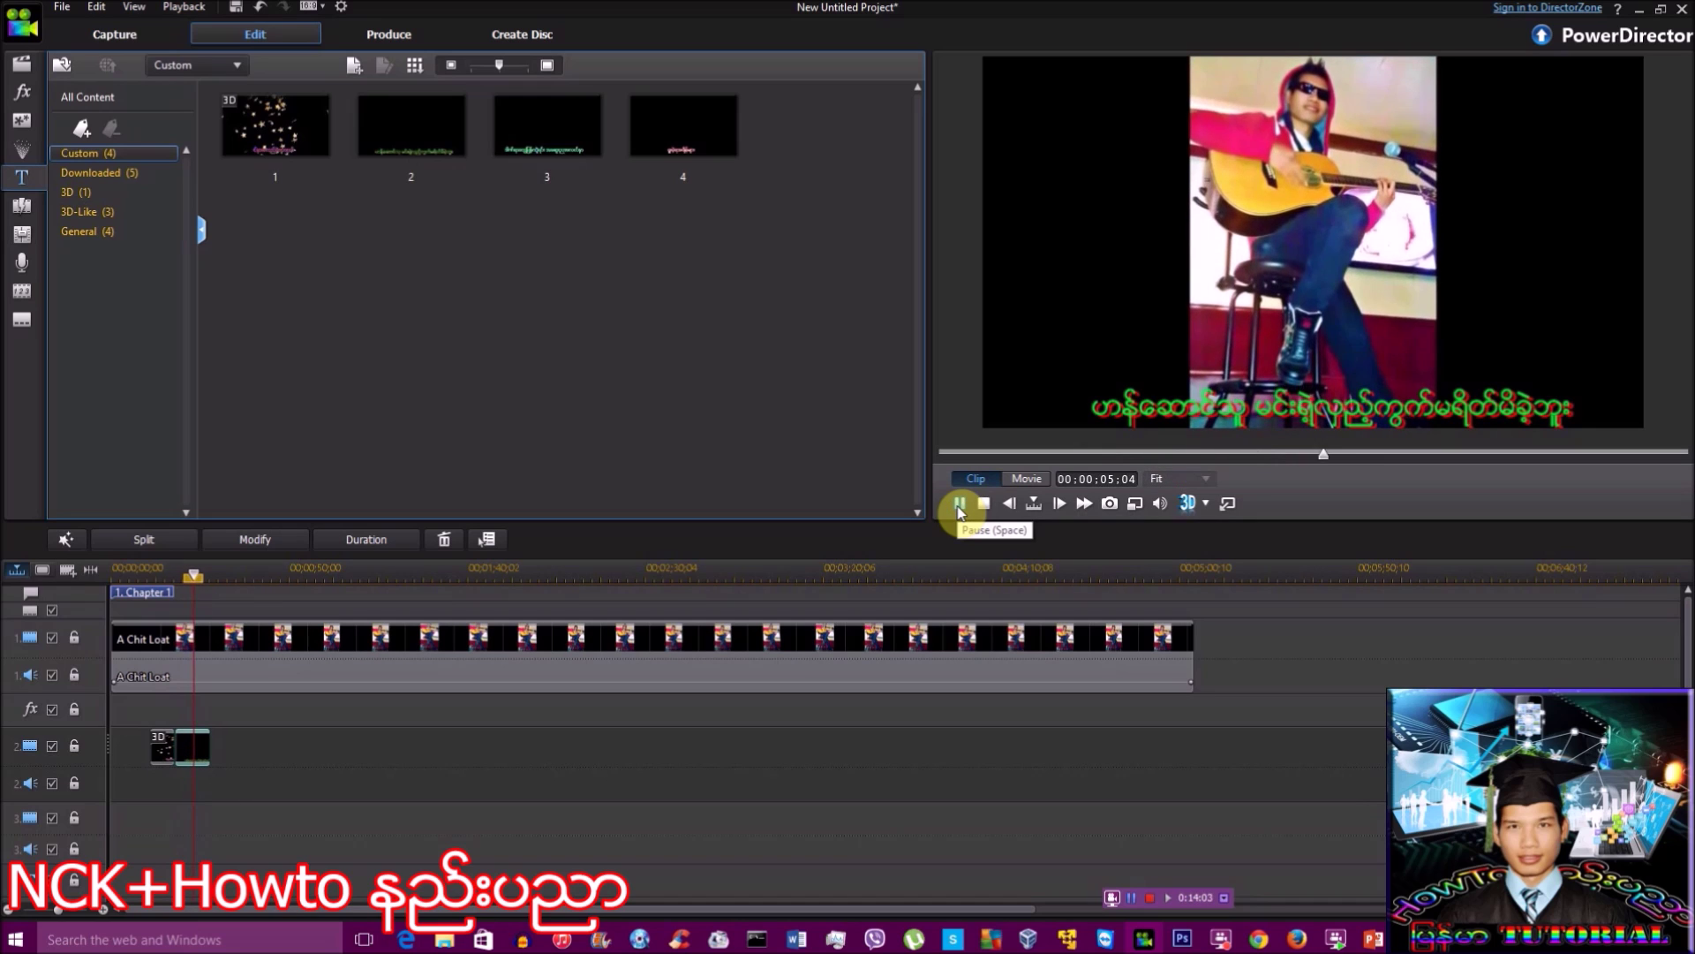
left_click(958, 506)
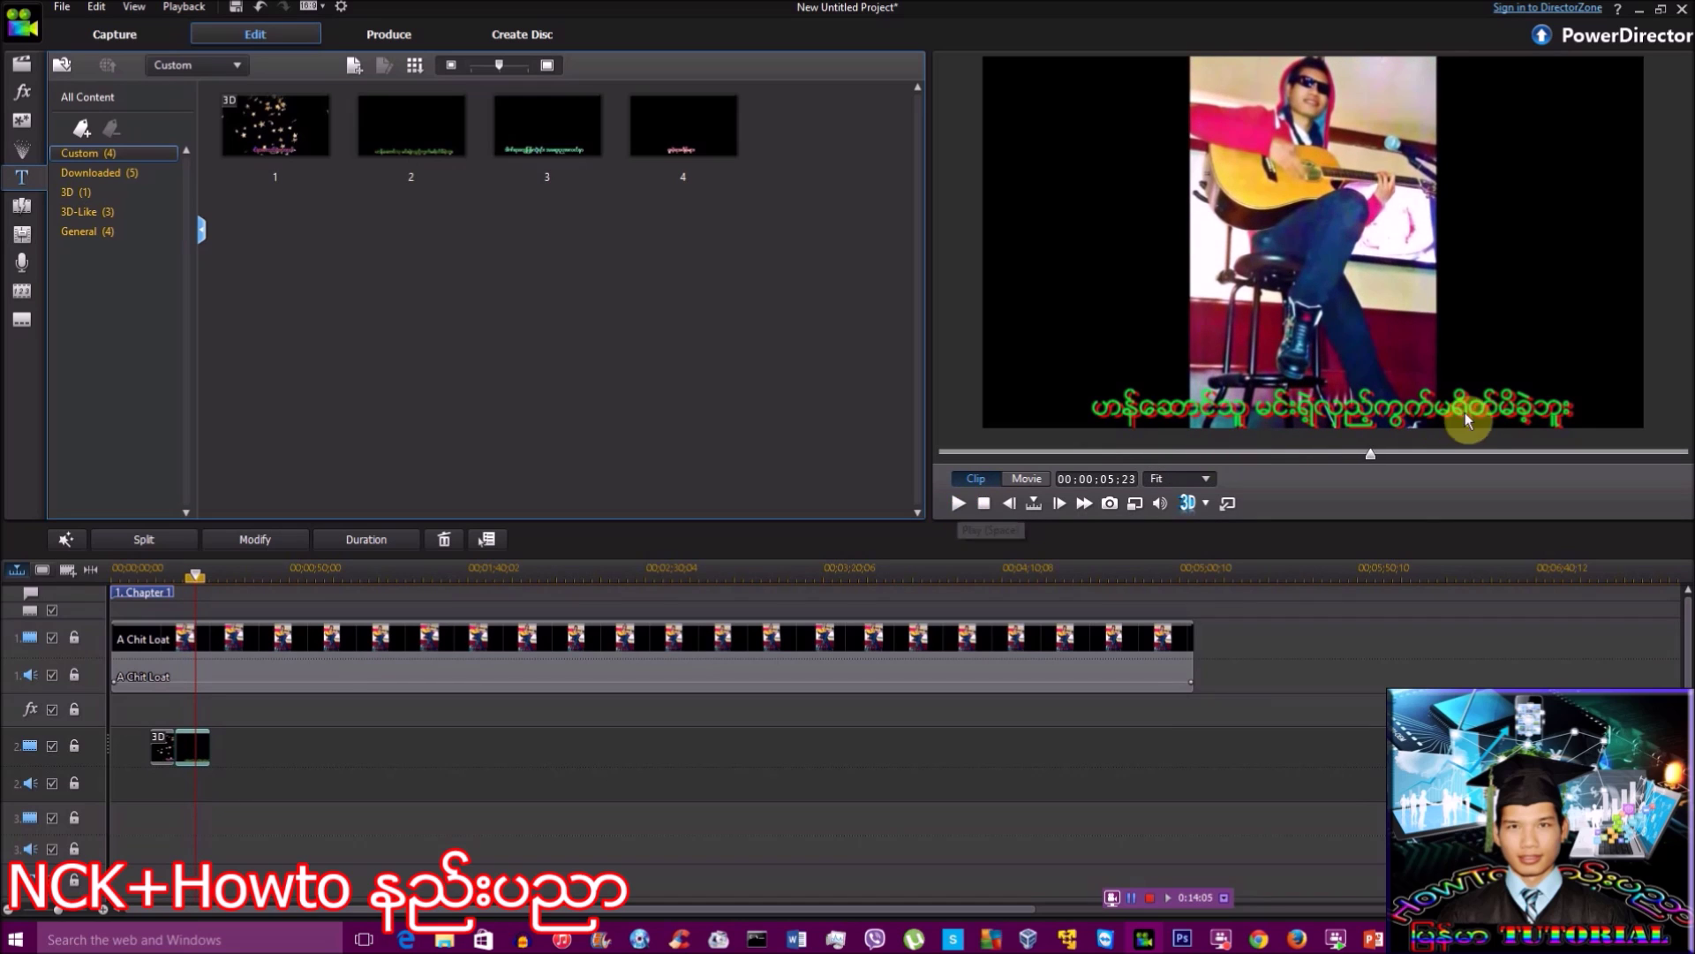
left_click(957, 504)
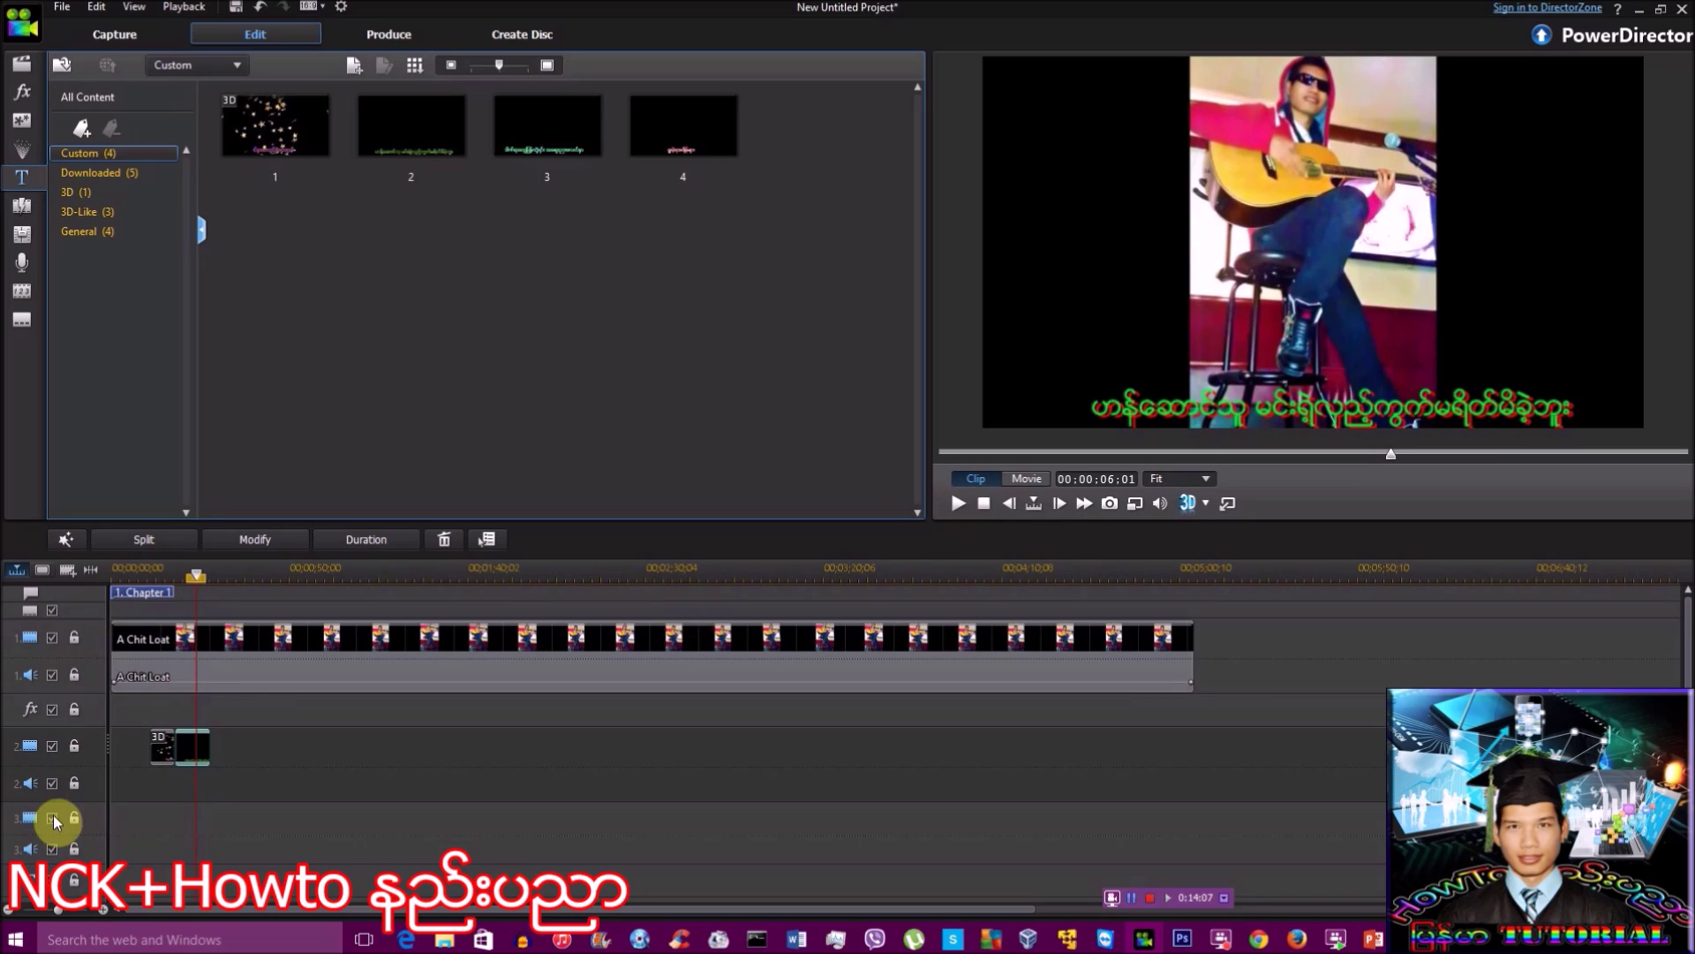
left_click(209, 750)
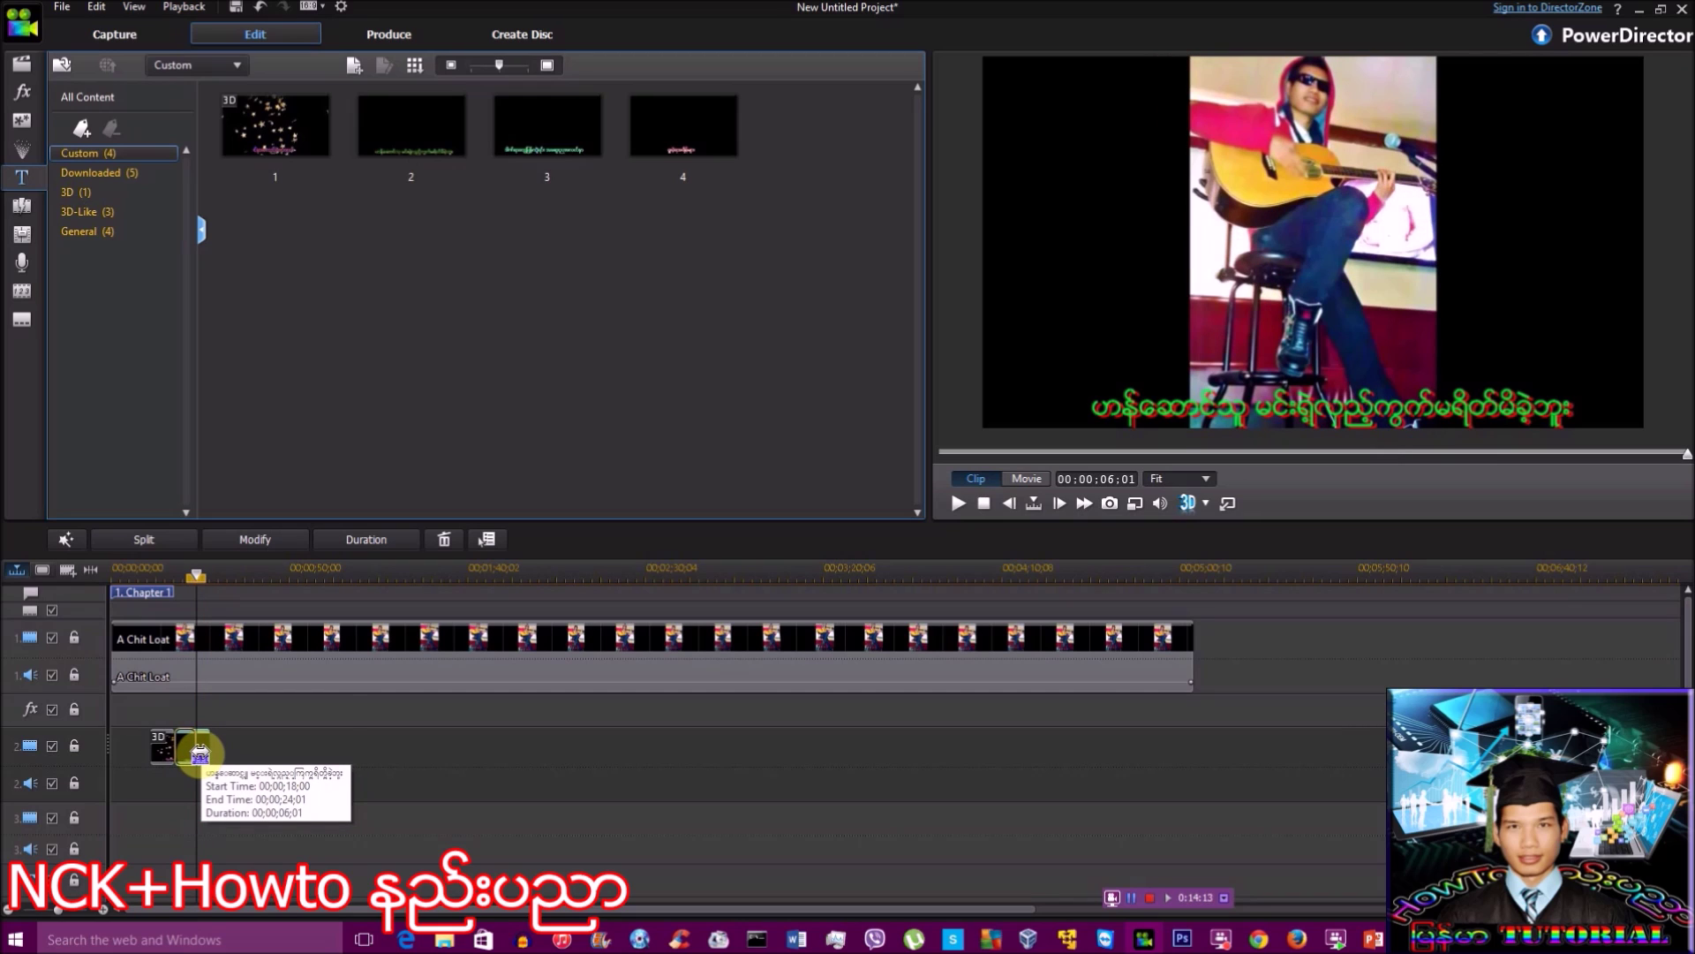
left_click(265, 750)
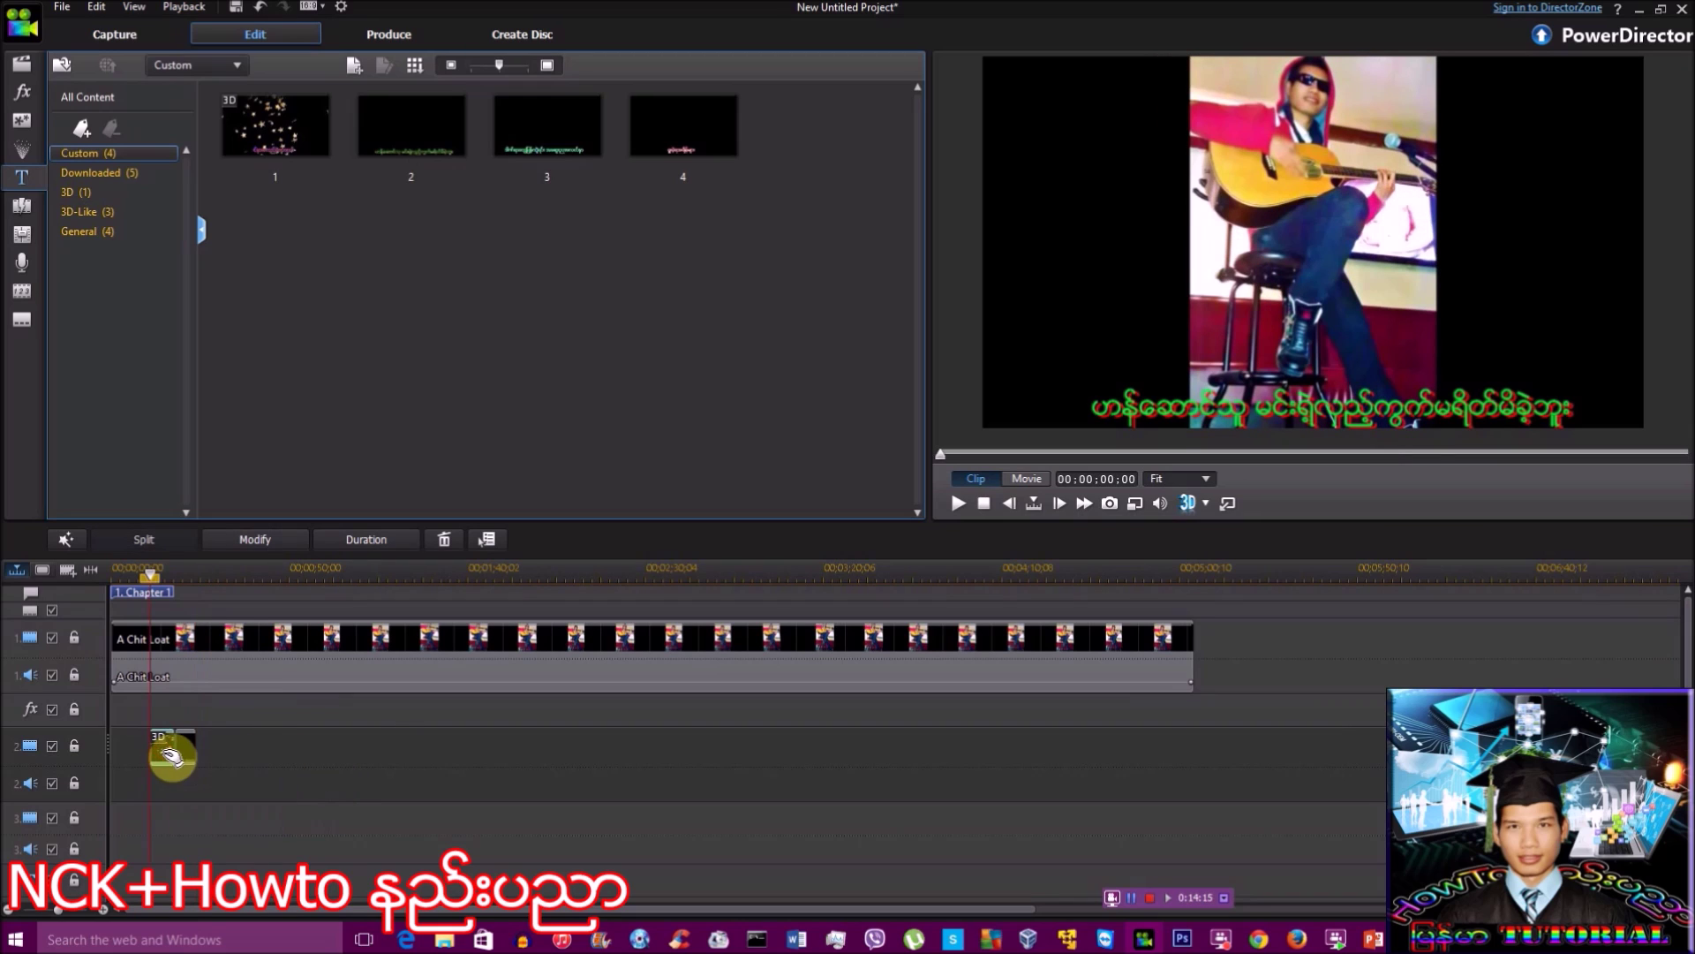
left_click(389, 740)
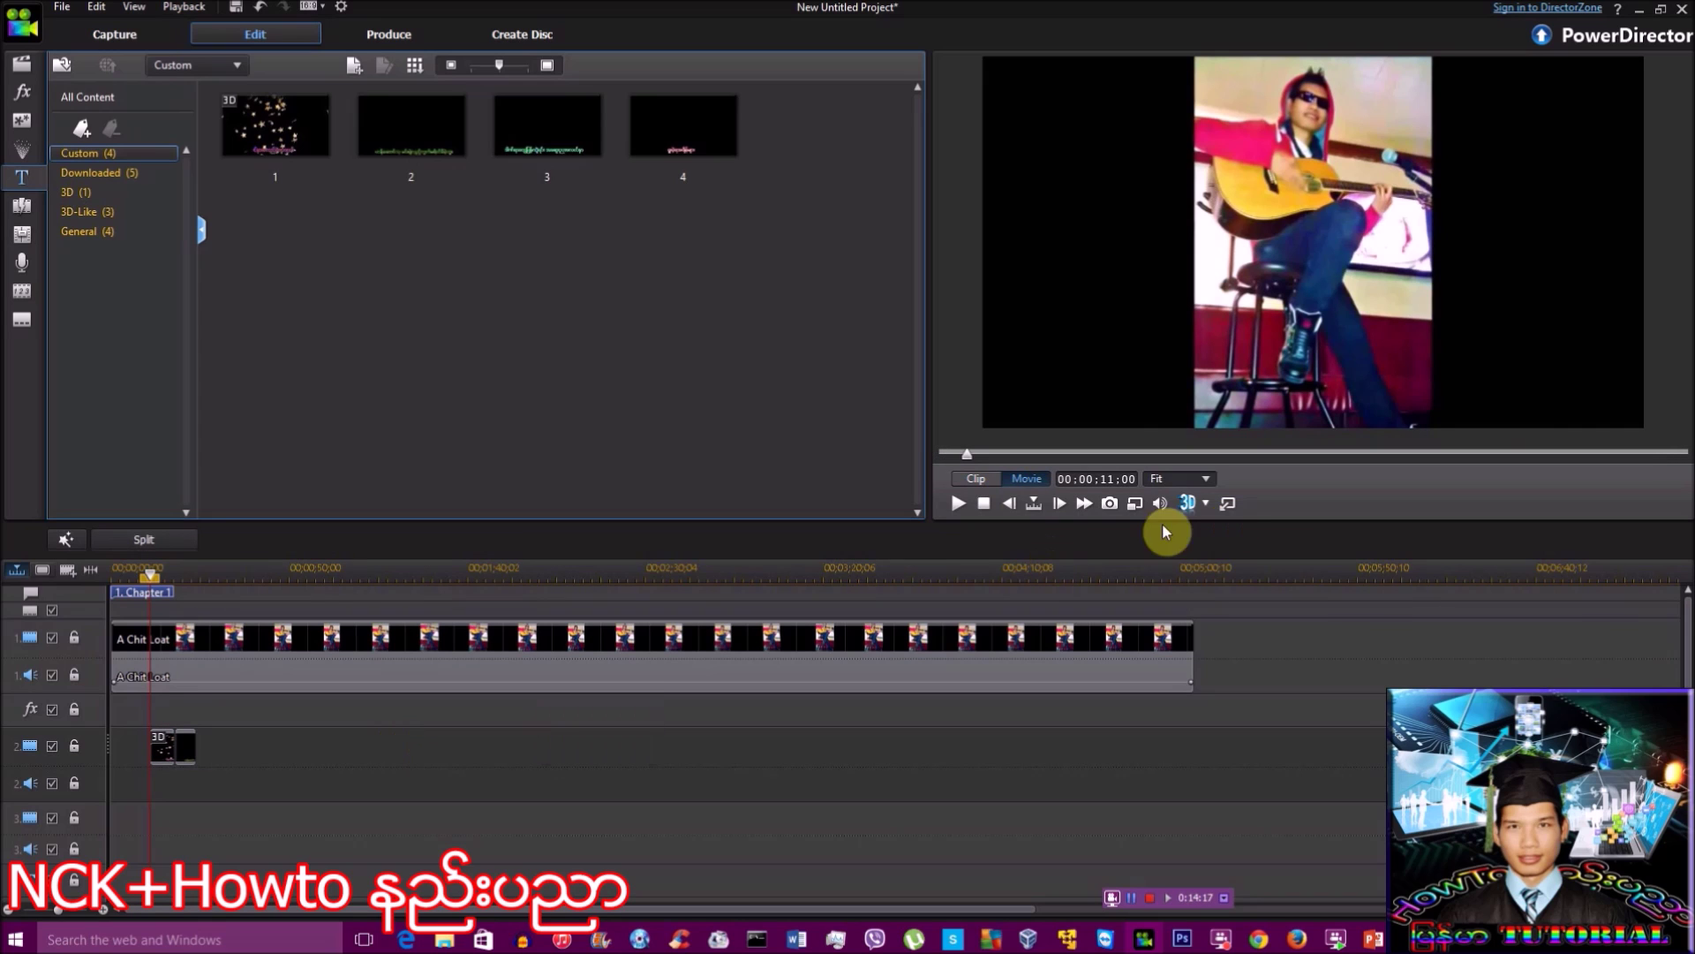
- Preview the Burmese lyric titles on track 2 over the guitarist video, pausing near 35 seconds
left_click(957, 503)
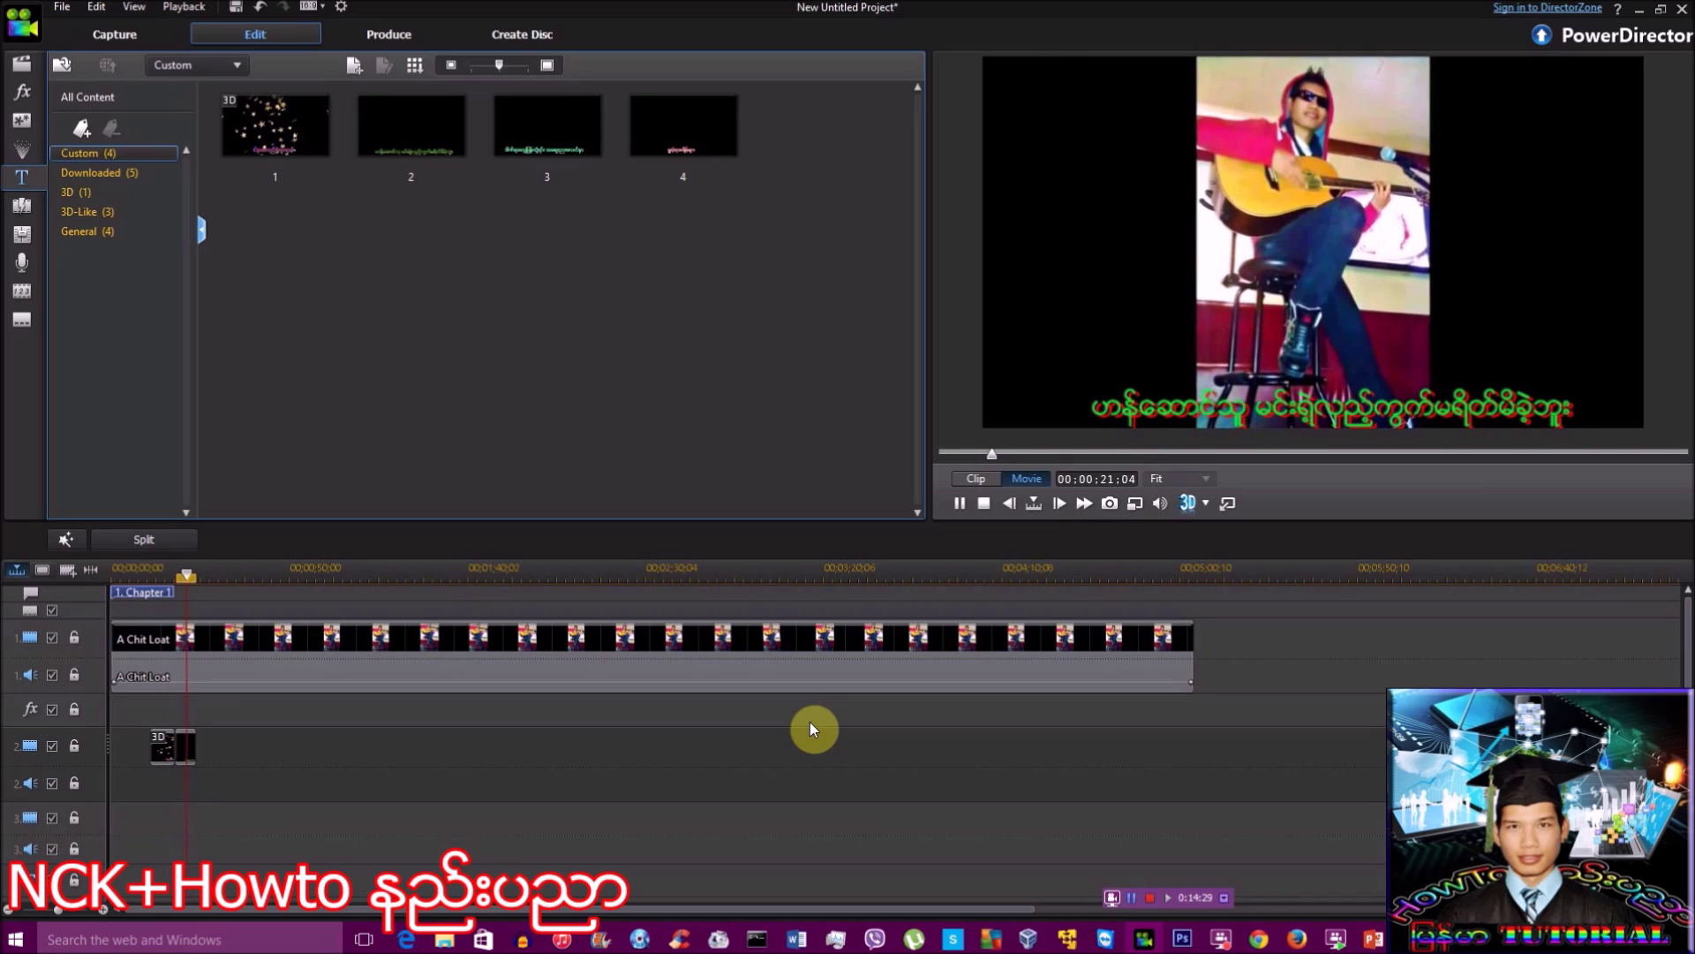
left_click(958, 507)
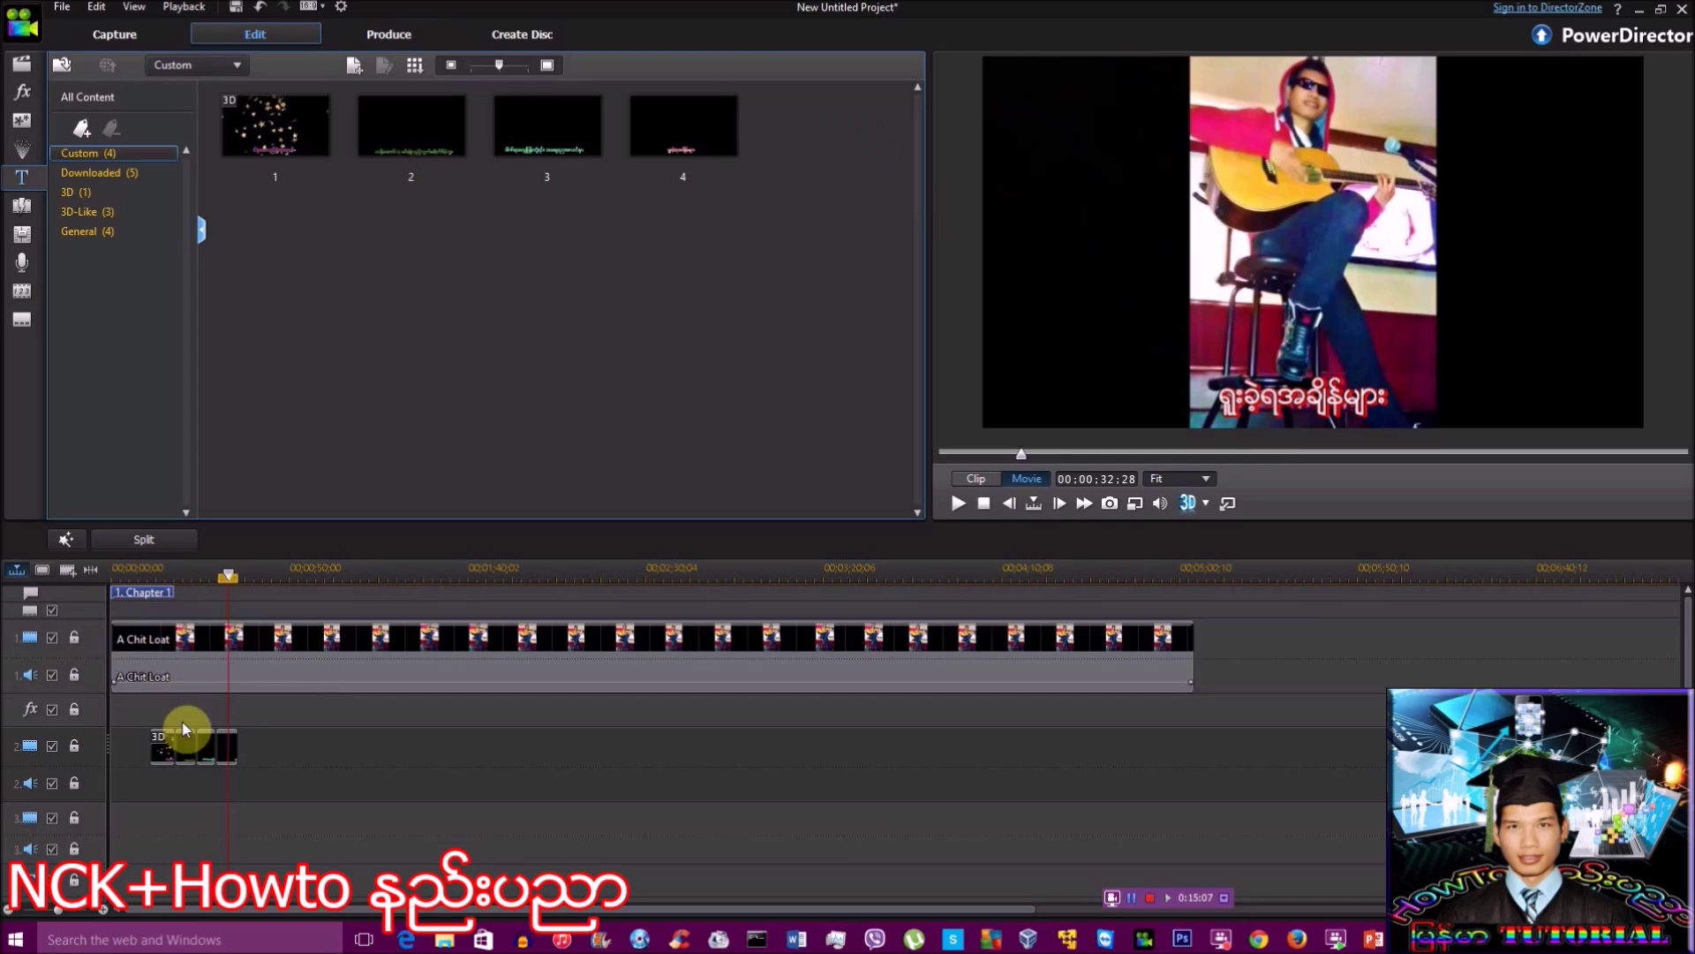
left_click(164, 746)
left_click(386, 746)
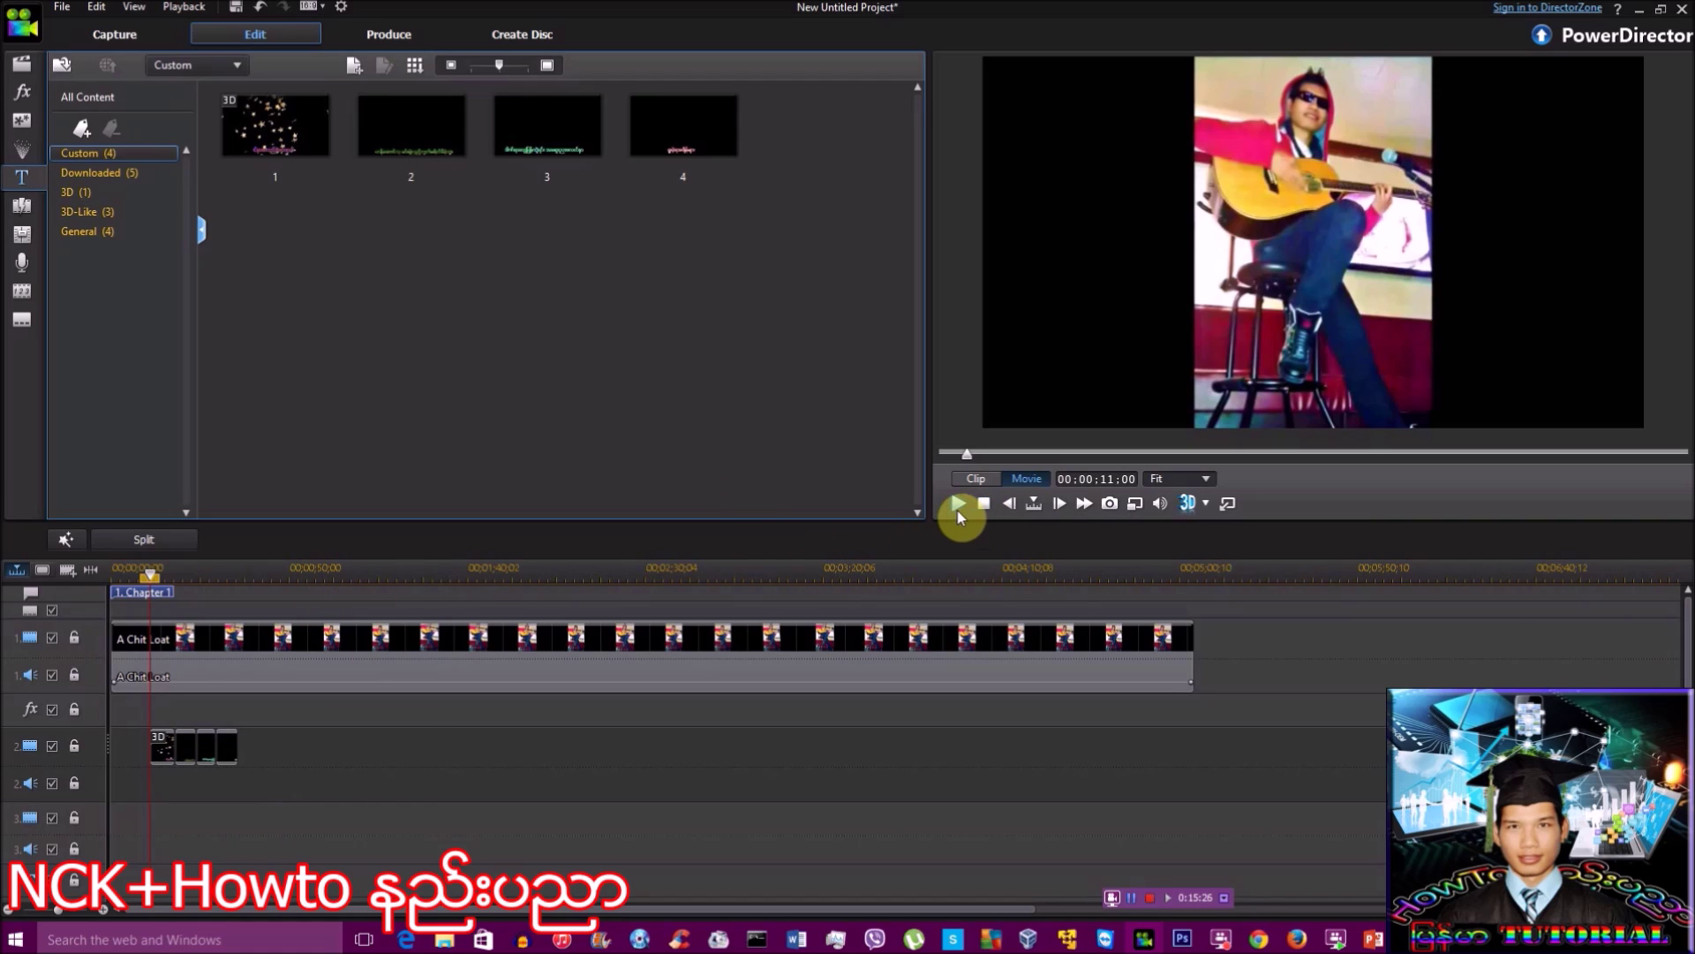
left_click(958, 505)
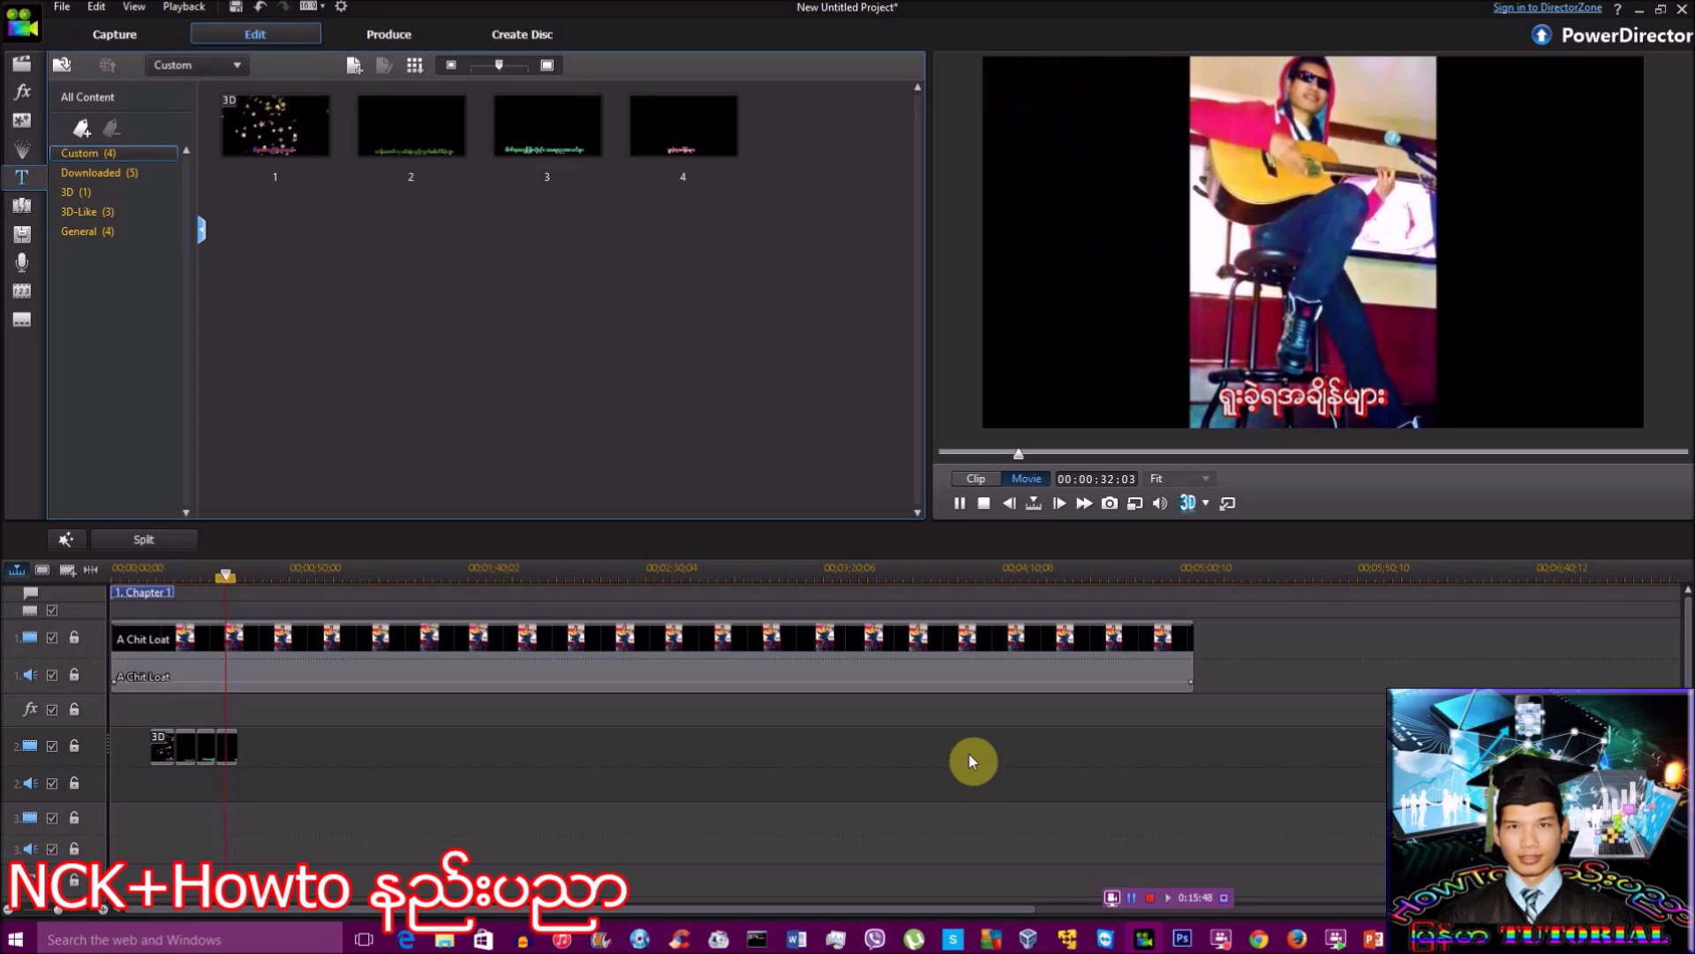
left_click(962, 503)
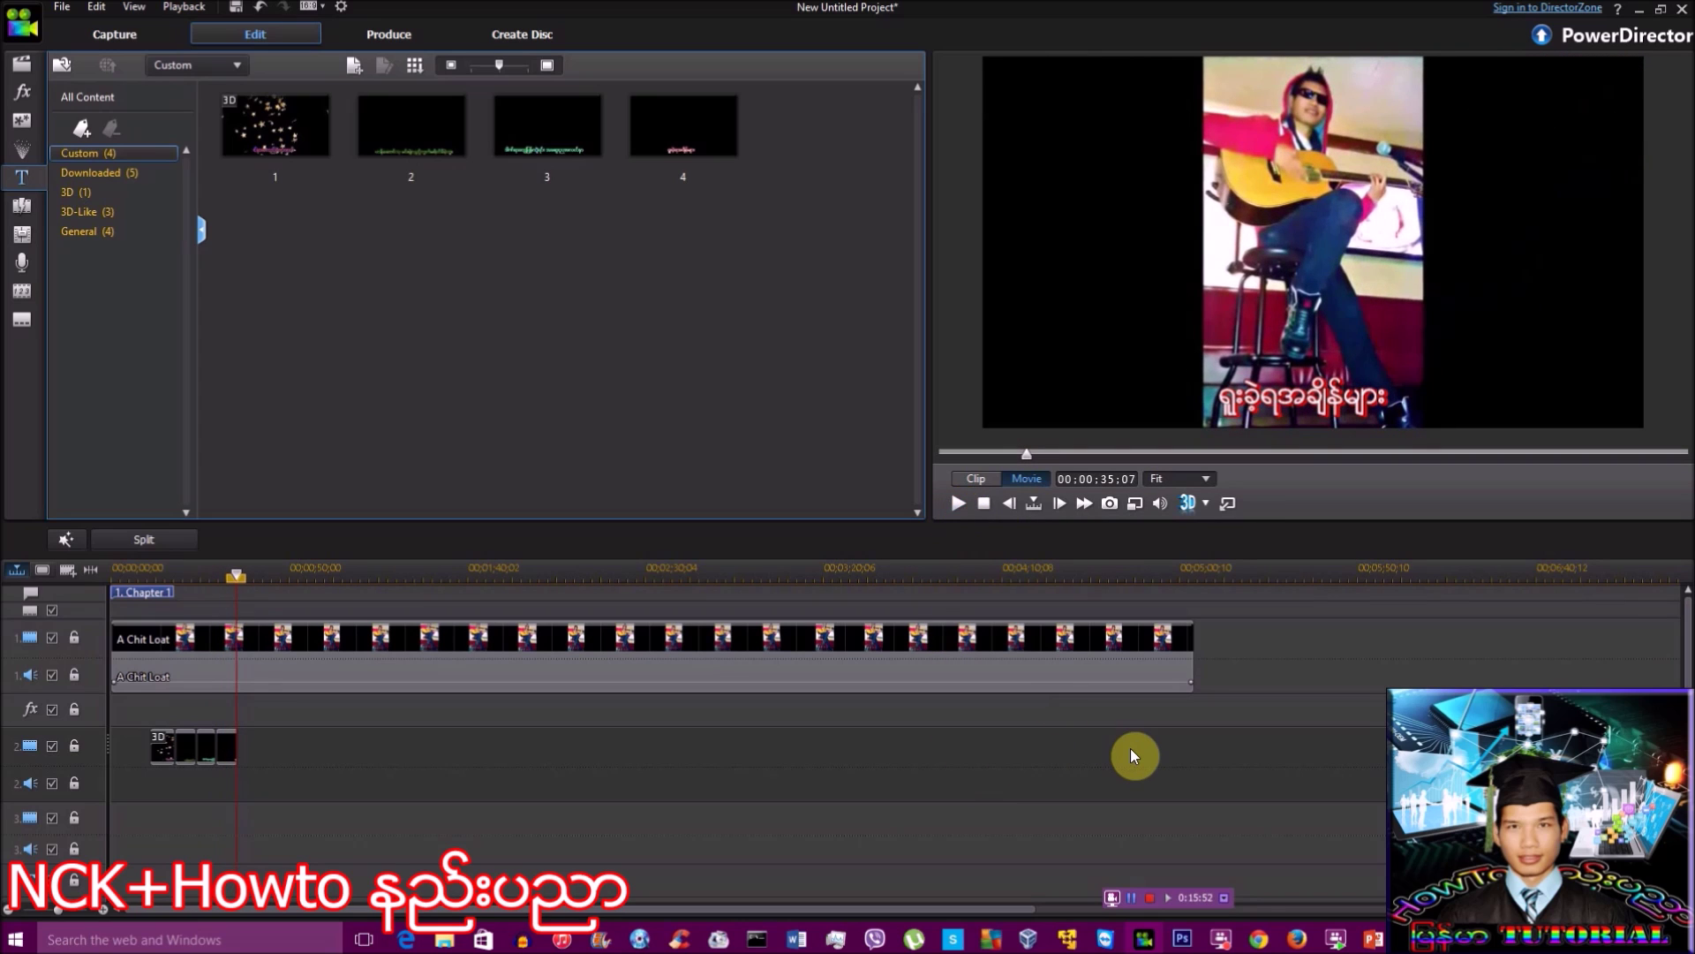